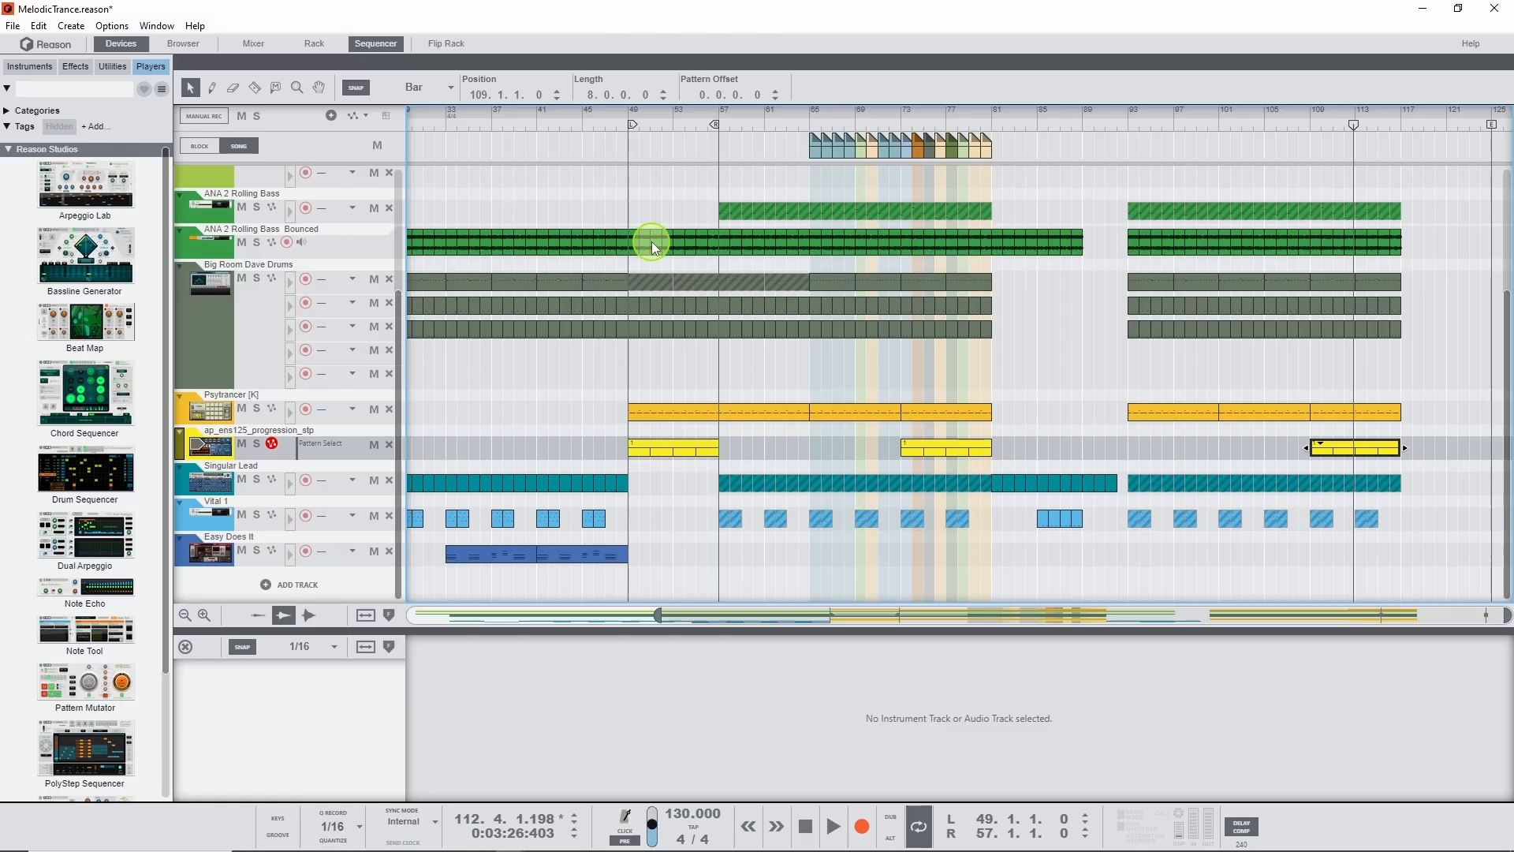
Add a Vital (VST3) instrument track directly below the ANA 2 Rolling Bass Bounced track
left_click(651, 242)
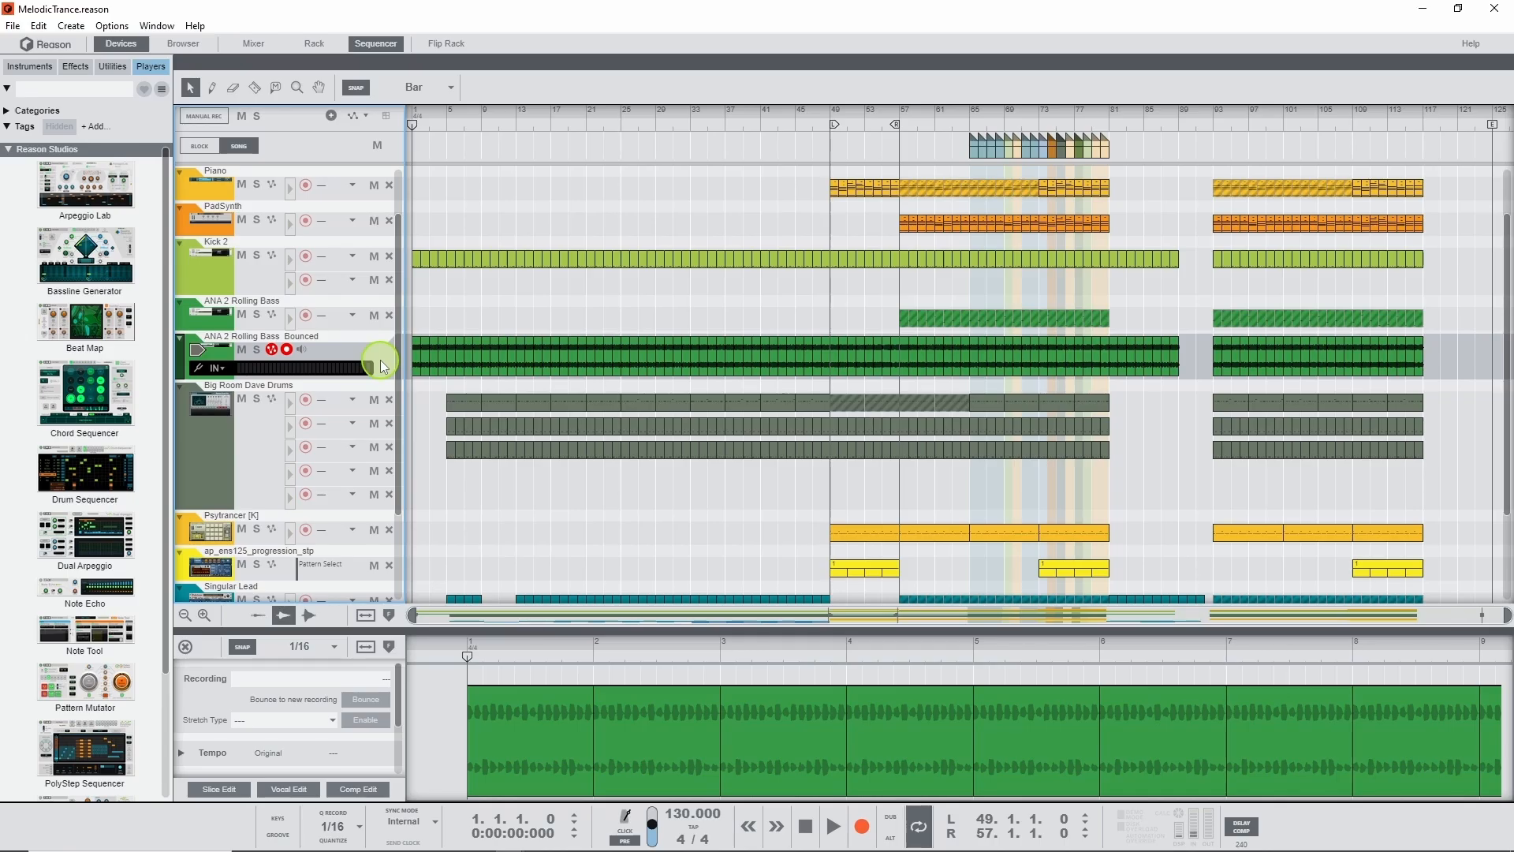
right_click(380, 362)
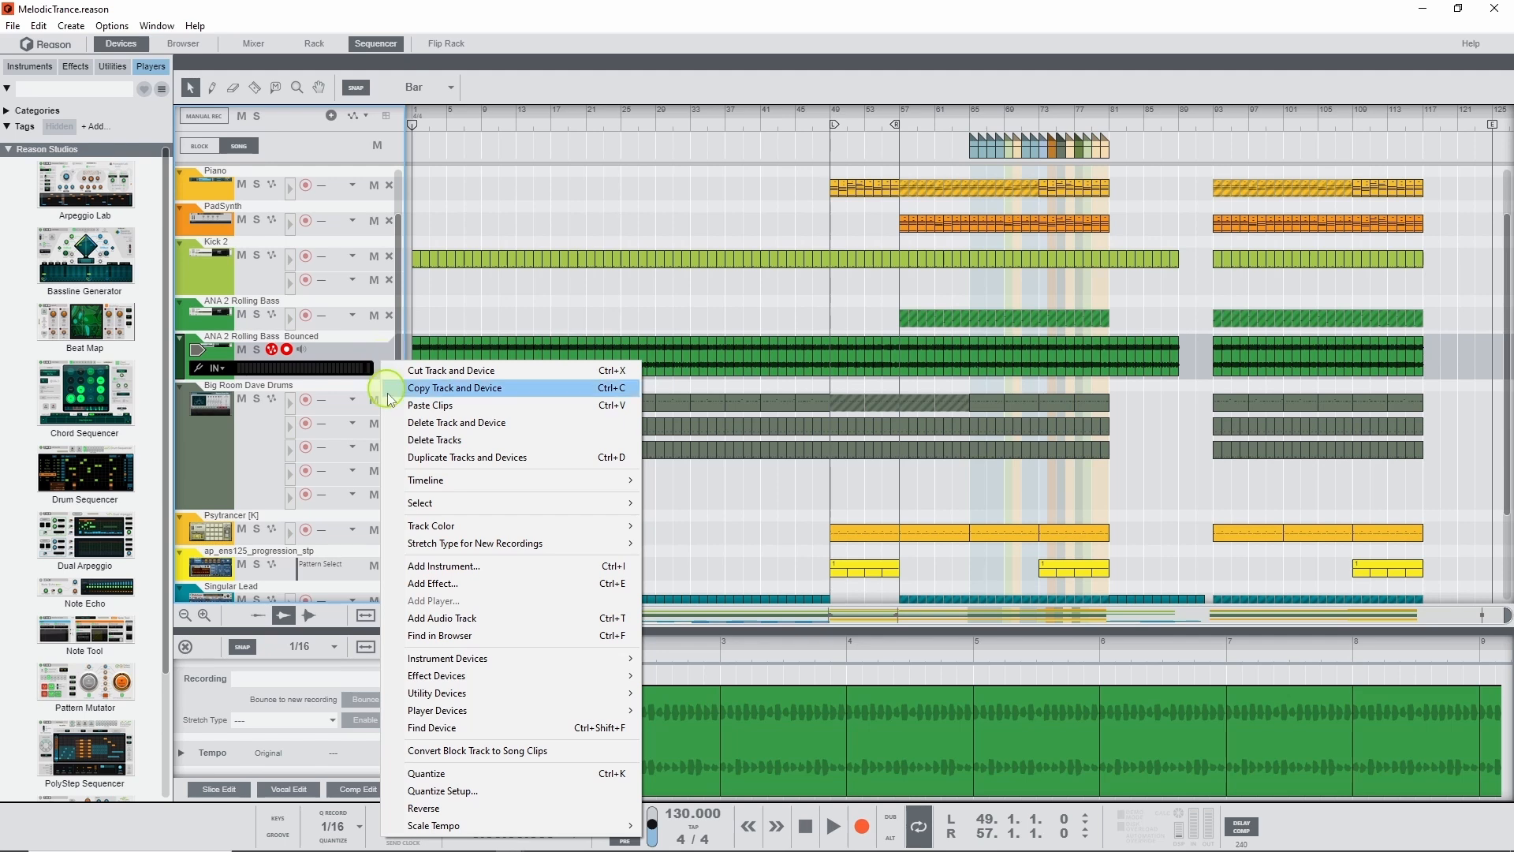
mouse_move(477, 661)
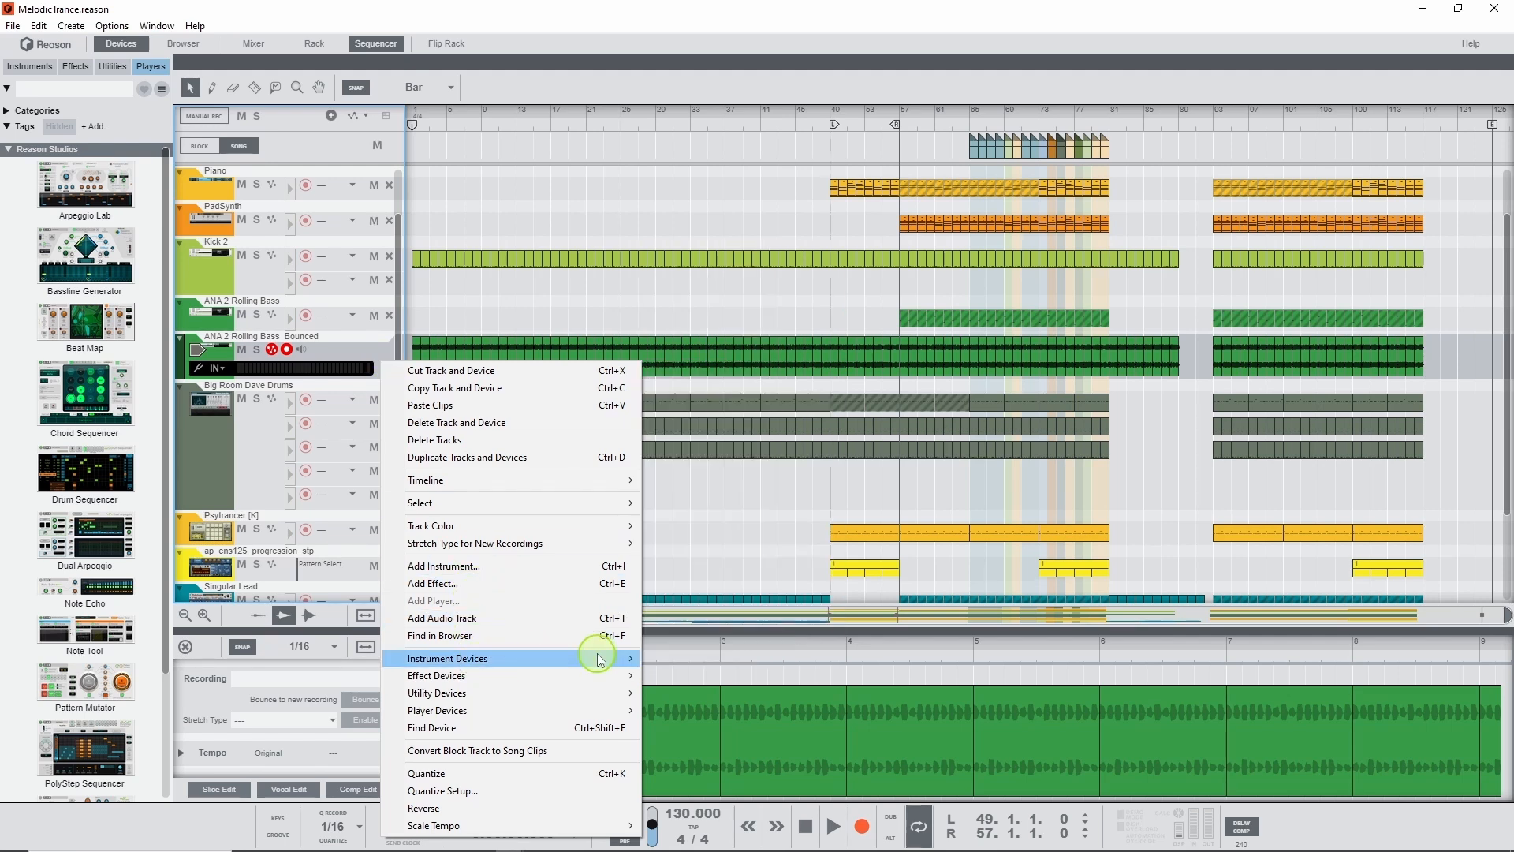
mouse_move(779, 642)
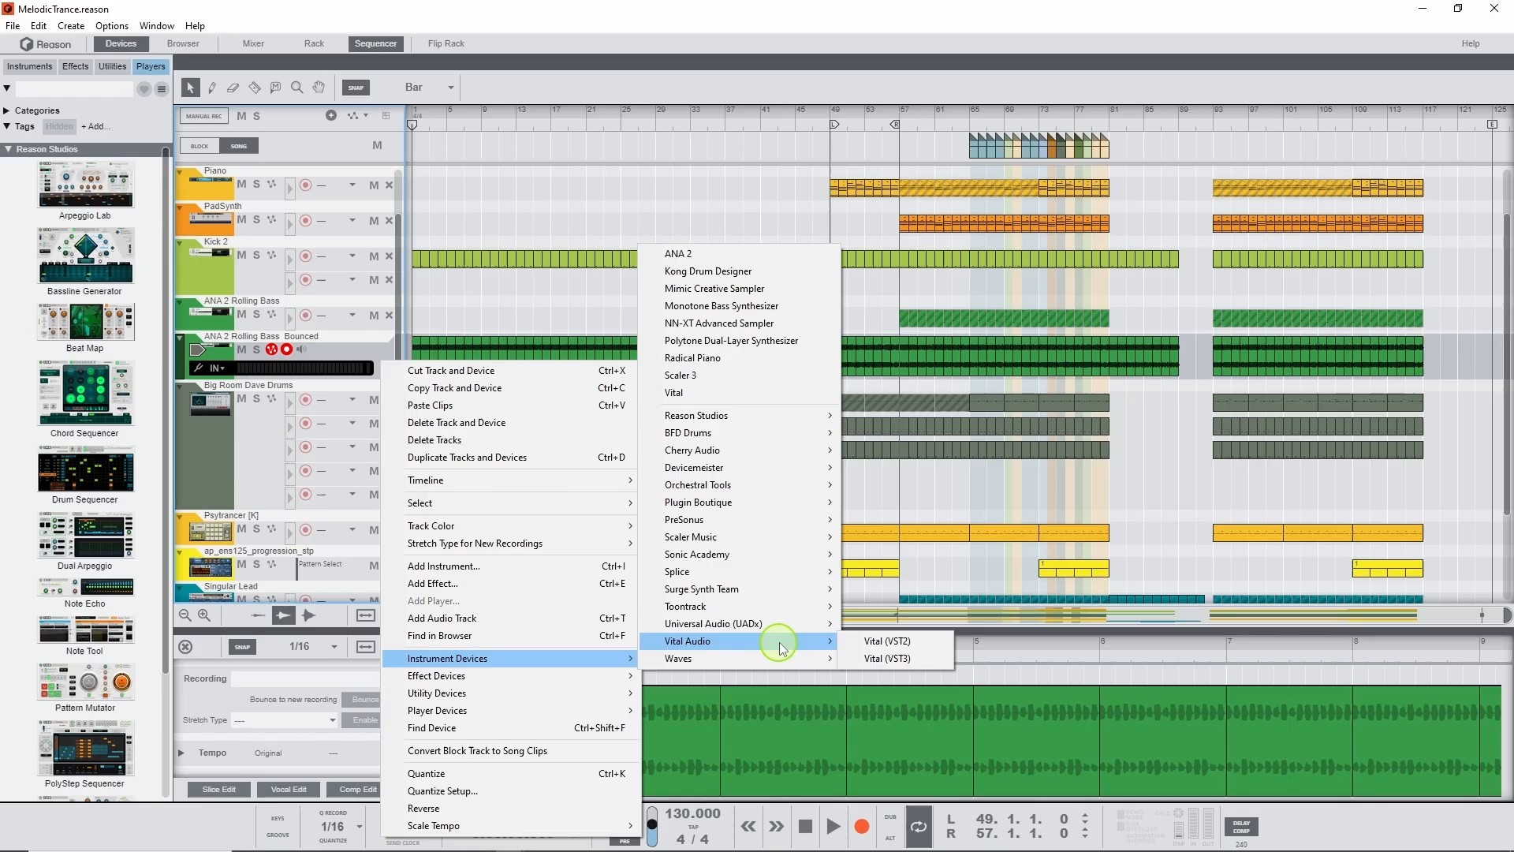
left_click(892, 659)
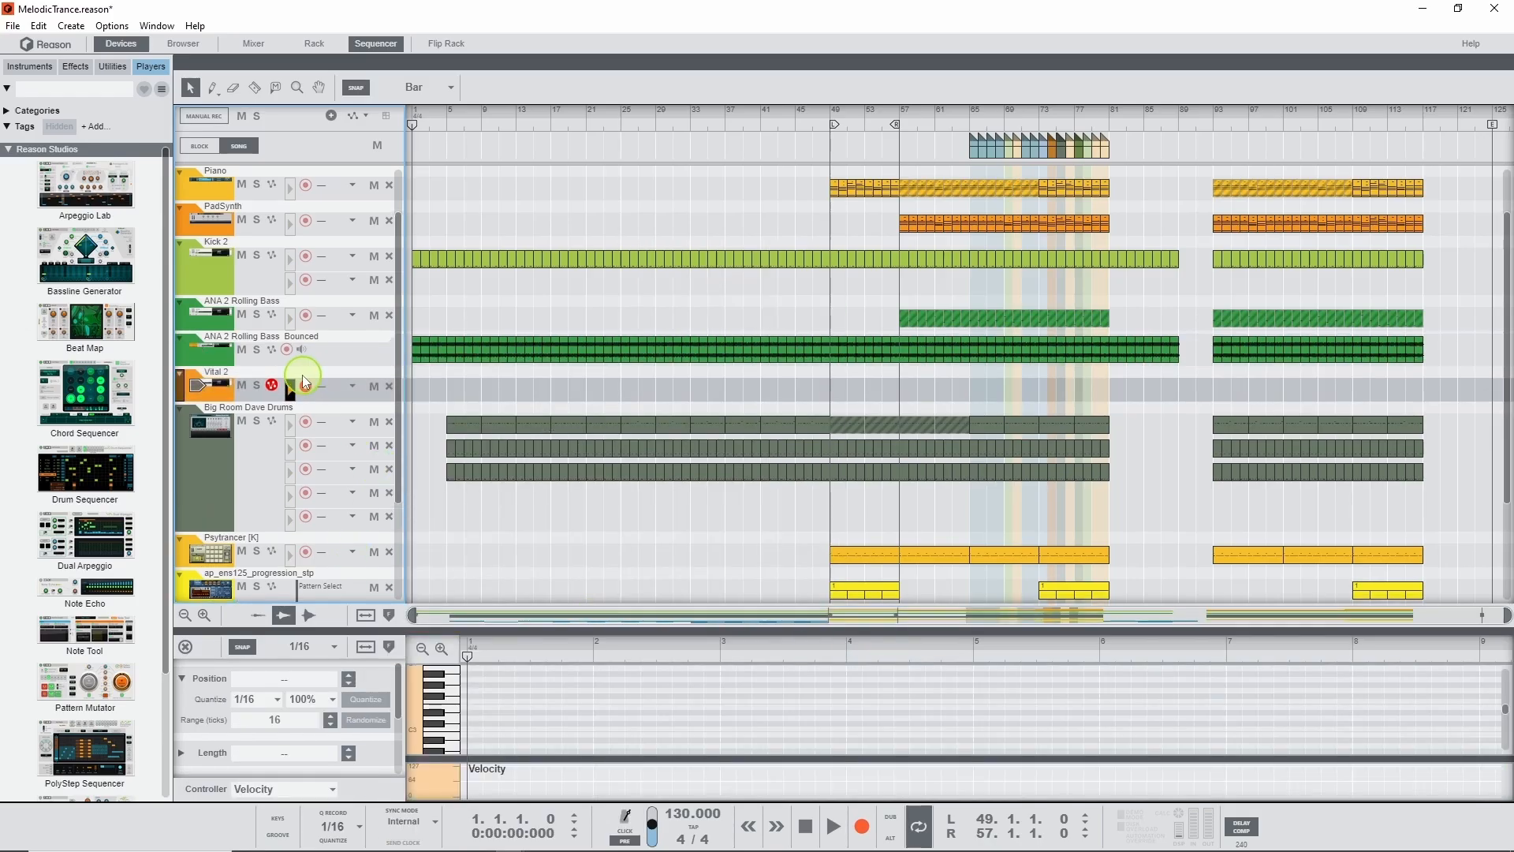
Load the Dispersed Grit Trancey preset into the existing Vital 1 device in the rack and close its plugin window
key("F6")
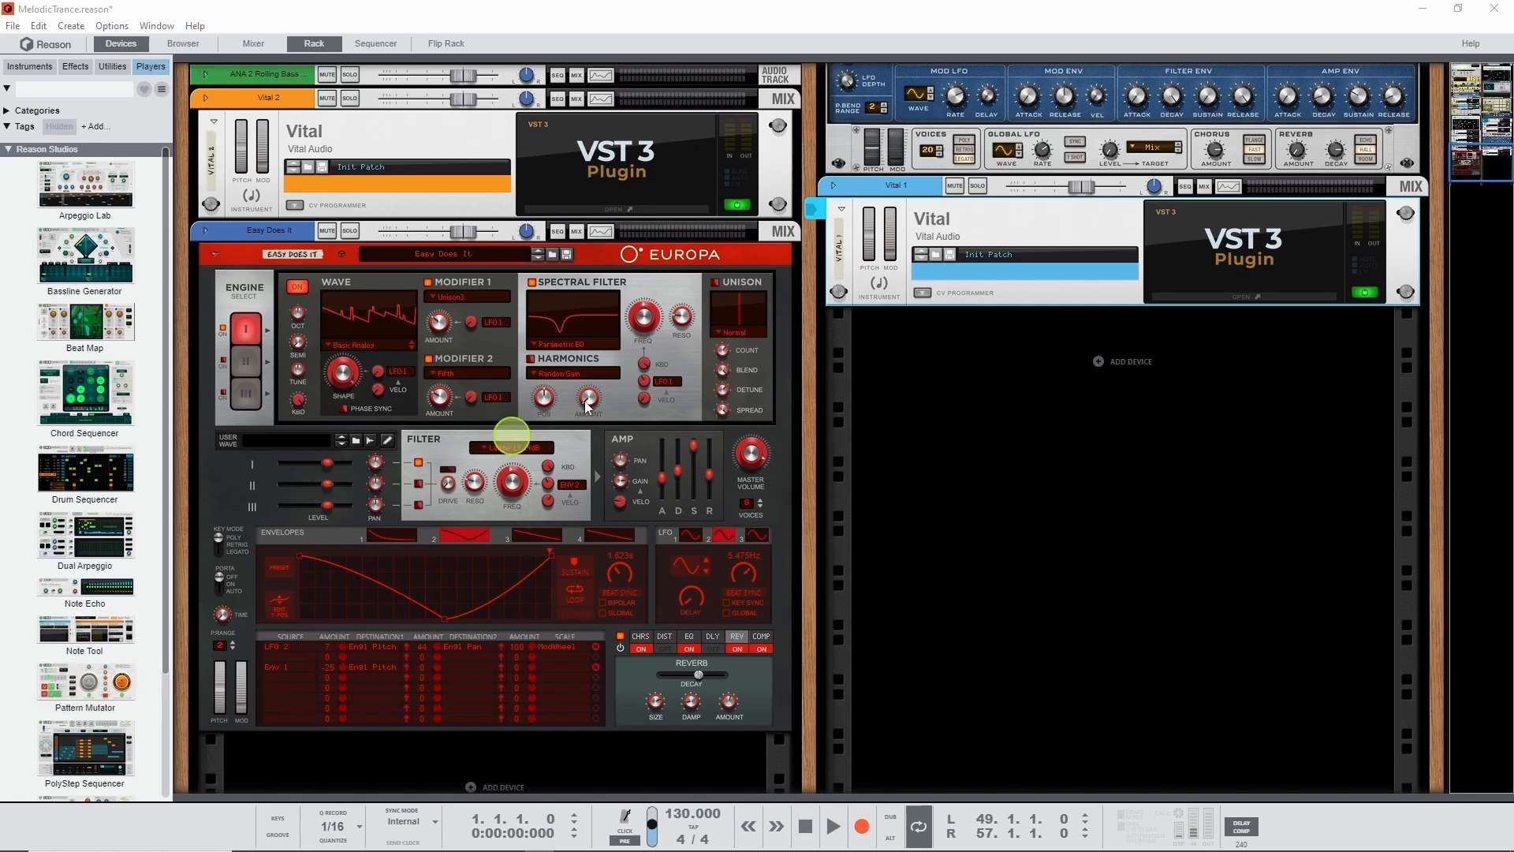
left_click(1217, 300)
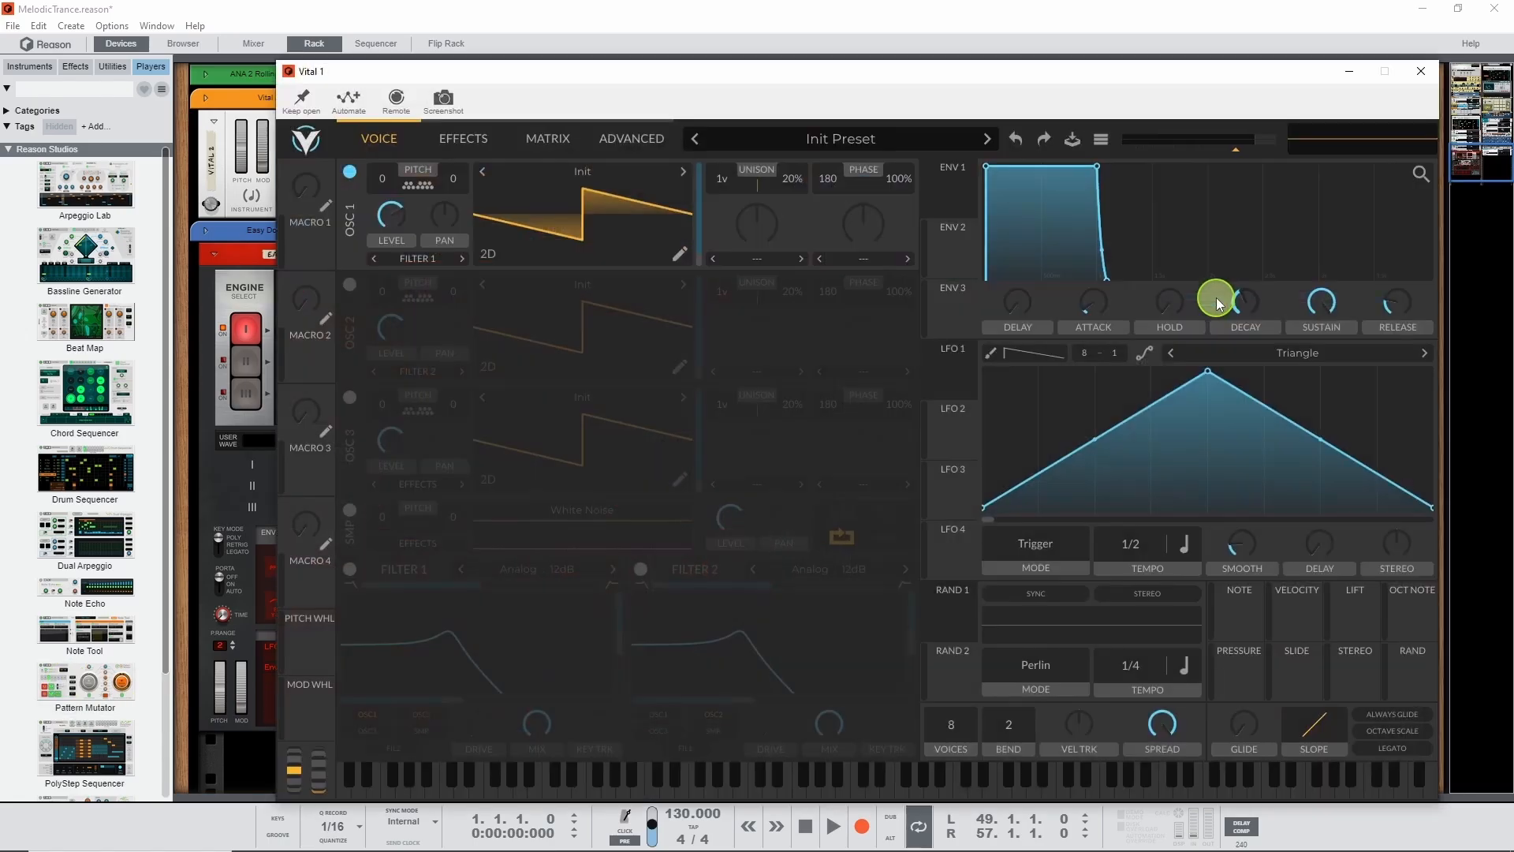
left_click(939, 139)
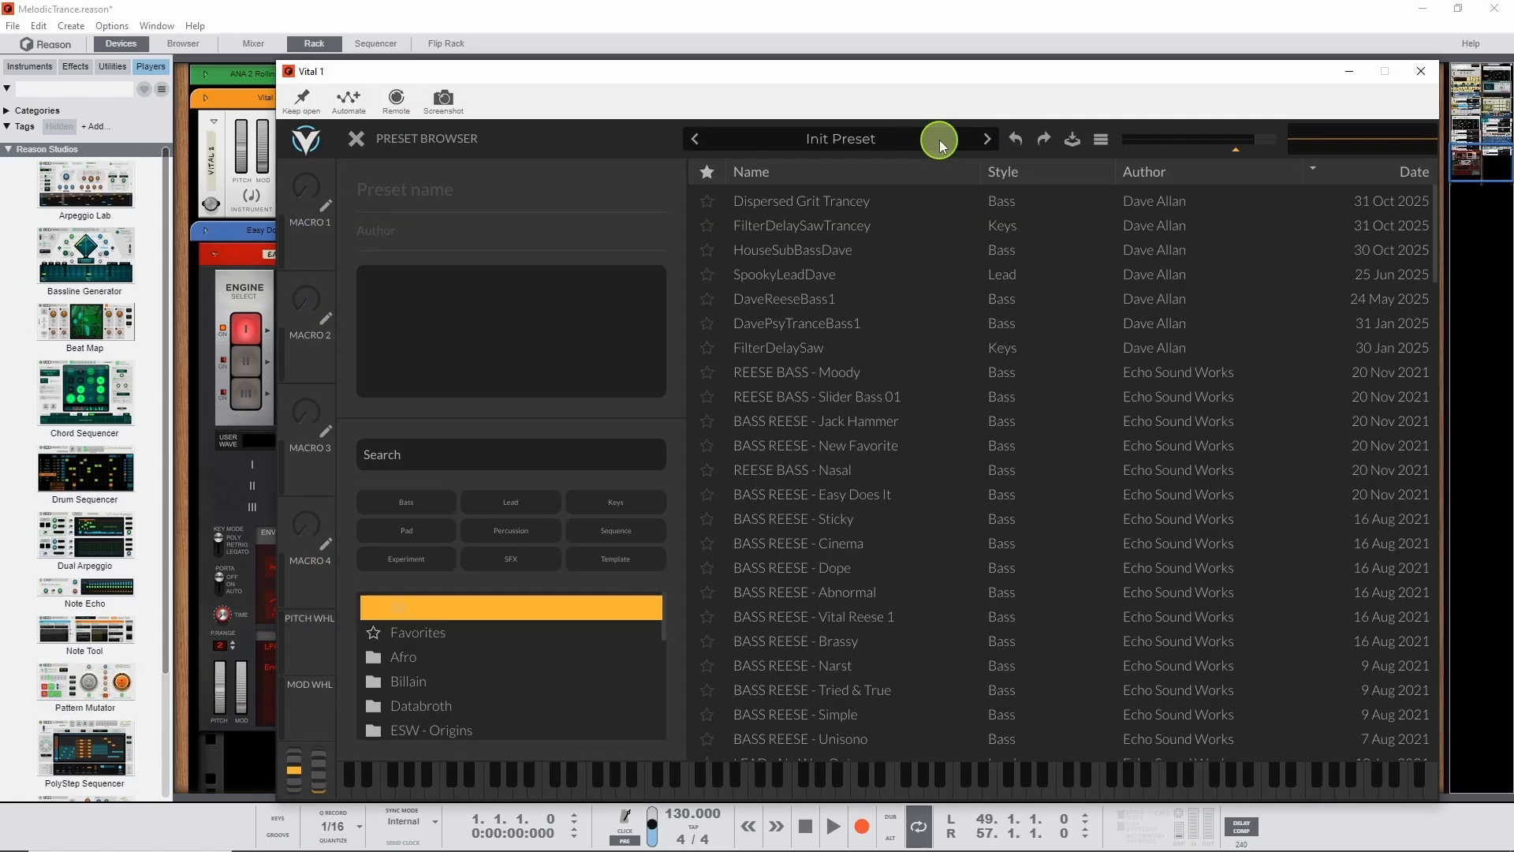
left_click(835, 202)
left_click(356, 138)
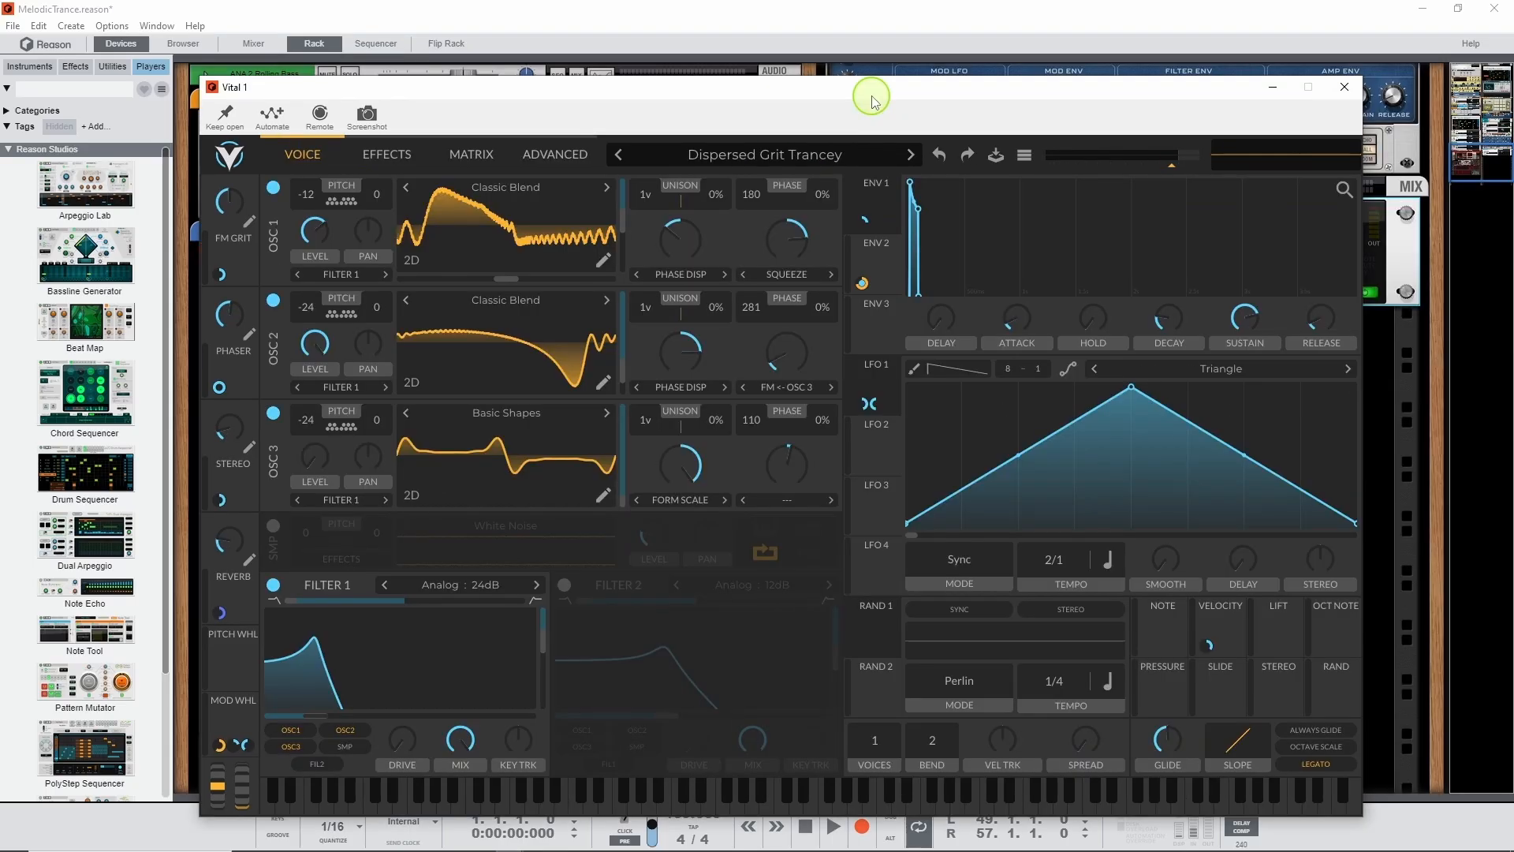
left_click_drag(871, 99, 909, 126)
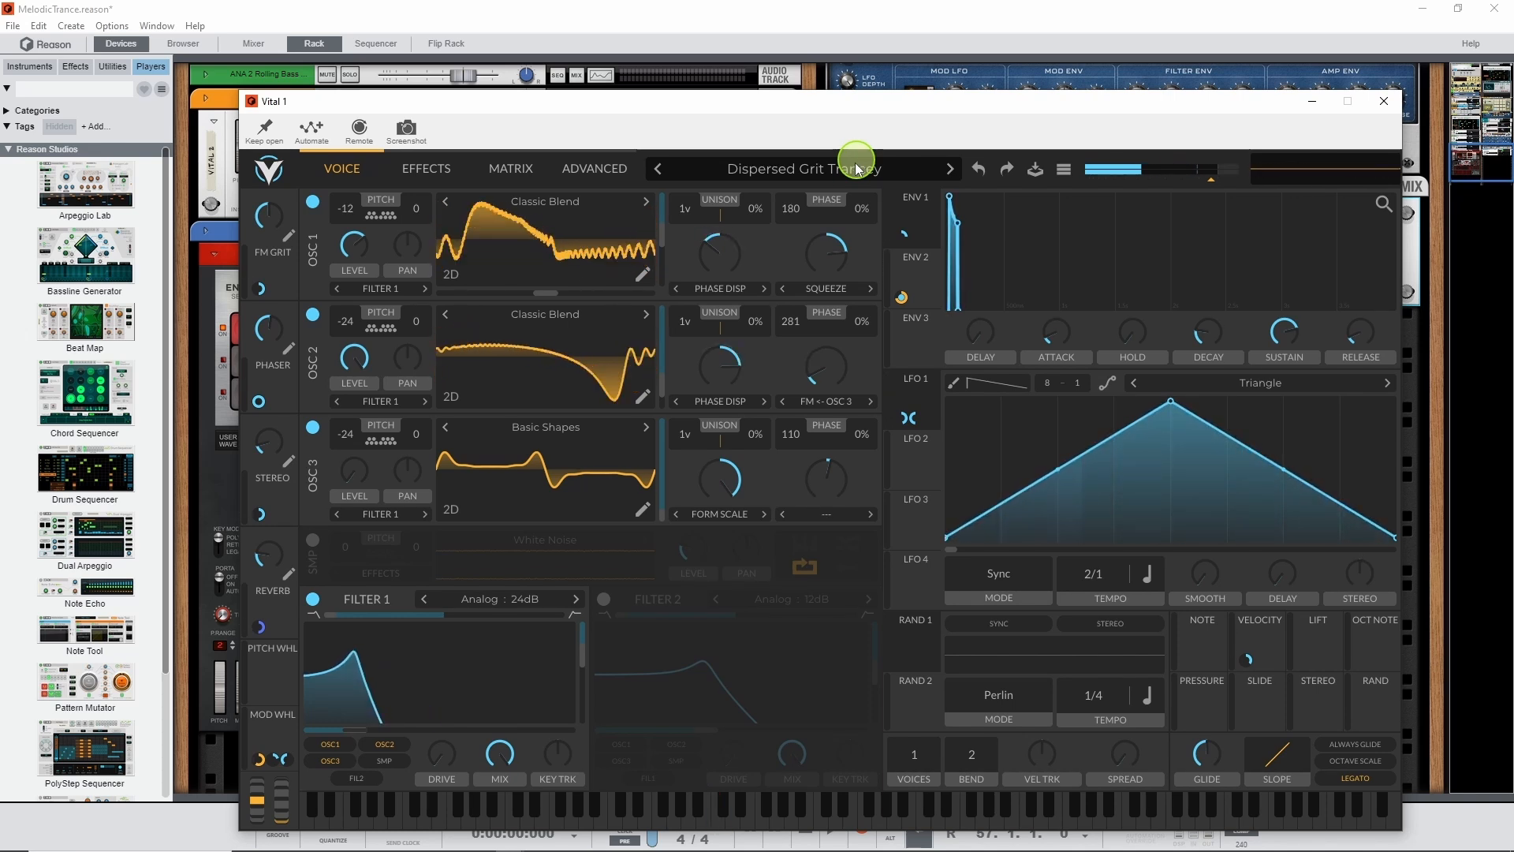
left_click(1383, 101)
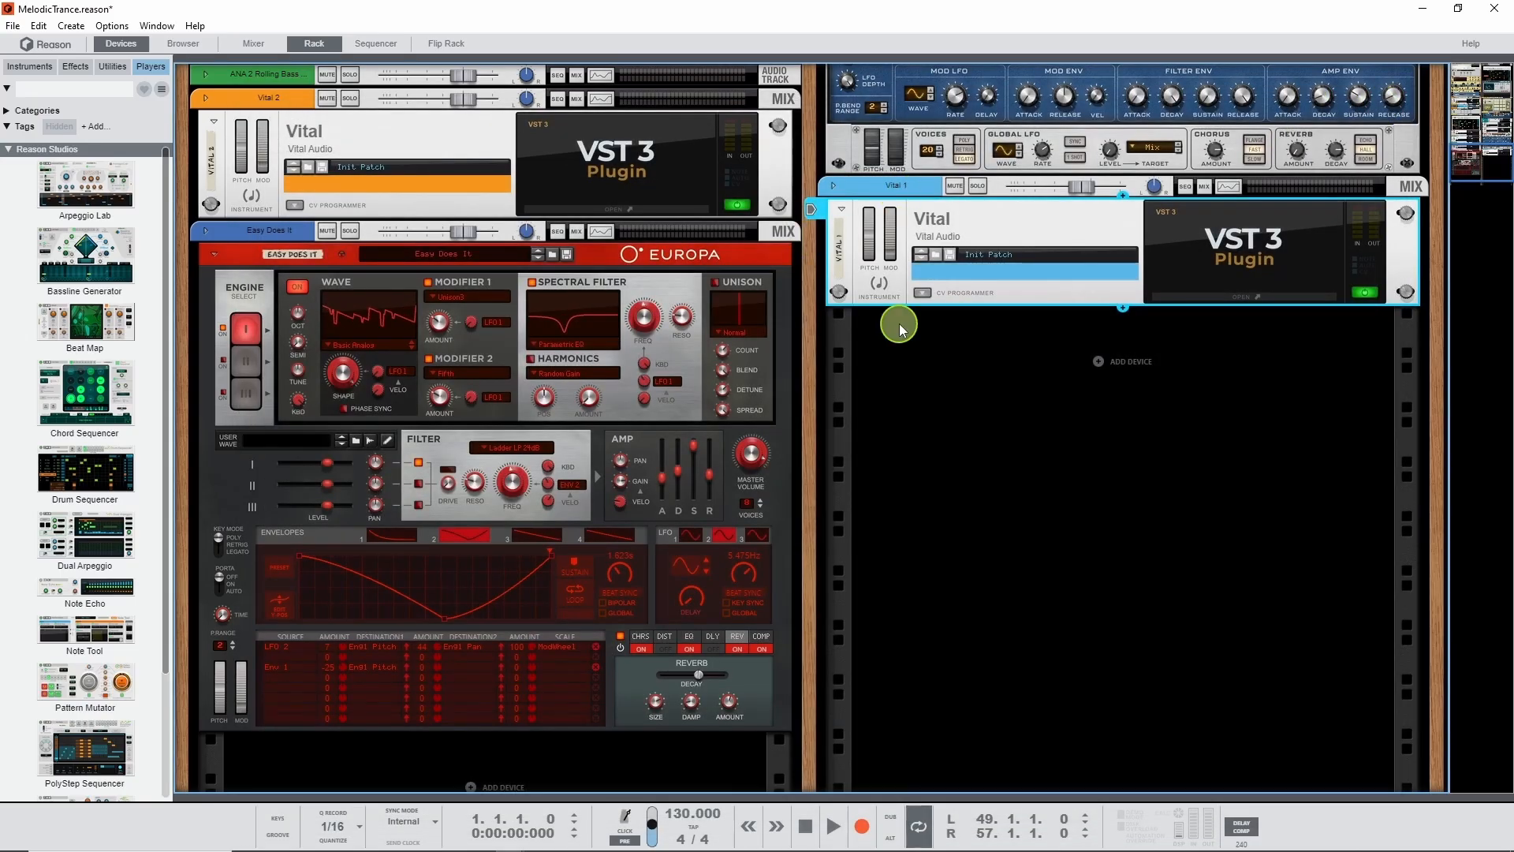
Create a four-bar note clip starting at bar 1 on the Vital 2 track in the sequencer
key("F7")
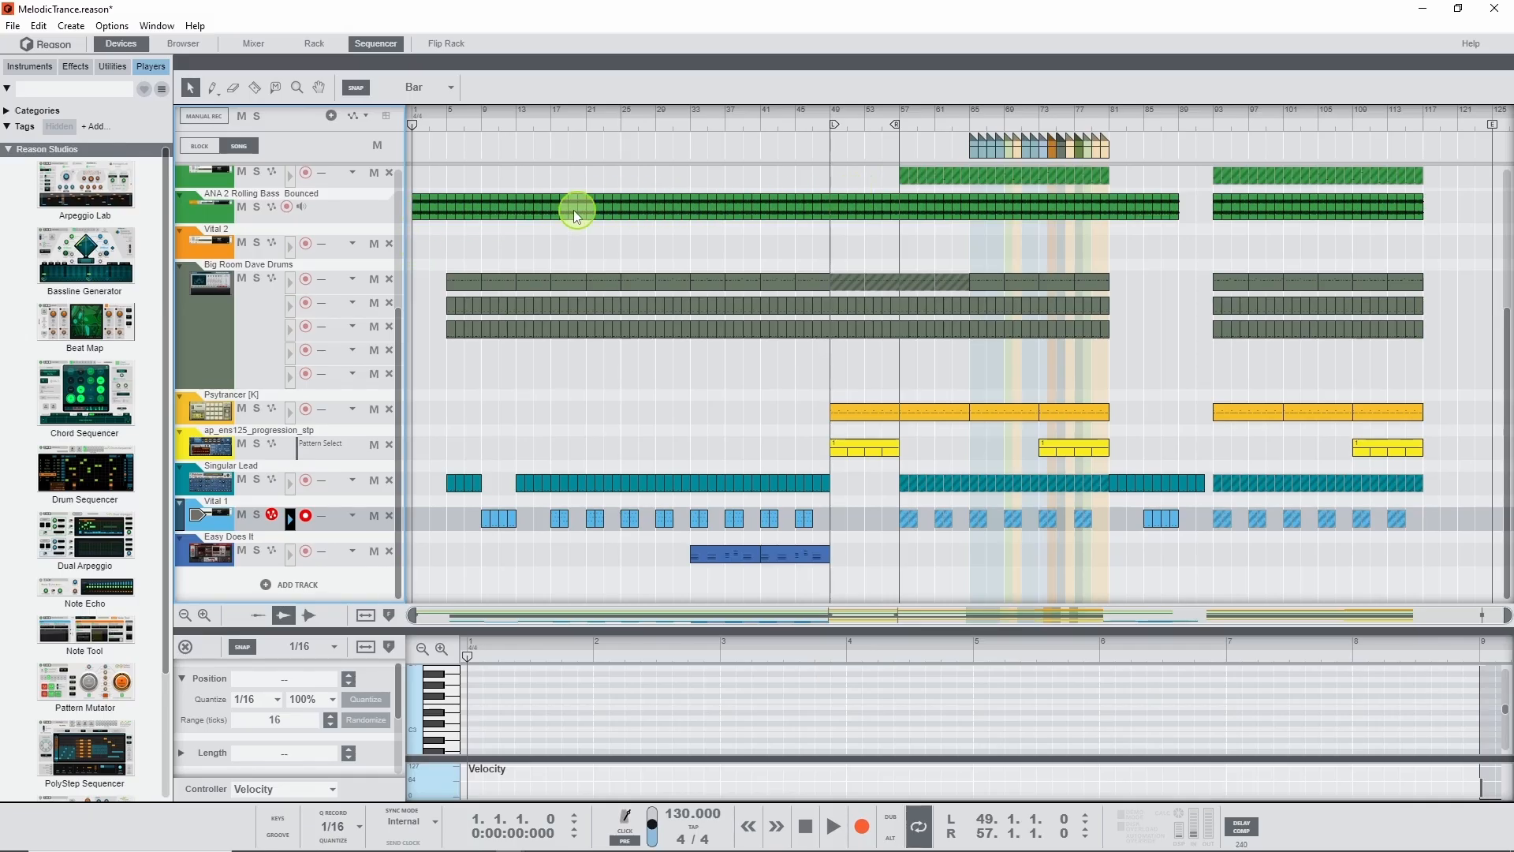
double_click(419, 251)
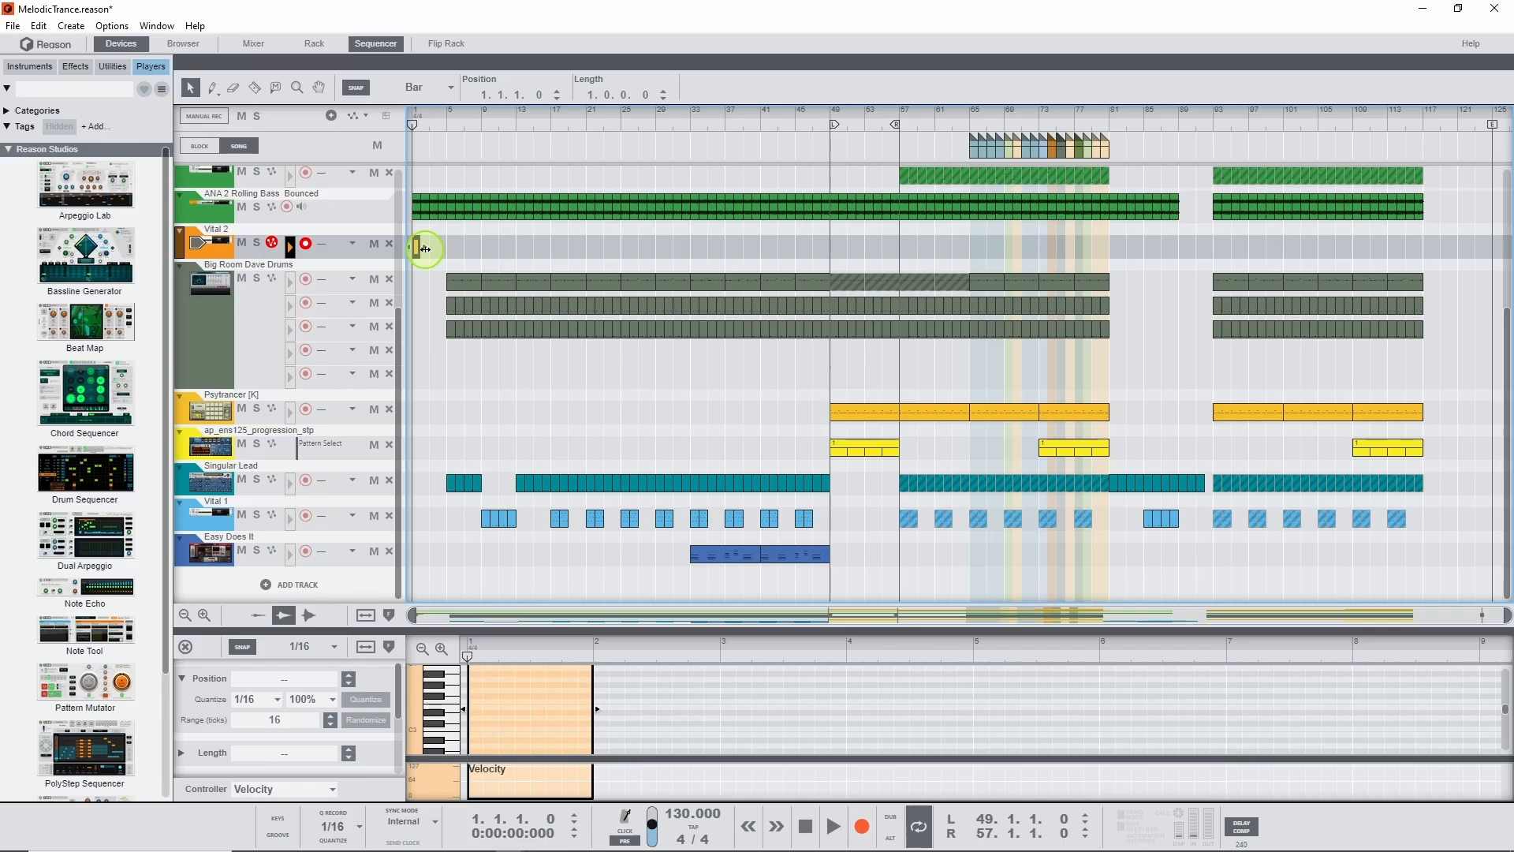
left_click_drag(424, 249, 449, 249)
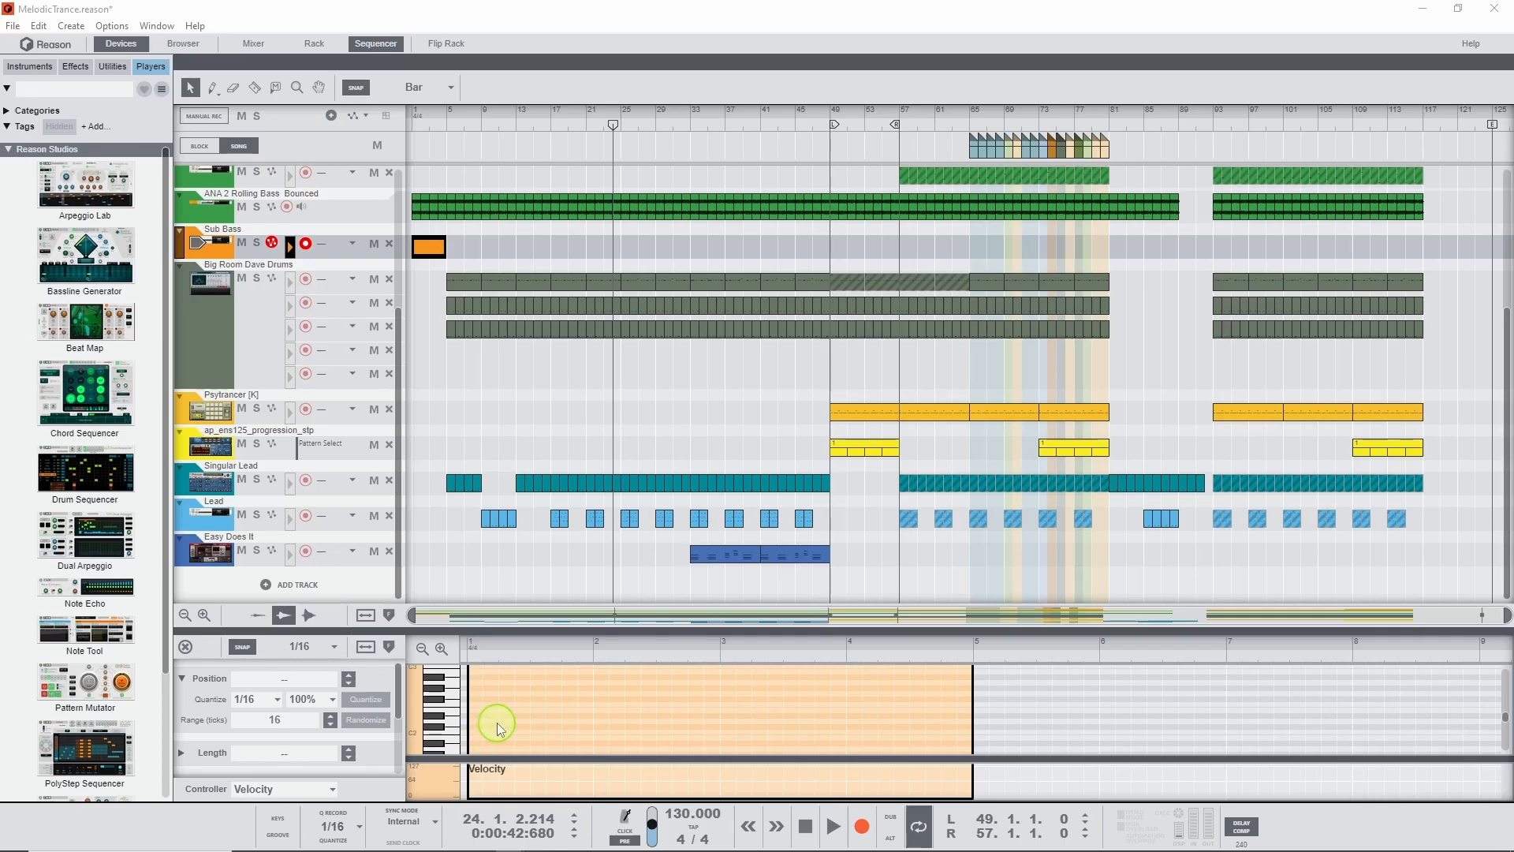
Add a note at 1.1.3 in the Sub Bass clip with a length of 0.0.2.0
scroll(498, 724, "up", 3)
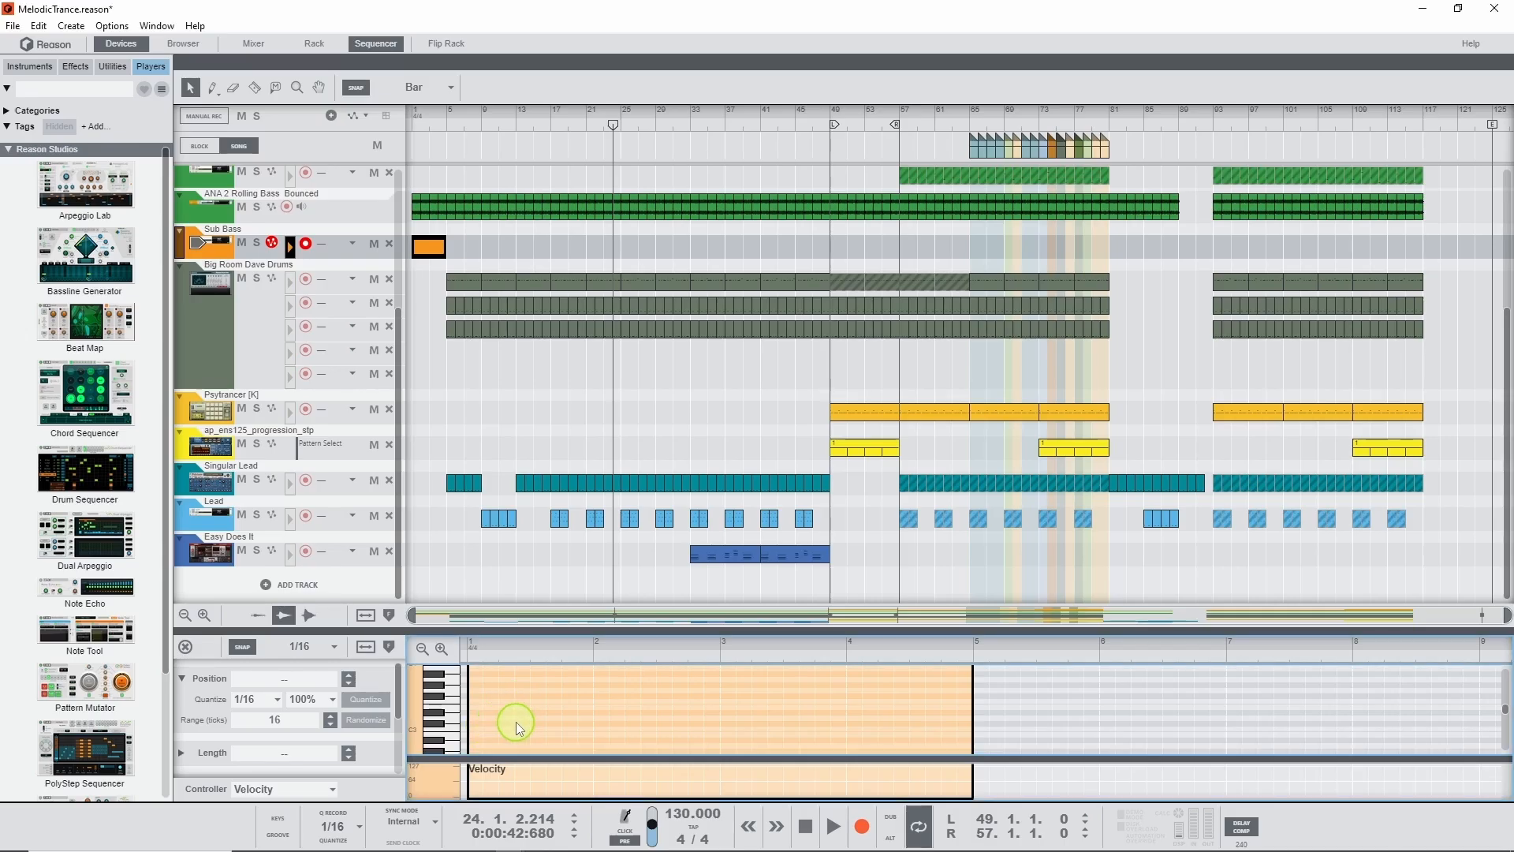
scroll(503, 735, "down", 3)
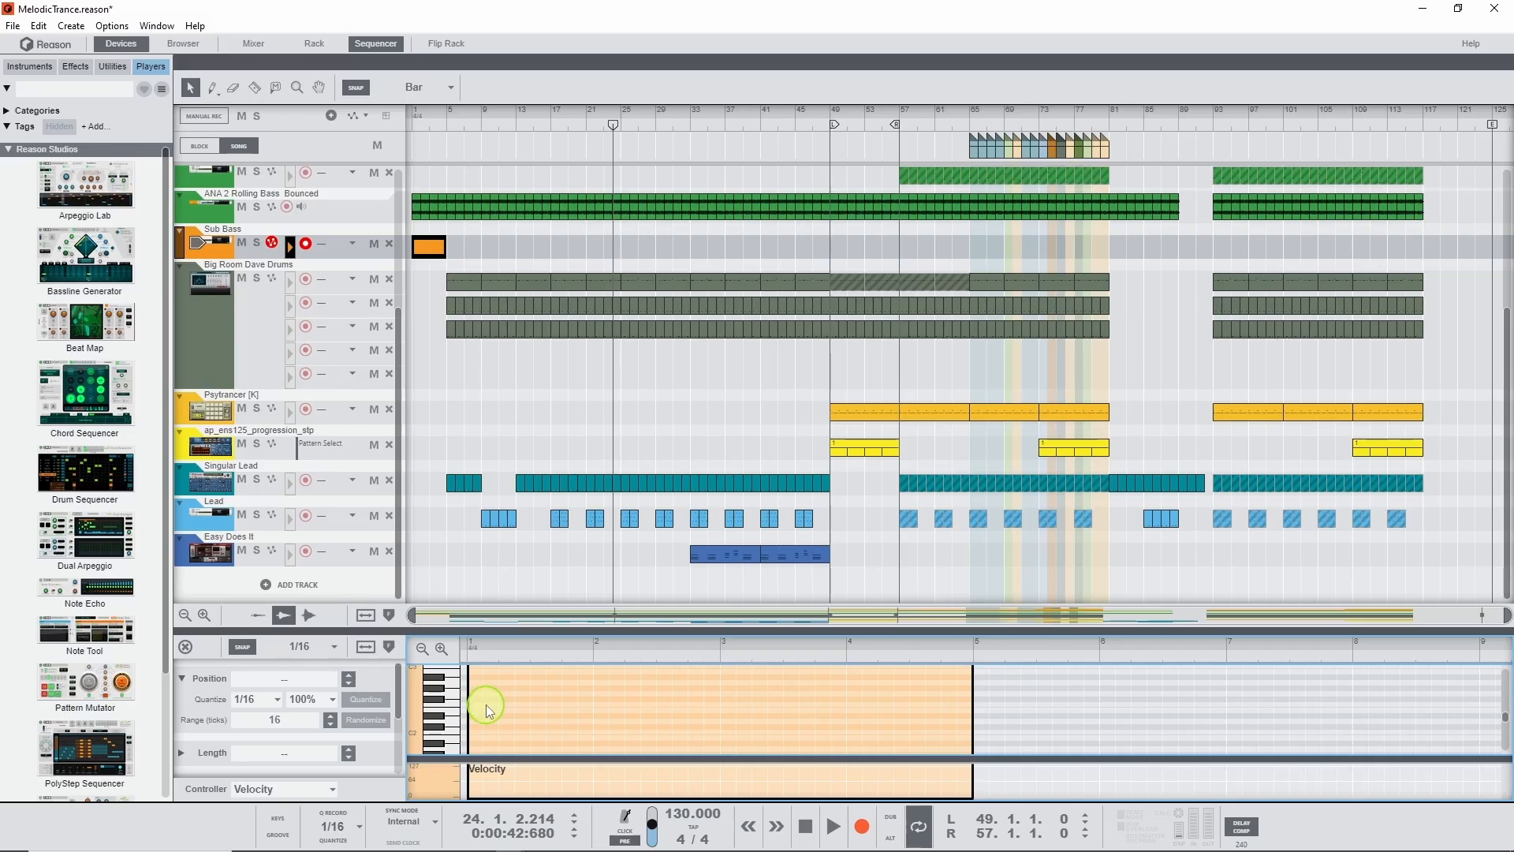
double_click(488, 705)
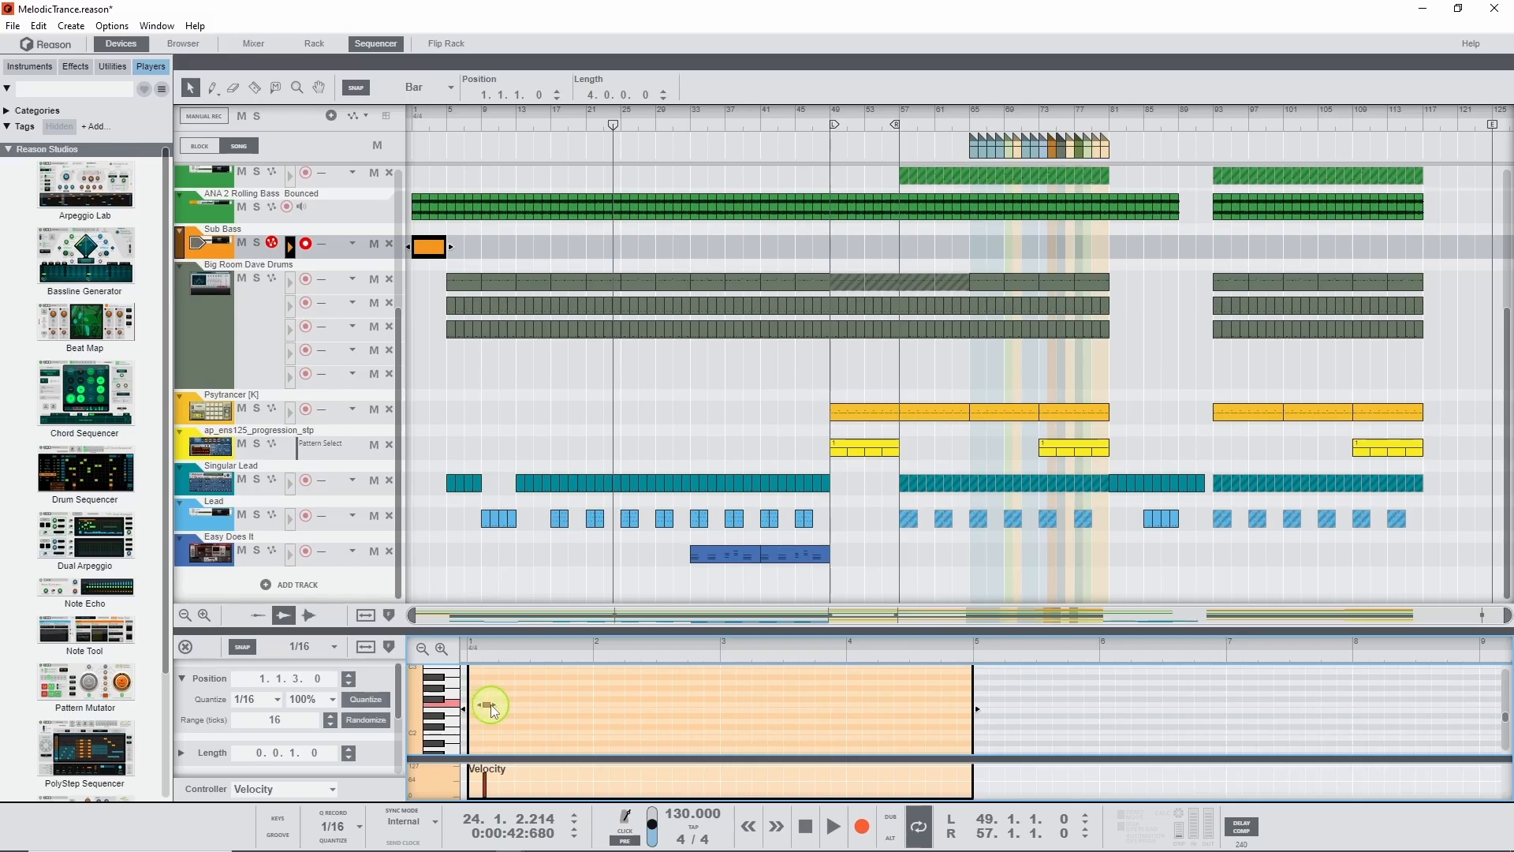
left_click_drag(489, 705, 497, 705)
Set the note editor's snap to 1/8 and add seven more offbeat notes at the same pitch, filling the first two bars
left_click(328, 648)
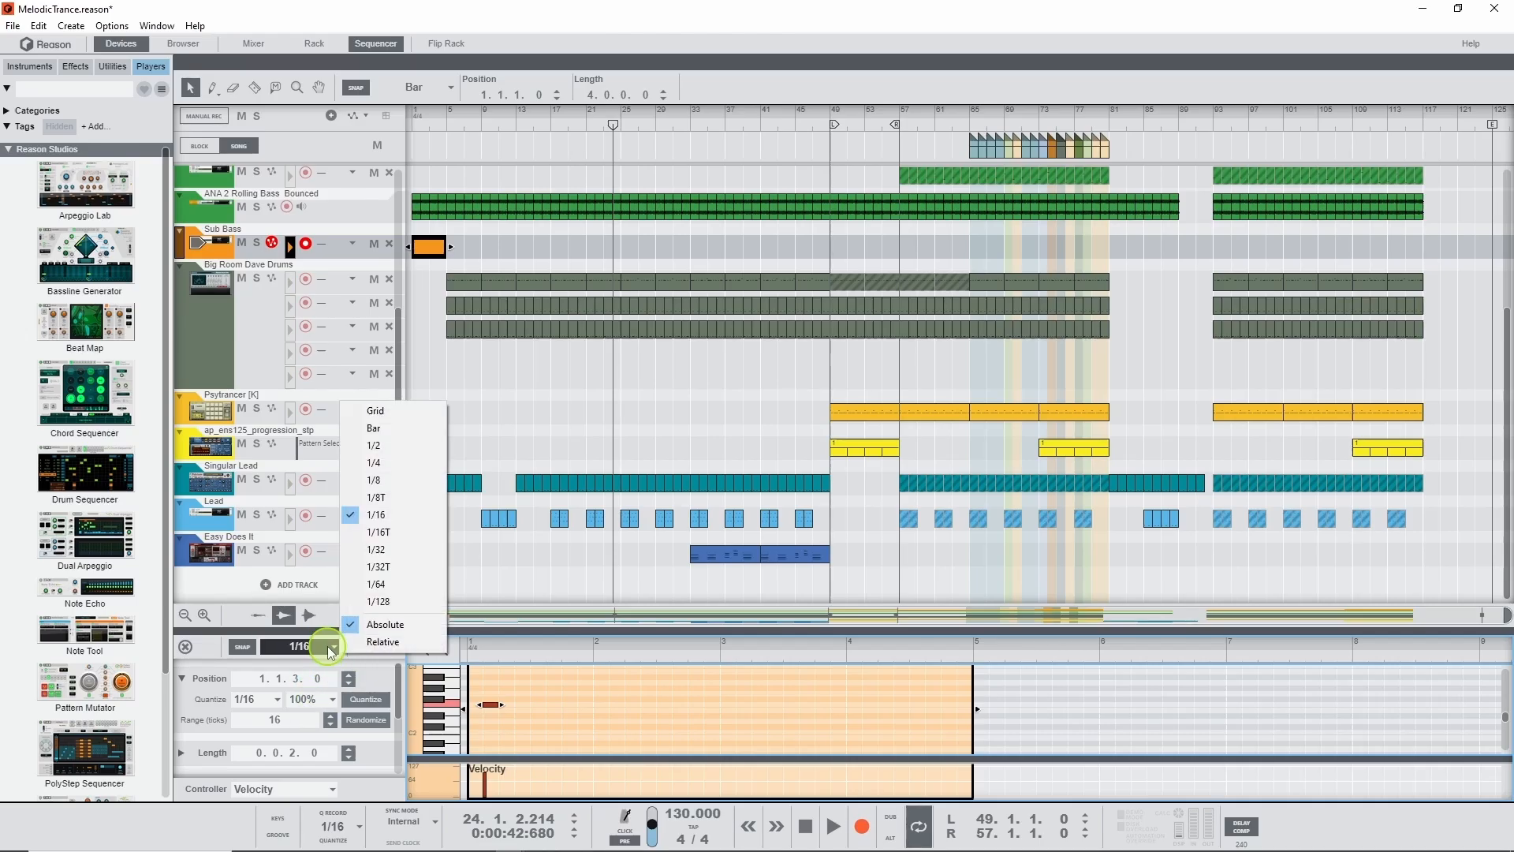
left_click(377, 481)
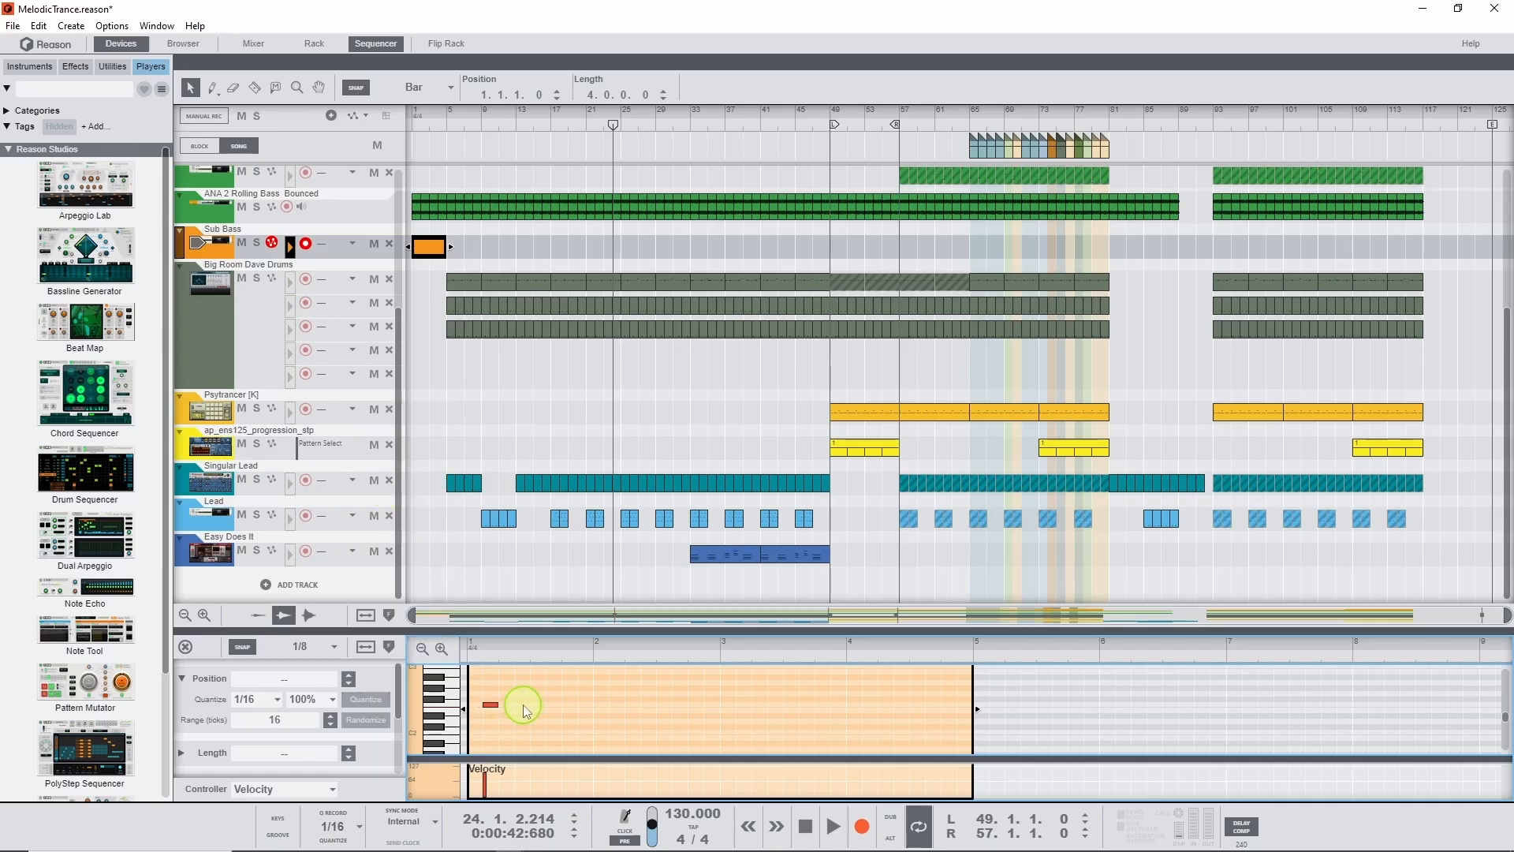
left_click(524, 704)
left_click(554, 705)
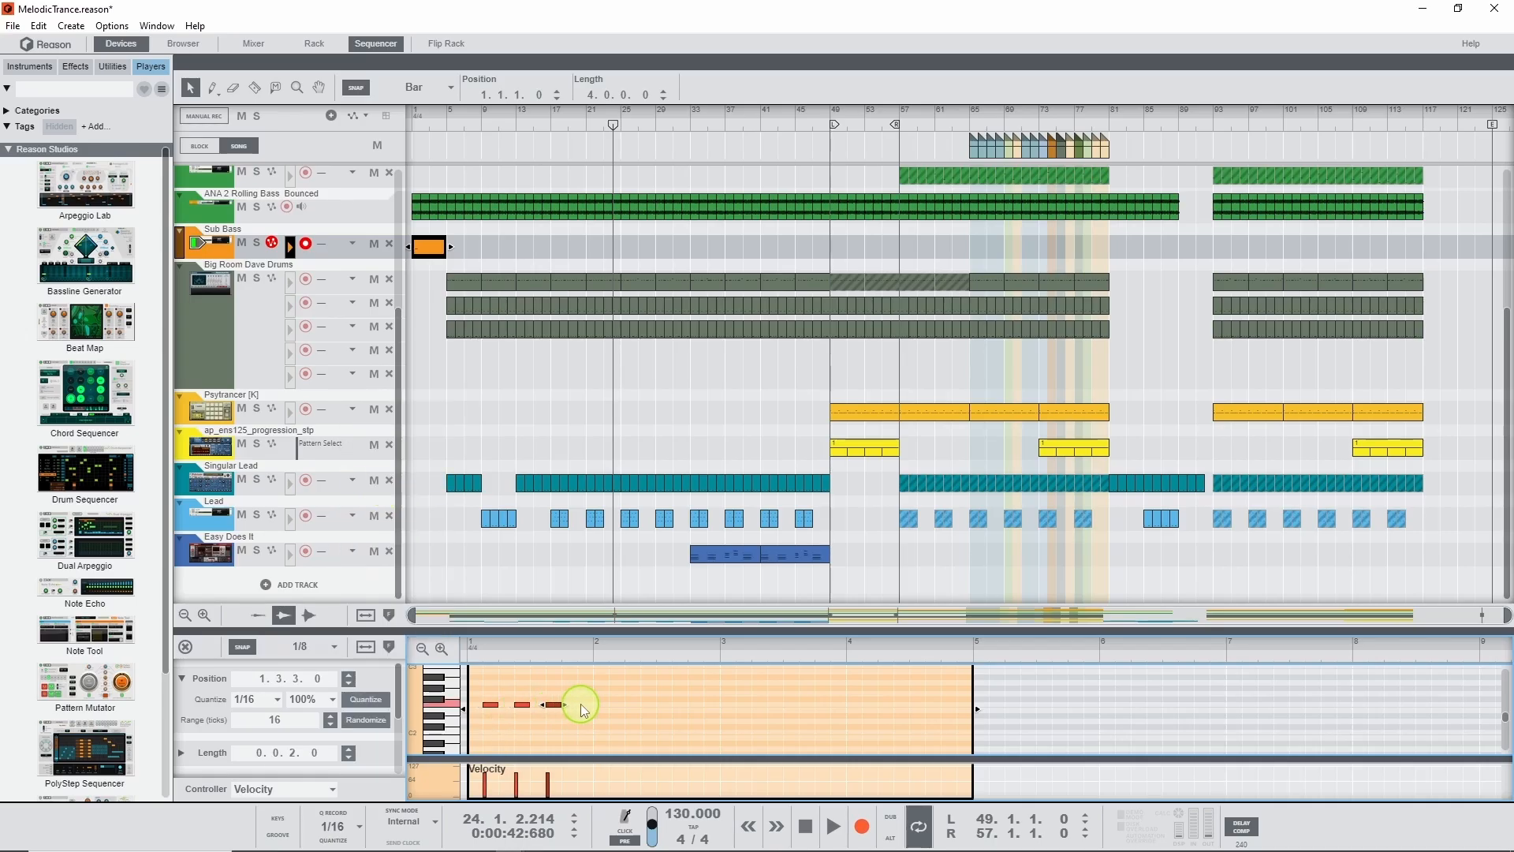
left_click(586, 704)
left_click(614, 705)
left_click(647, 705)
left_click(680, 705)
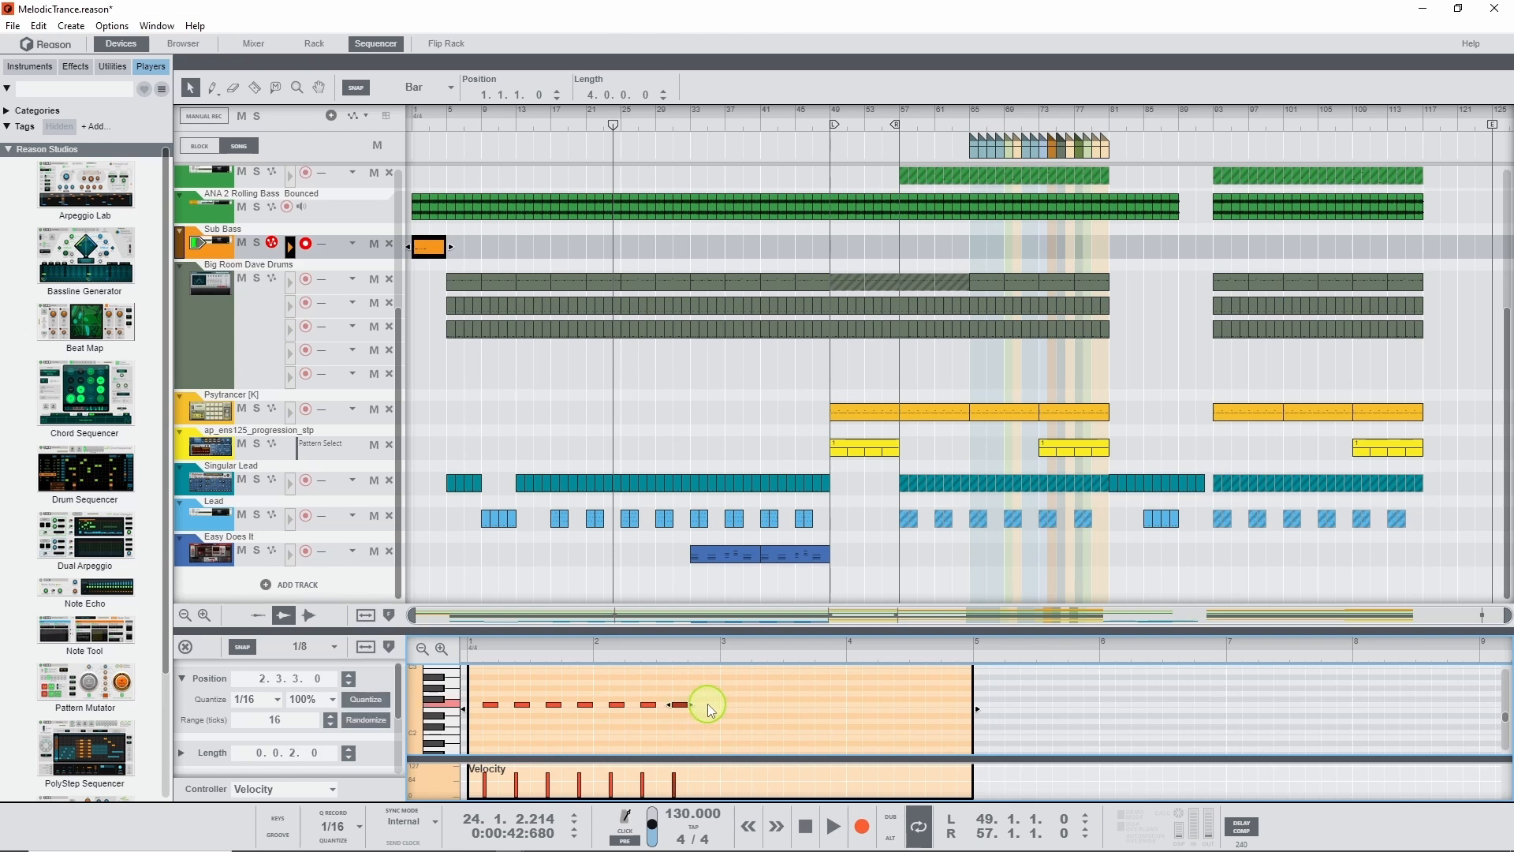
left_click(711, 705)
Copy the eight notes of the first two bars and paste them at 3.1.3 to fill bars 3 and 4
left_click_drag(473, 701, 731, 722)
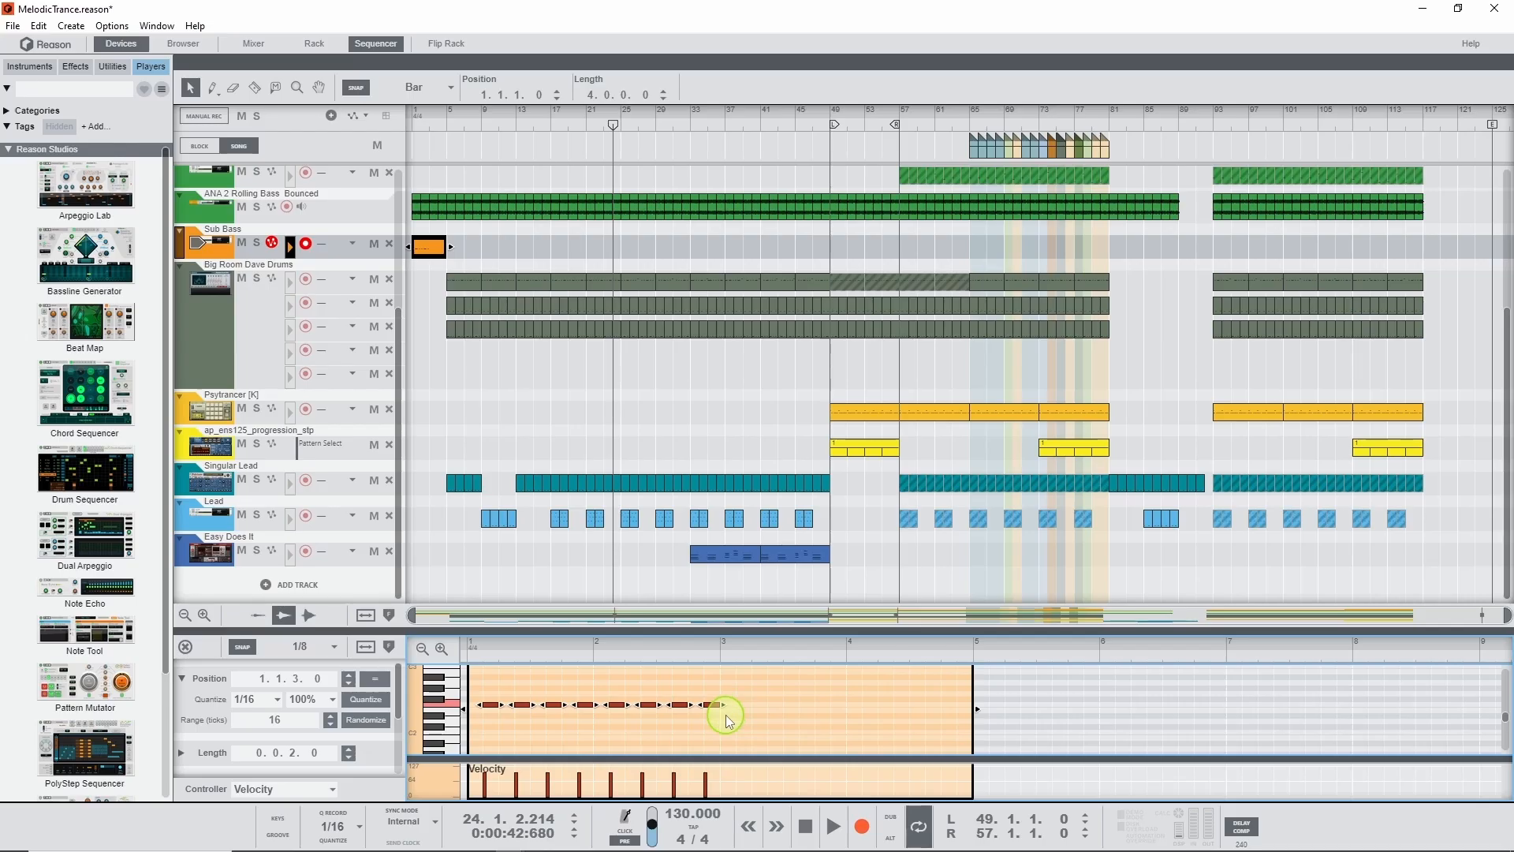
key("ctrl+c")
left_click(736, 660)
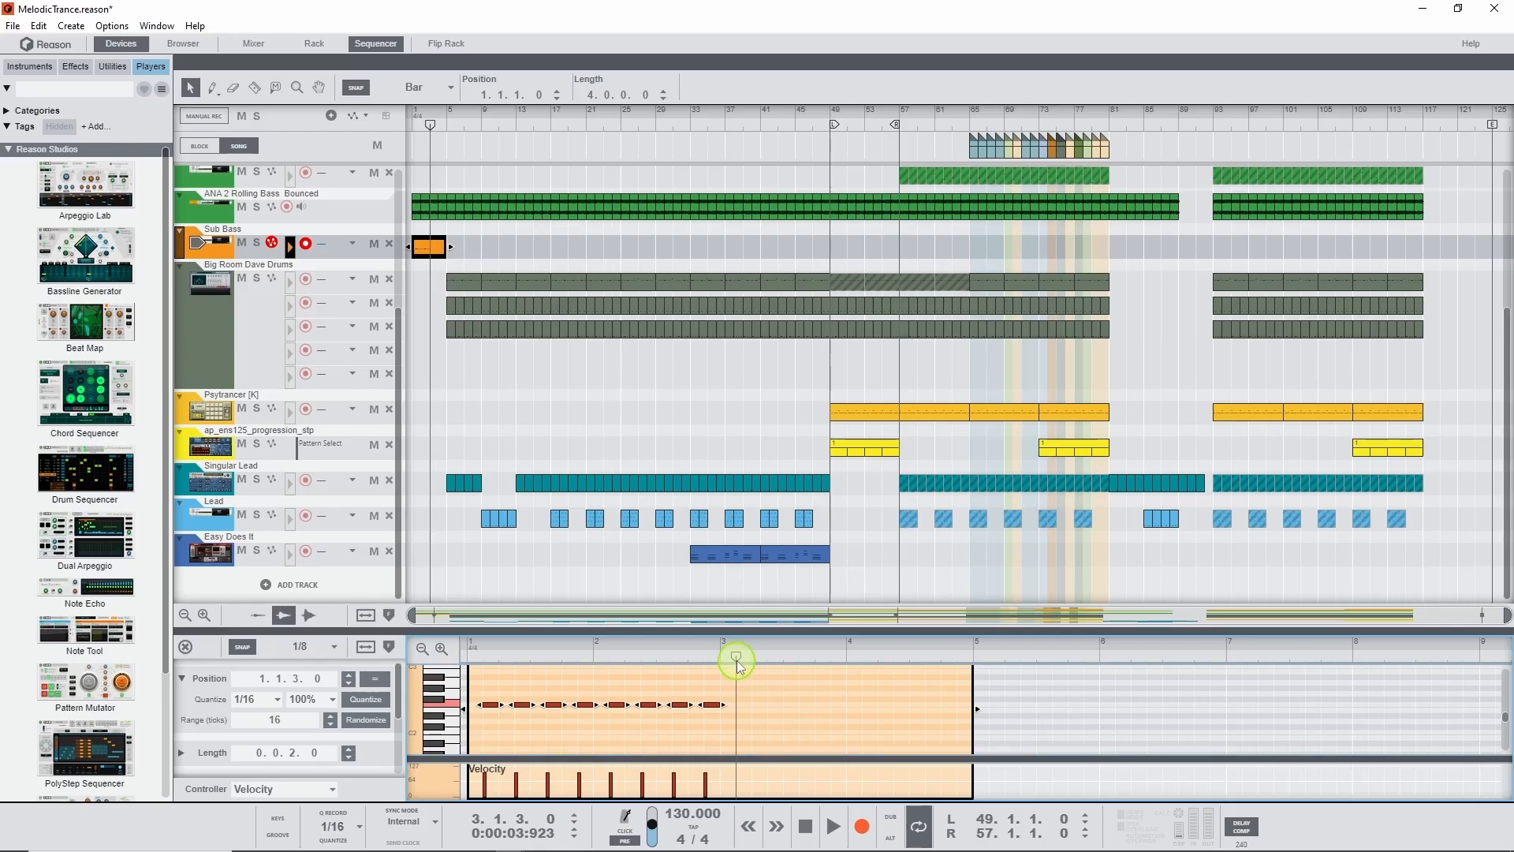
key("ctrl+v")
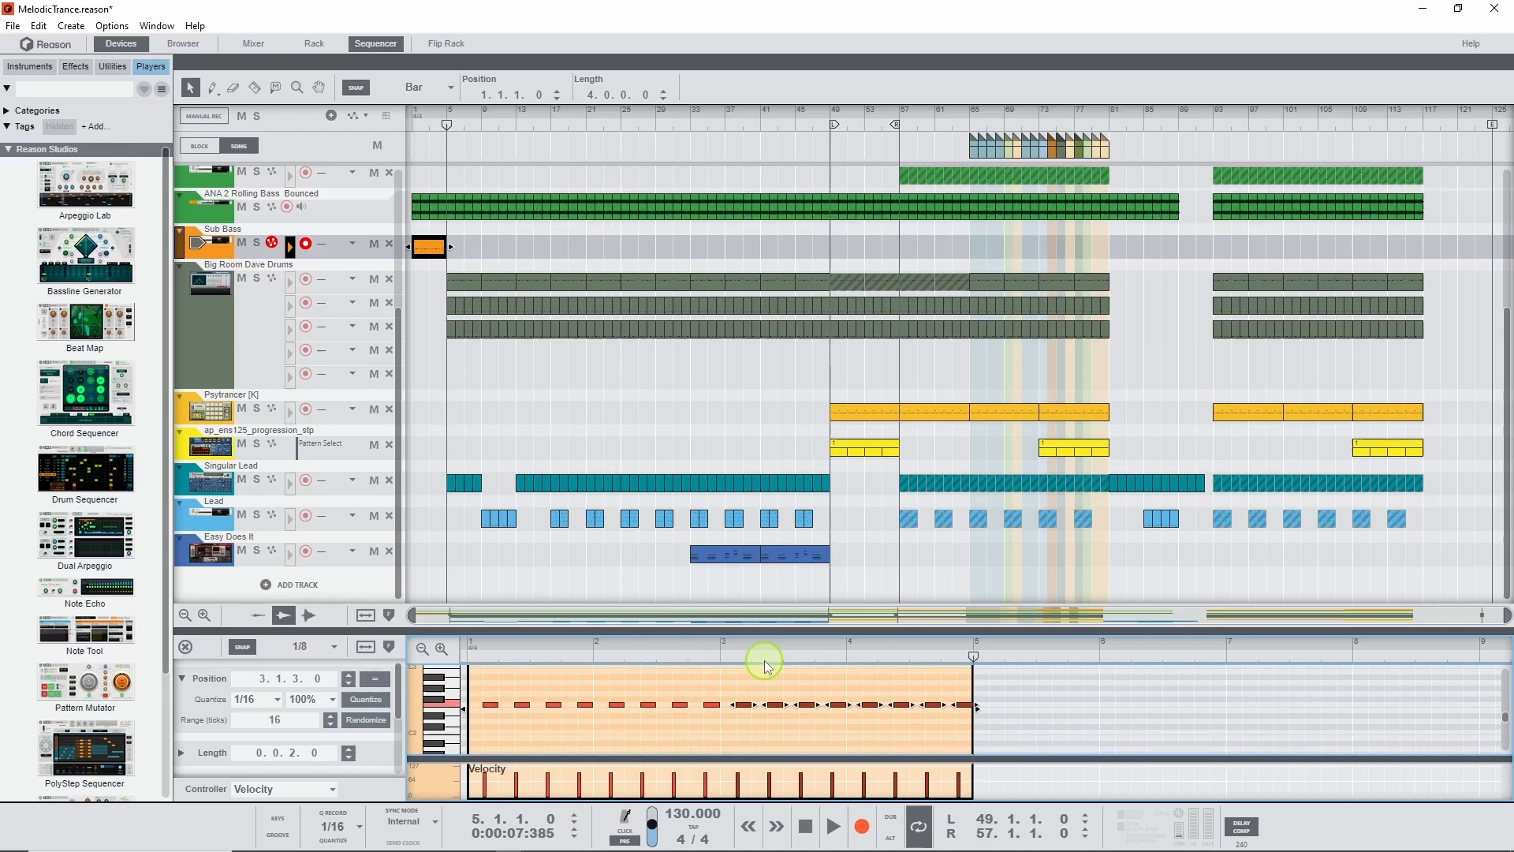
Play the Sub Bass clip to hear the offbeat pattern, and stop playback
left_click(825, 838)
left_click(833, 834)
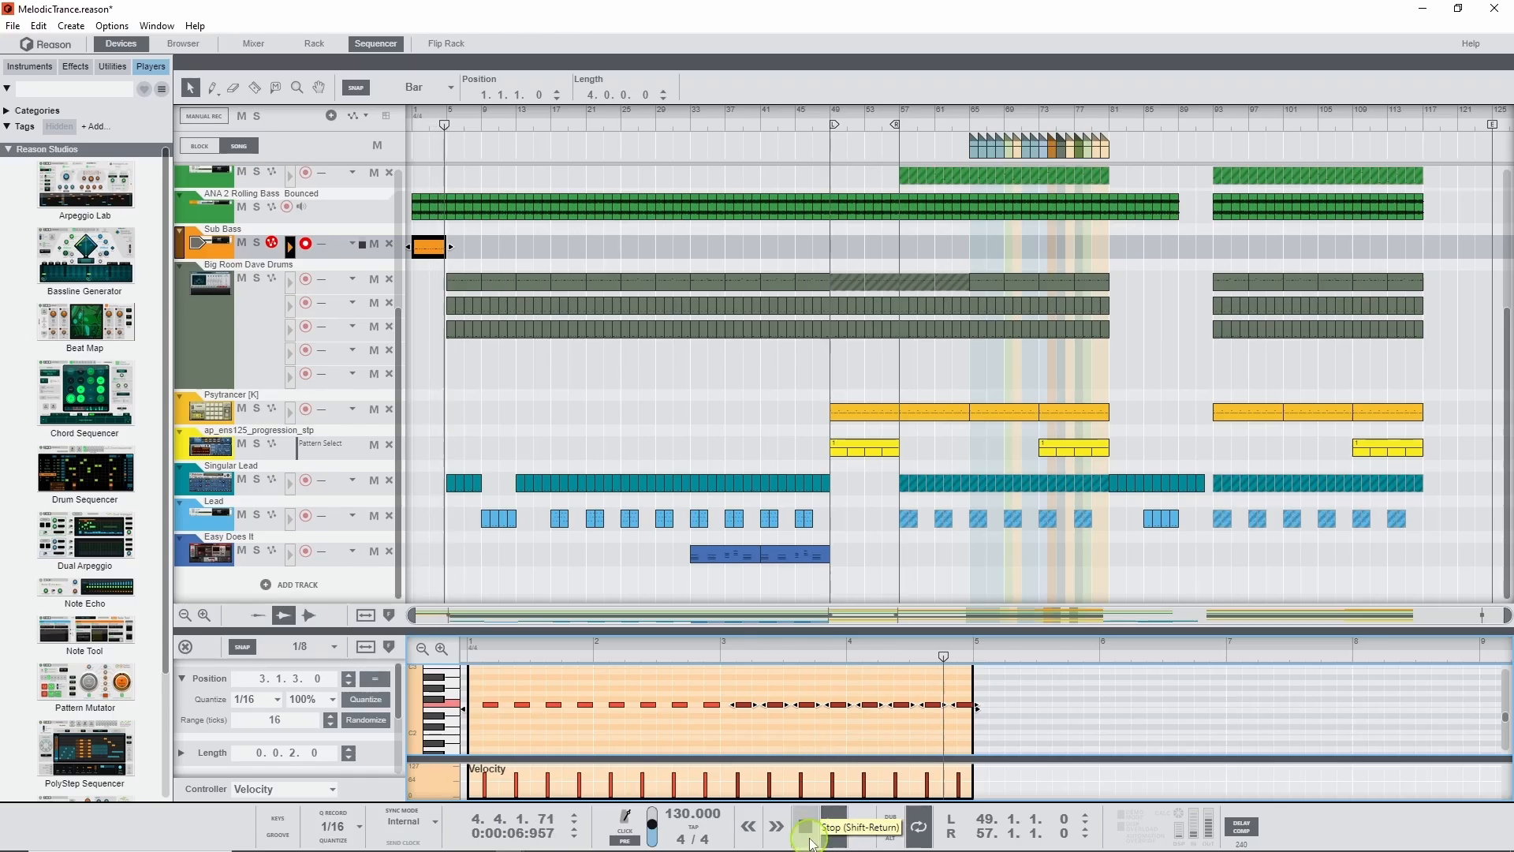
left_click(809, 837)
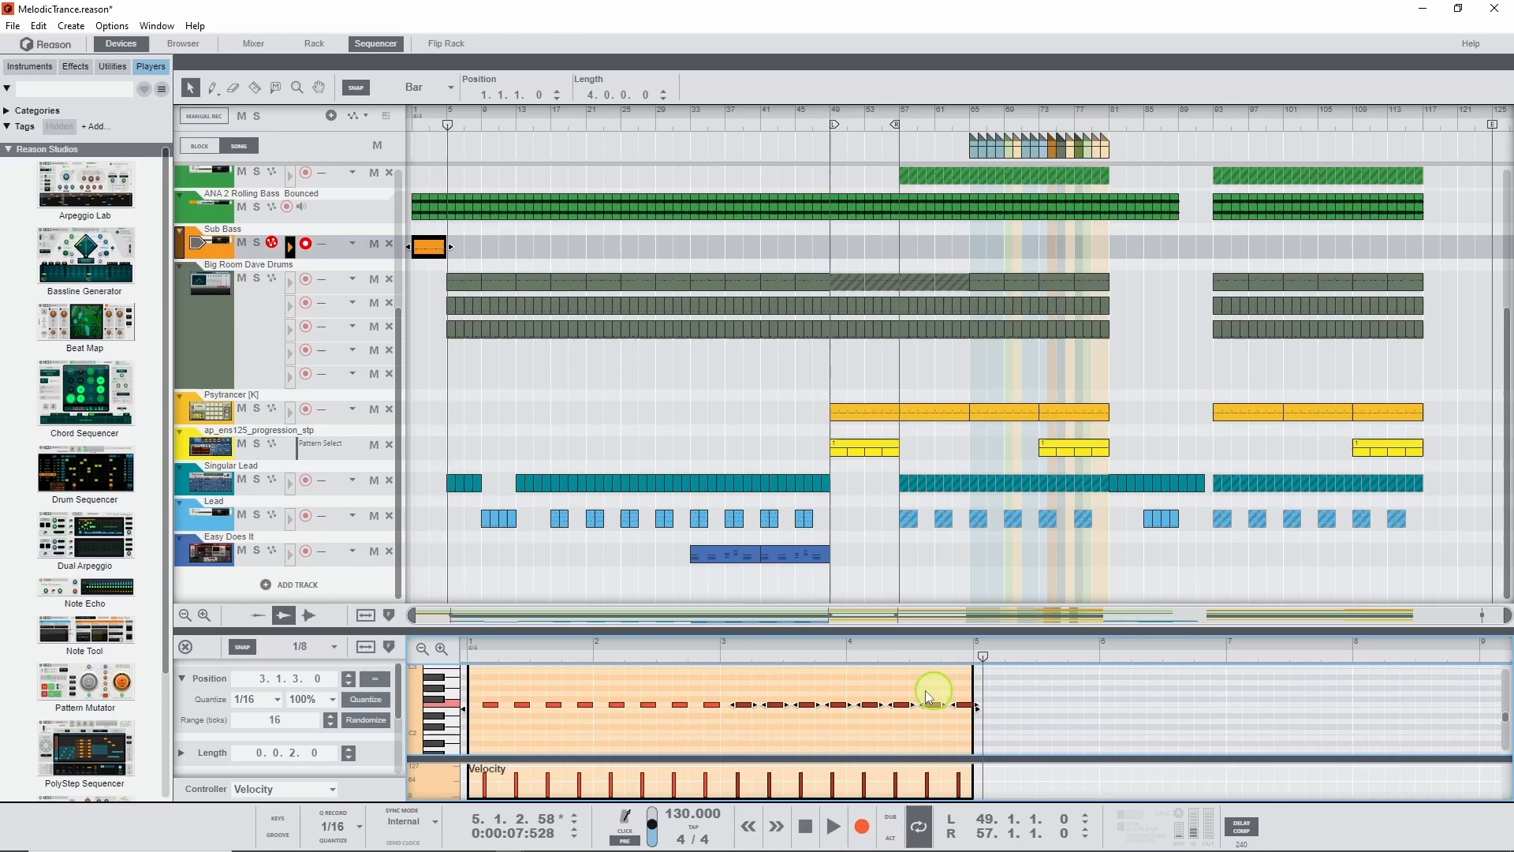
Duplicate the four-bar Sub Bass clip four times so the clips run from bar 1 up to bar 21
left_click(433, 251)
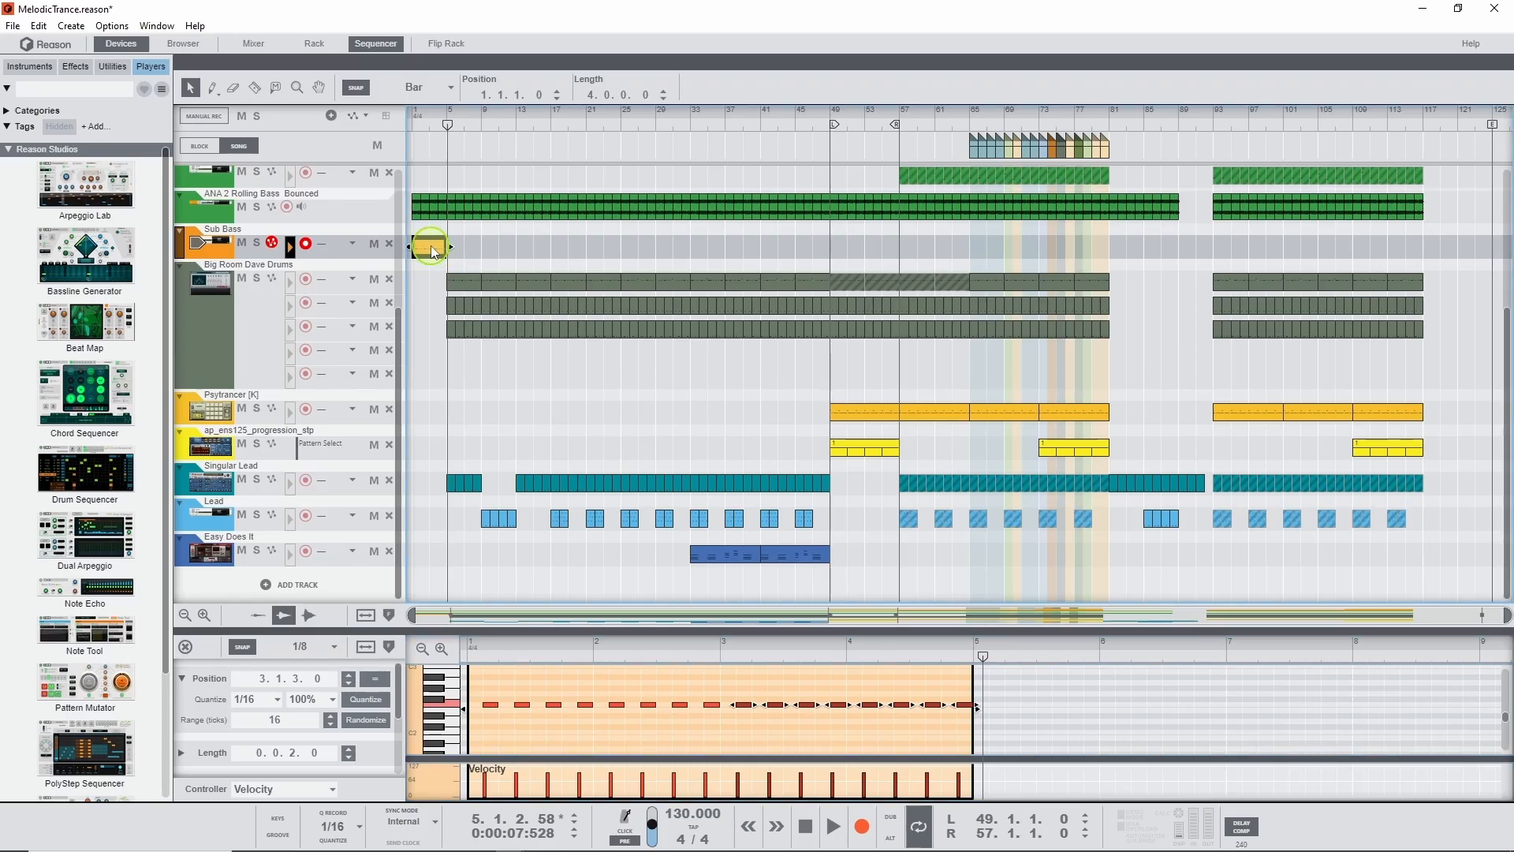
key("ctrl+d")
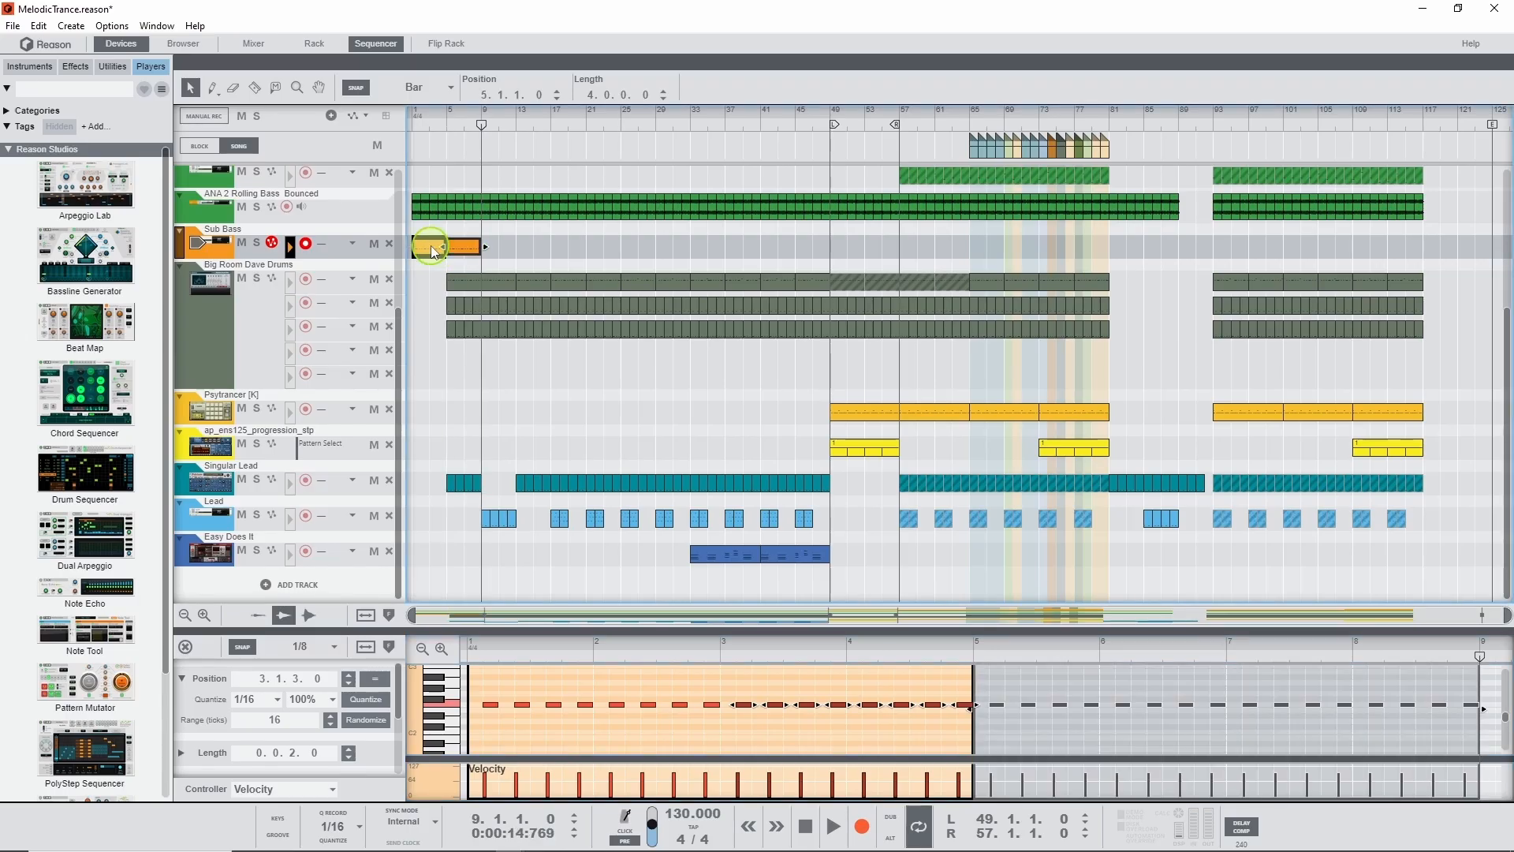
key("ctrl+d")
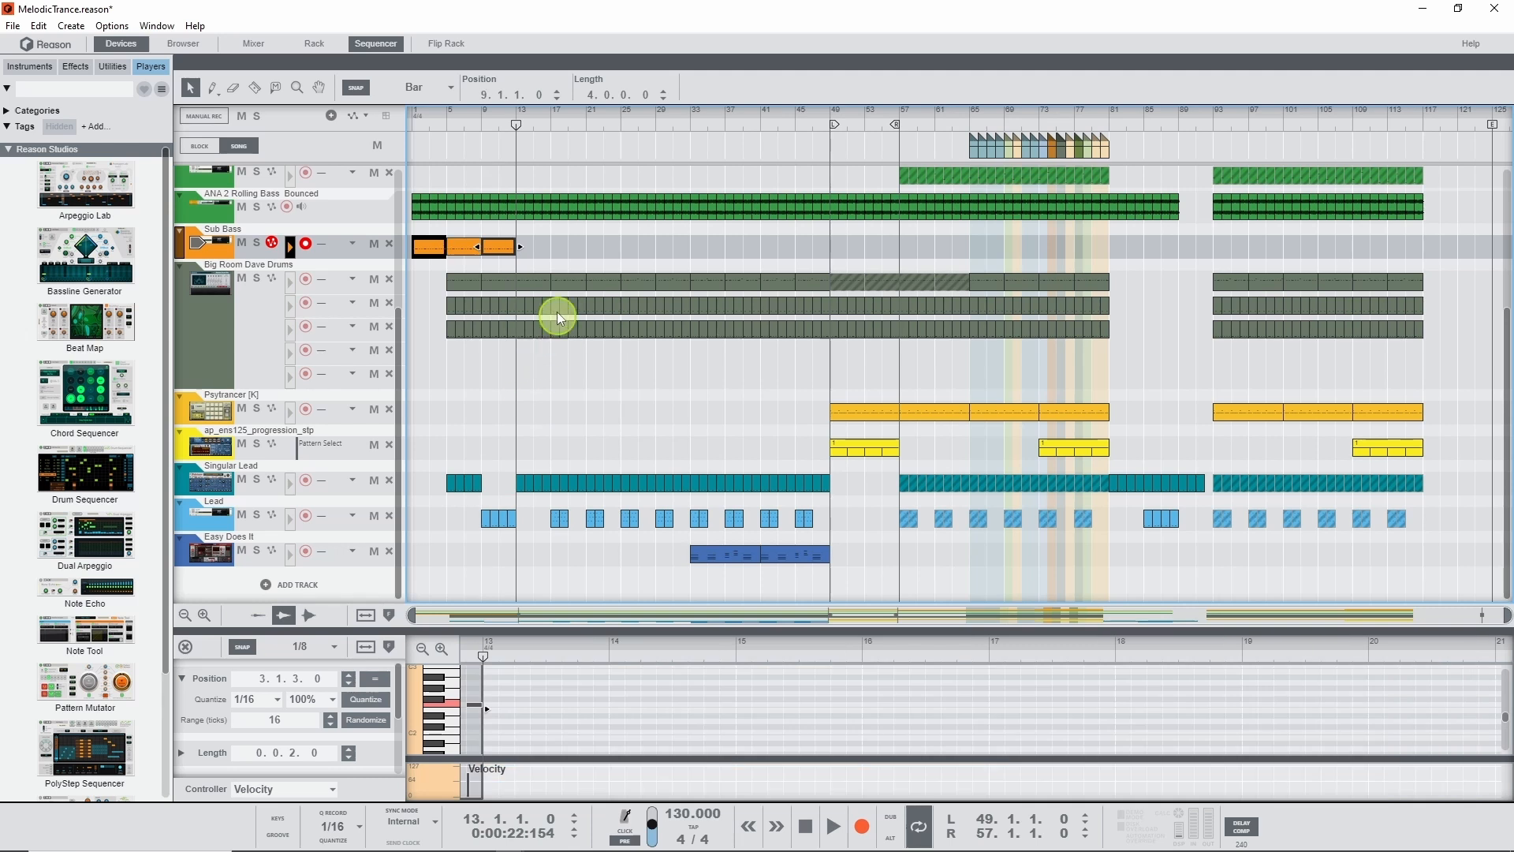
key("ctrl+d")
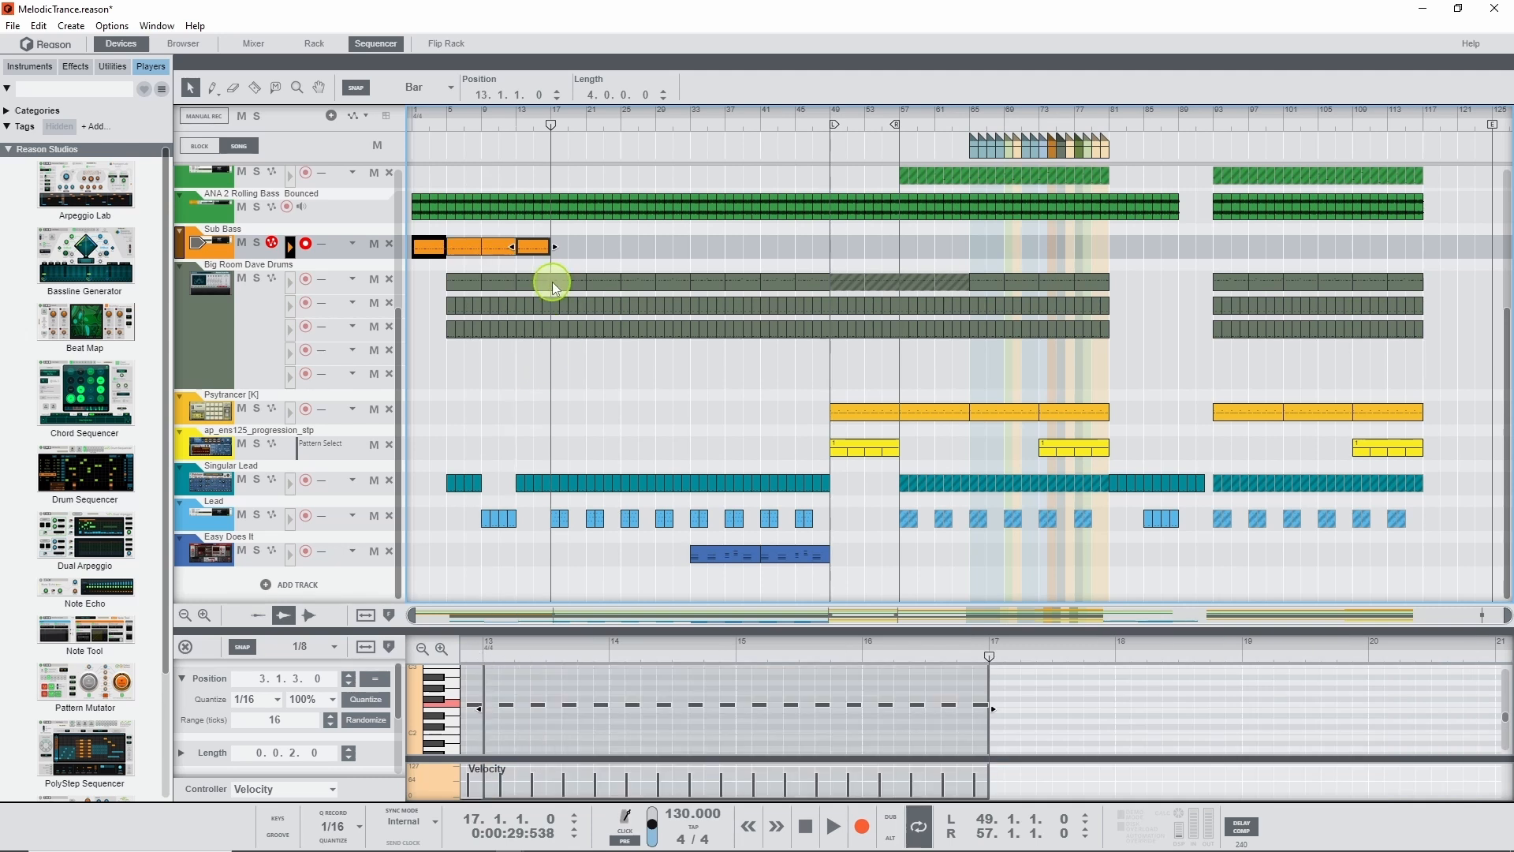
key("ctrl+d")
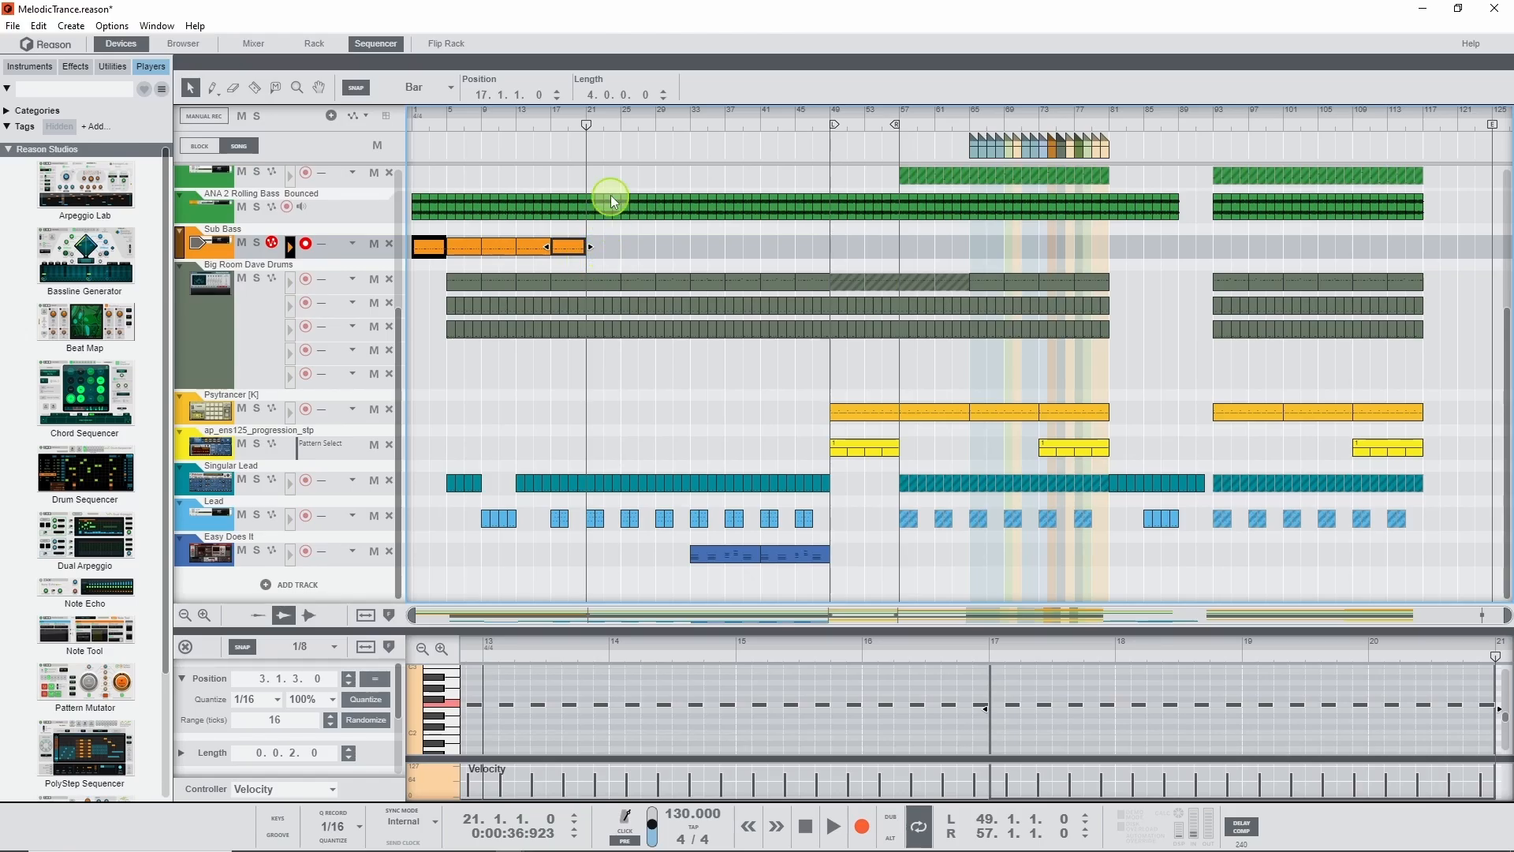
Listen to the arrangement from bar 20 and paste another copy of the Sub Bass clip at bar 23
left_click(606, 126)
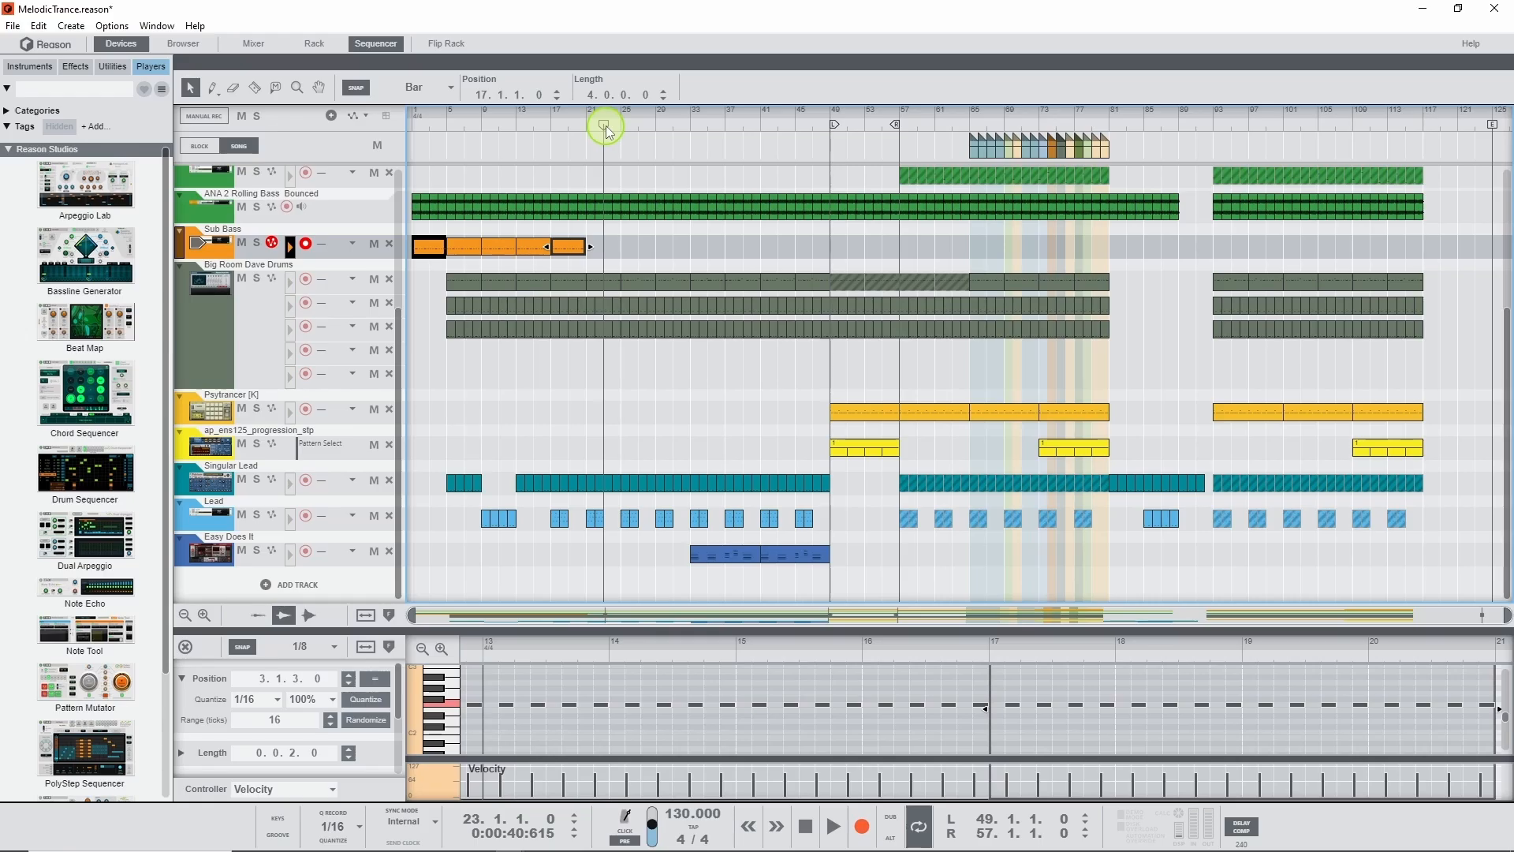
left_click(575, 122)
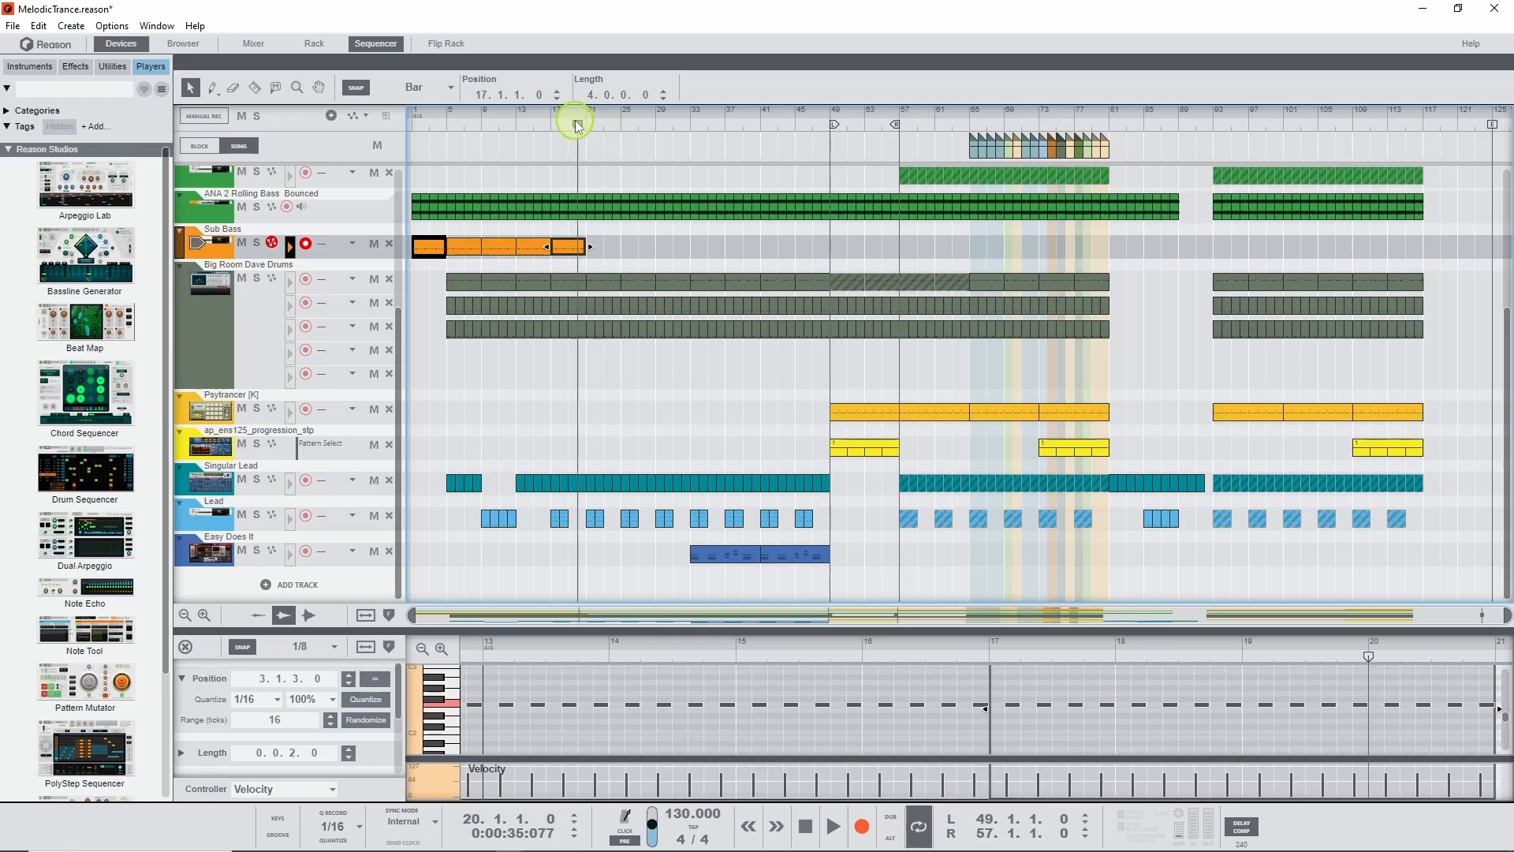
key("space")
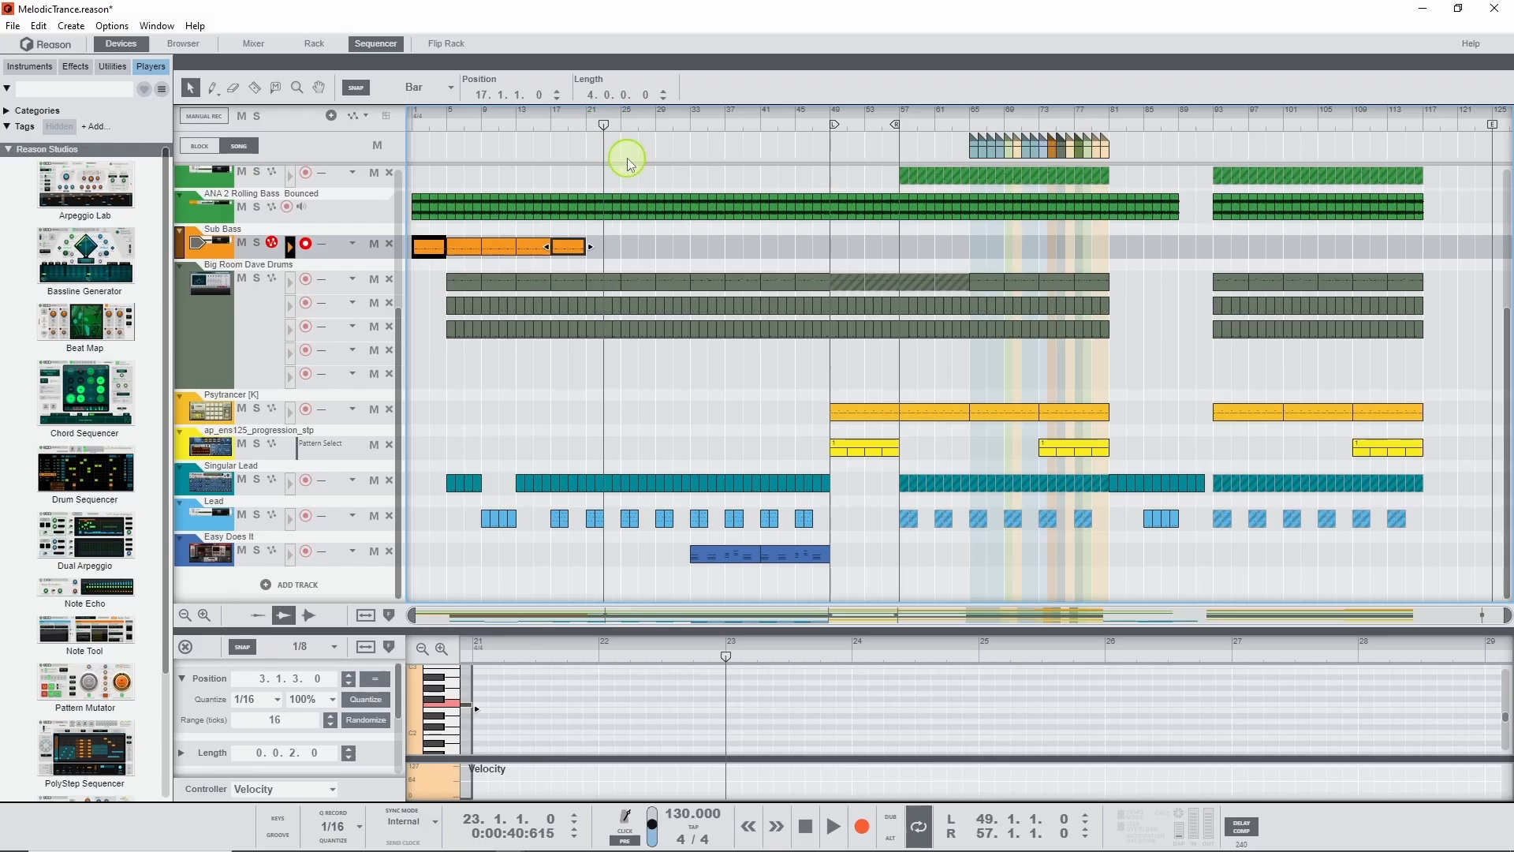
key("ctrl+v")
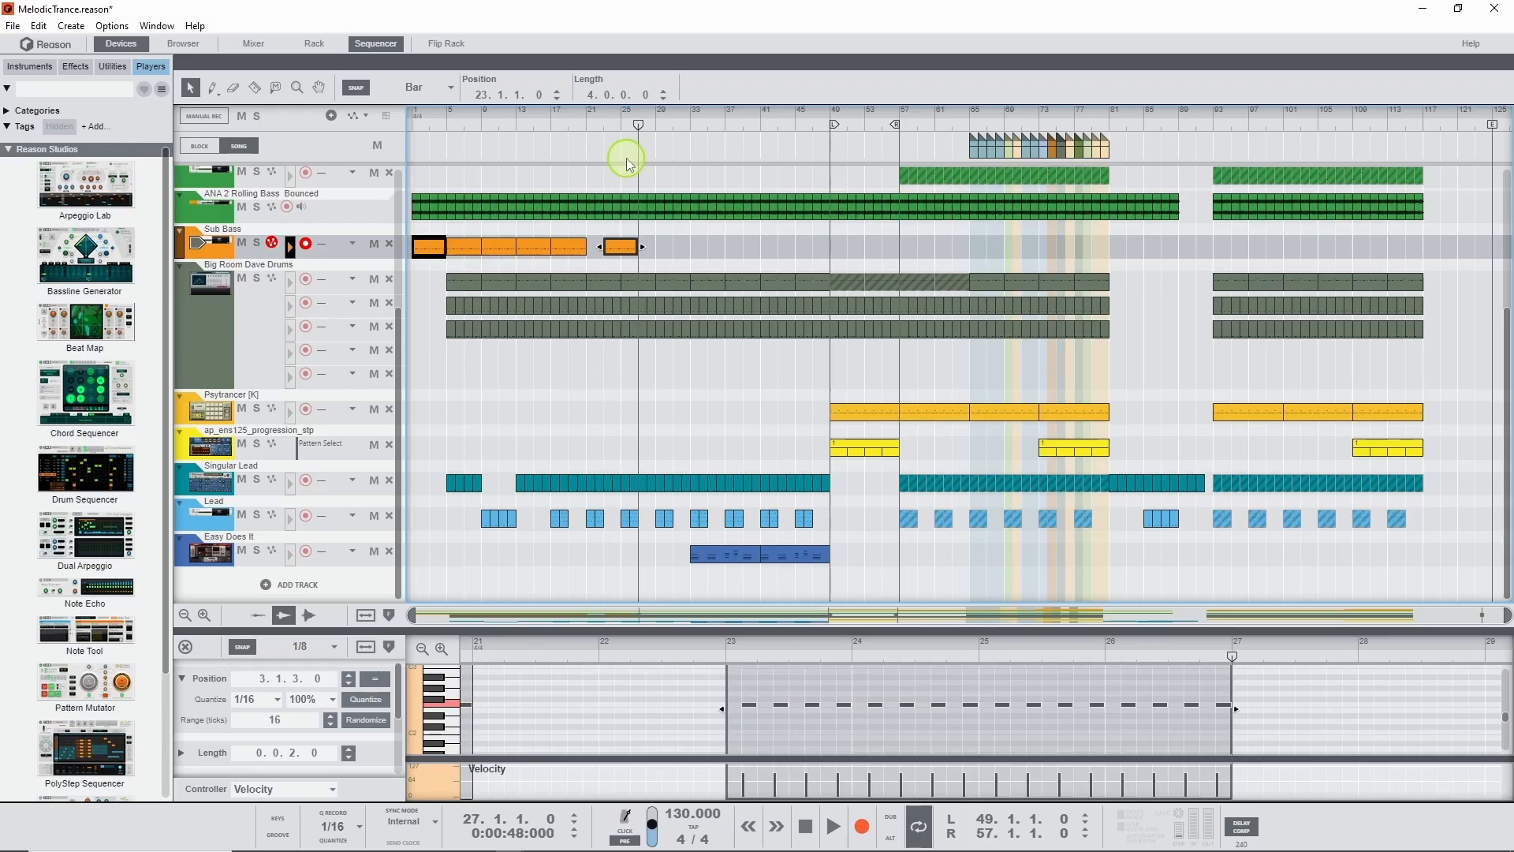
Continue the Sub Bass track with clip copies at bars 27, 31 and 35, shortening the bar 27 copy to two bars
key("ctrl+v")
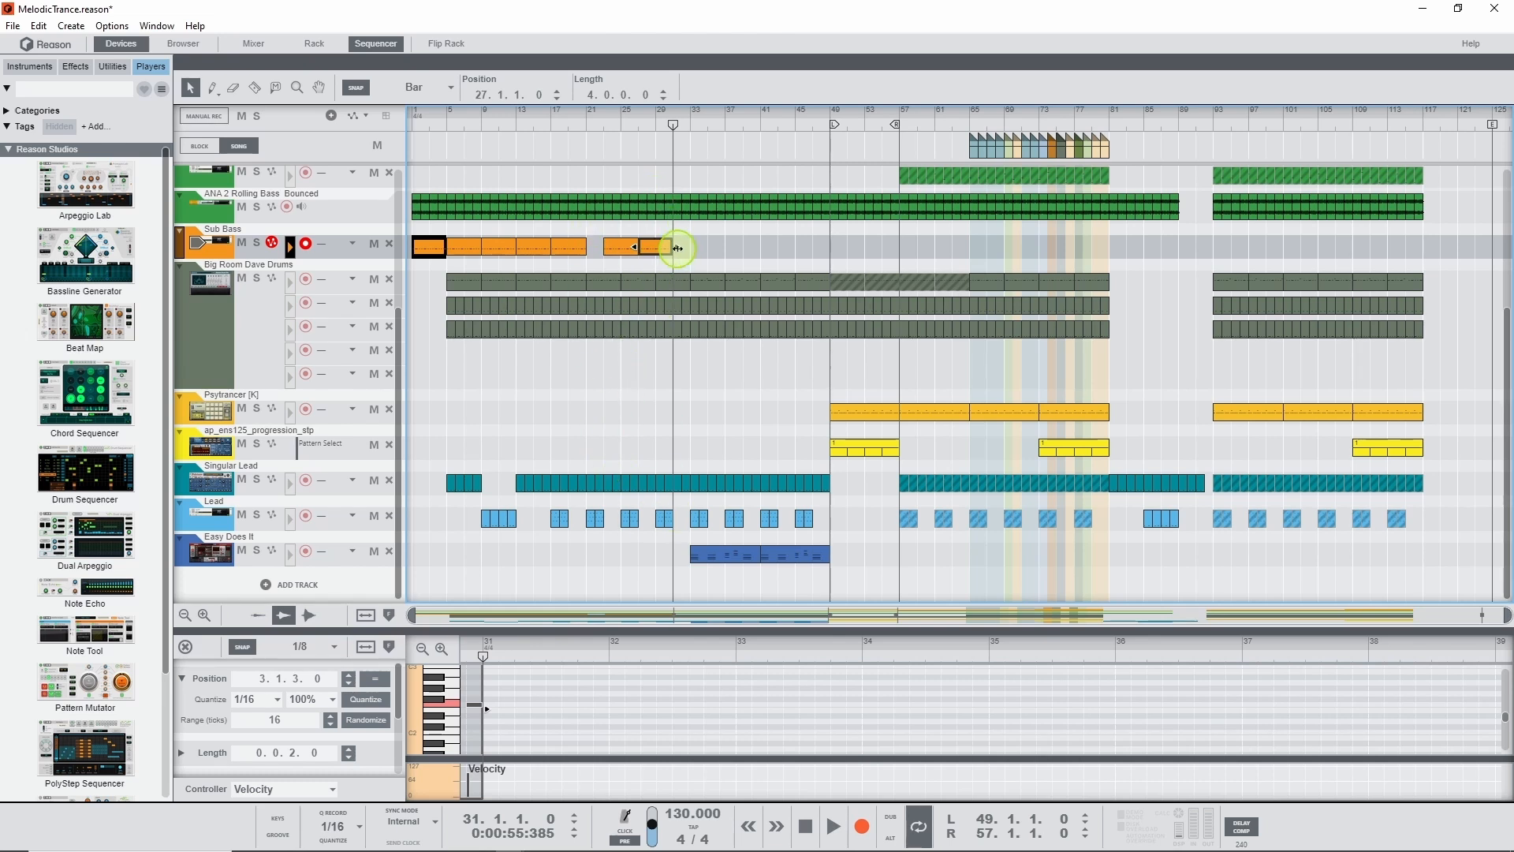
left_click_drag(674, 247, 659, 247)
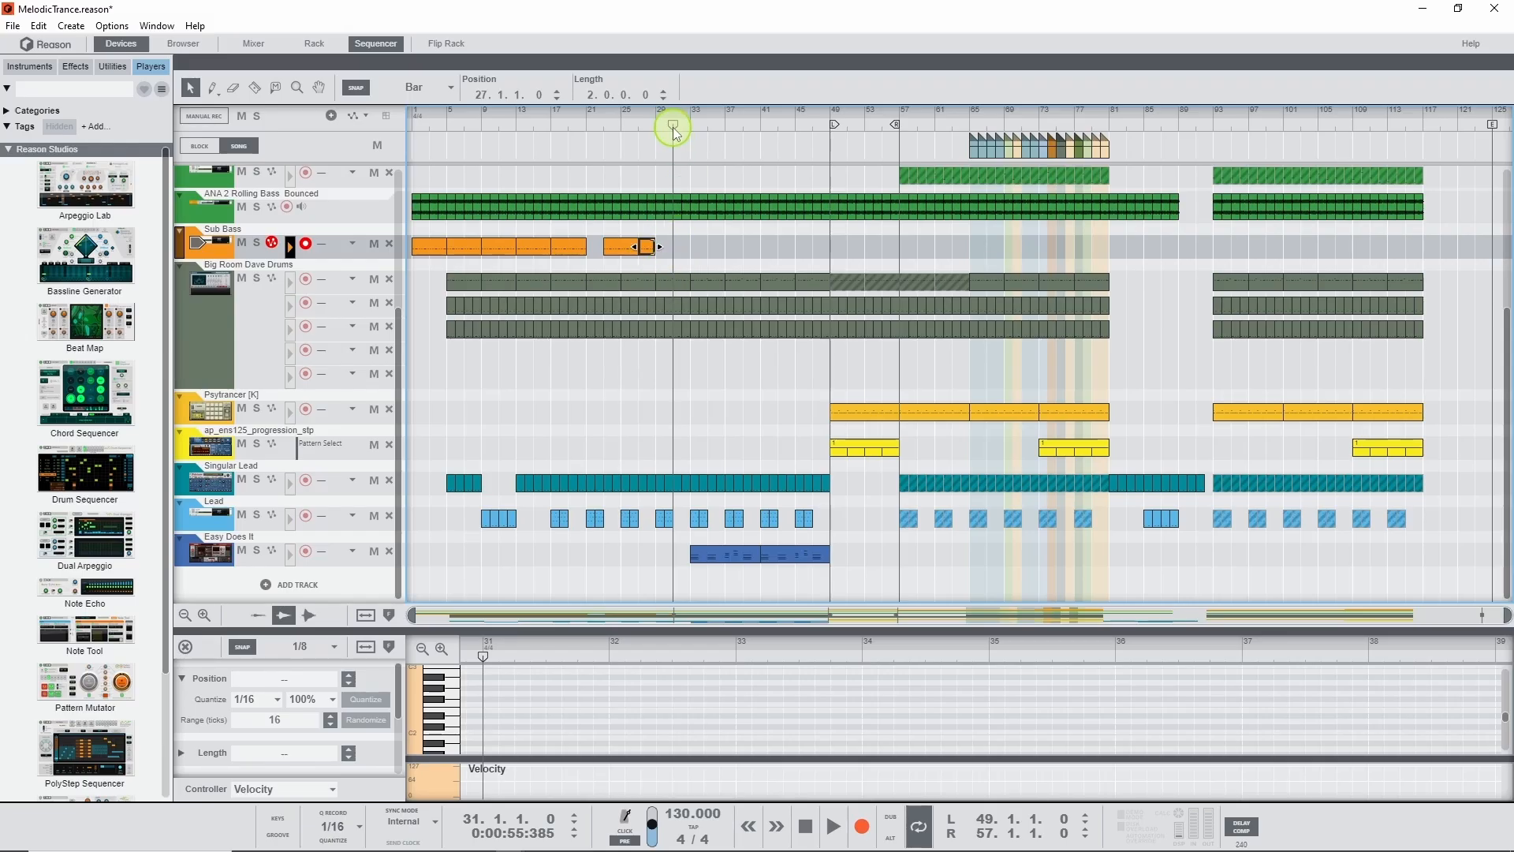
key("ctrl+v")
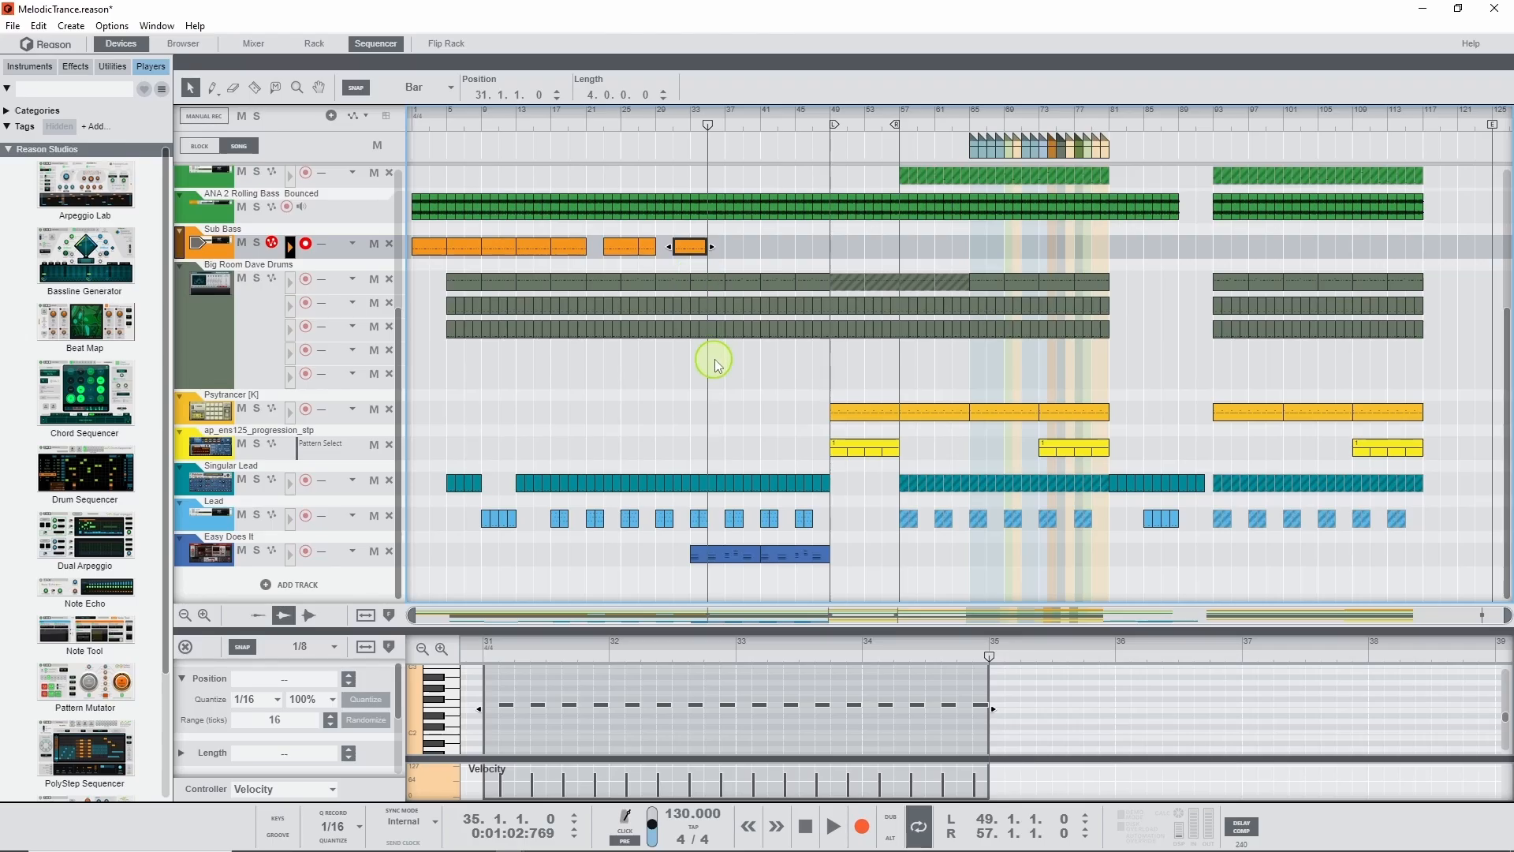
key("ctrl+v")
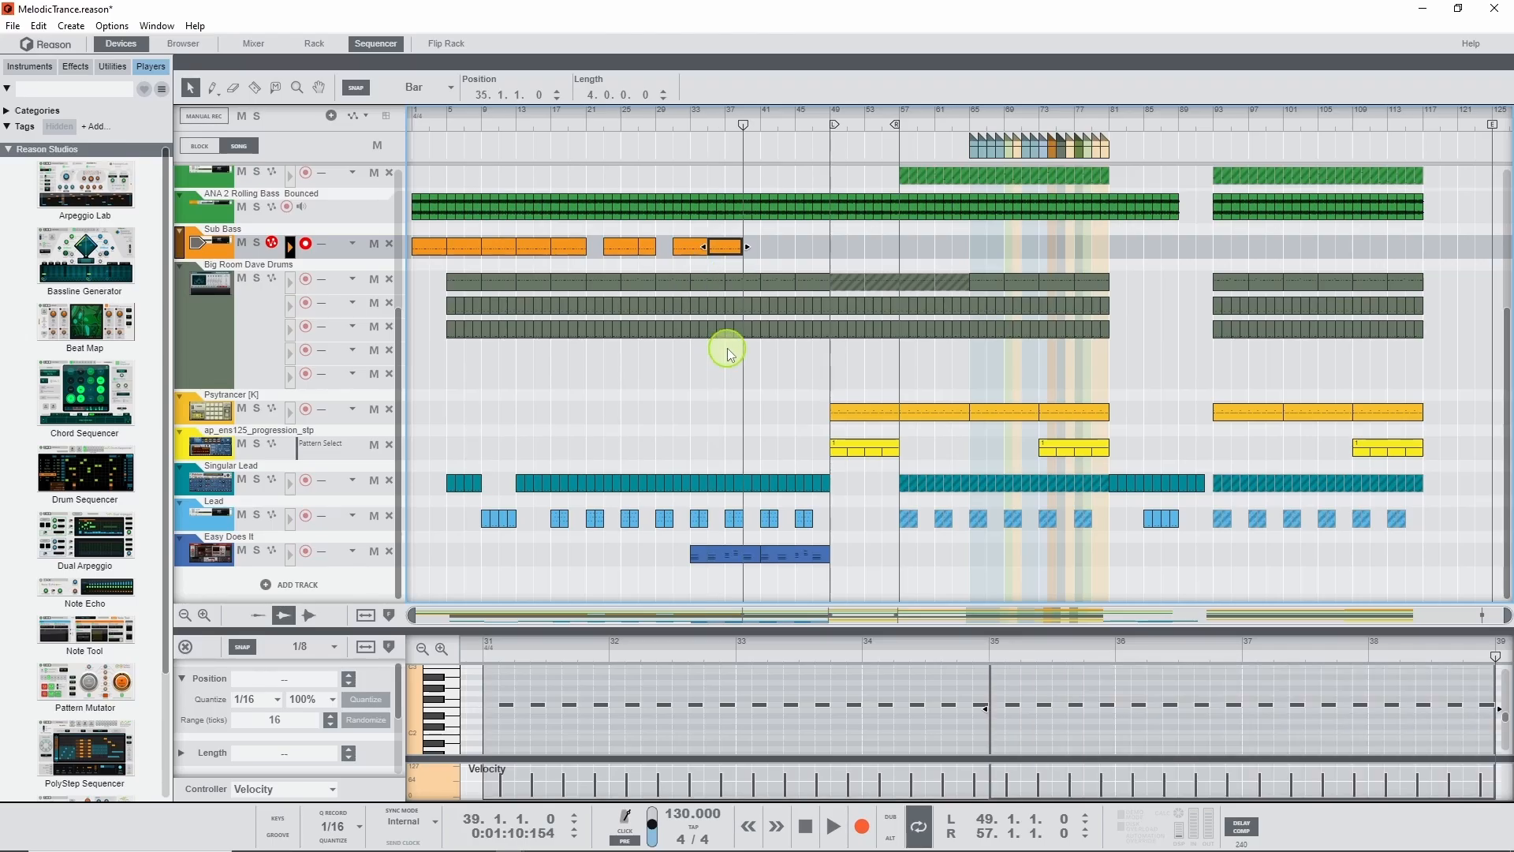
Listen to the arrangement around bars 34 to 37 and shorten the Sub Bass clip at bar 35 to two bars
left_click(718, 130)
key("space")
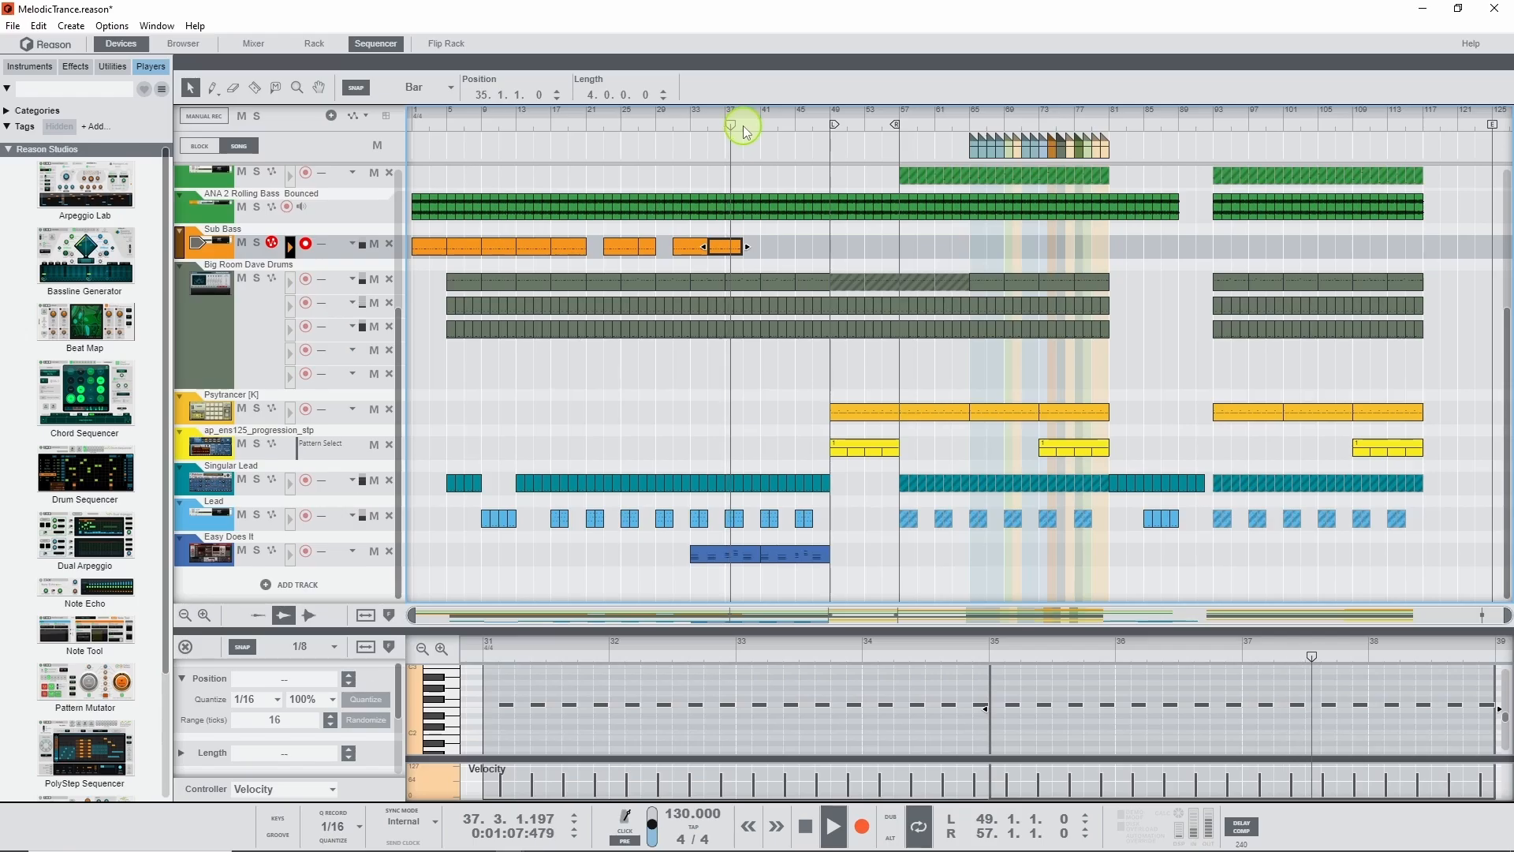
left_click(701, 124)
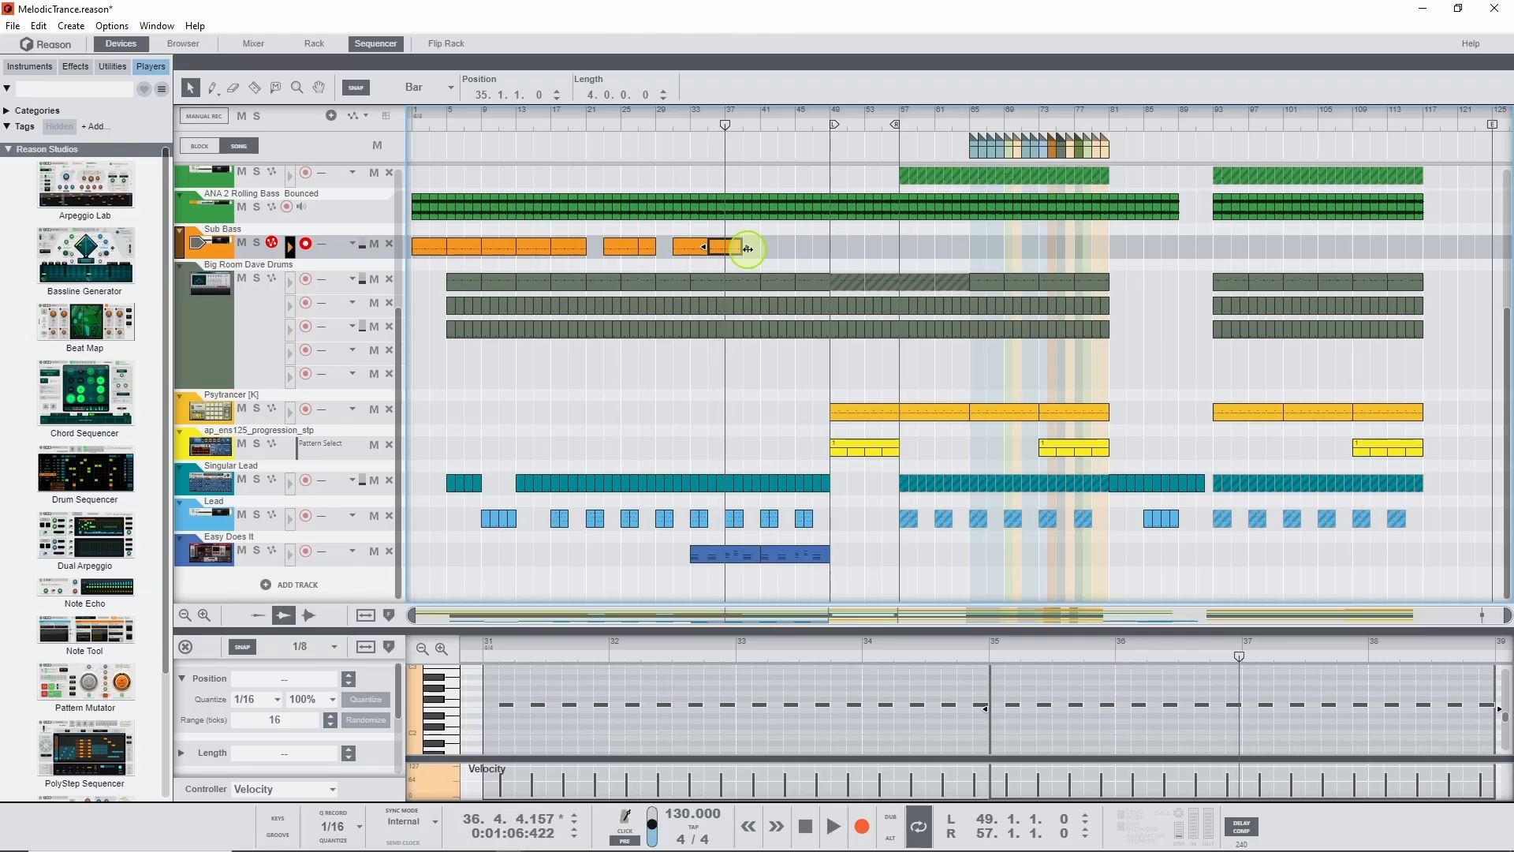
left_click_drag(748, 249, 729, 246)
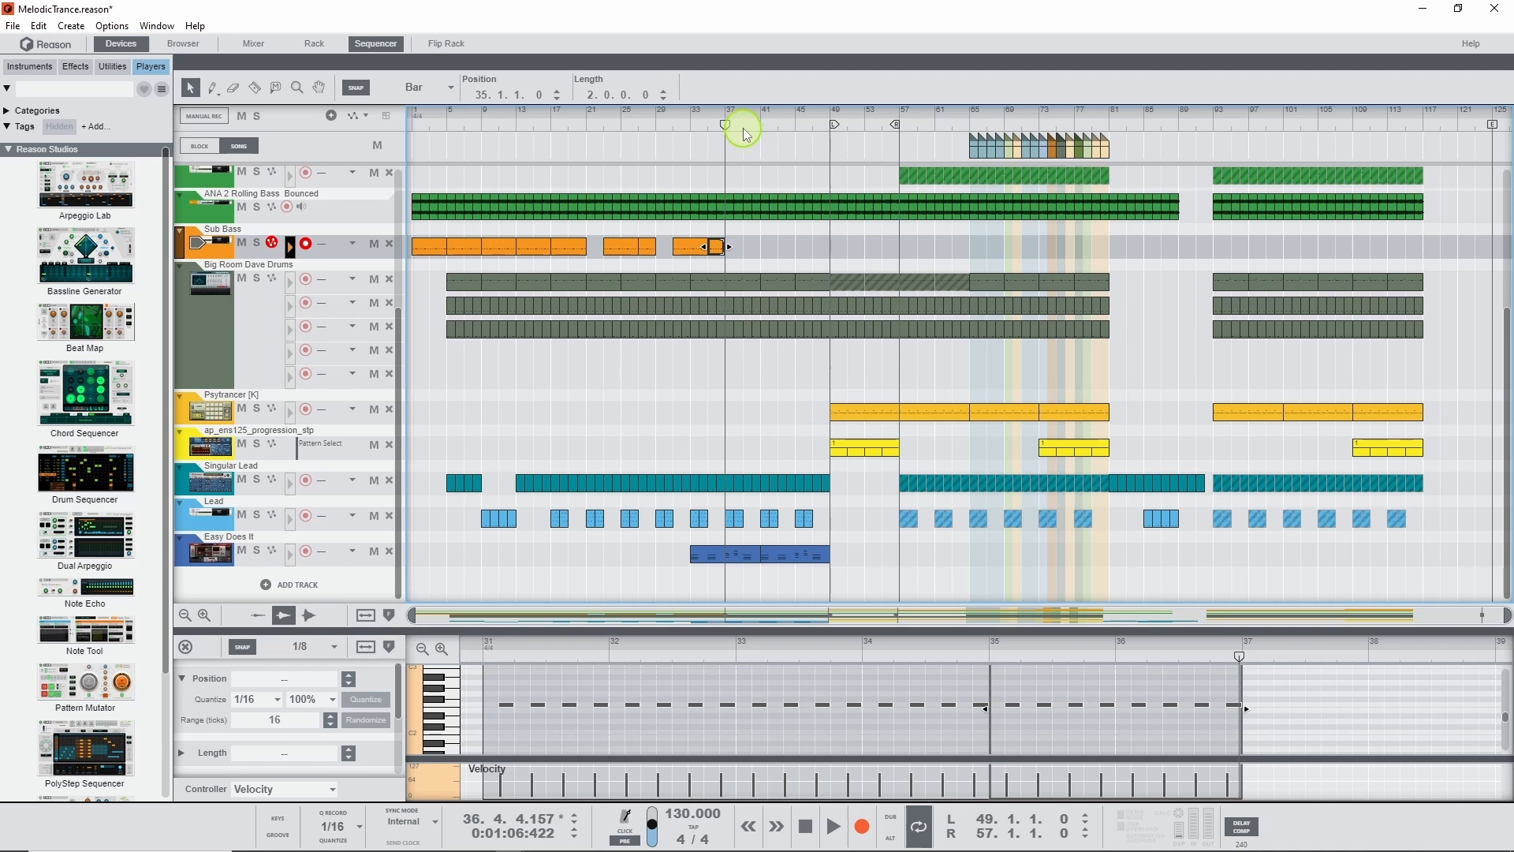
Paste Sub Bass clips at bars 39 and 43, and shorten the one at bar 43 to two bars
left_click(743, 125)
key("ctrl+v")
key("space")
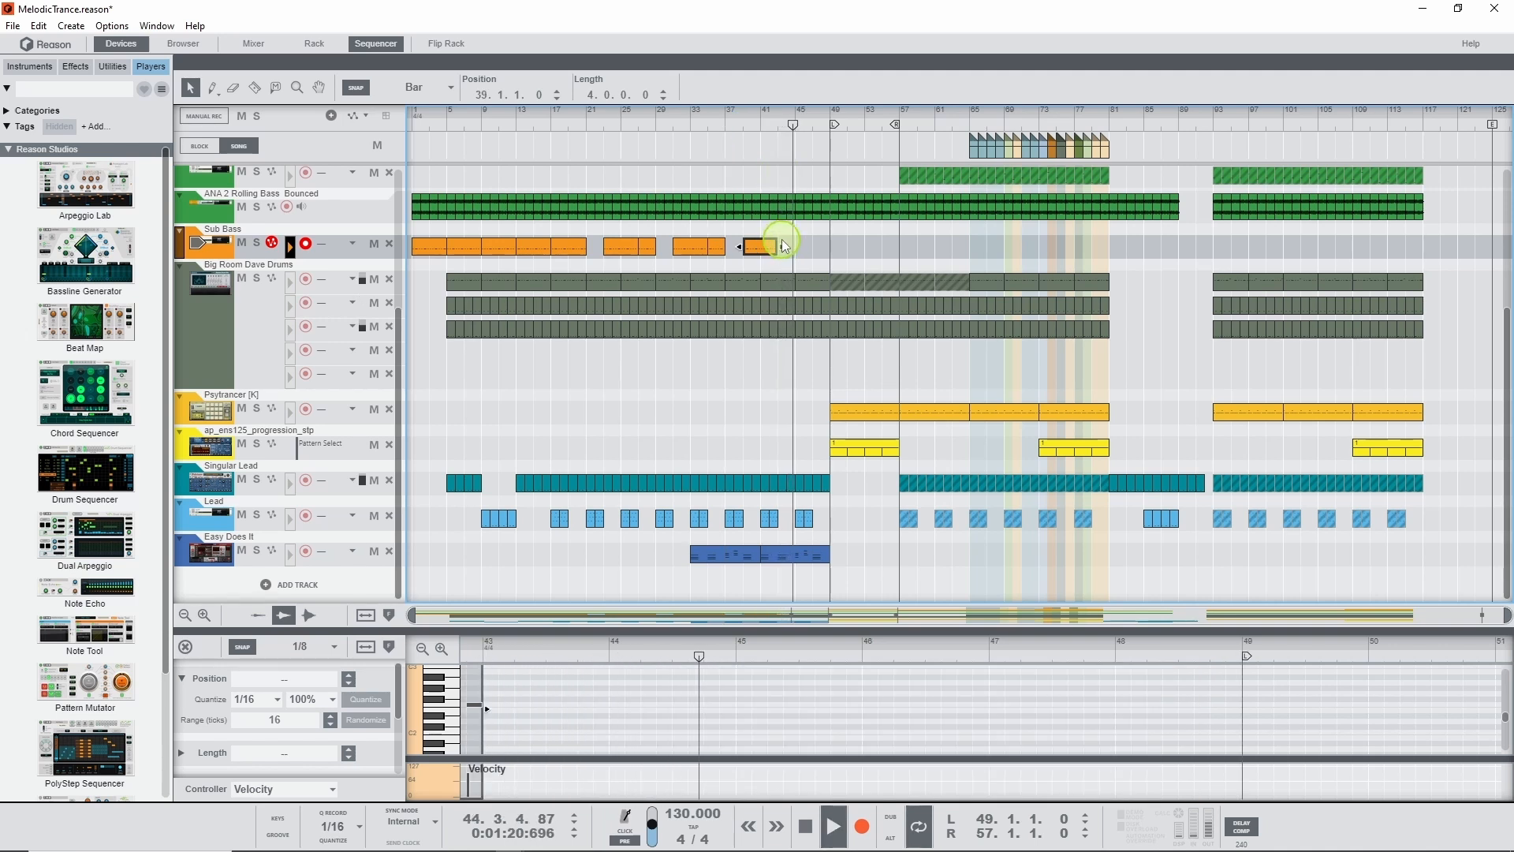
key("space")
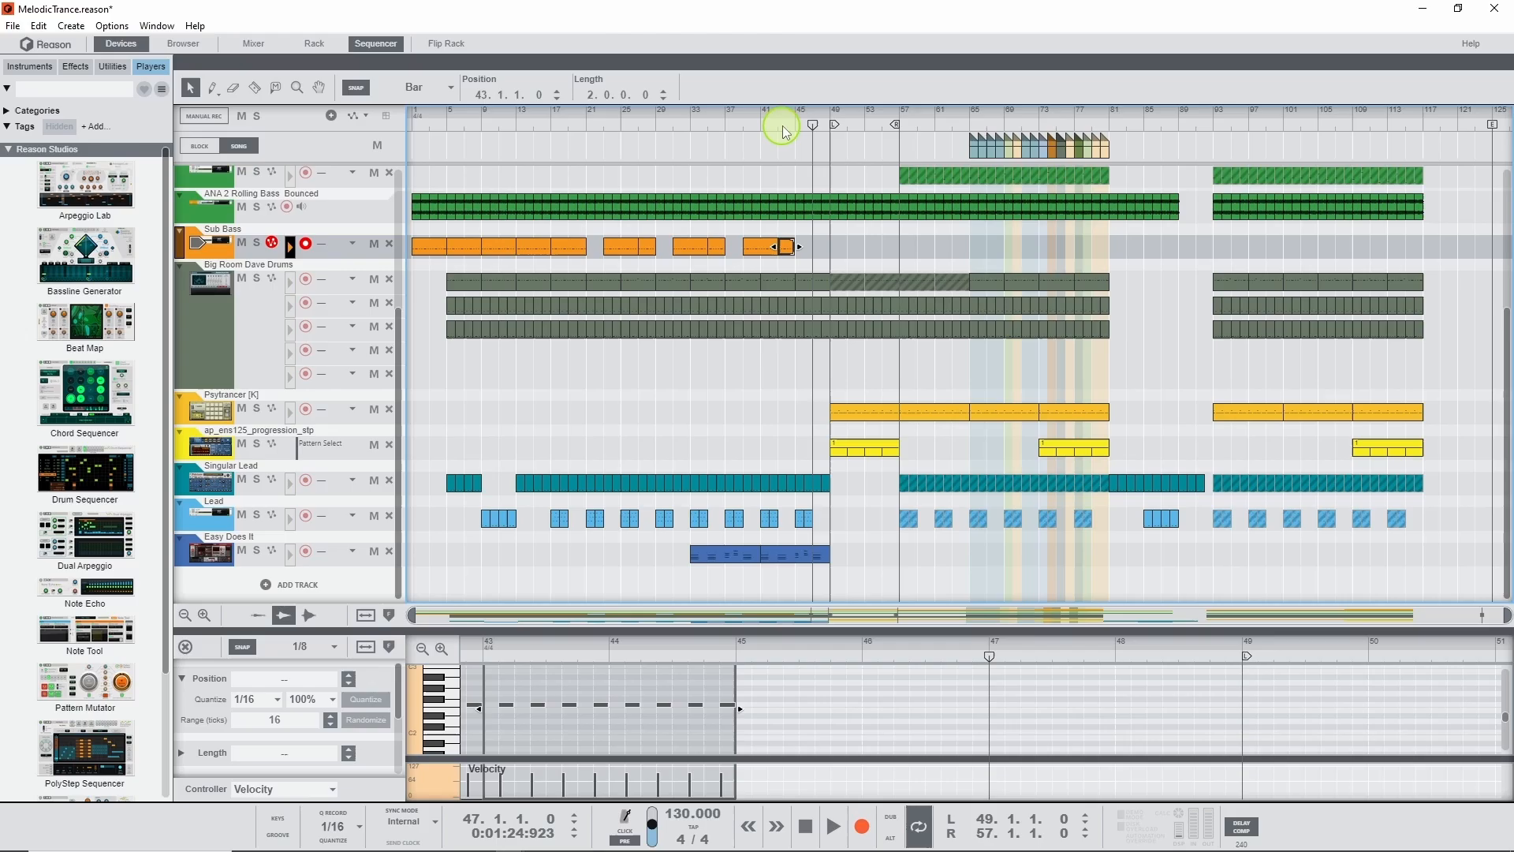
Play the arrangement from around bar 43 to hear the end of the Sub Bass part, and stop playback
left_click(783, 125)
key("space")
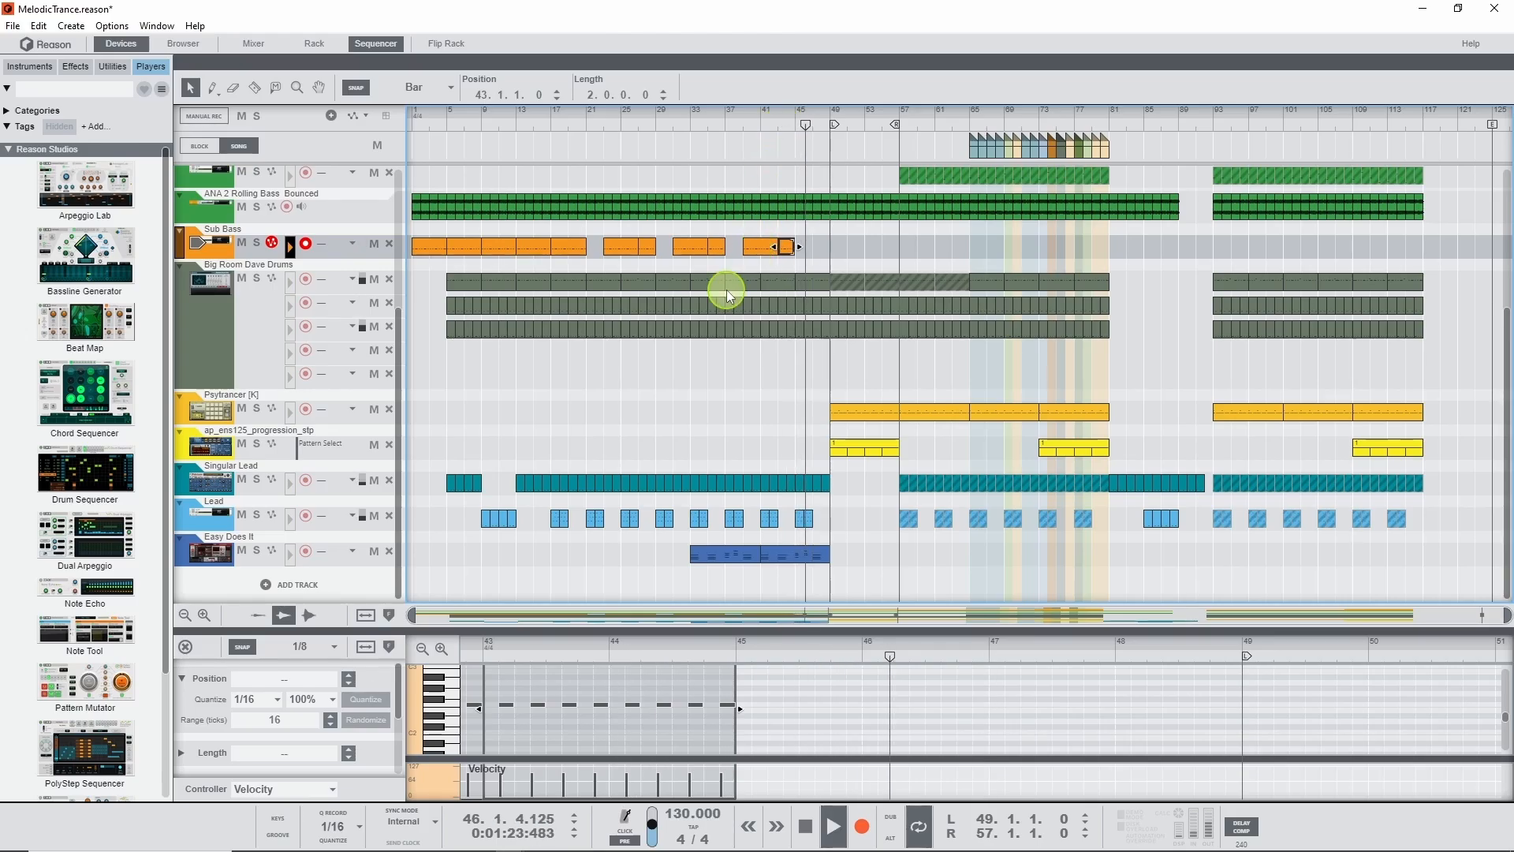
key("space")
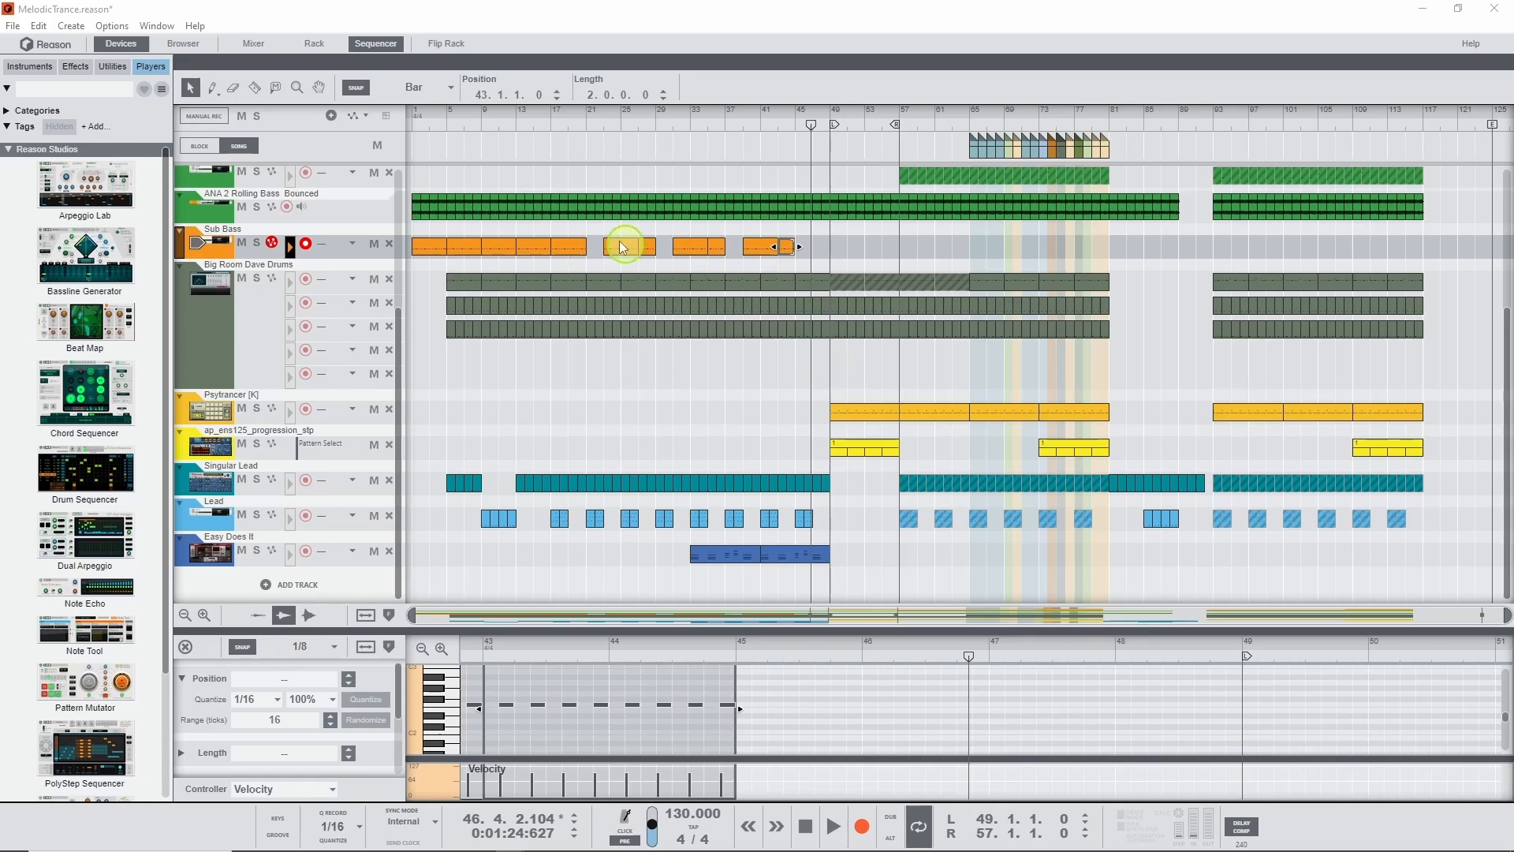
Create a two-bar Sub Bass clip at bar 21 with four offbeat notes above the main pitch in bar 21 and four below in bar 22
left_click(593, 246)
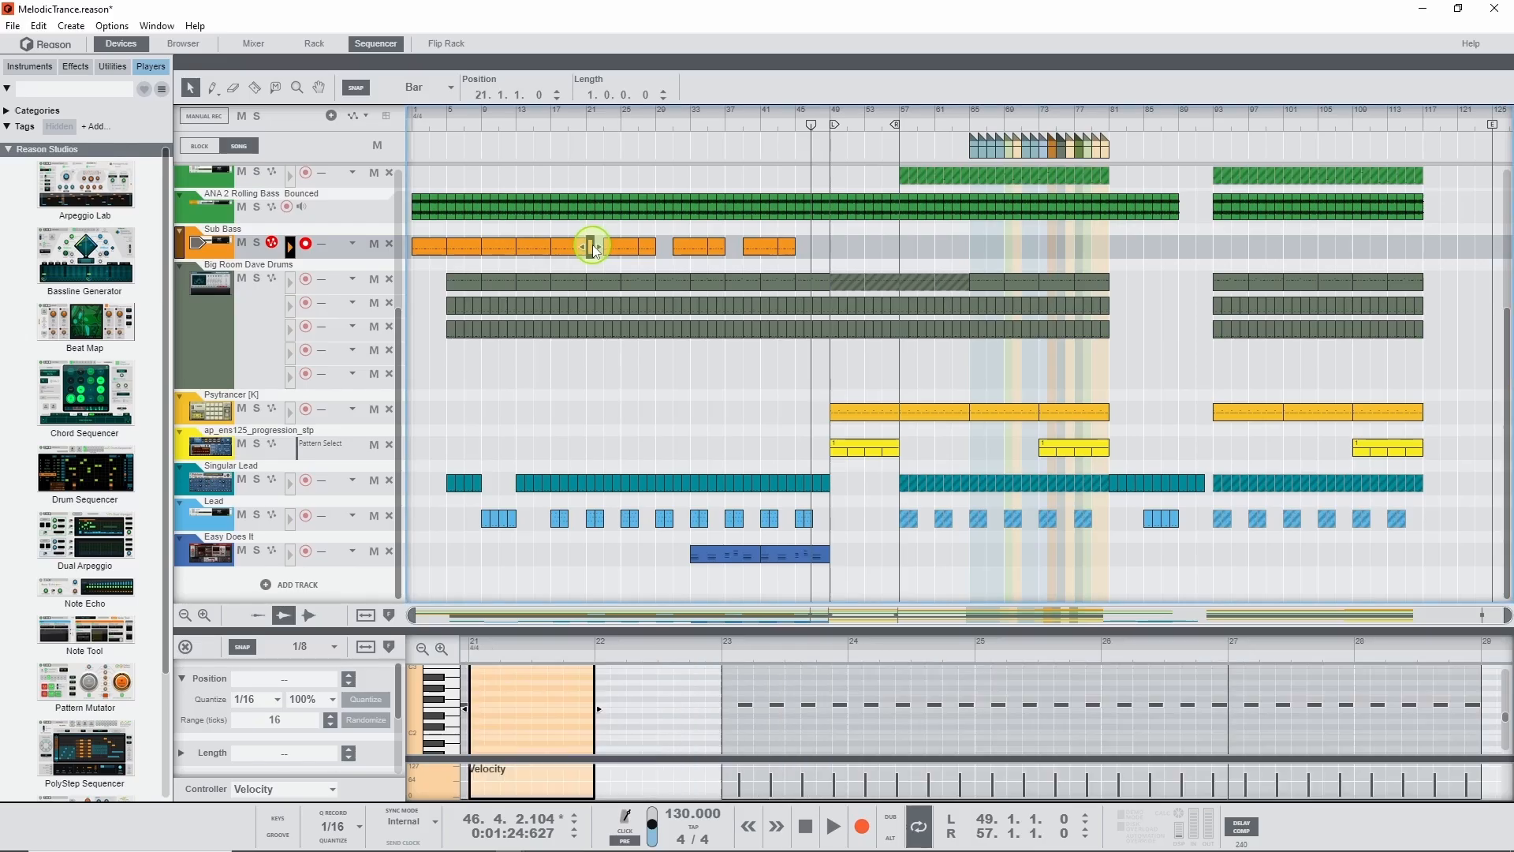
left_click_drag(596, 245, 605, 245)
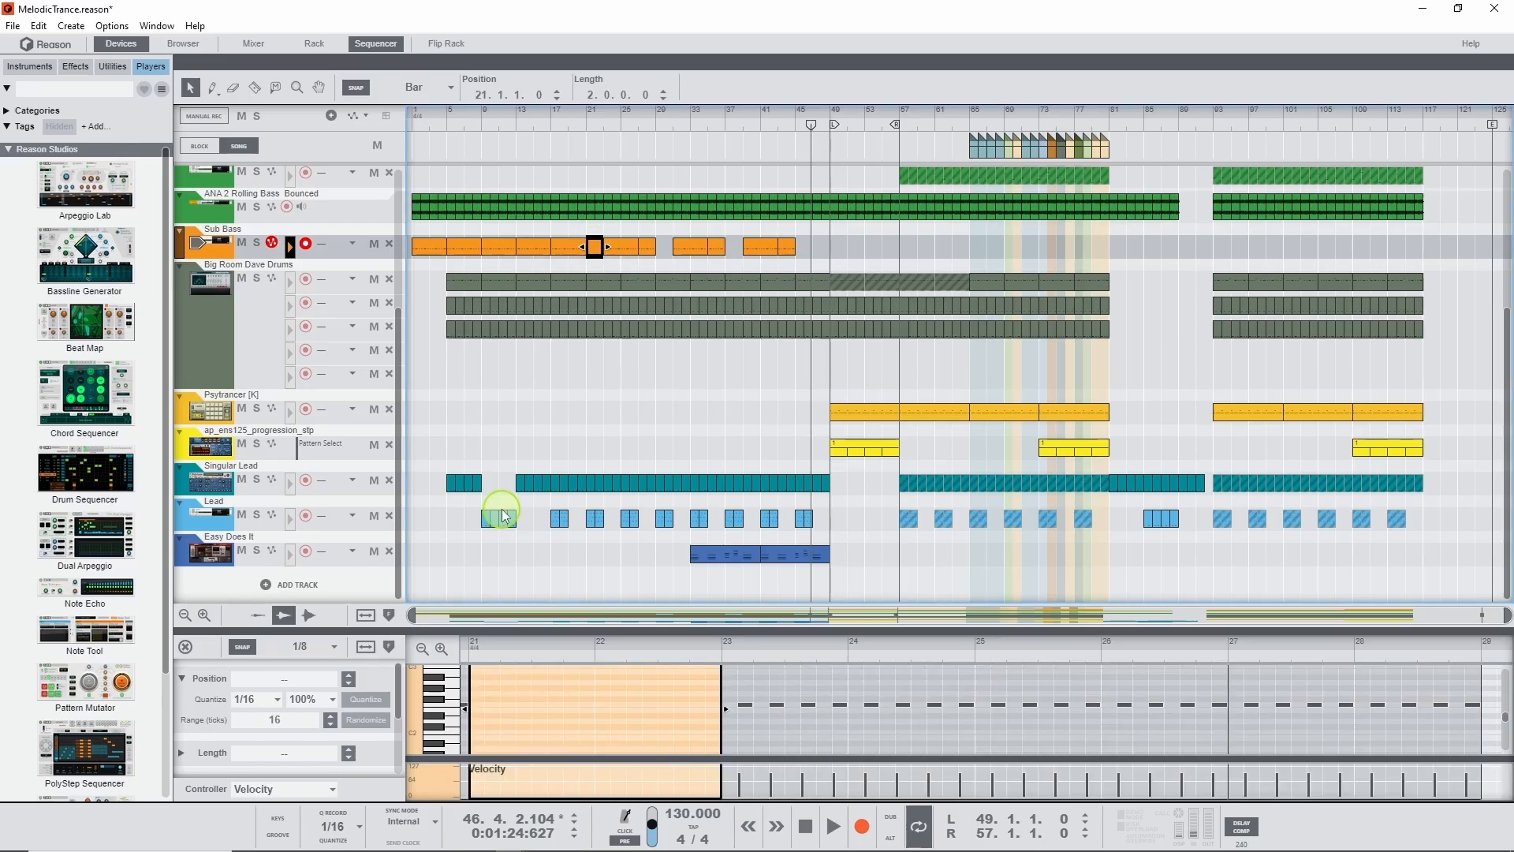
double_click(489, 686)
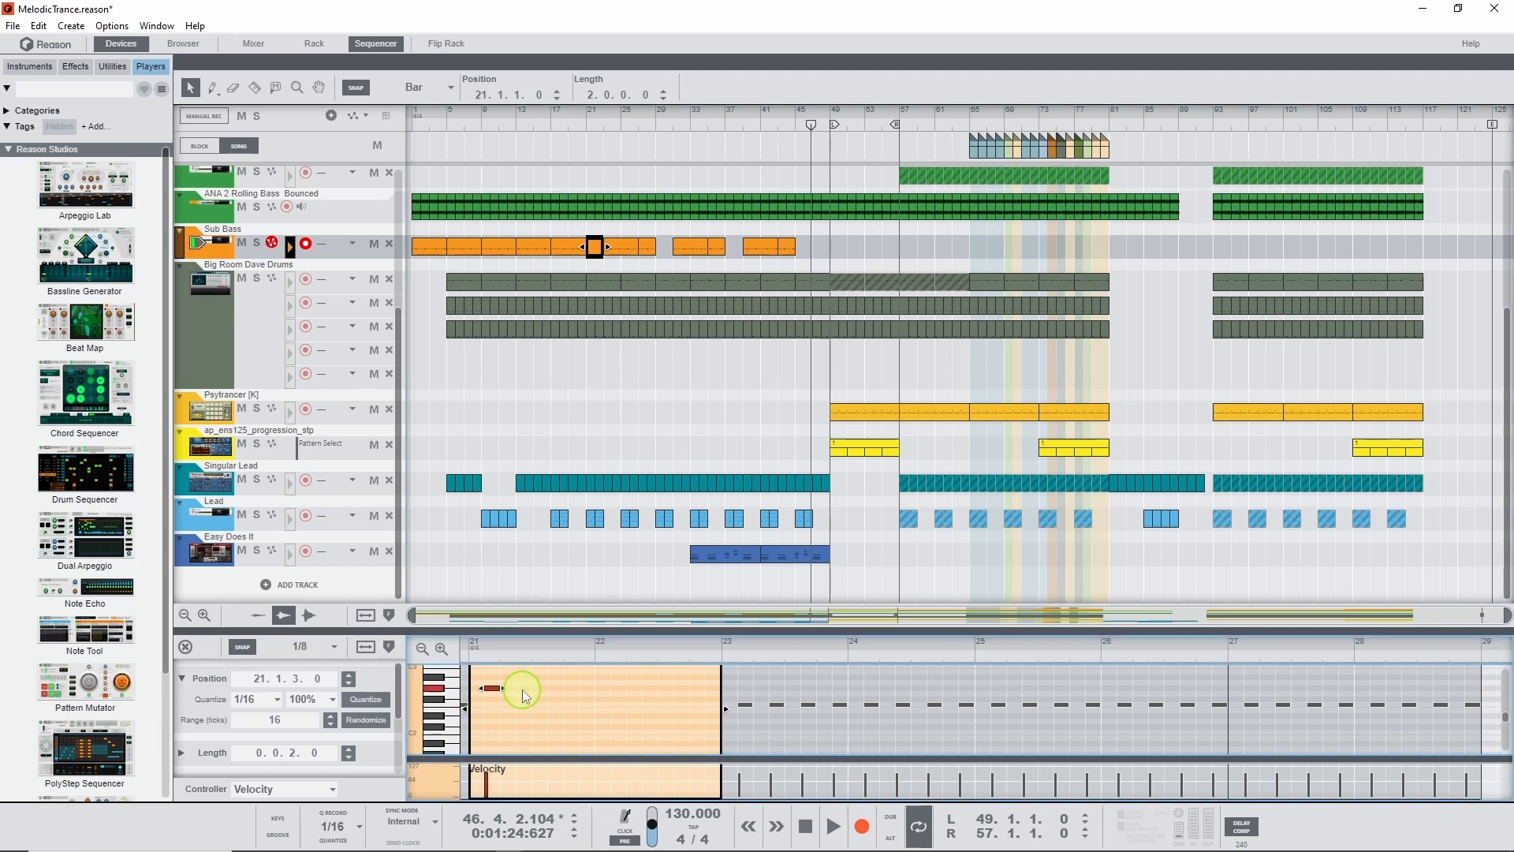
double_click(522, 688)
double_click(557, 688)
double_click(587, 688)
double_click(615, 715)
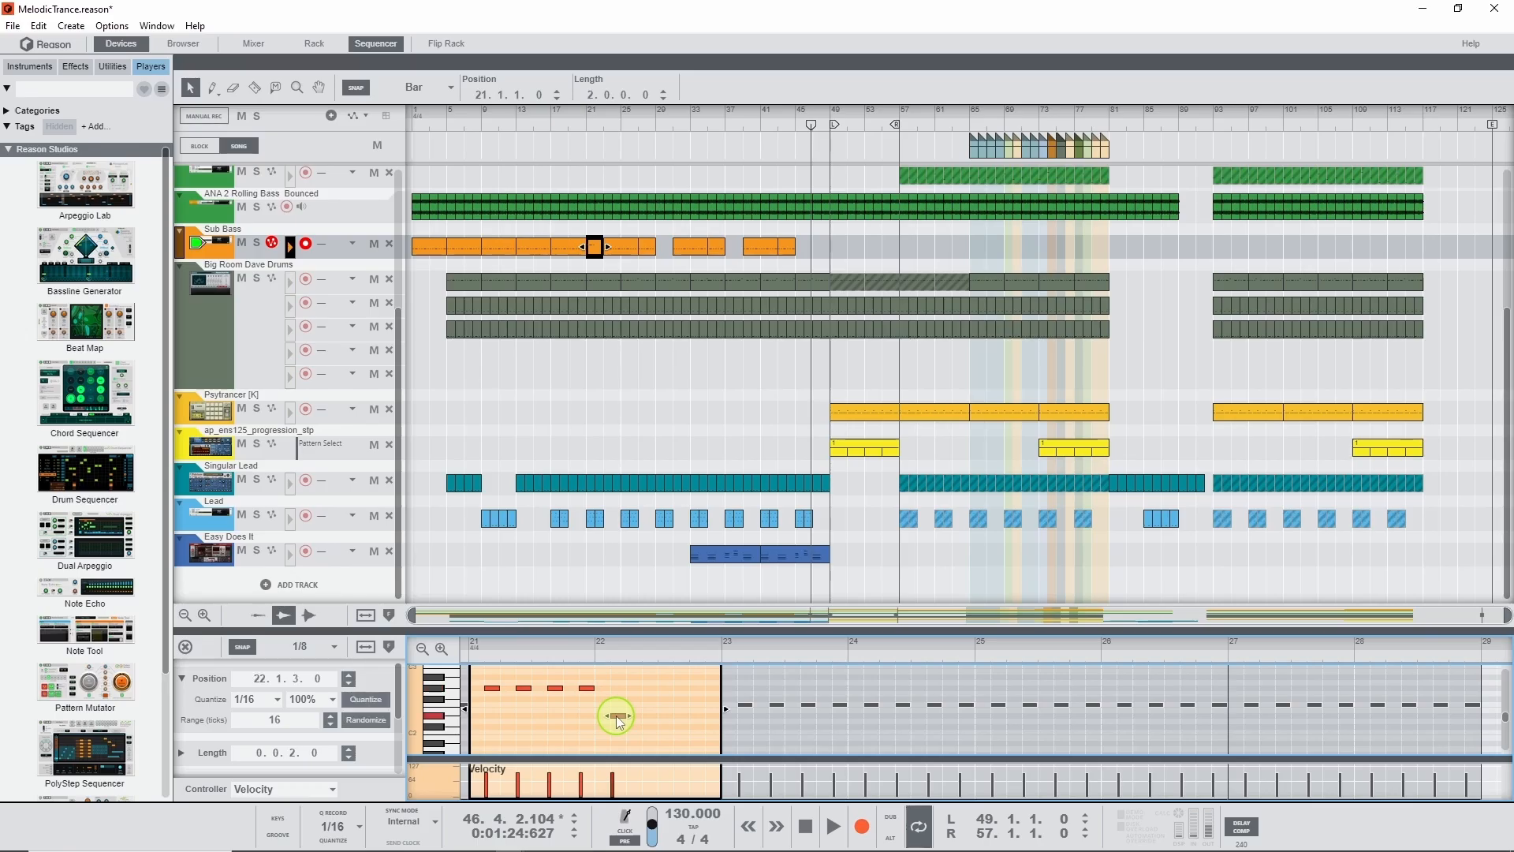
double_click(650, 715)
double_click(681, 715)
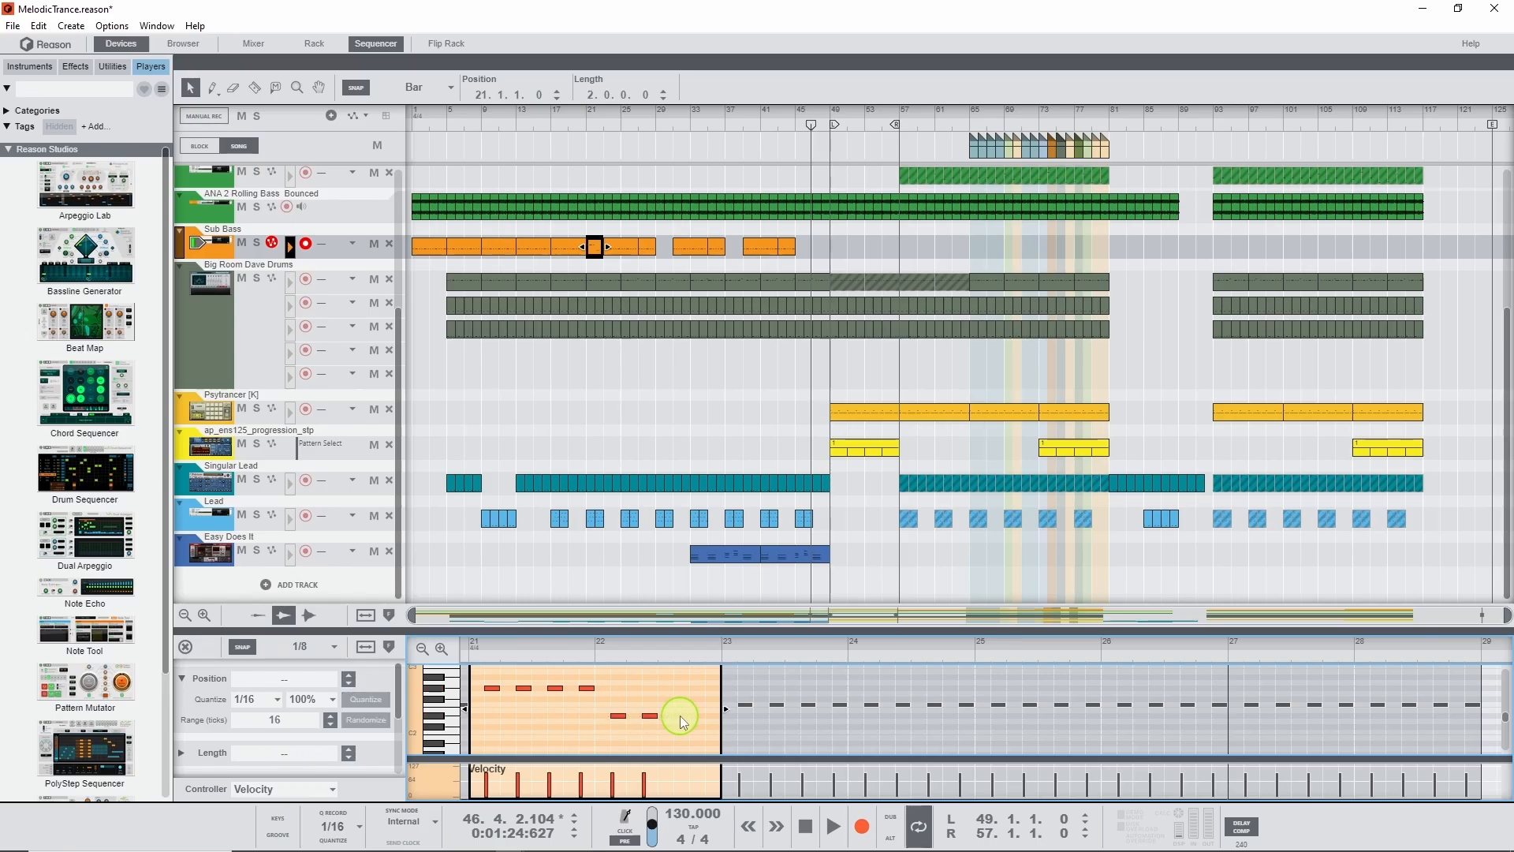
double_click(712, 716)
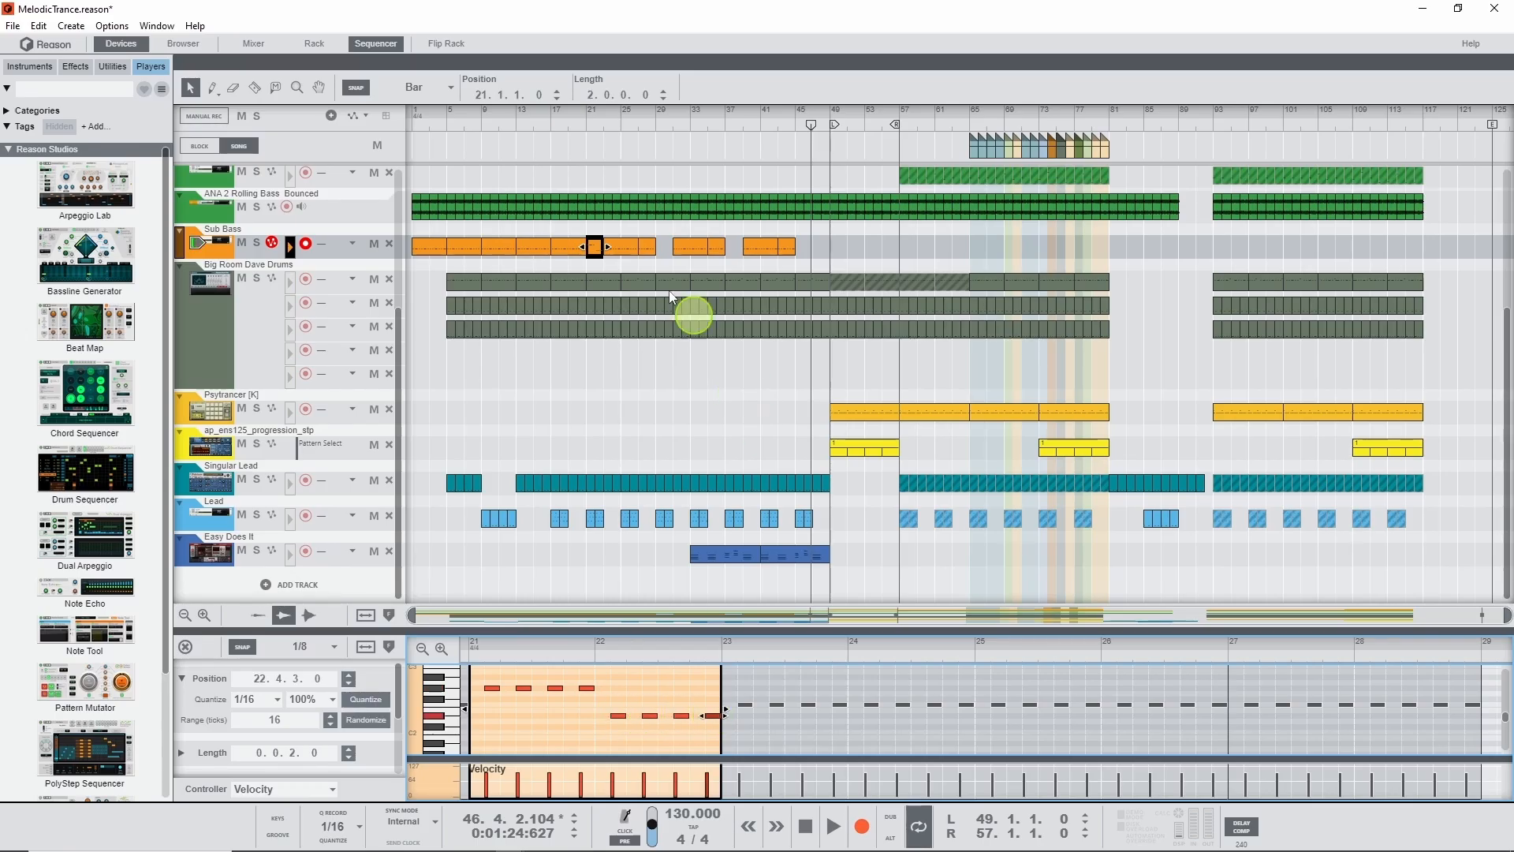
Play the arrangement from bar 19 to hear the new two-bar variation, and stop playback
left_click(570, 121)
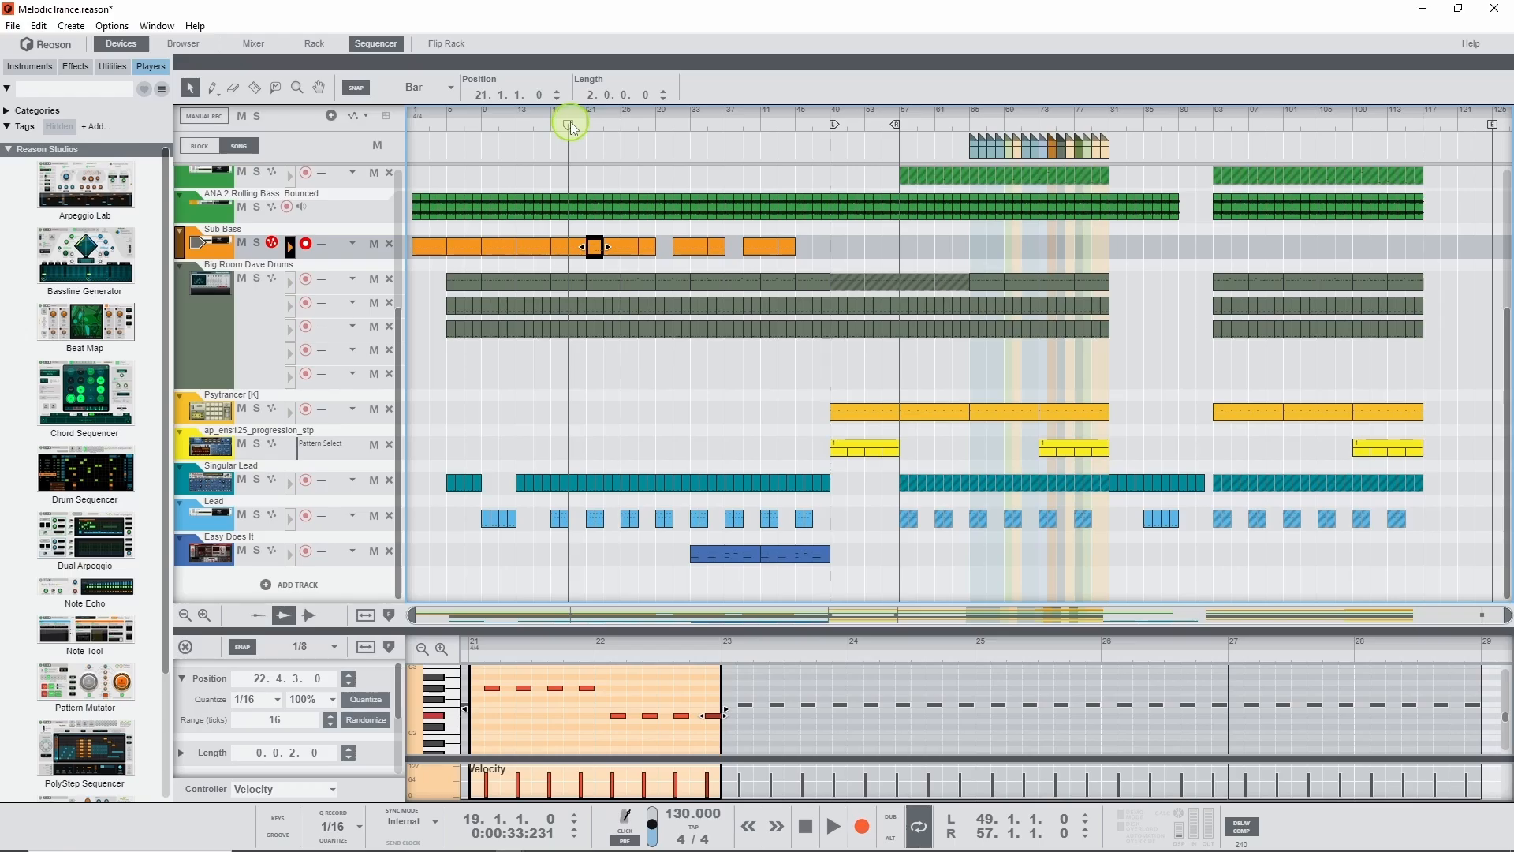
key("space")
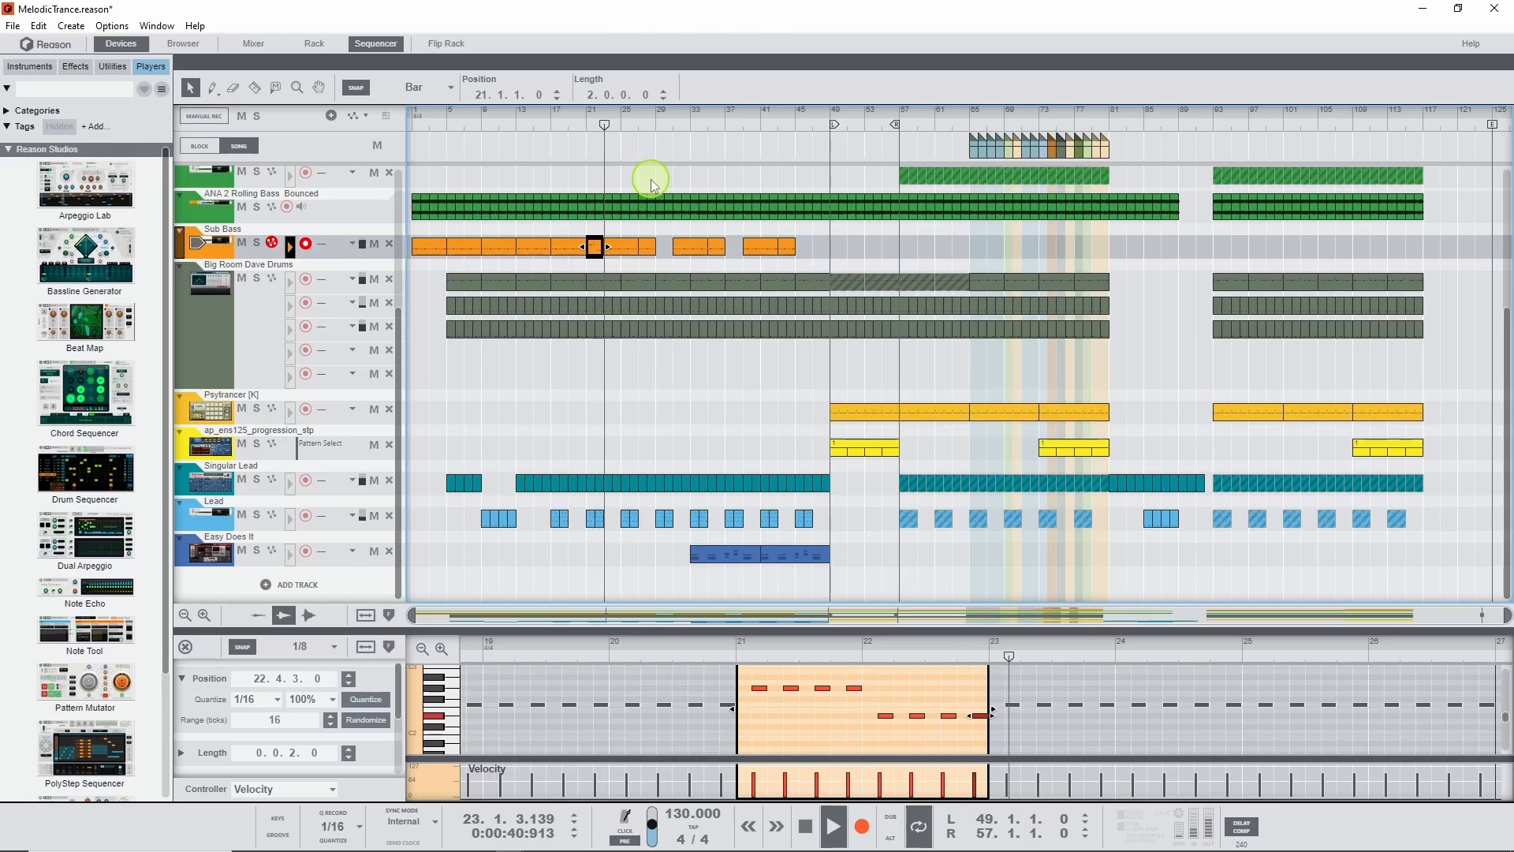
key("space")
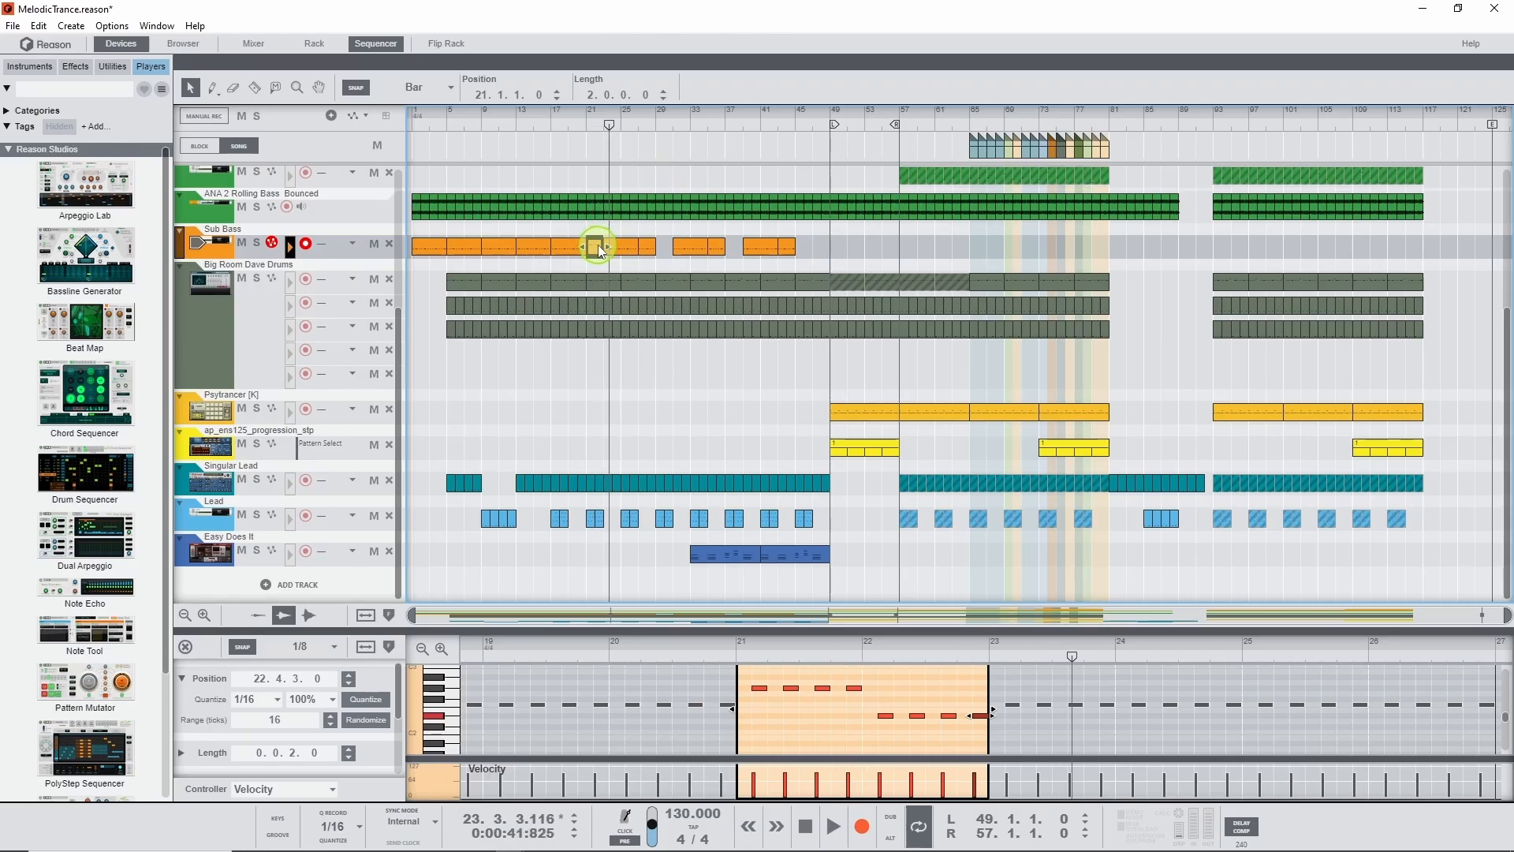
Copy the two-bar variation clip and paste it into the Sub Bass gaps at bars 29, 37 and 45
key("ctrl+c")
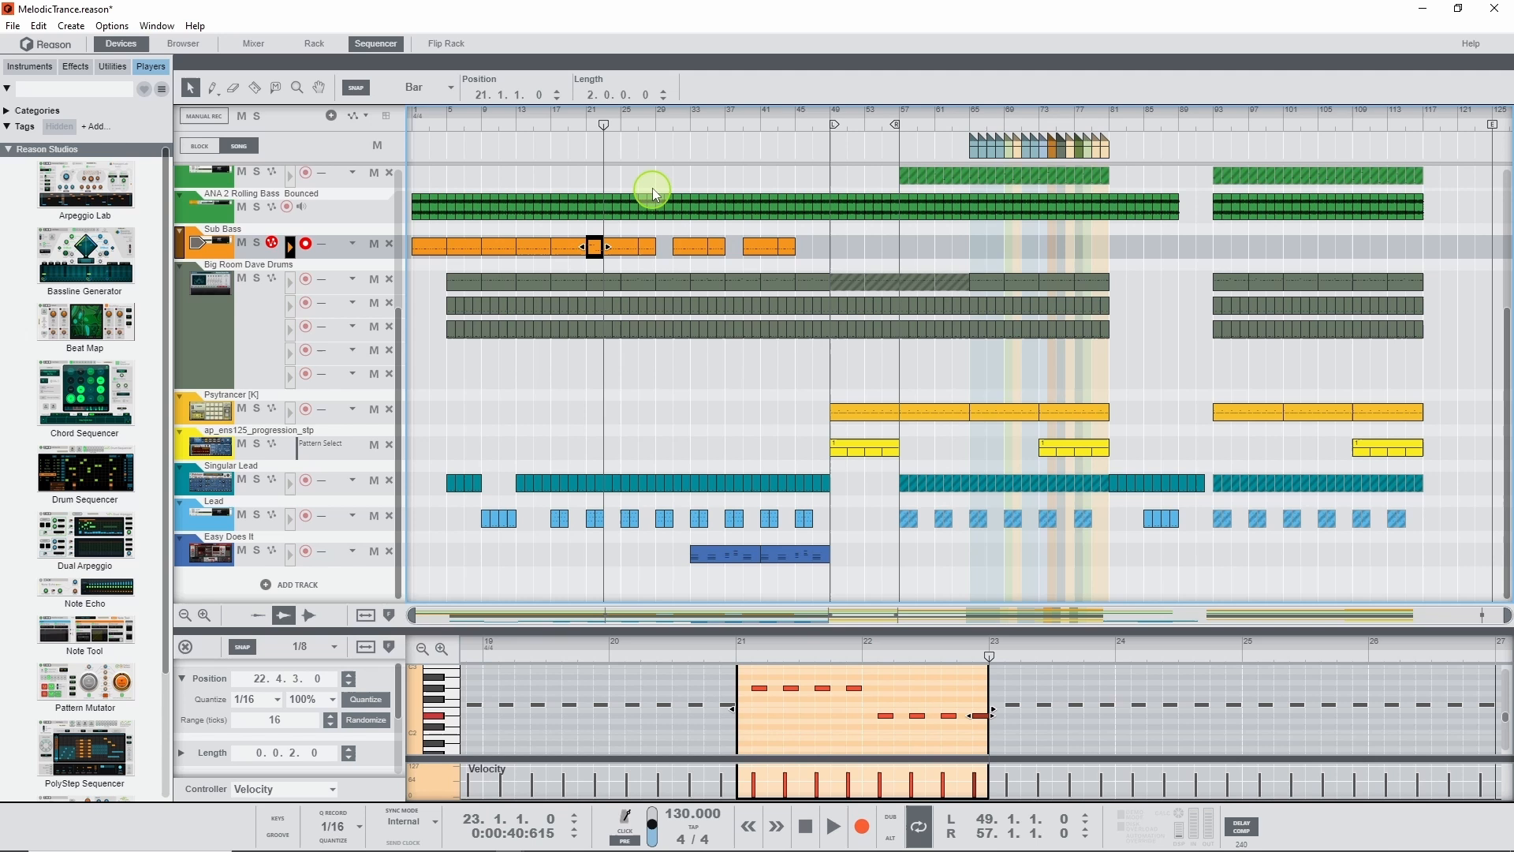
left_click(657, 127)
key("ctrl+v")
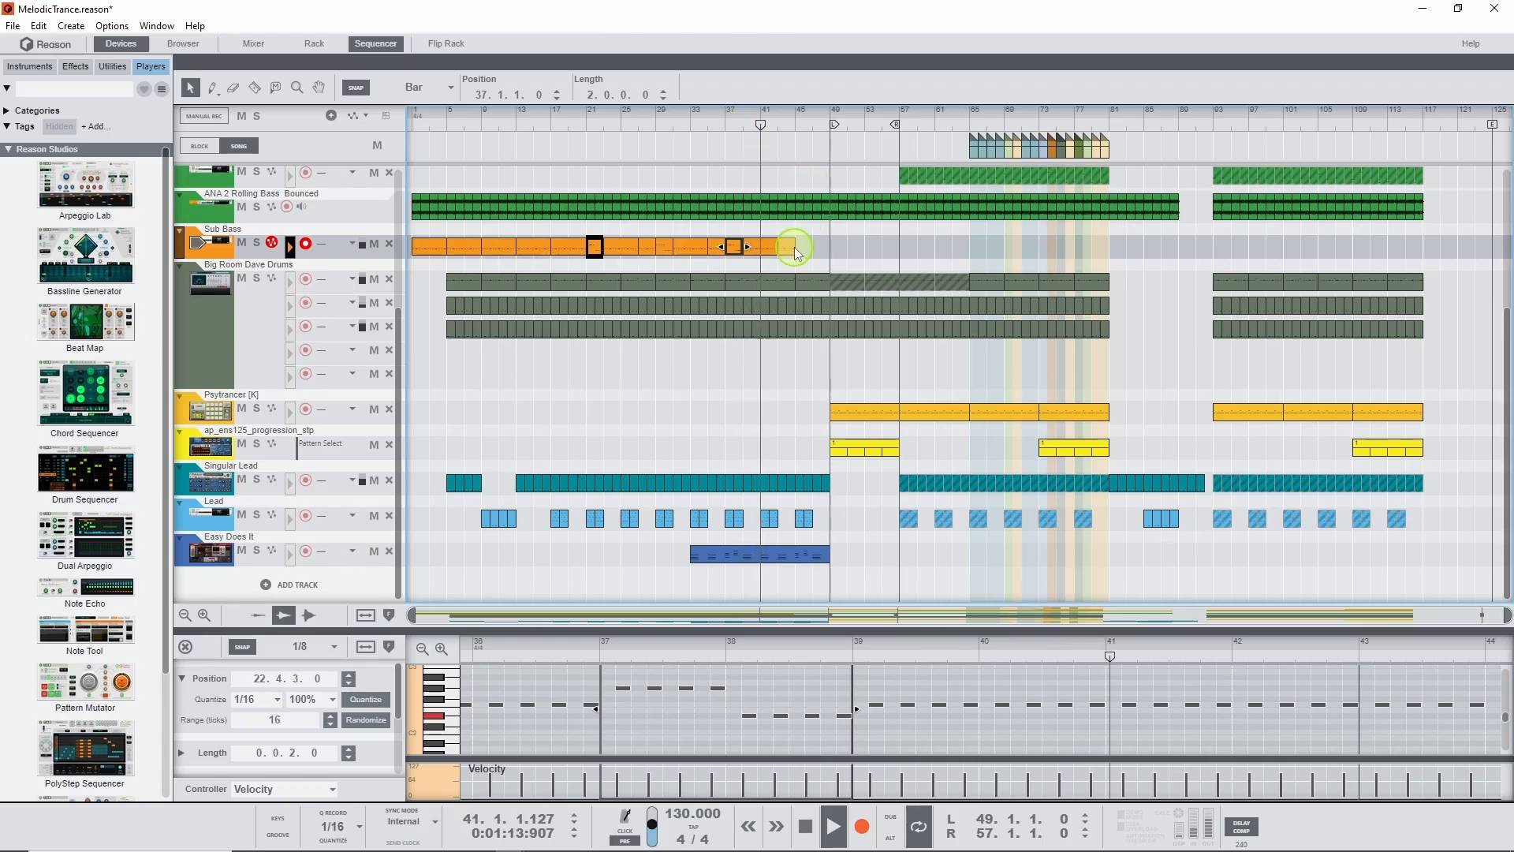
key("space")
left_click(797, 124)
key("ctrl+v")
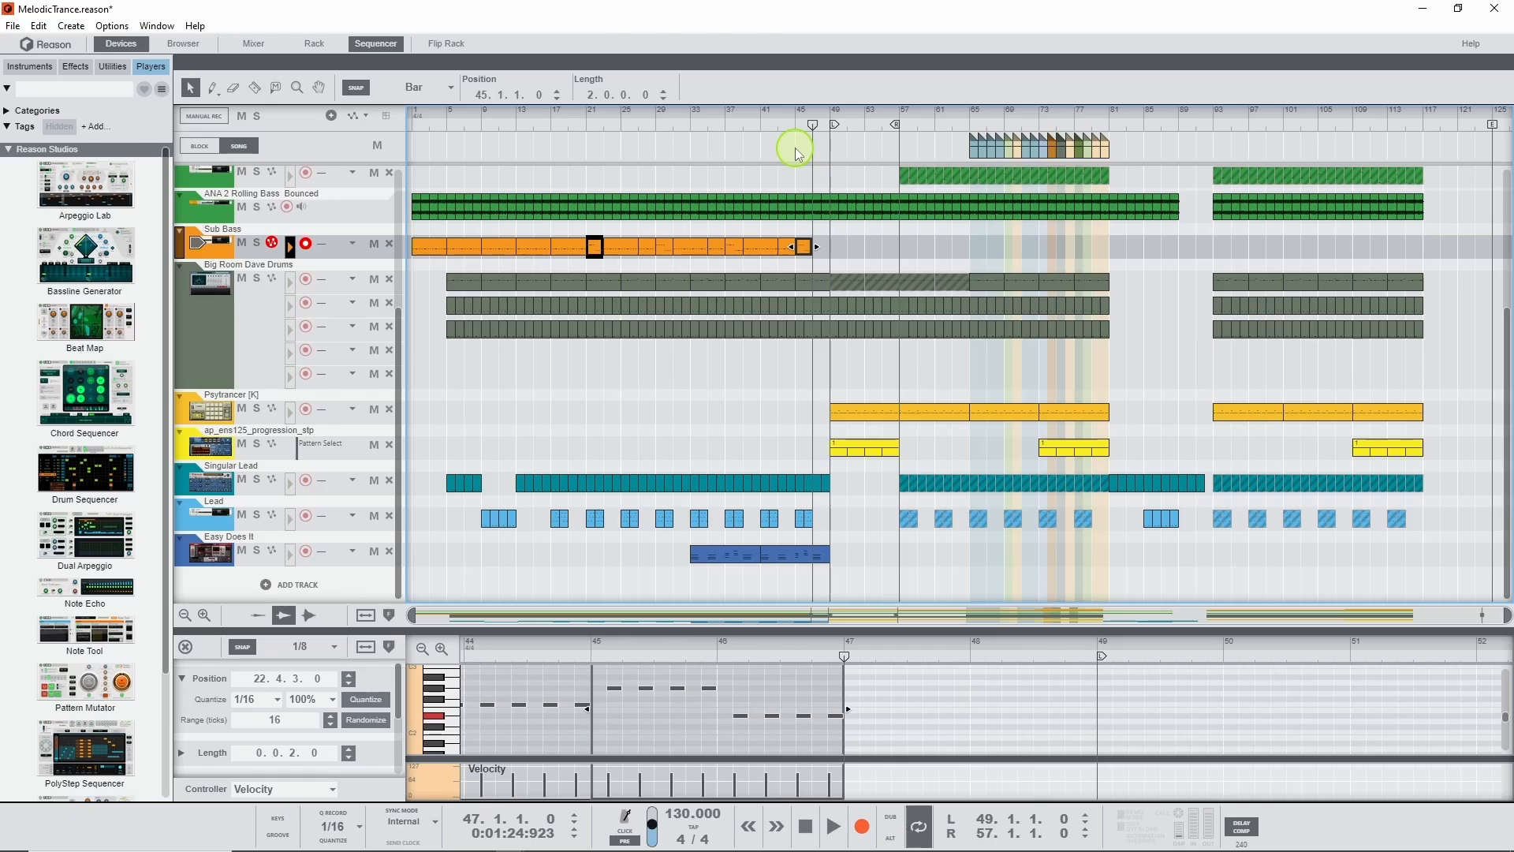
Play the arrangement from around bar 44 through the variation clip at bar 45, and stop playback
left_click(789, 123)
key("space")
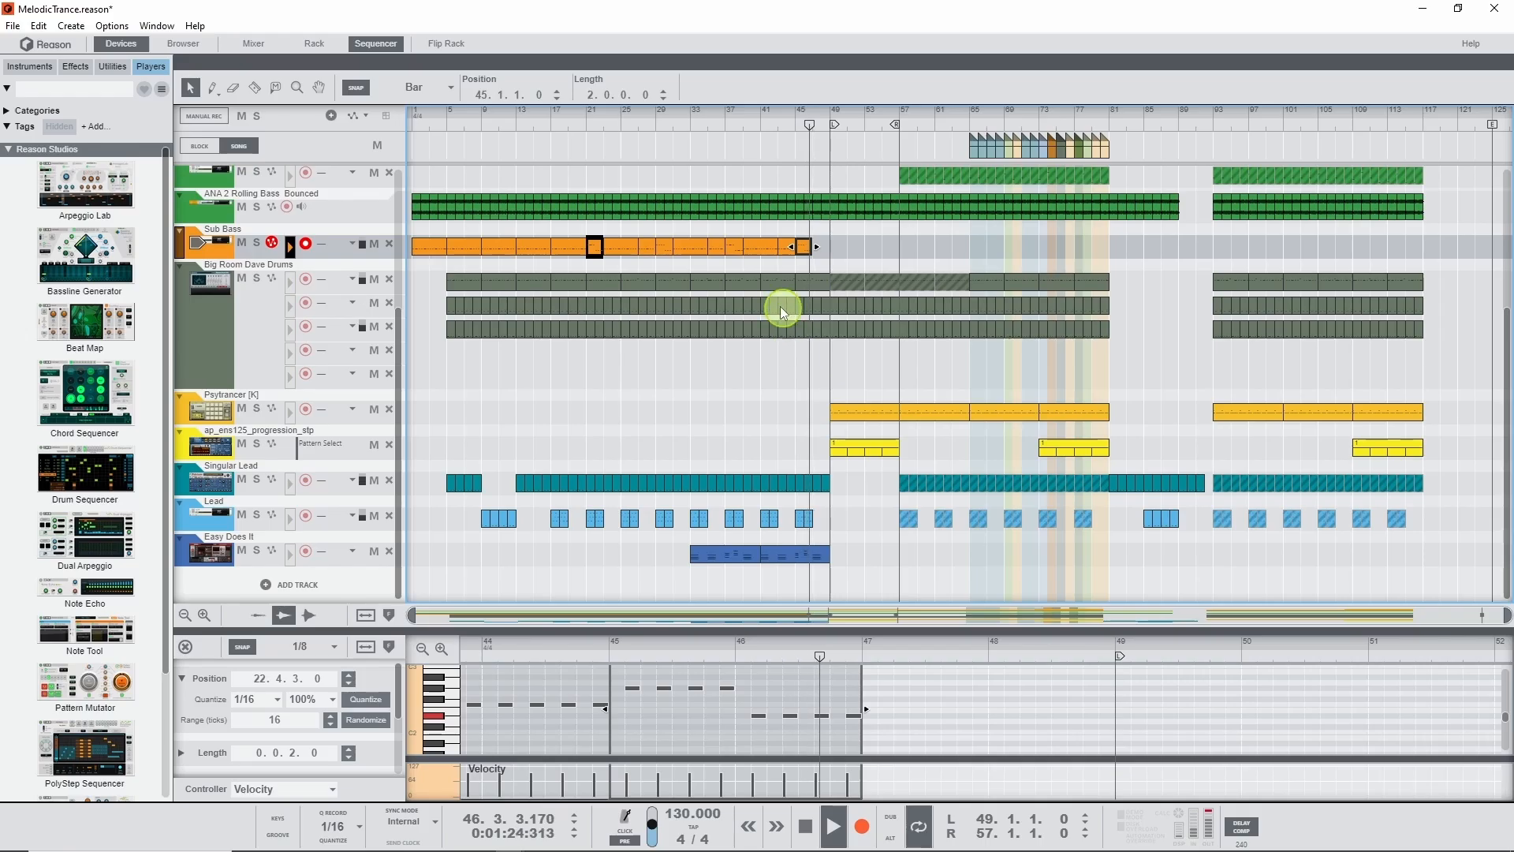
key("space")
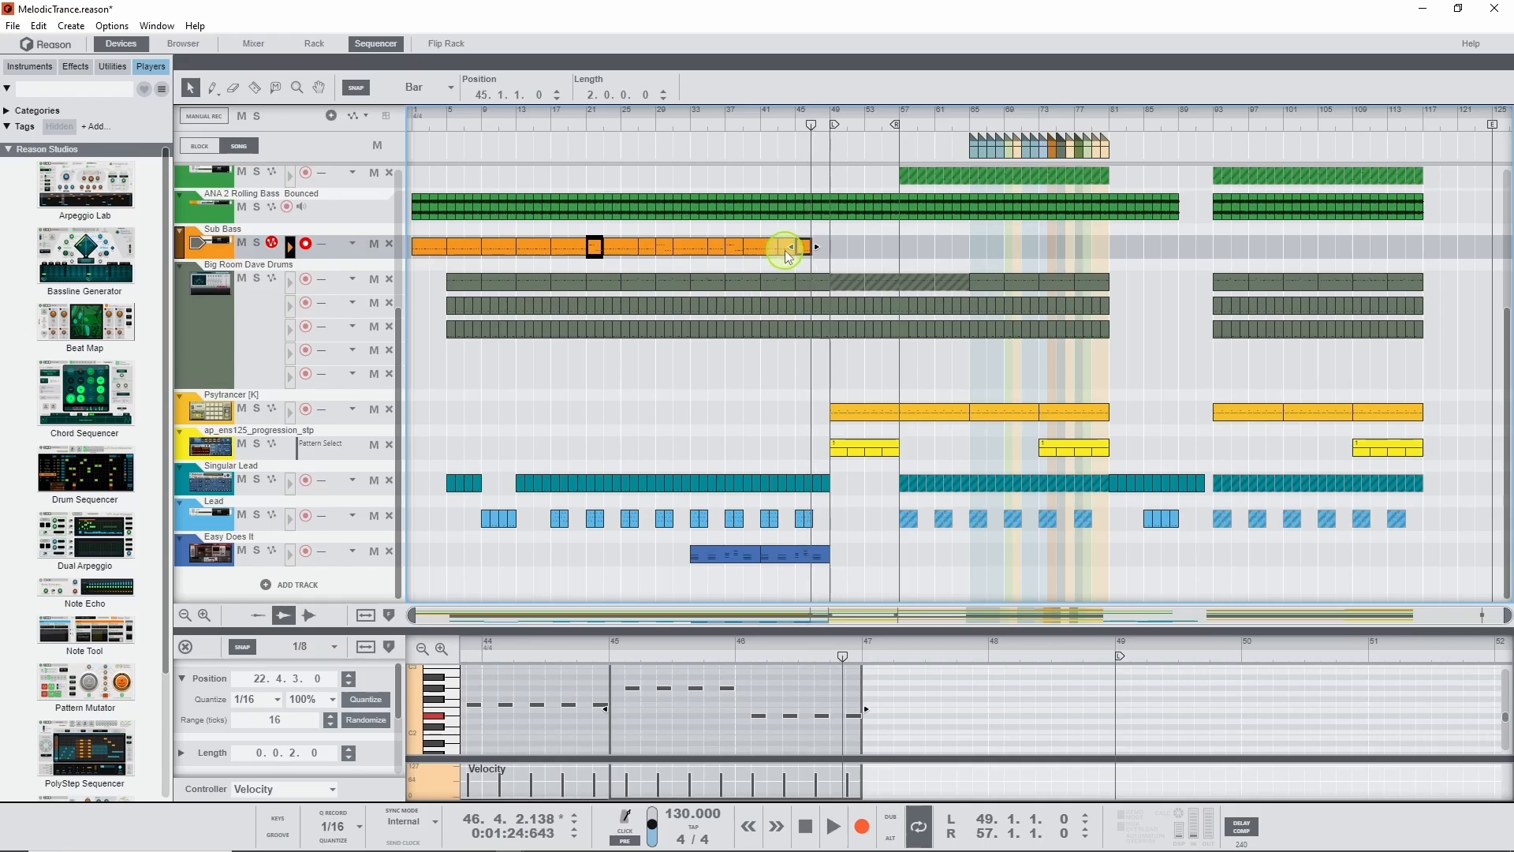
Duplicate the two-bar Sub Bass clip from bar 43 to bar 47, and draw an empty eight-bar clip at bar 49
left_click(786, 251)
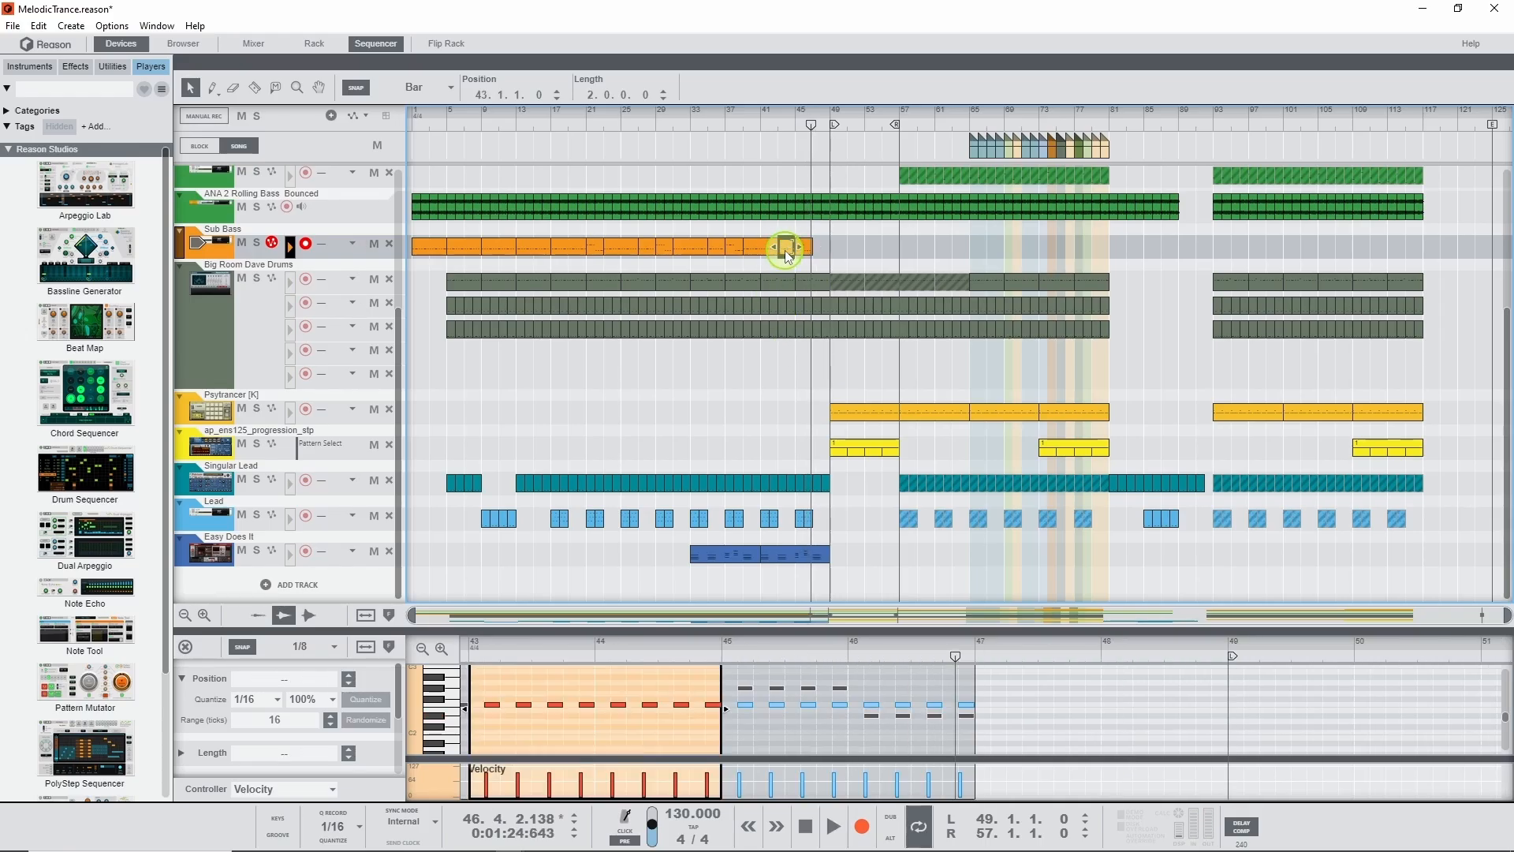
key("ctrl+d")
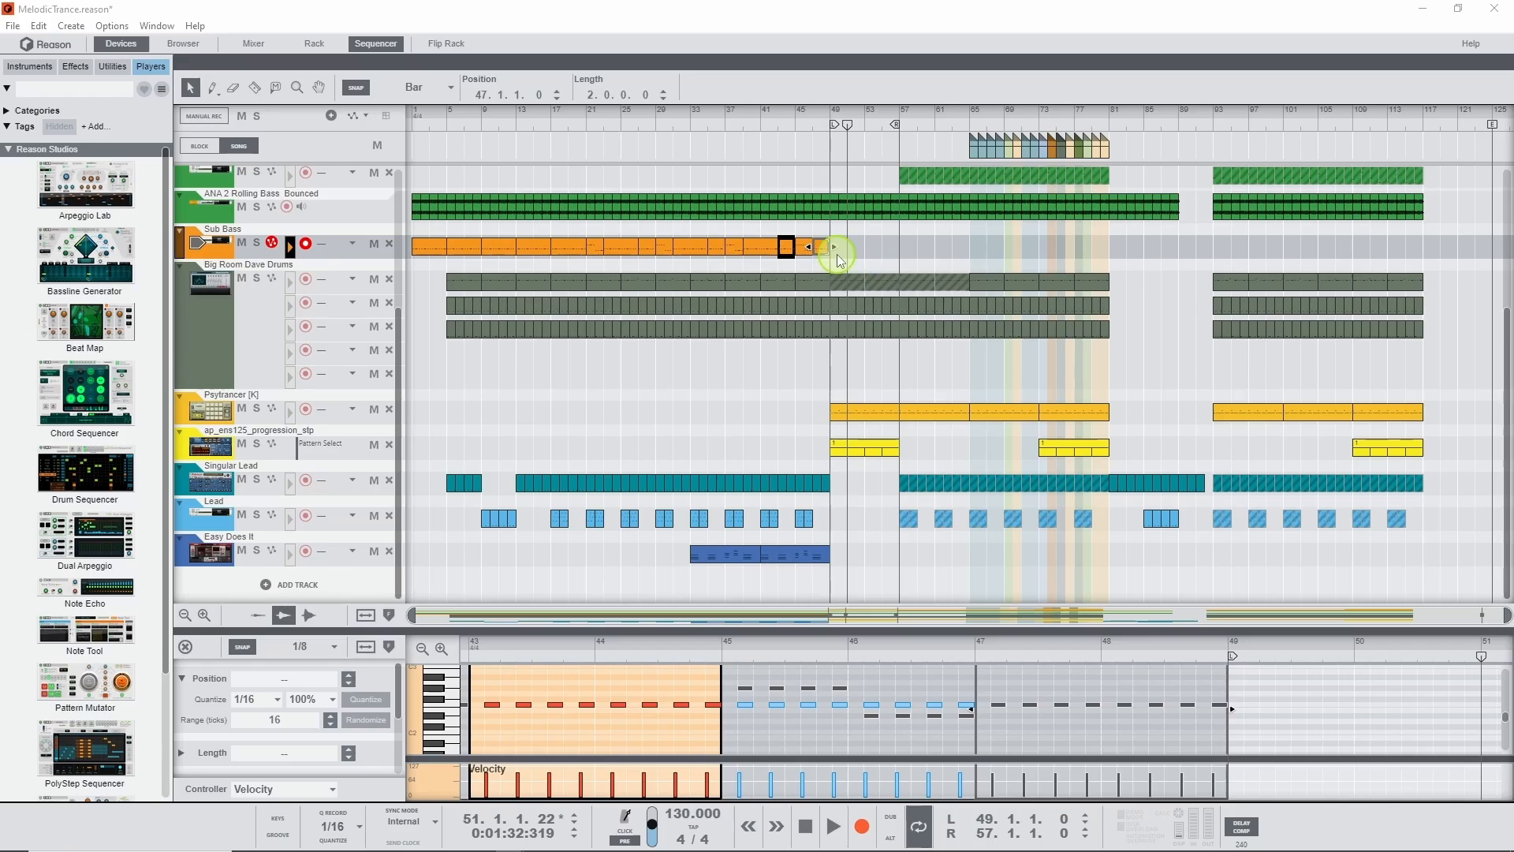
left_click(839, 251)
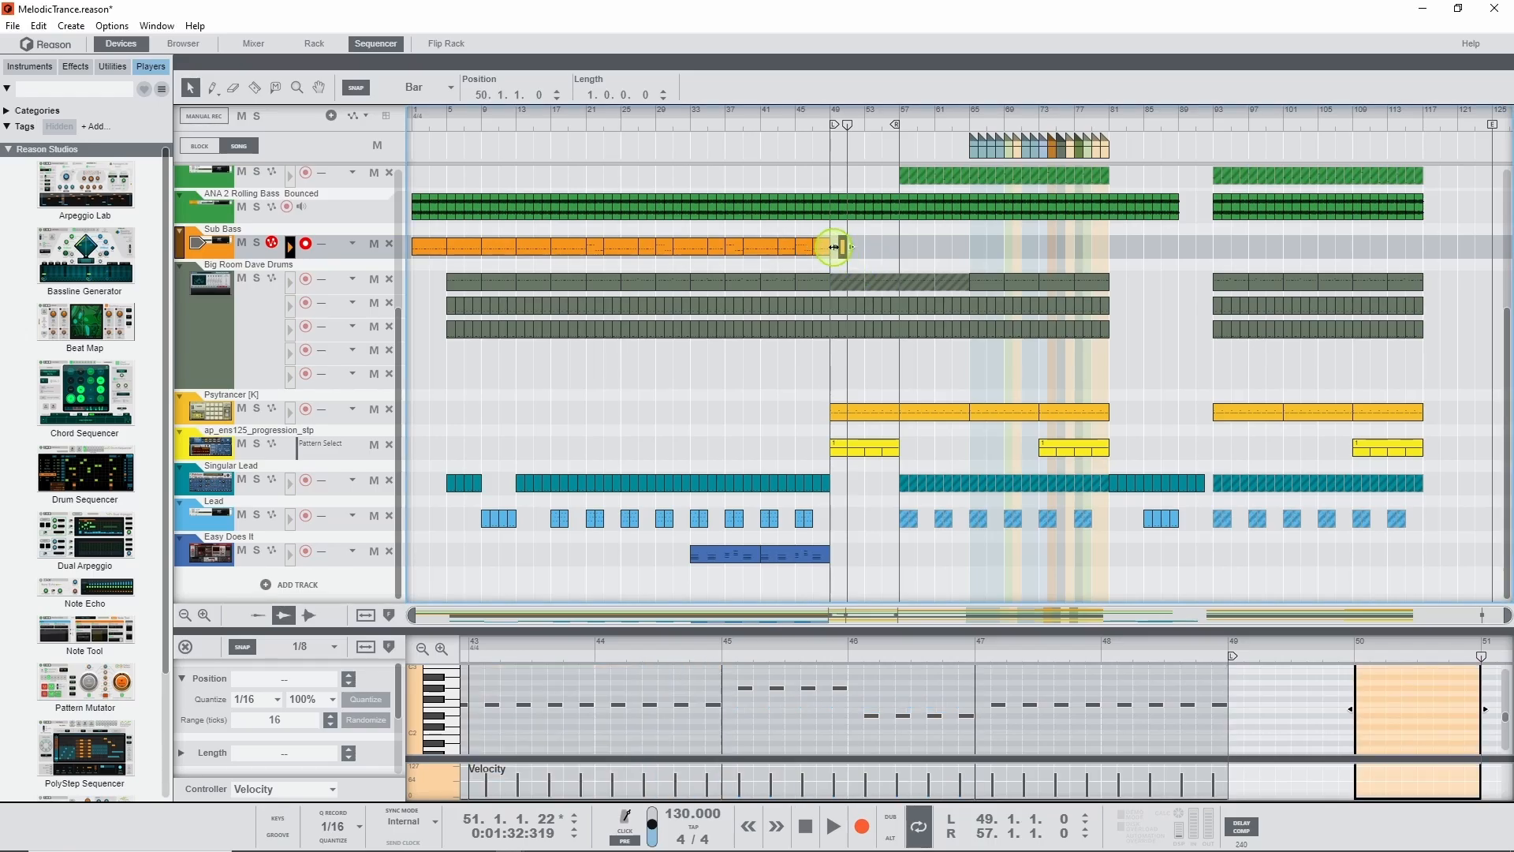
left_click_drag(831, 248, 893, 236)
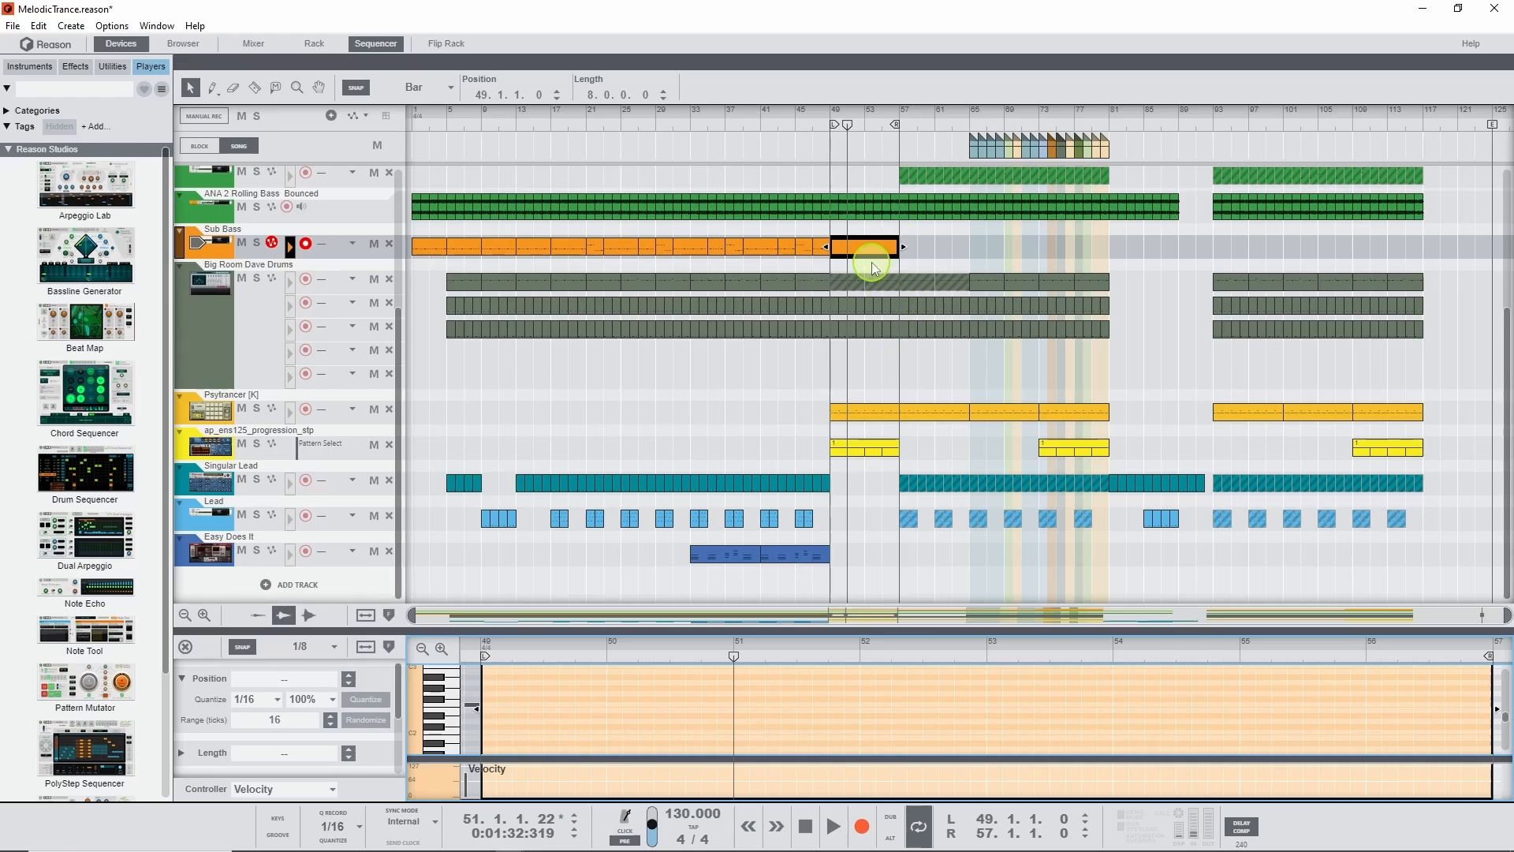
Listen to the arrangement from around bar 49, where the empty eight-bar Sub Bass clip starts
left_click_drag(1058, 115, 1257, 368)
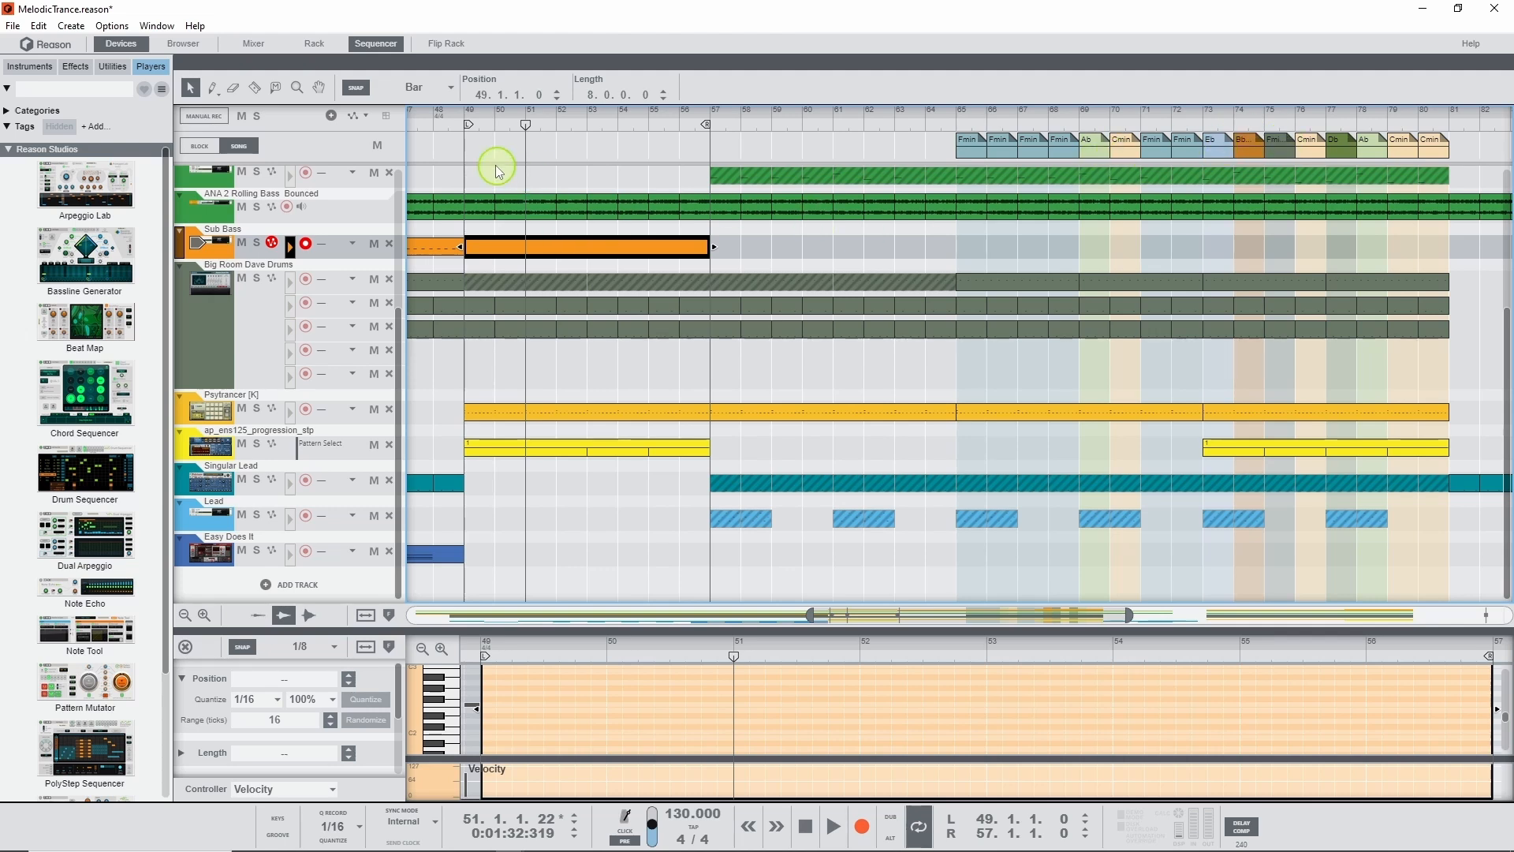
left_click(452, 124)
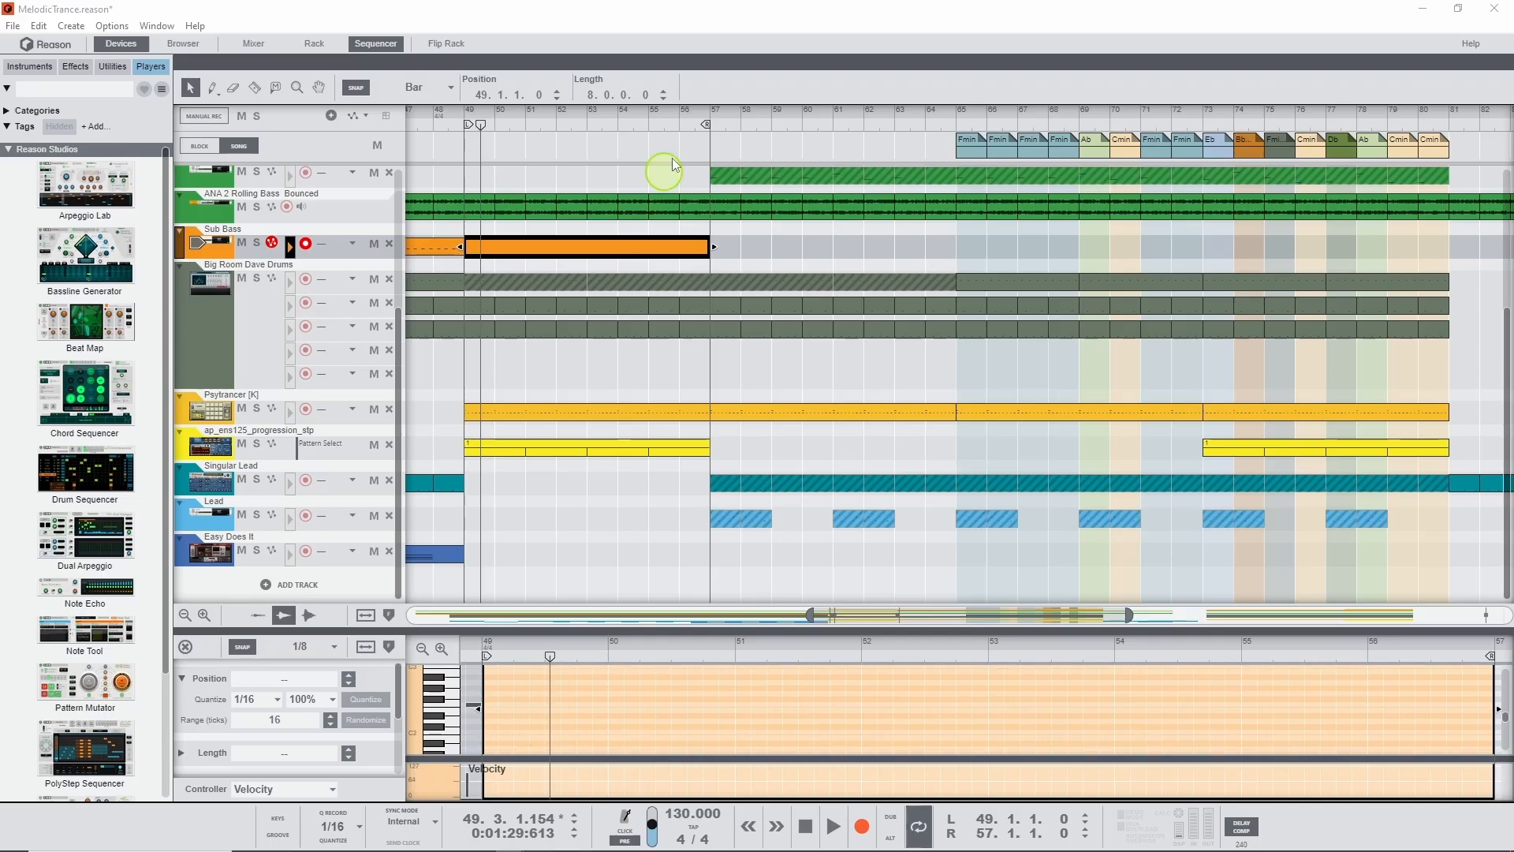
left_click(730, 16)
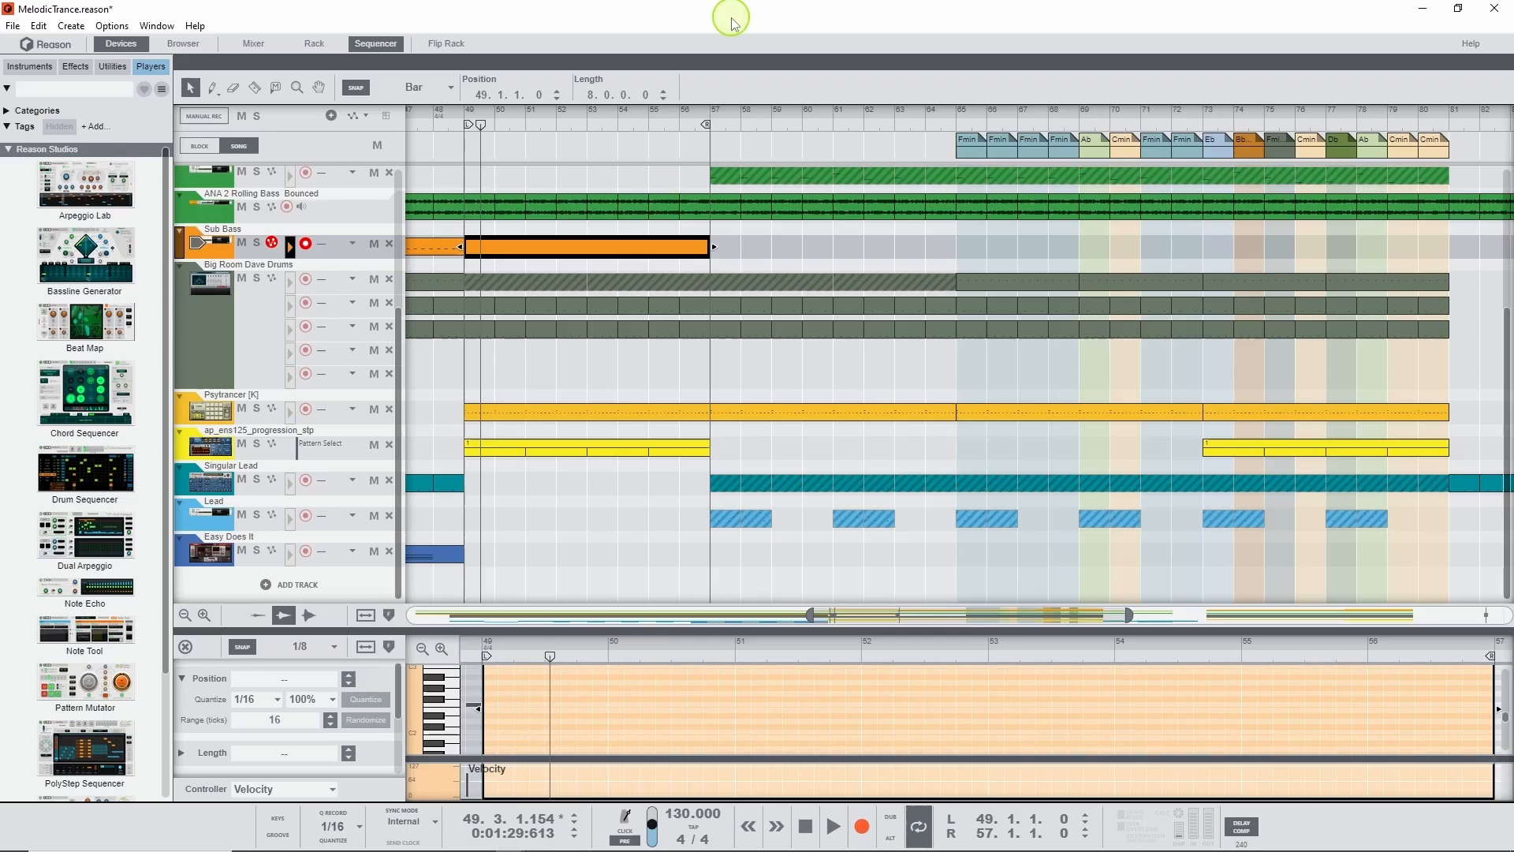
Add a one-bar note at 49.1.1 and a higher one-bar note at 50.1.1 in the eight-bar Sub Bass clip
left_click(489, 716)
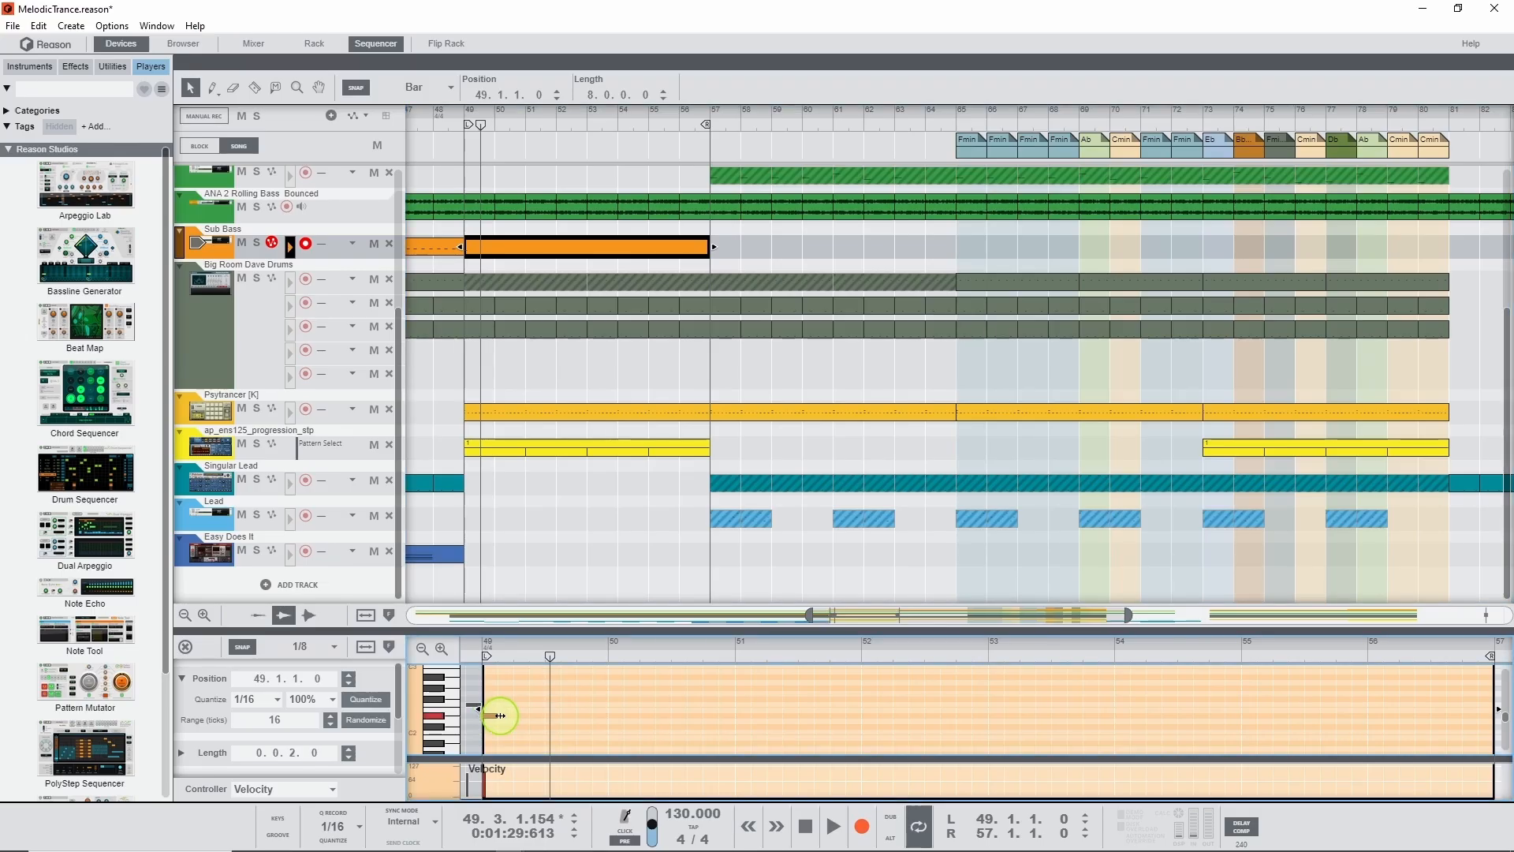
left_click_drag(500, 716, 616, 709)
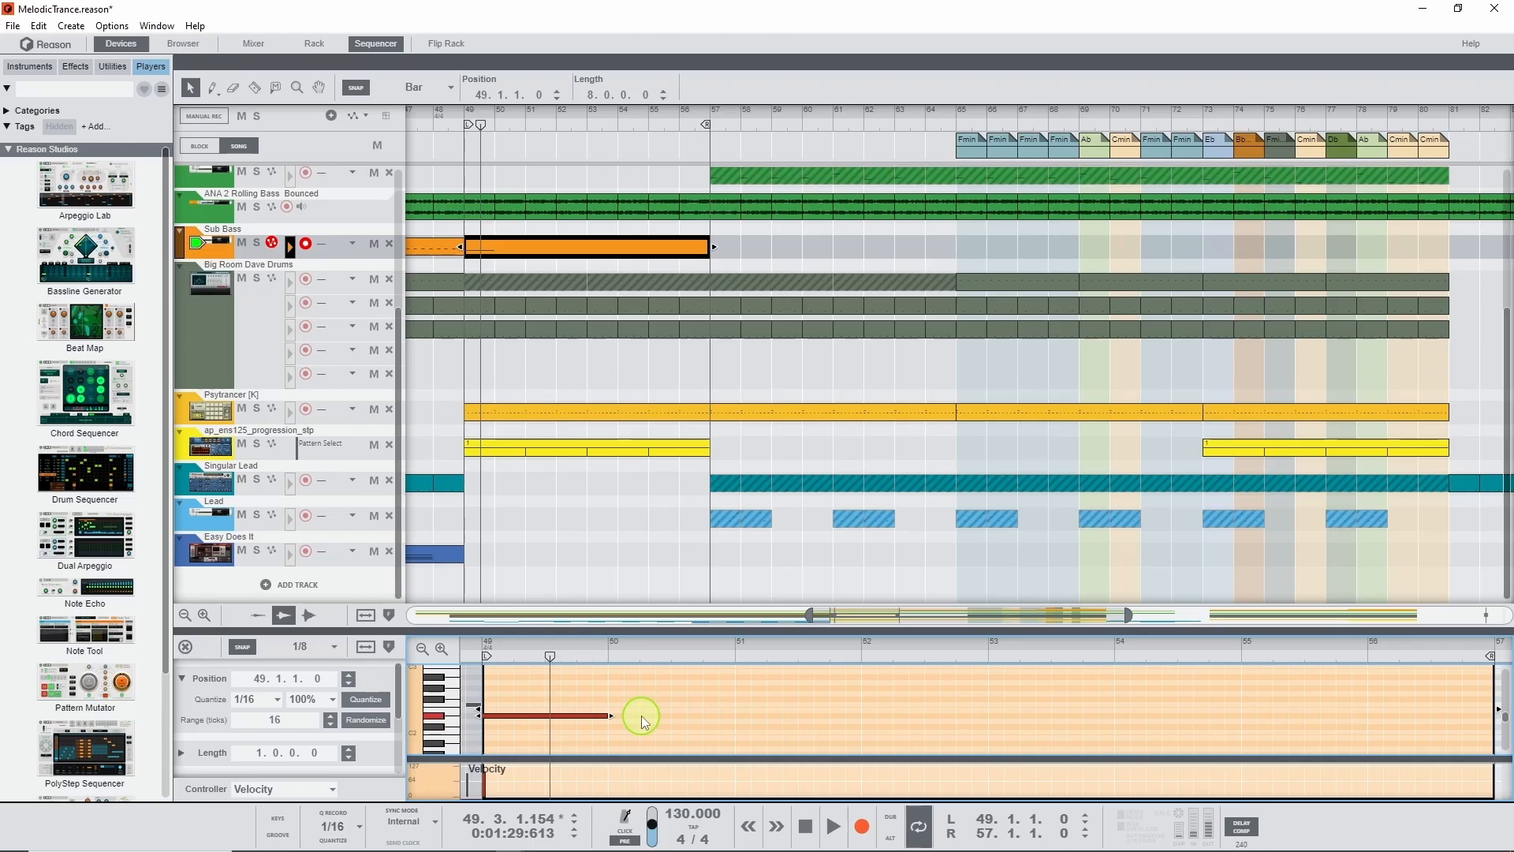
double_click(627, 677)
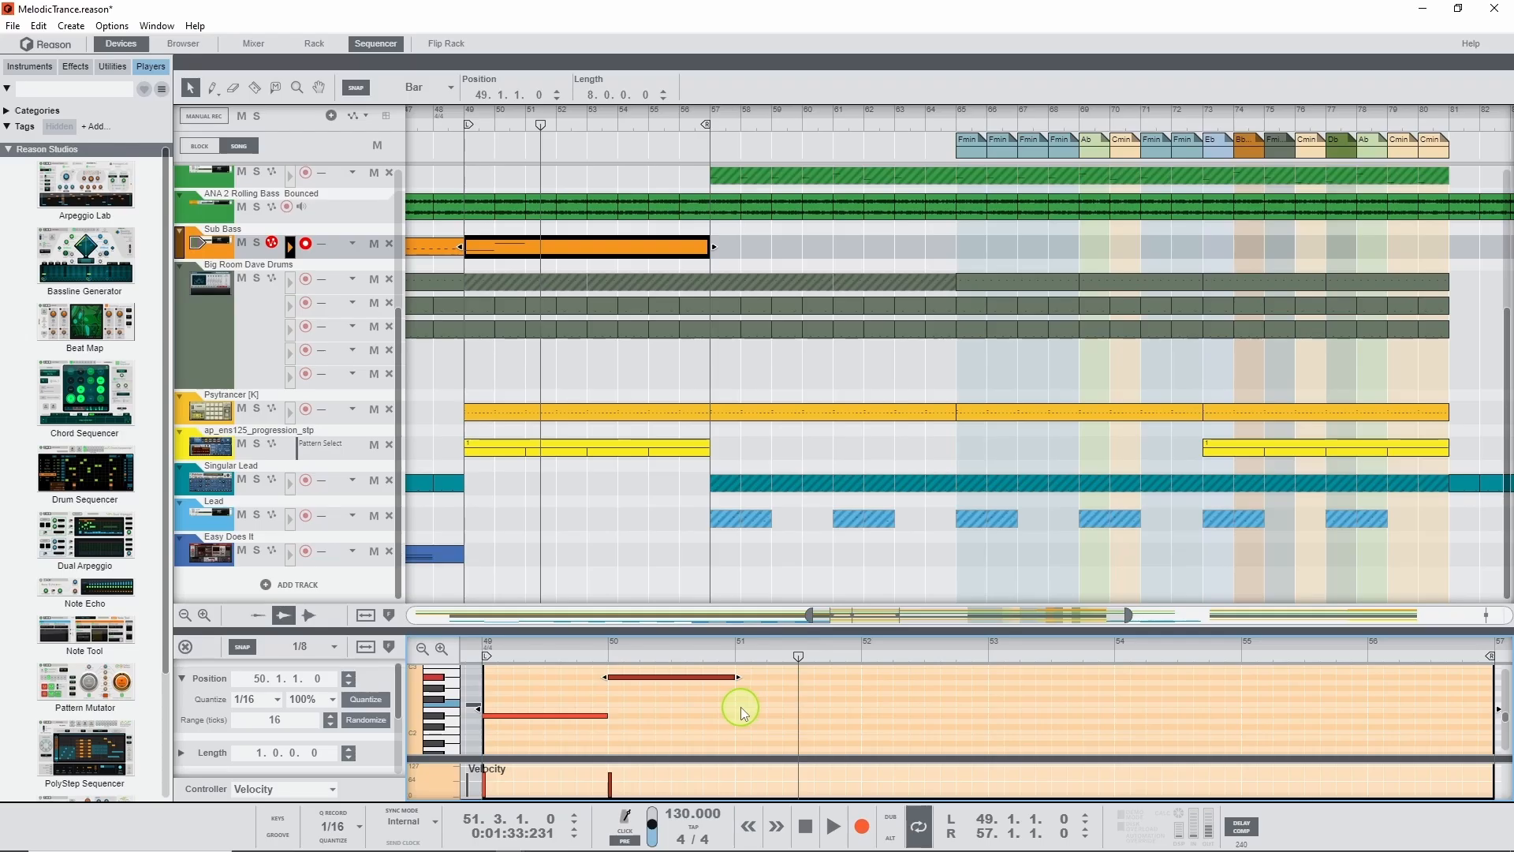
Add one-bar notes at bars 51 through 56 in the eight-bar Sub Bass clip, varying their pitch to follow the progression
double_click(739, 704)
left_click_drag(757, 704, 1117, 726)
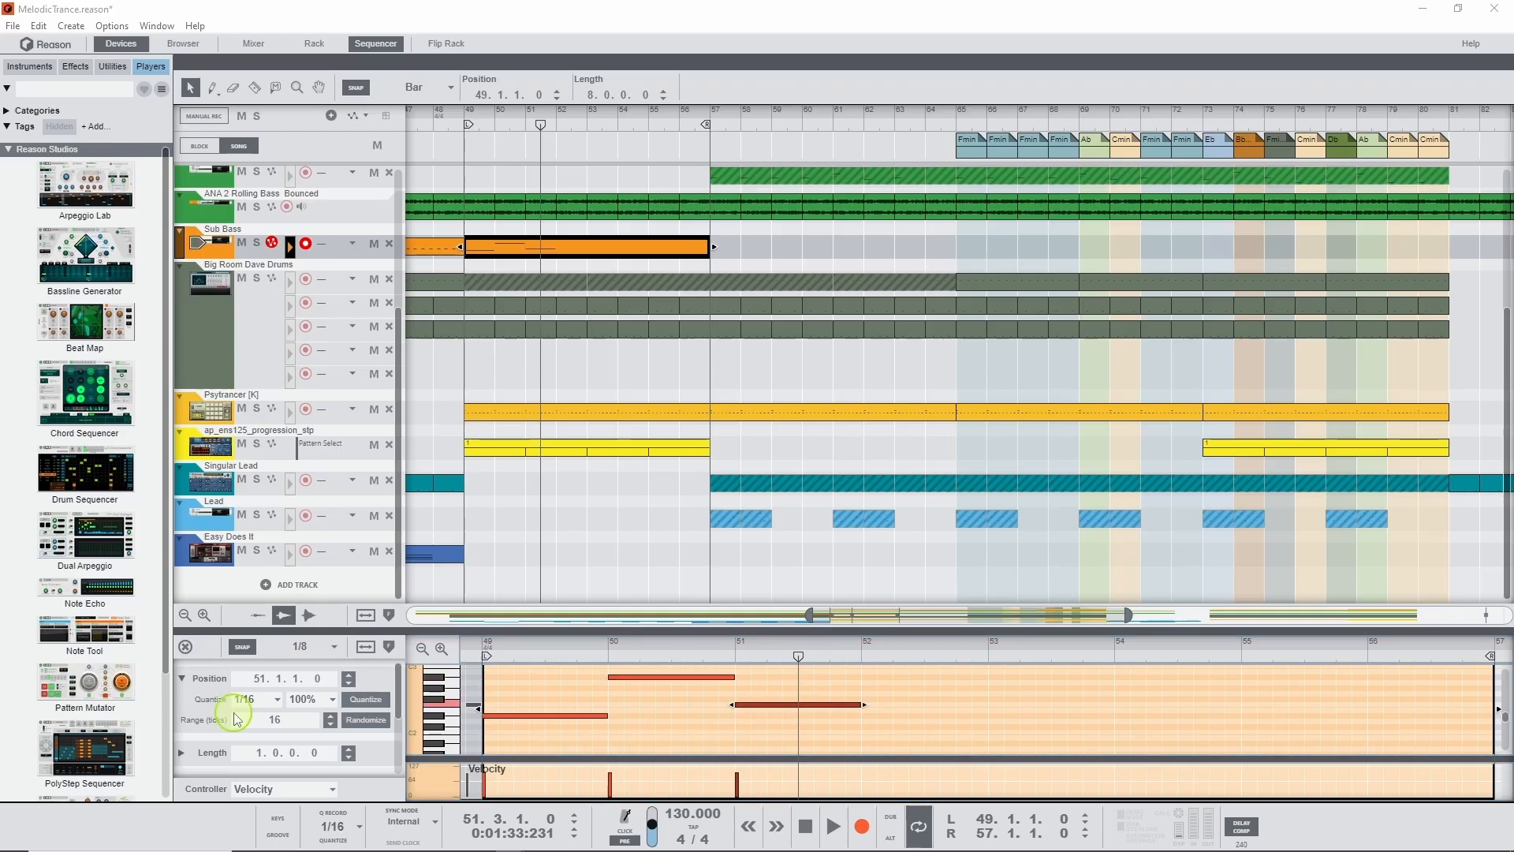
double_click(868, 731)
double_click(996, 726)
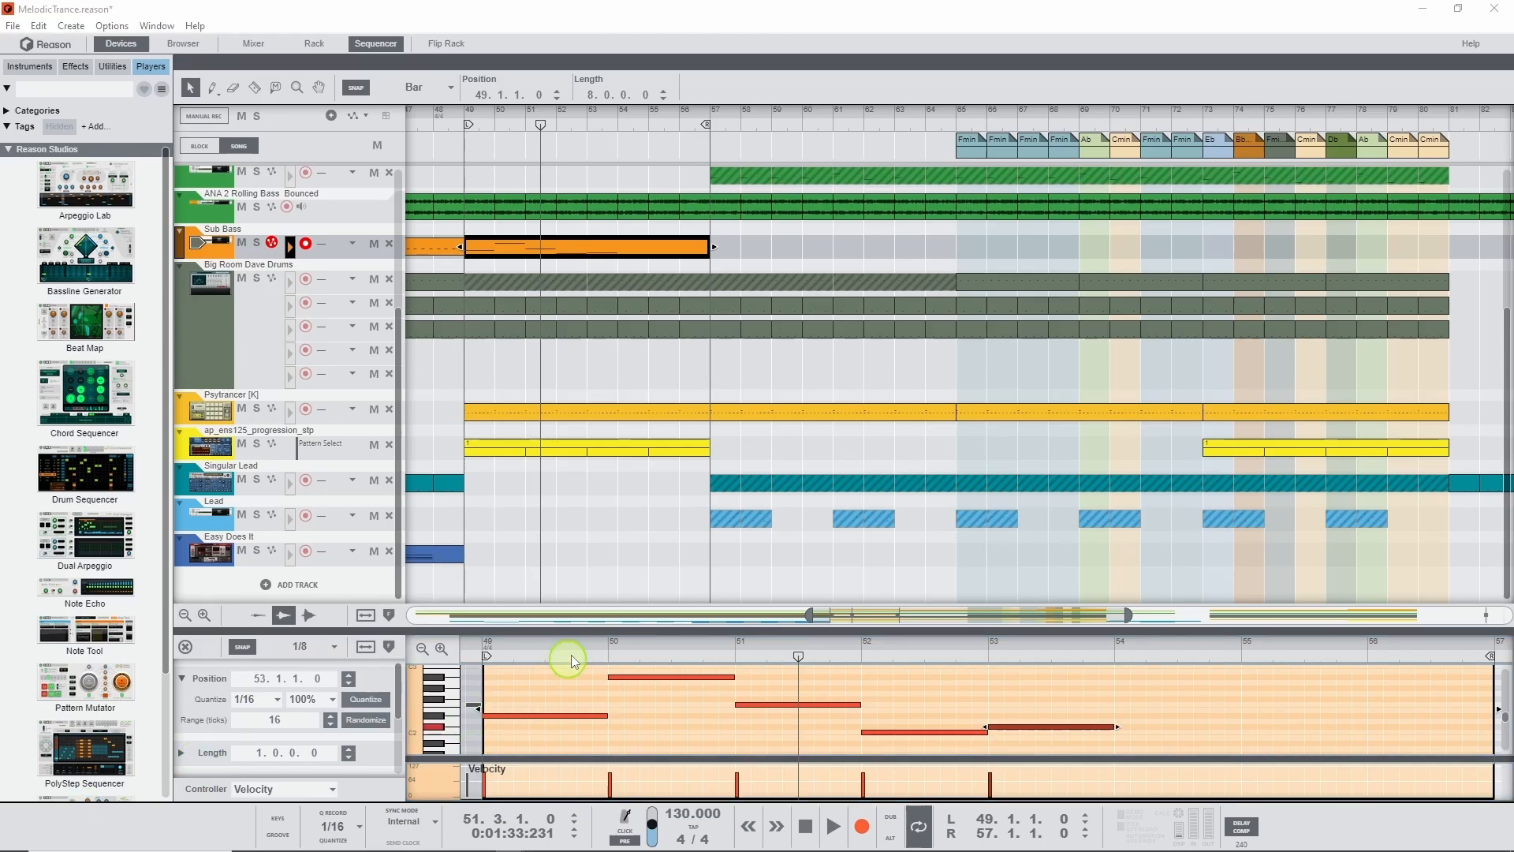
double_click(1116, 687)
left_click_drag(1120, 688, 1244, 687)
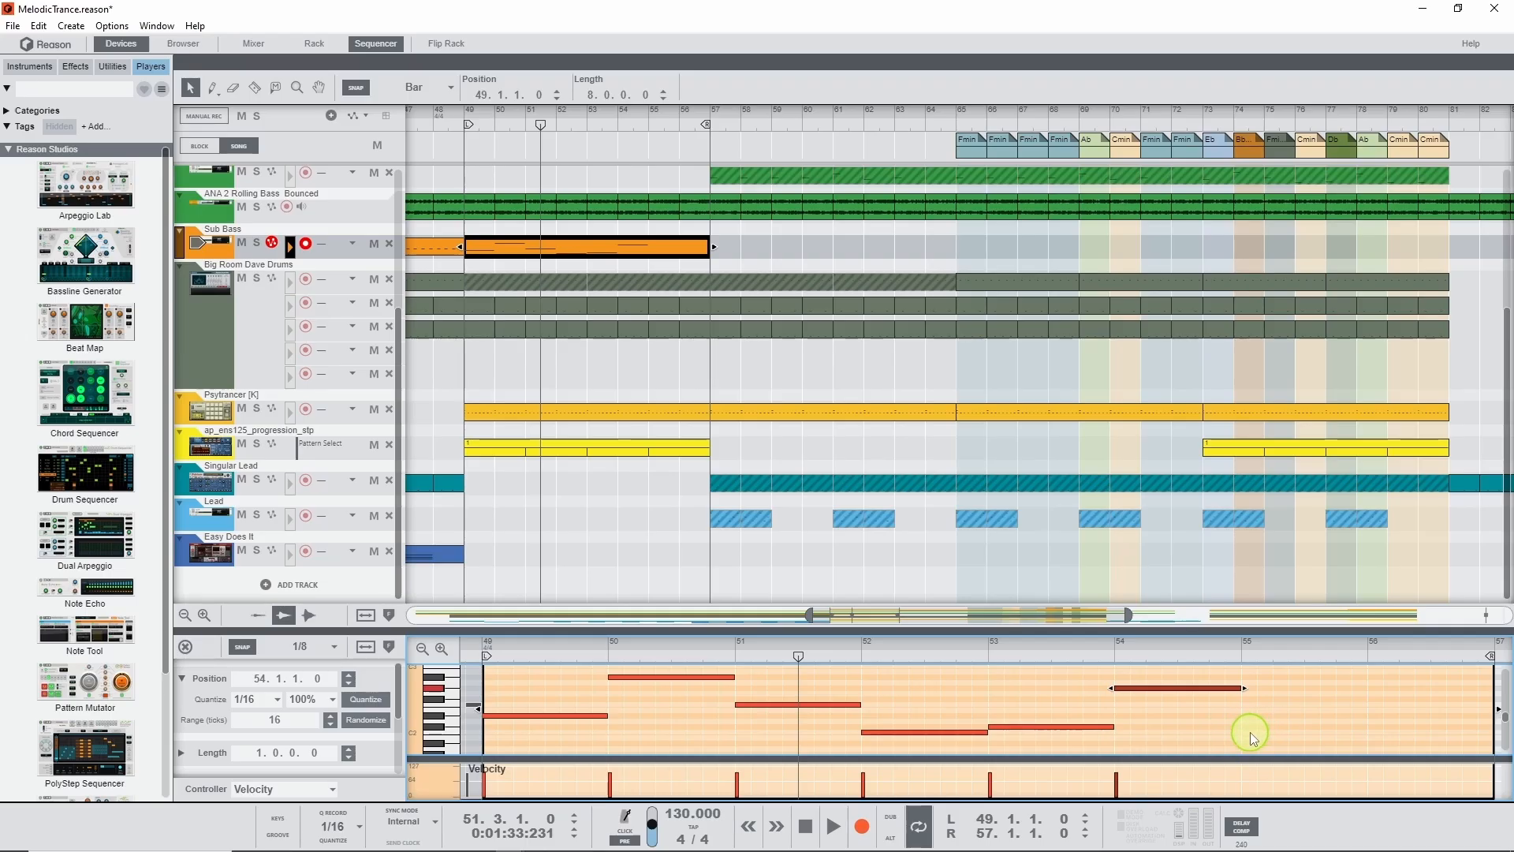
double_click(1248, 732)
left_click_drag(1322, 729, 1483, 726)
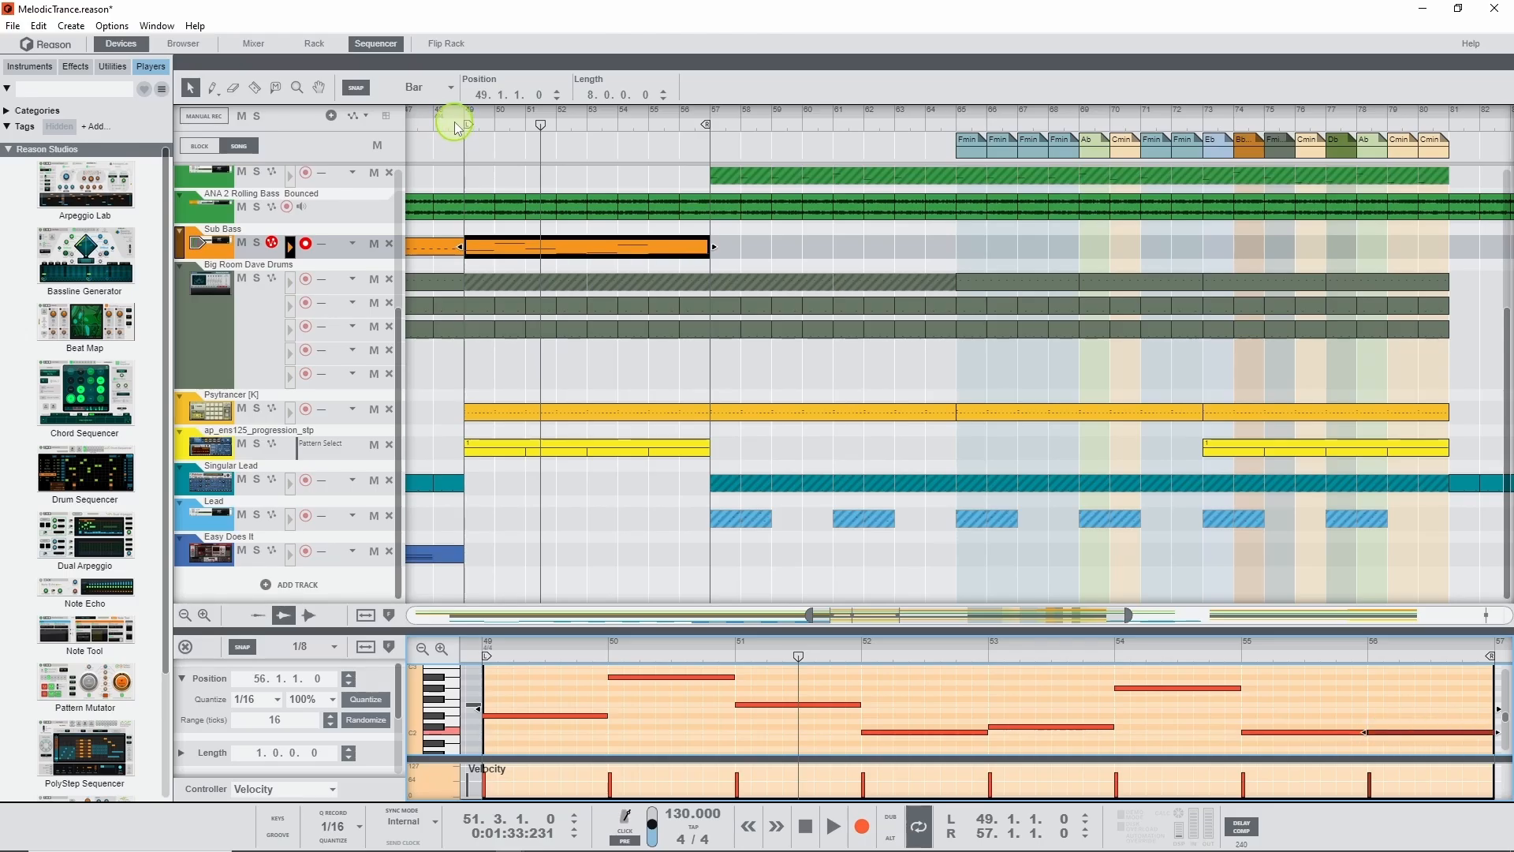
Listen to the eight-bar Sub Bass clip from bar 49, turn looping off, and continue playback from bar 57
left_click(456, 123)
key("space")
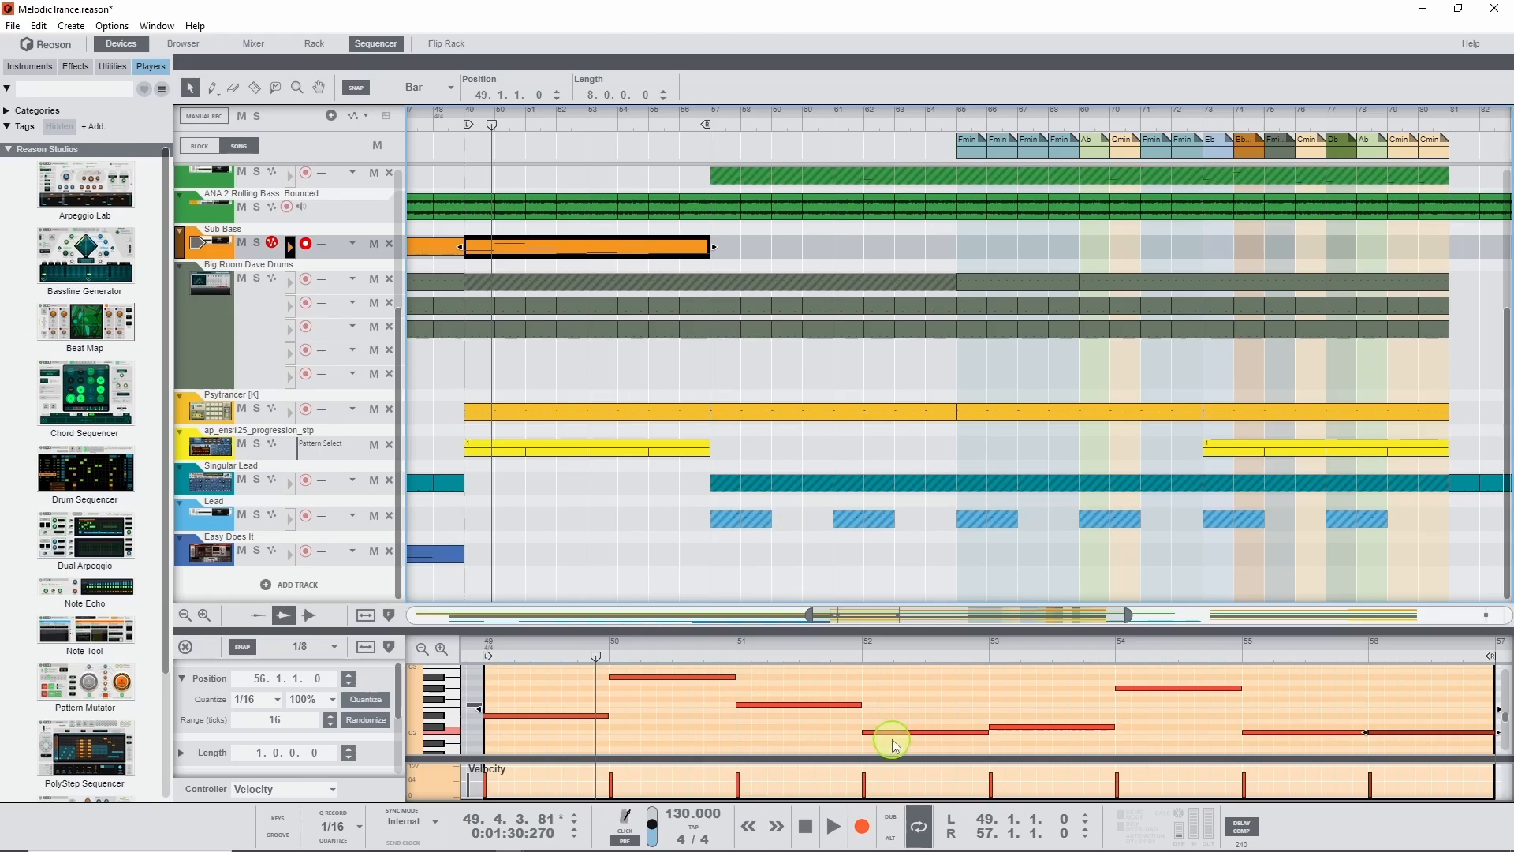
left_click(922, 832)
left_click(718, 123)
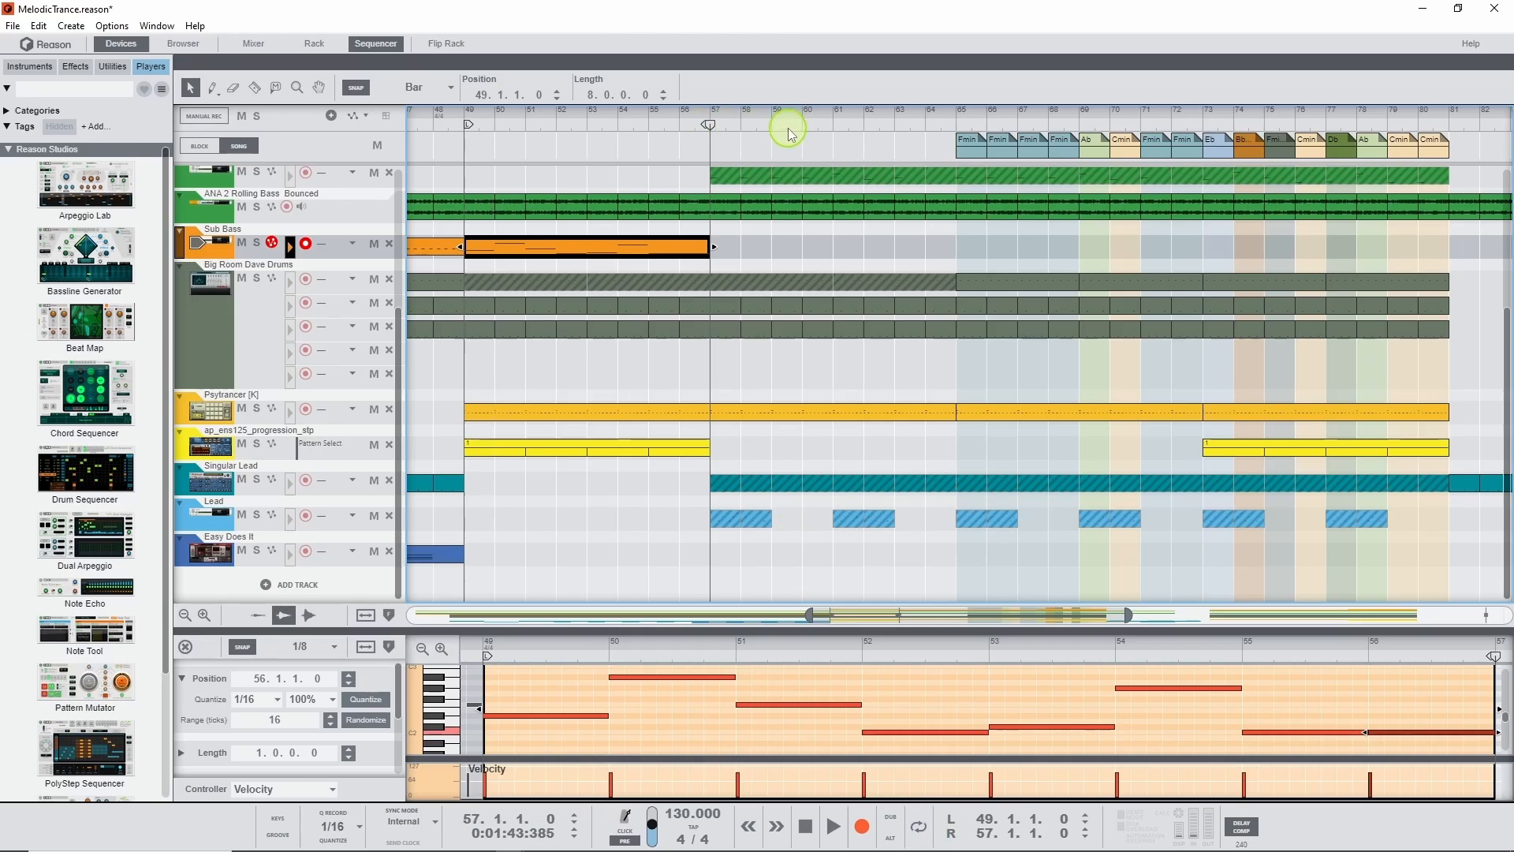
key("space")
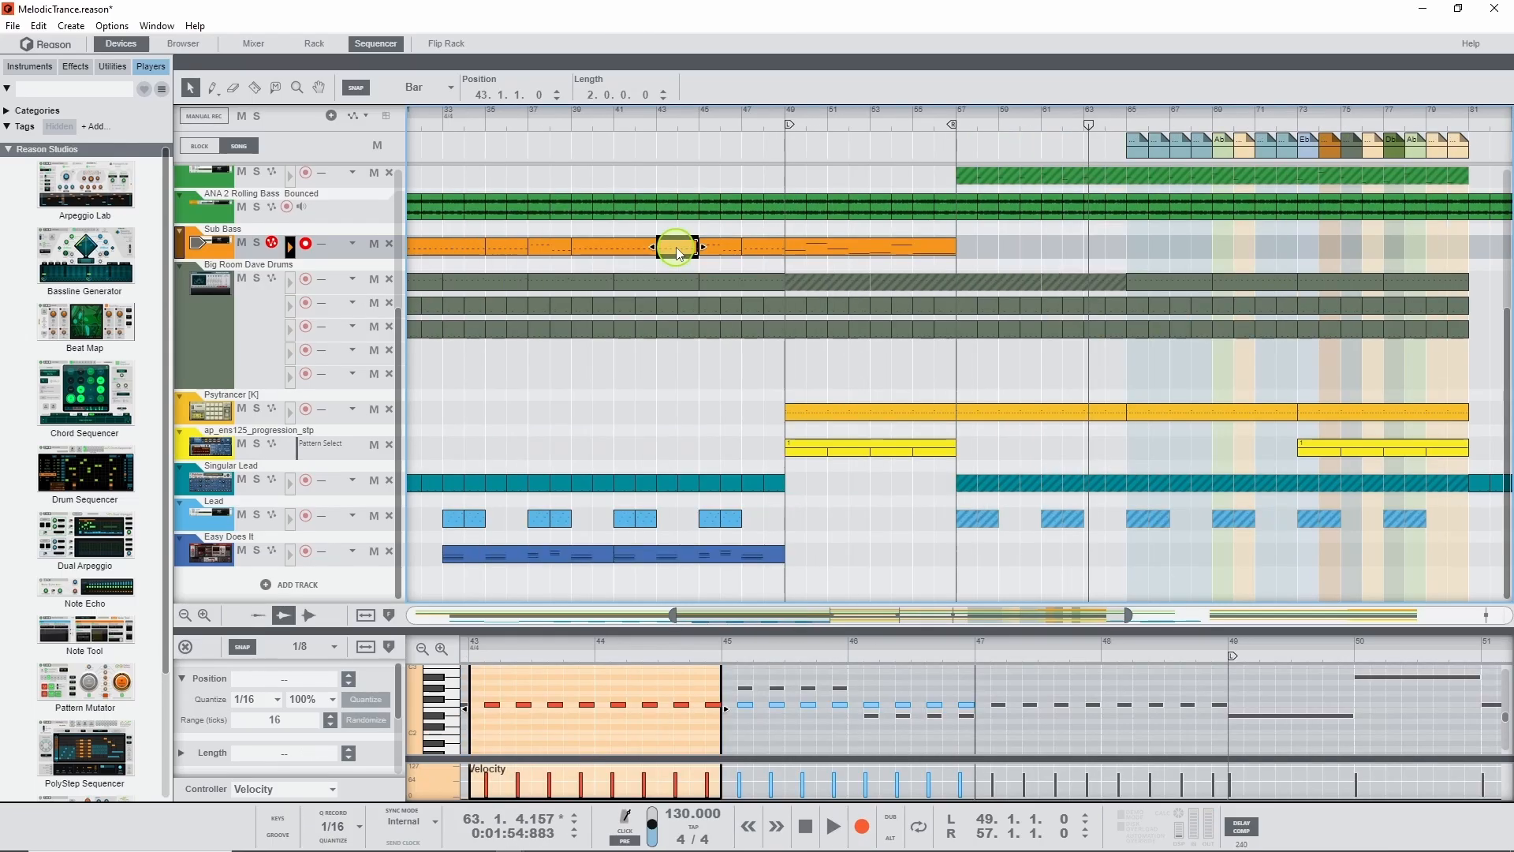
Copy the two-bar Sub Bass clip at bar 43 and paste it four times in a row from bar 57
key("ctrl+c")
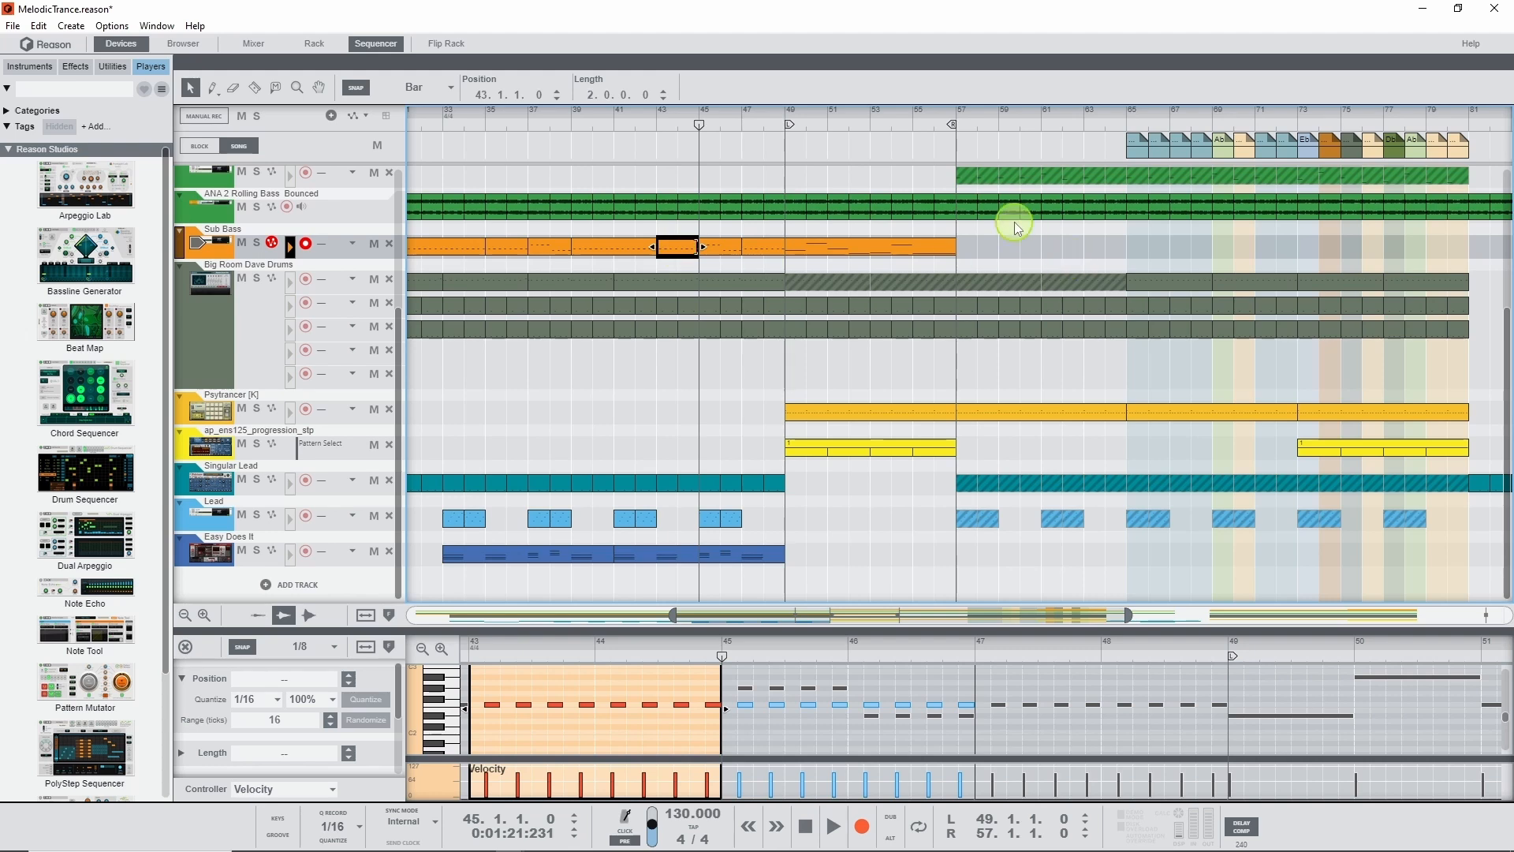
left_click(957, 126)
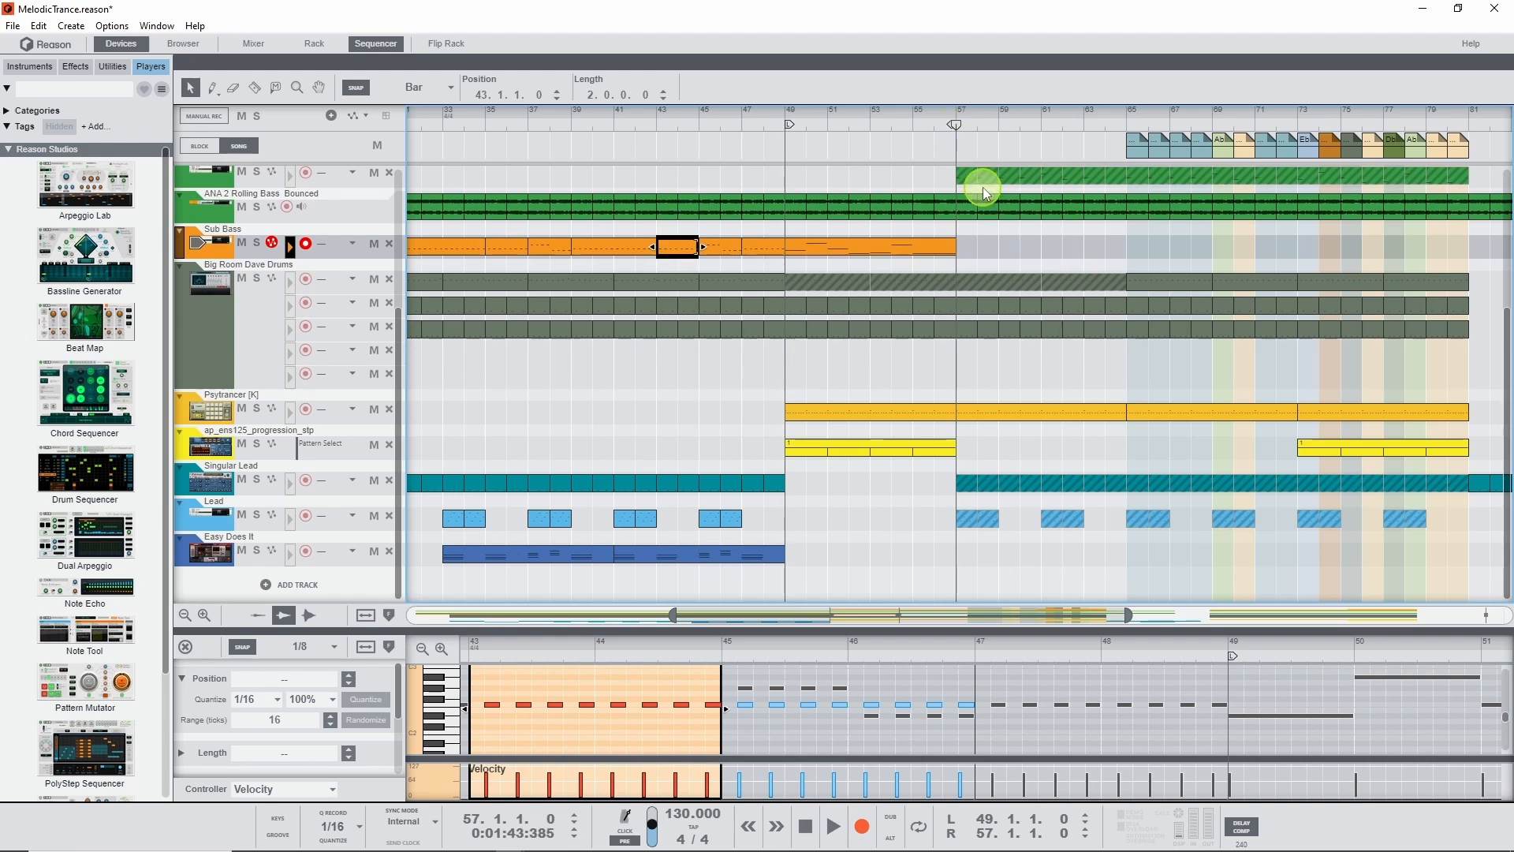
key("ctrl+v")
key("ctrl+v")
key("ctrl+v")
key("ctrl+v")
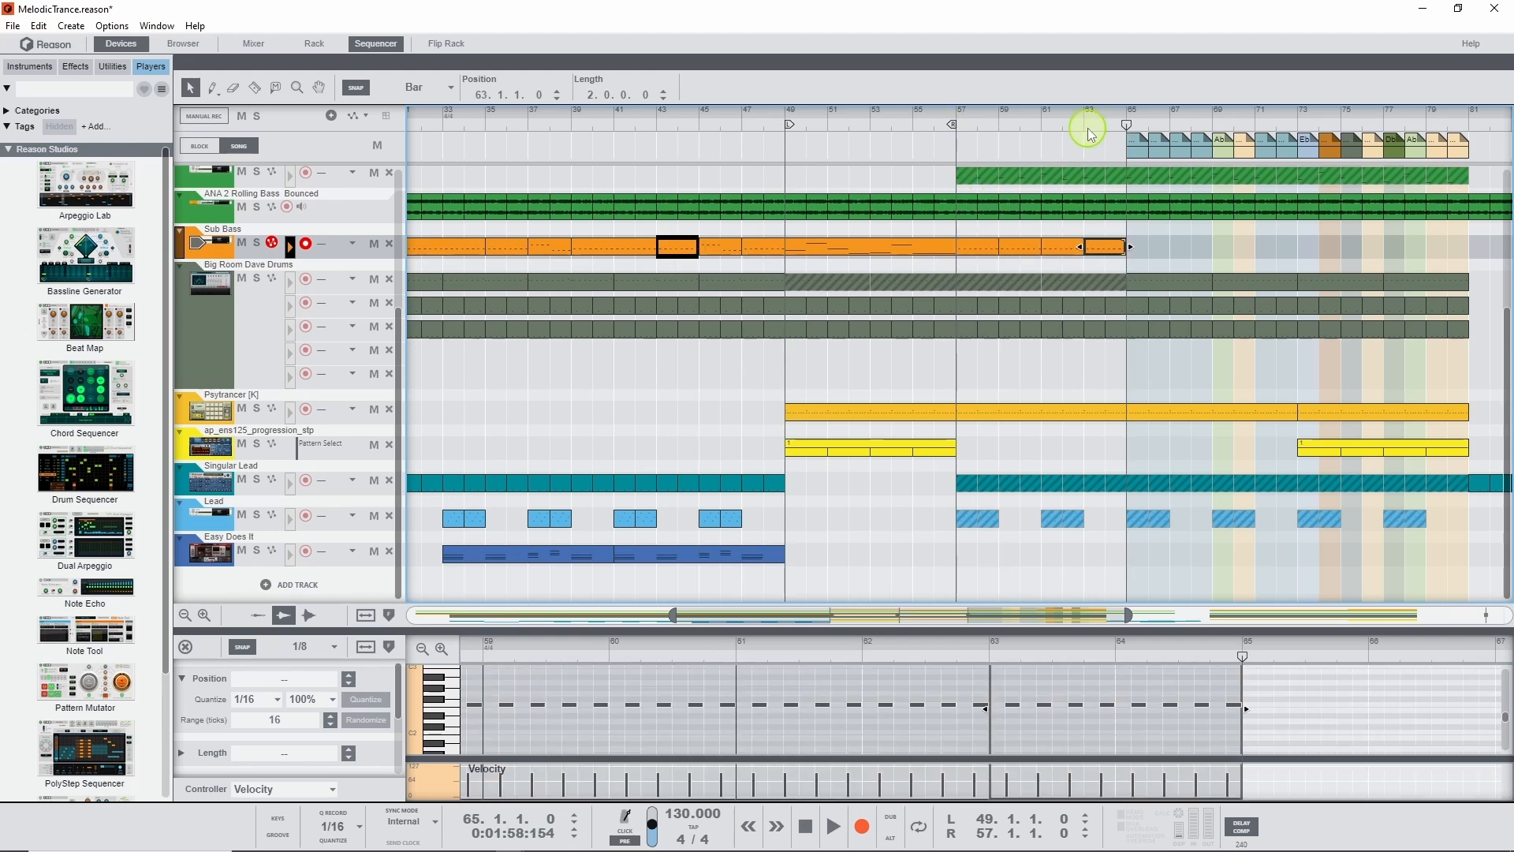
Play the arrangement on from bar 65 to check the Sub Bass part, and select its four-bar clip at bar 93
key("space")
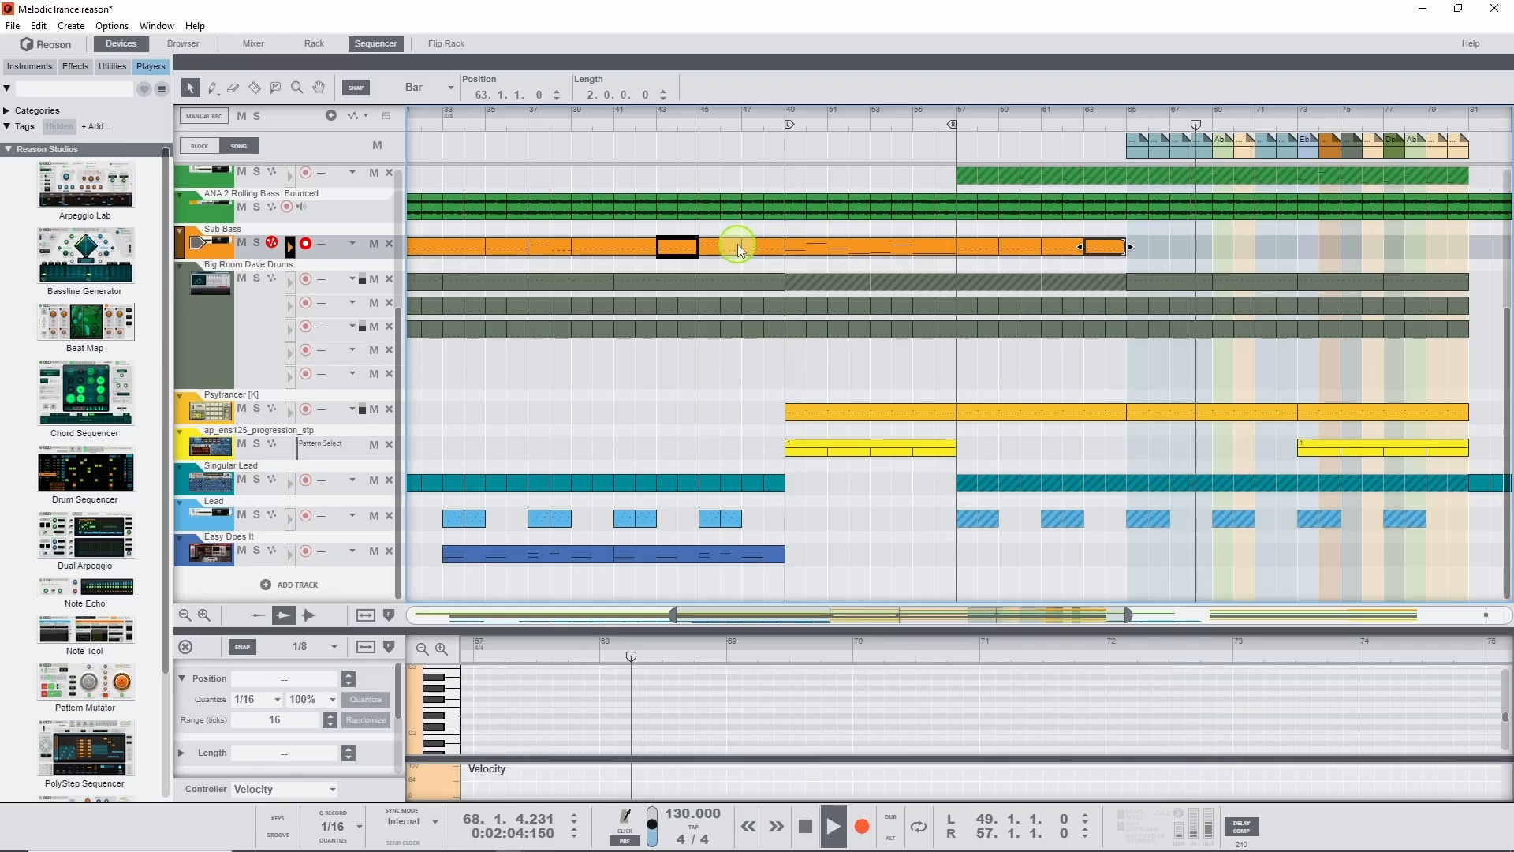
key("space")
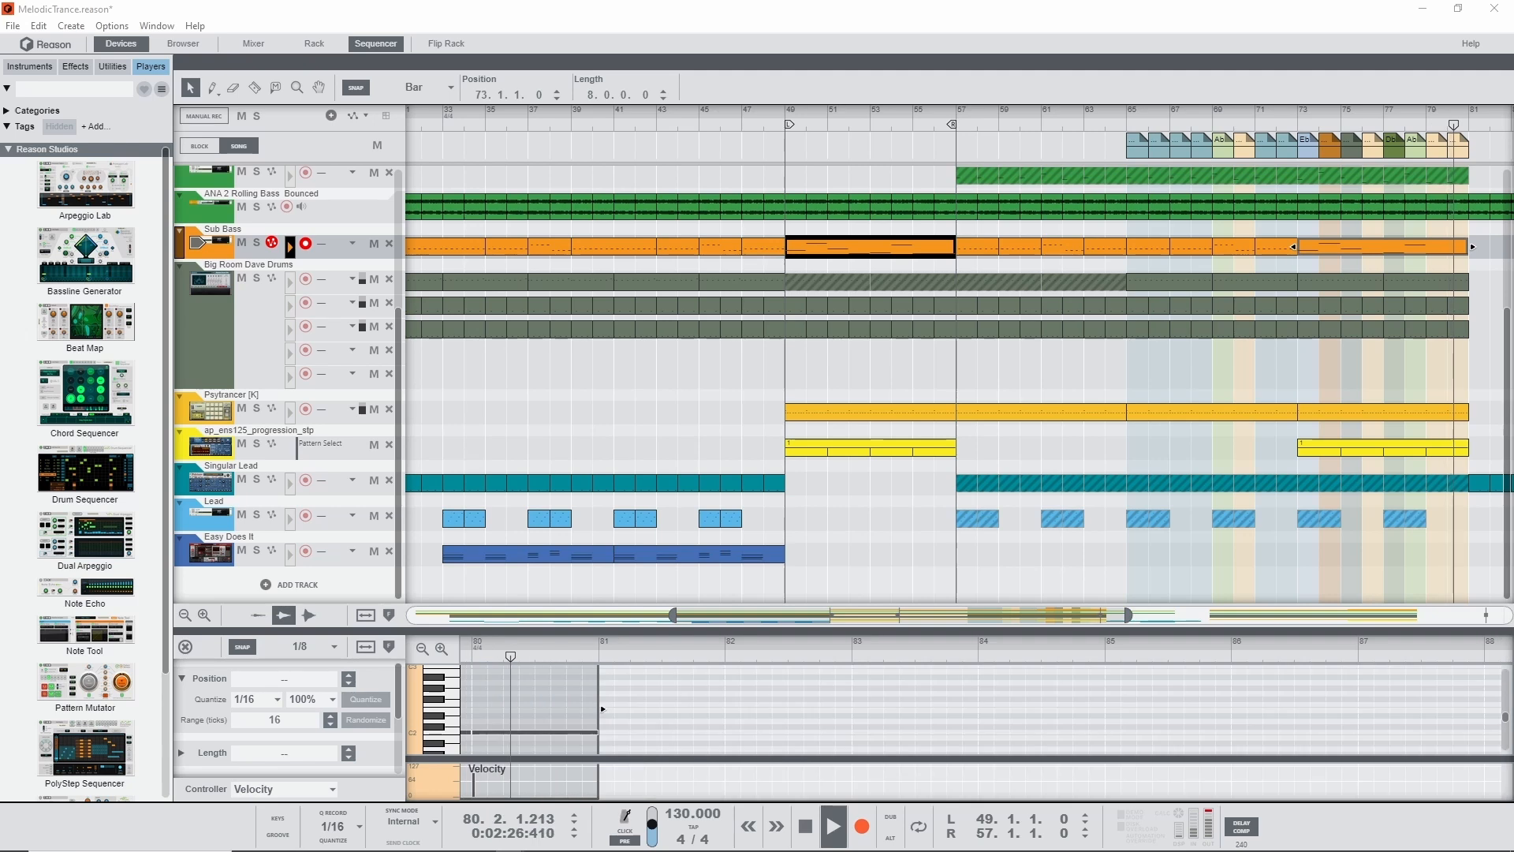
left_click(690, 351)
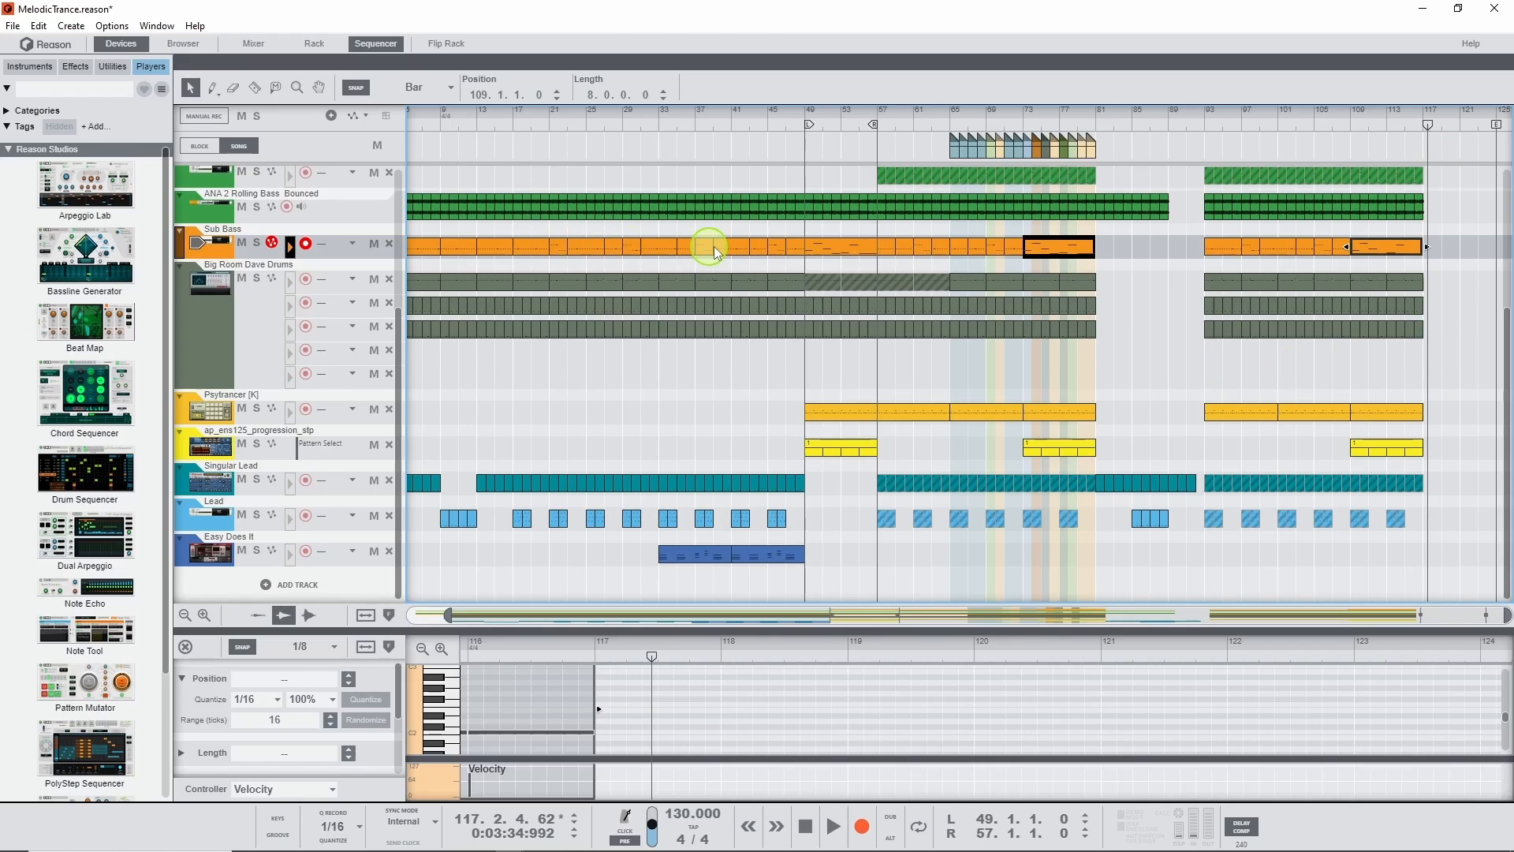
left_click(1221, 247)
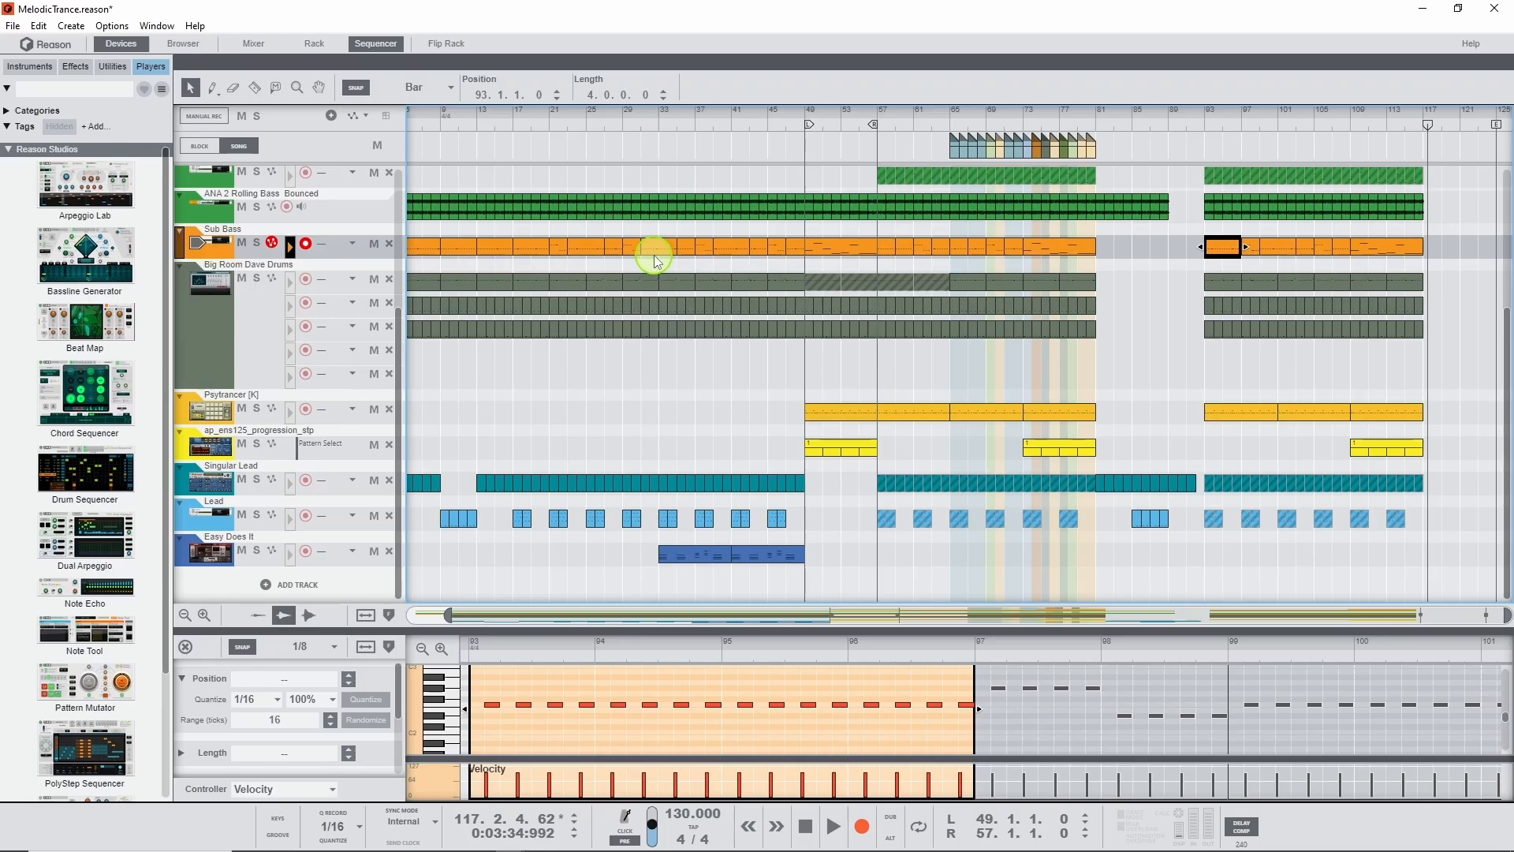
Show the insert effects section of the Sub Bass mix channel in the rack and add a Channel EQ to it
key("F6")
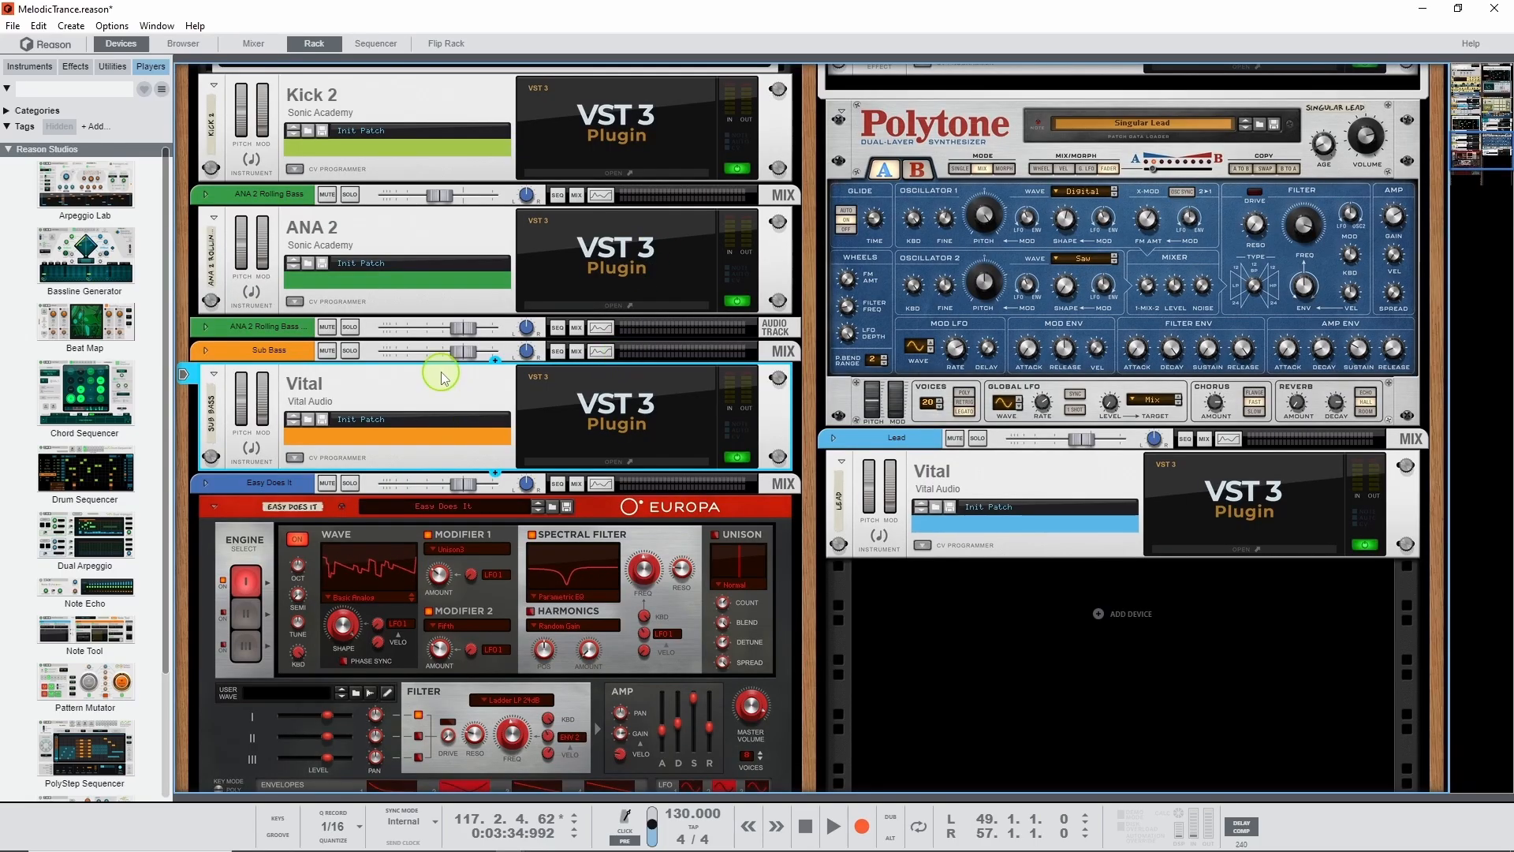
left_click(206, 350)
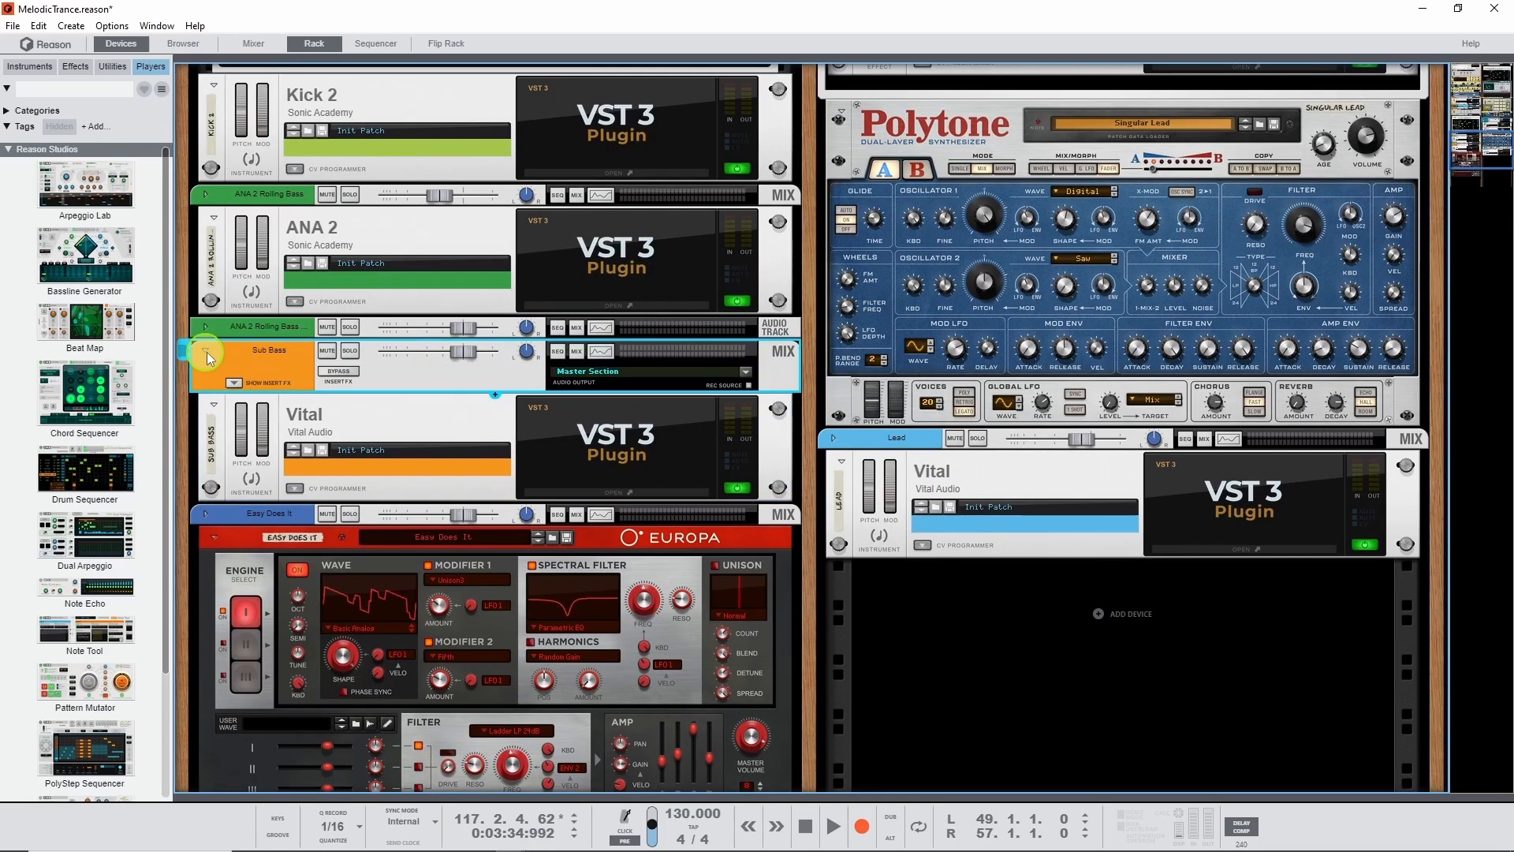
left_click(234, 384)
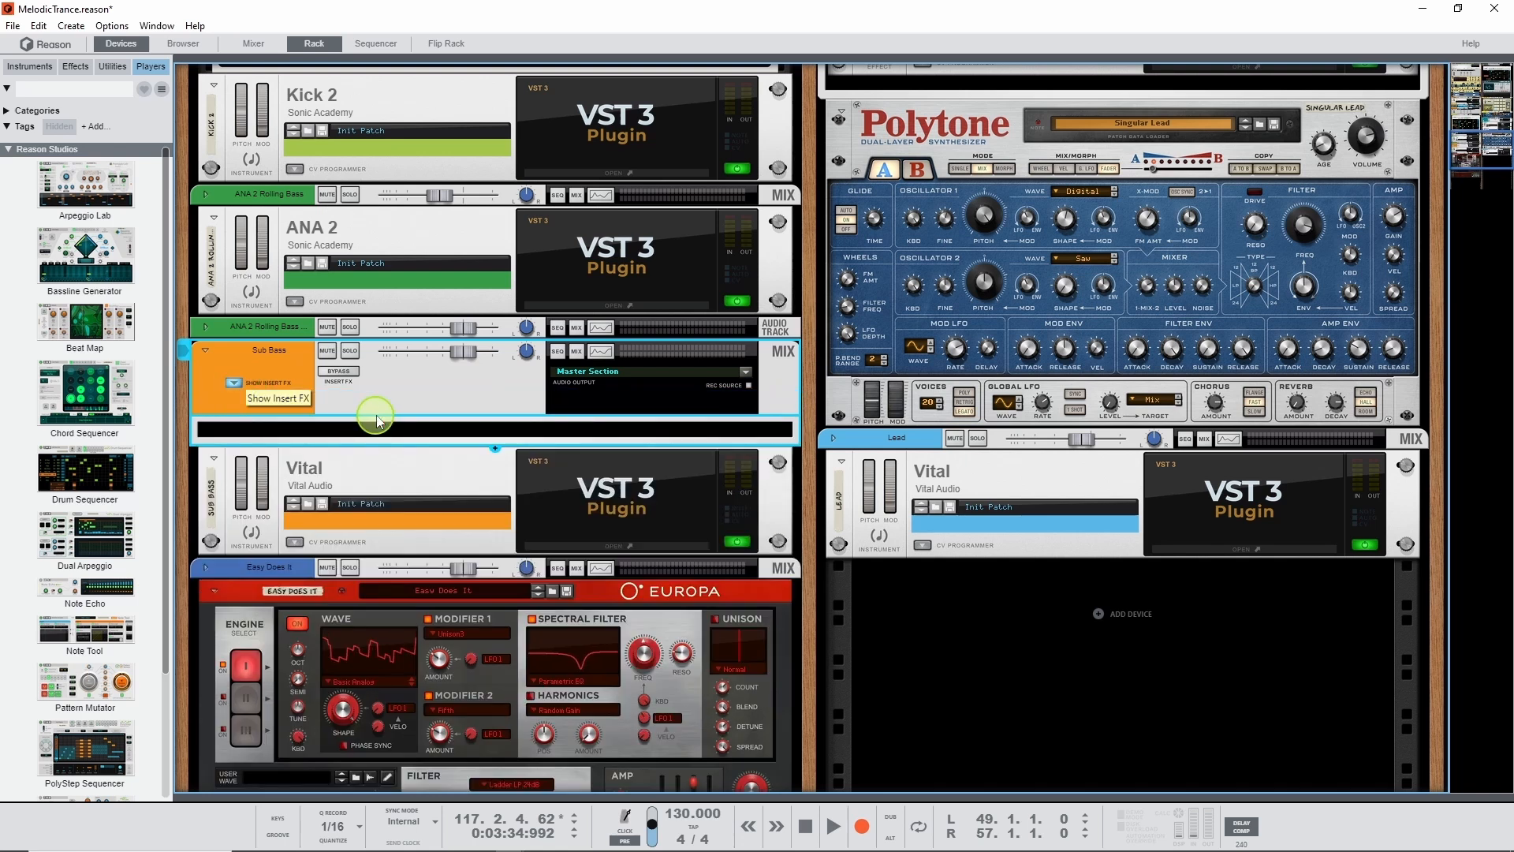
right_click(421, 434)
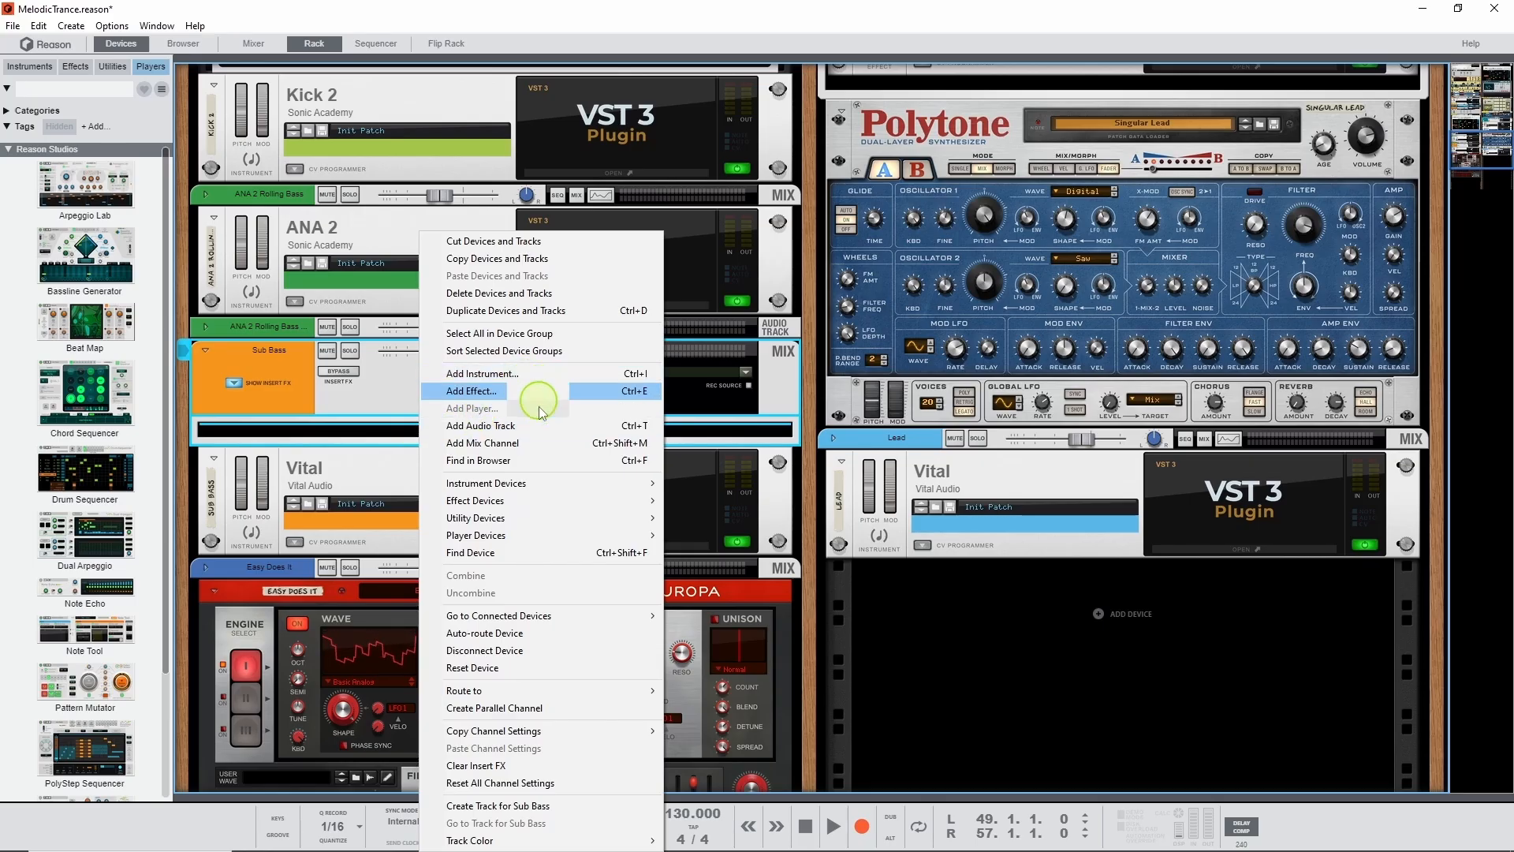
mouse_move(566, 500)
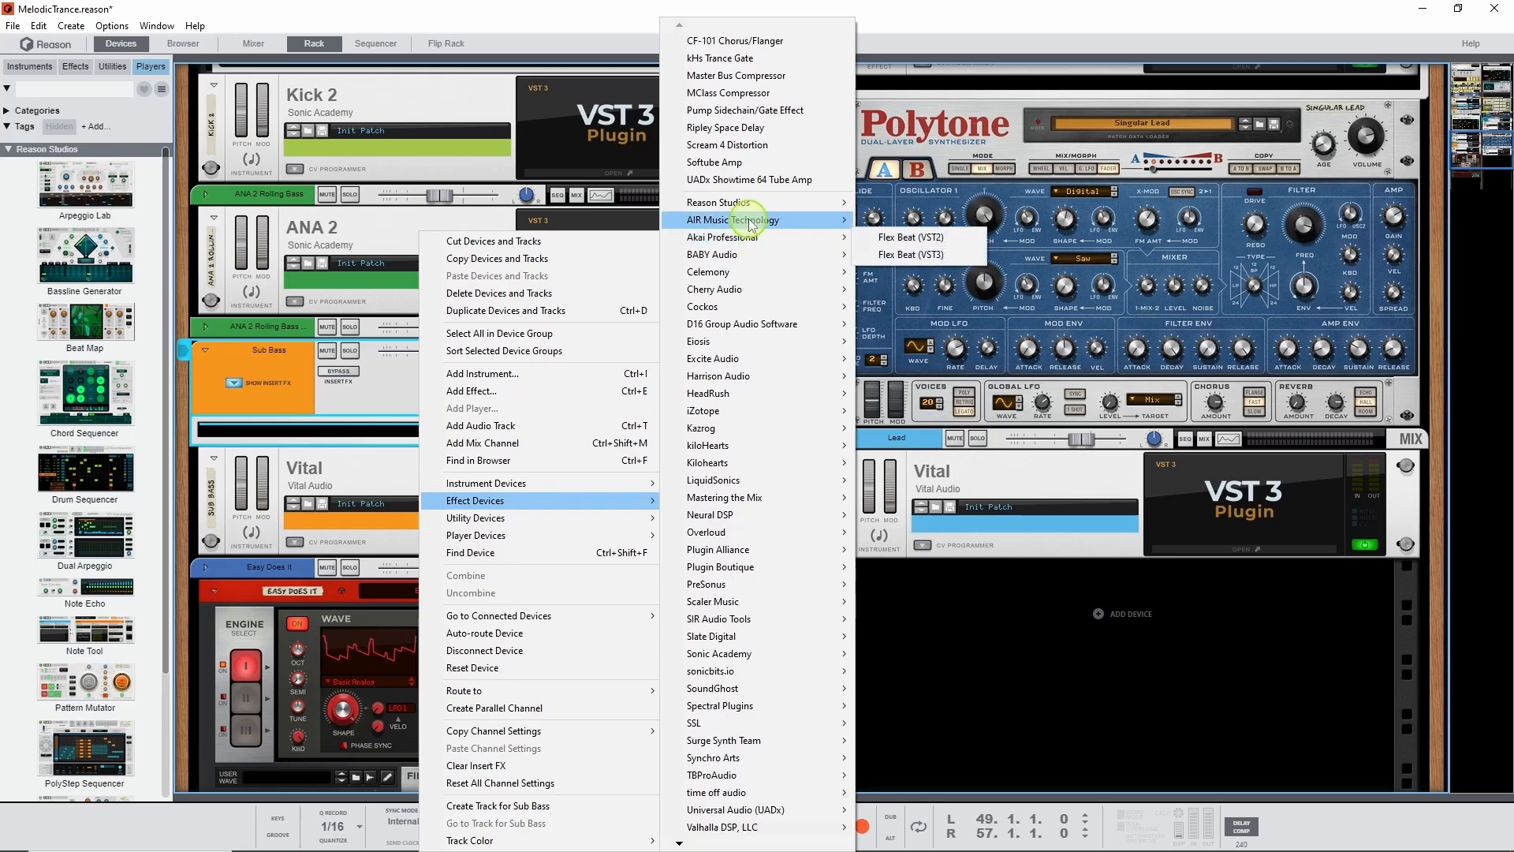
mouse_move(758, 214)
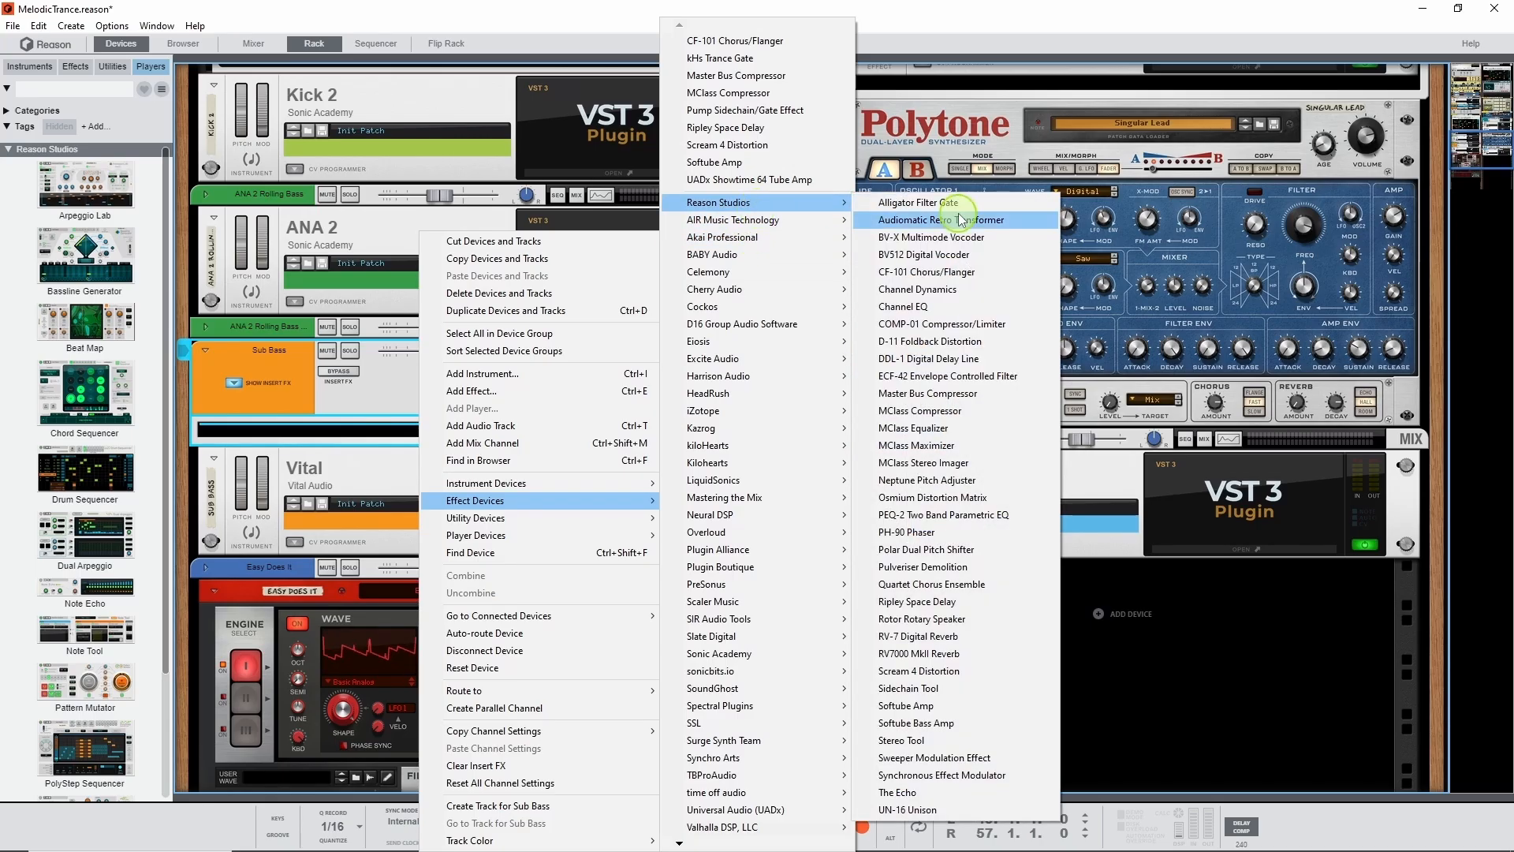
left_click(914, 306)
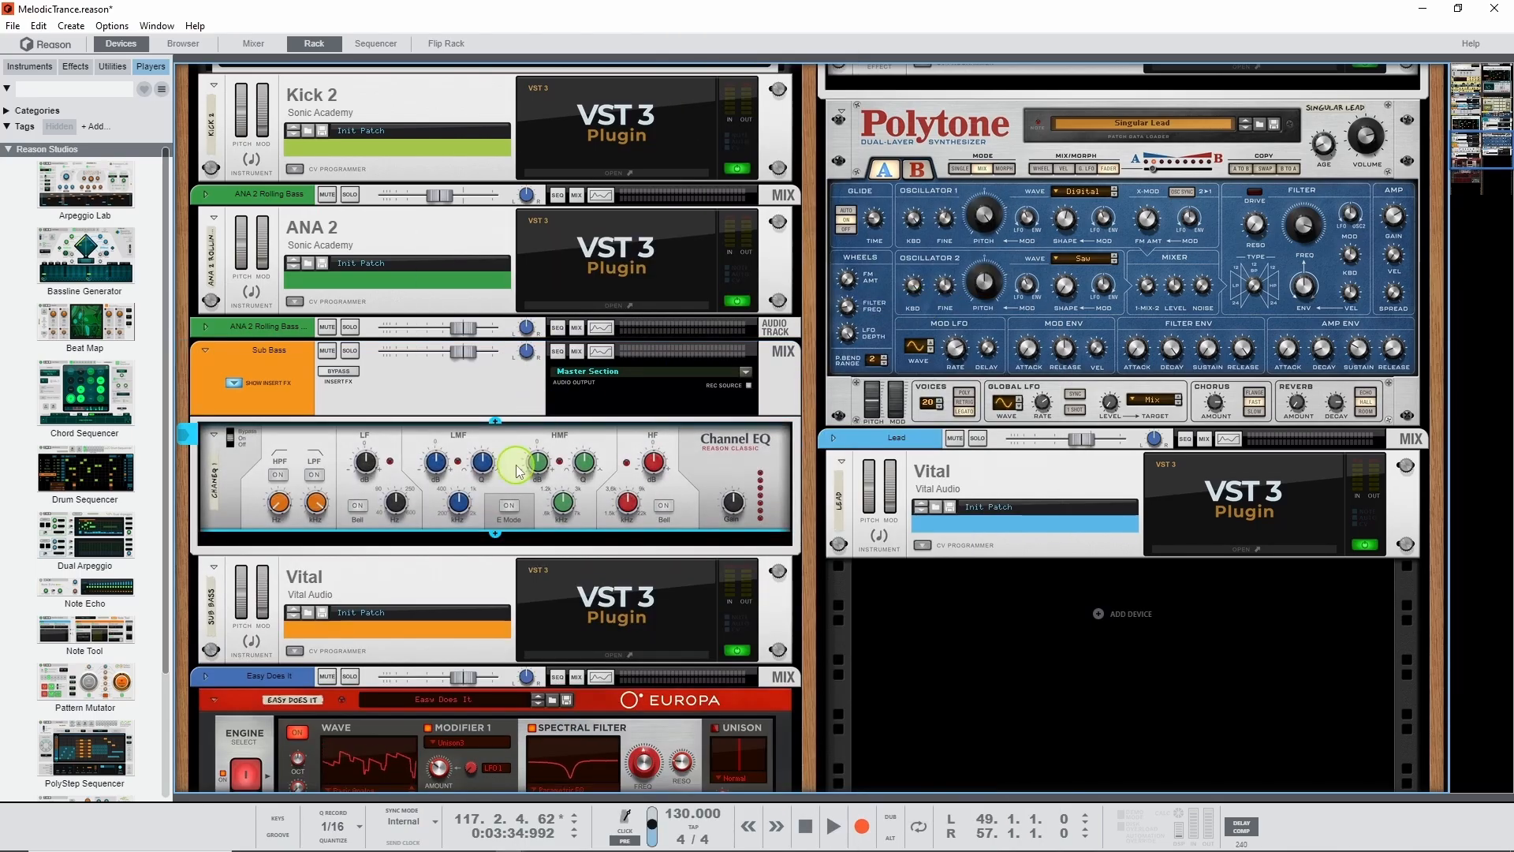
Turn on the low-pass filter of the Sub Bass Channel EQ and adjust its cutoff frequency
left_click(314, 475)
left_click_drag(318, 511, 322, 533)
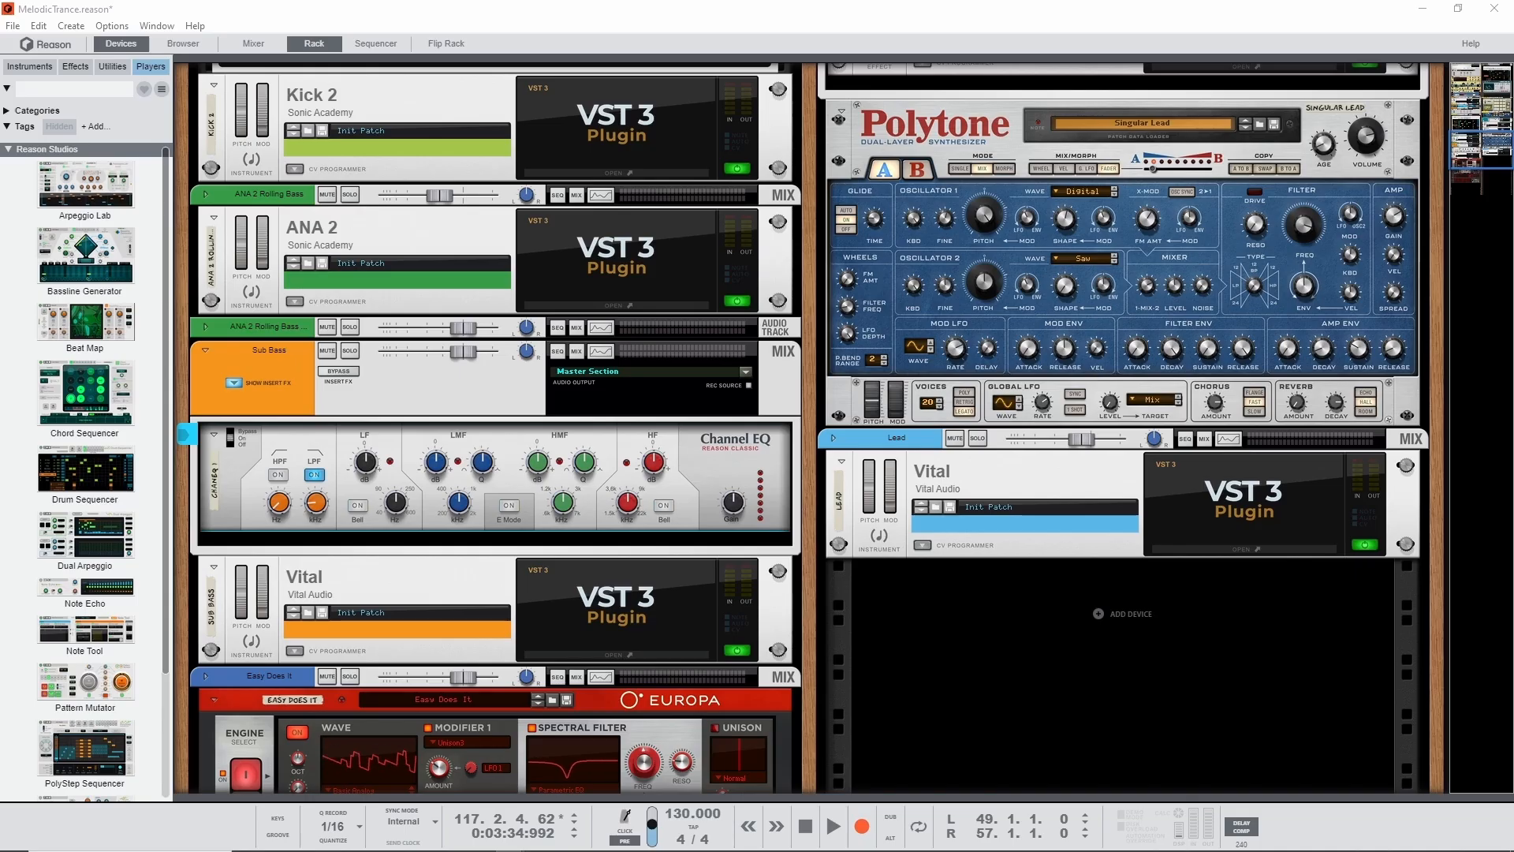
left_click_drag(316, 502, 315, 505)
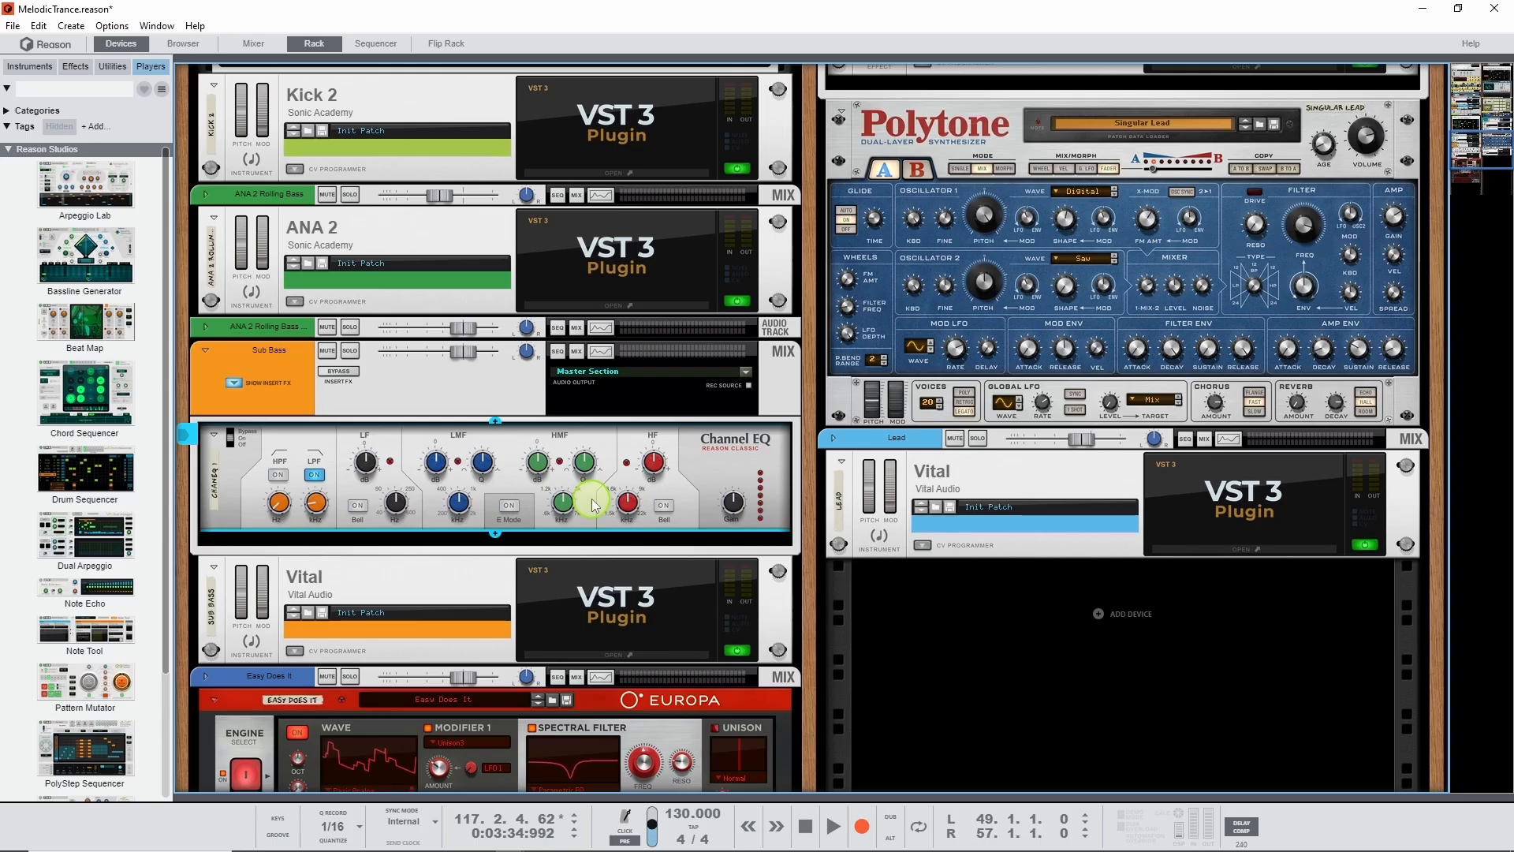
Play the song from the start, compare the Sub Bass with the EQ's low-pass filter off and on, and stop playback
left_click(805, 828)
left_click(832, 826)
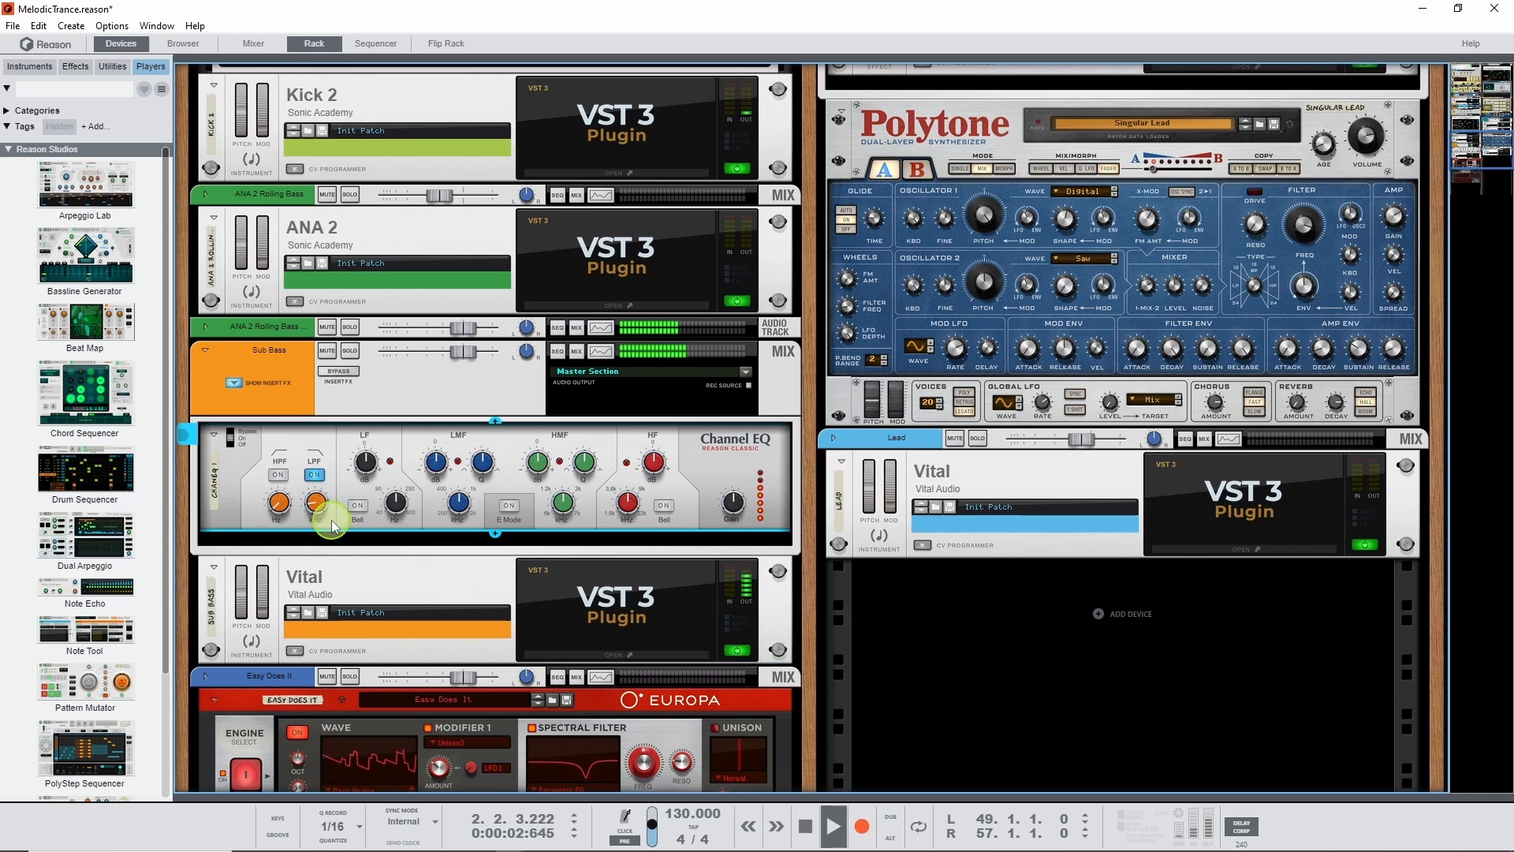
left_click(314, 475)
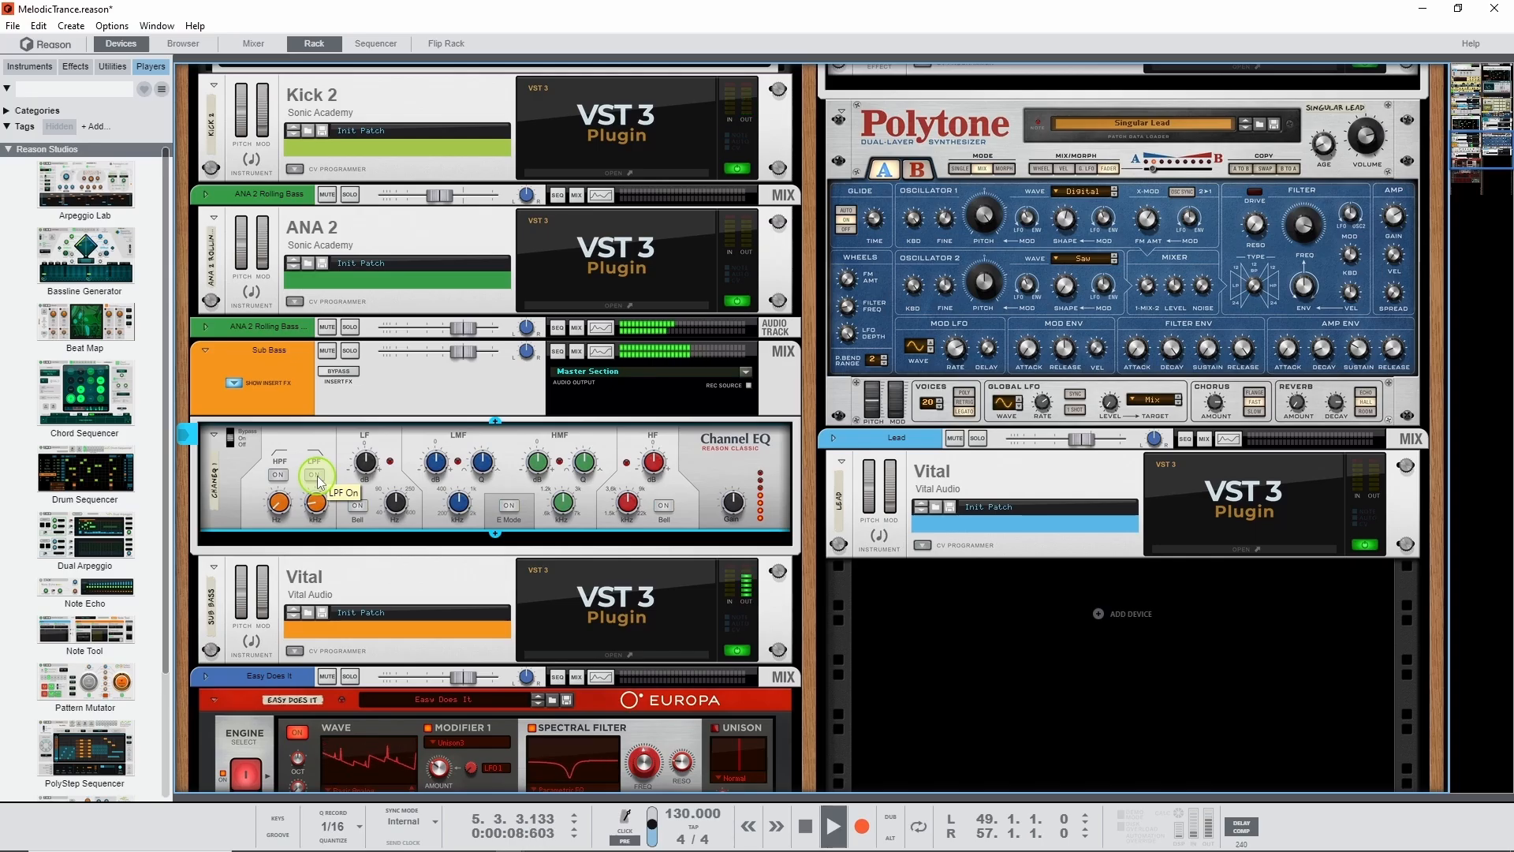
left_click(315, 475)
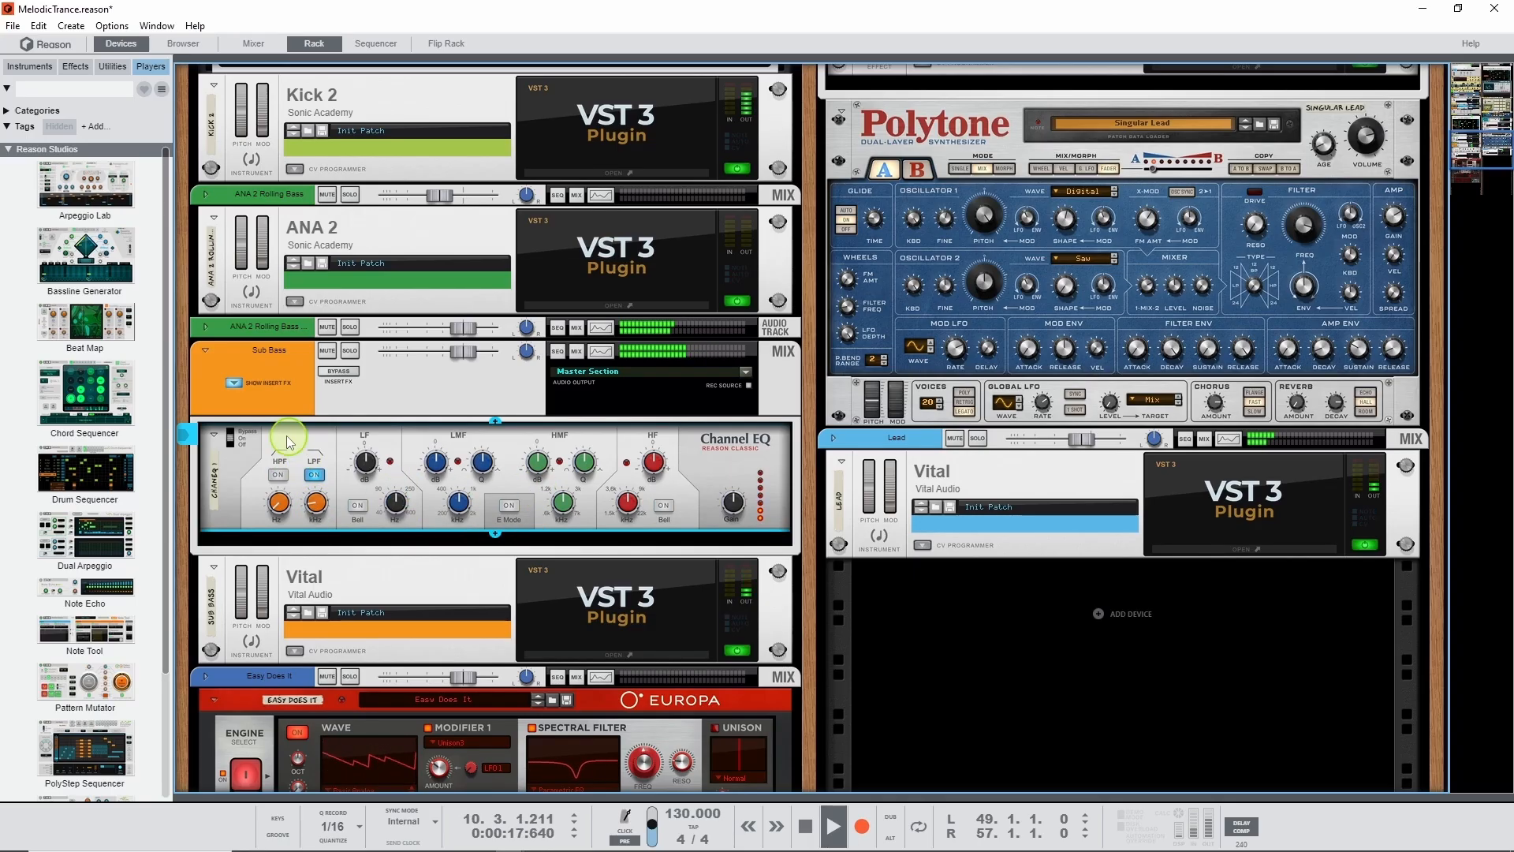
left_click(807, 834)
Unfold the bounced ANA 2 Rolling Bass audio track in the rack and add a Channel EQ as its insert effect
scroll(710, 505, "up", 2)
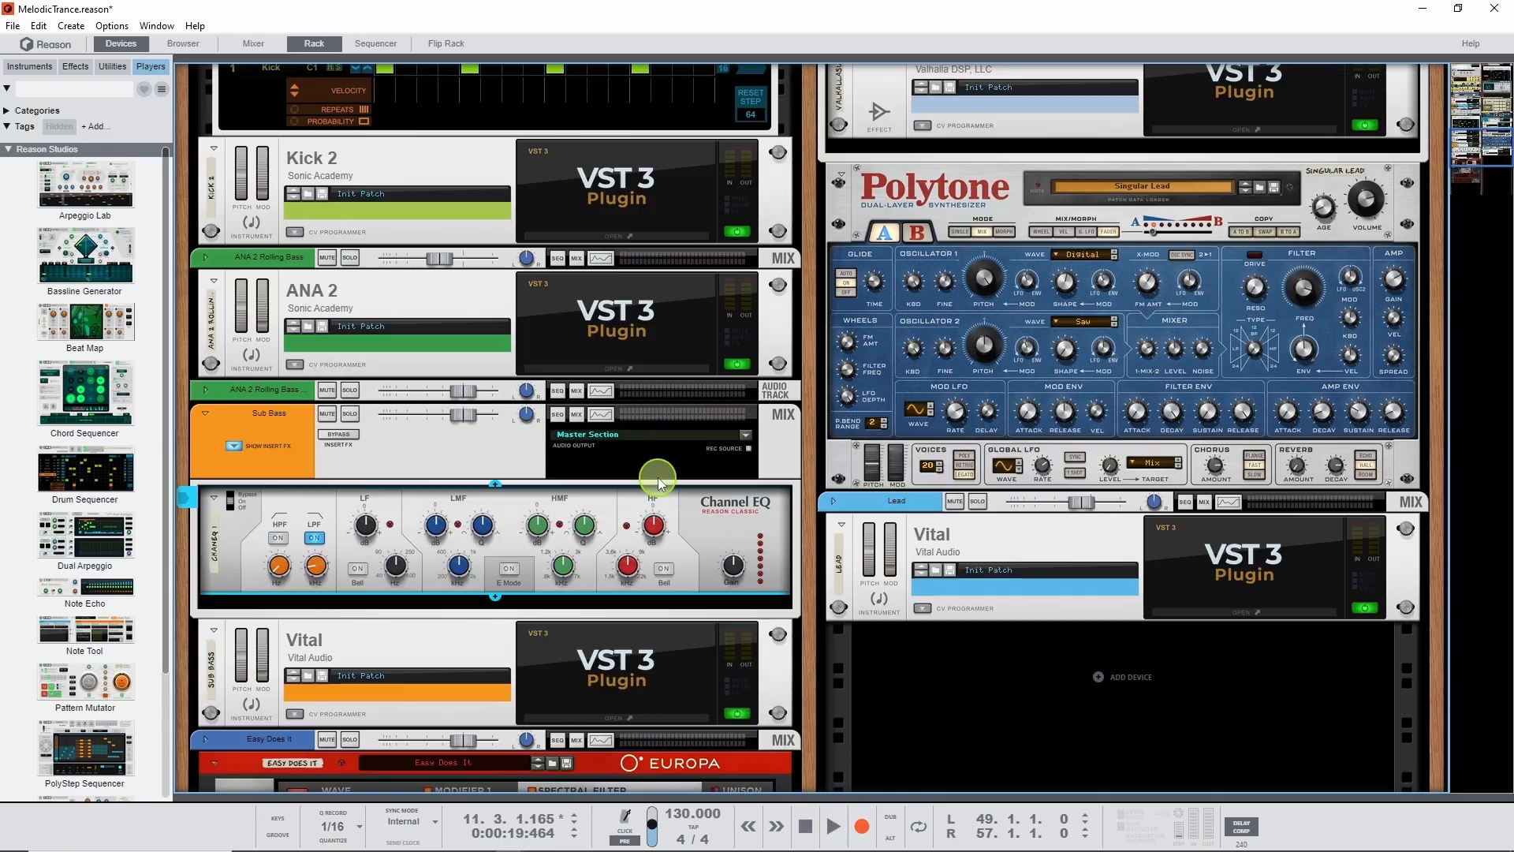
left_click(205, 392)
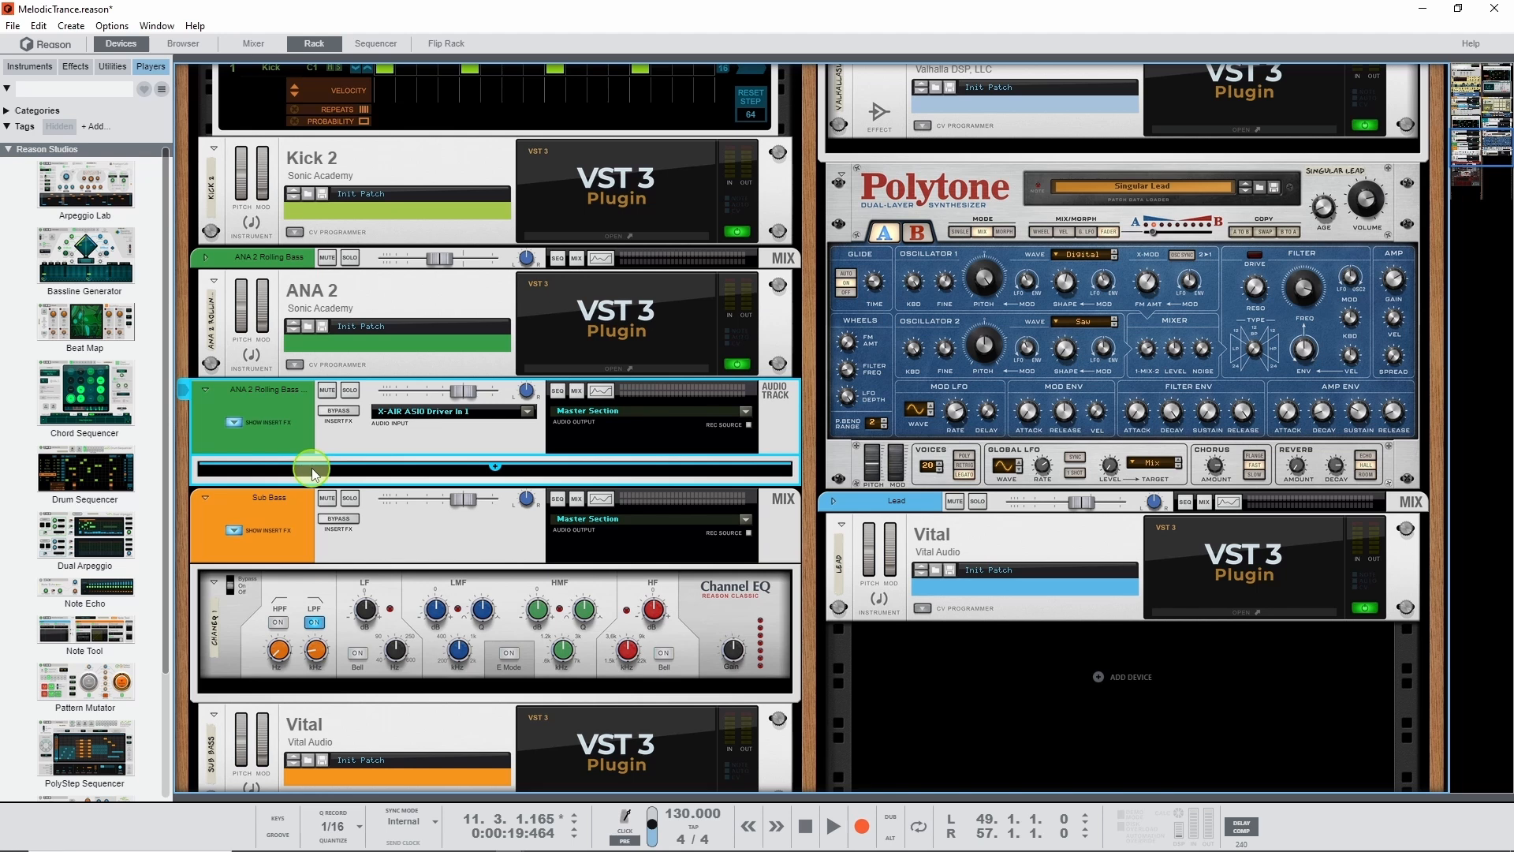
right_click(314, 473)
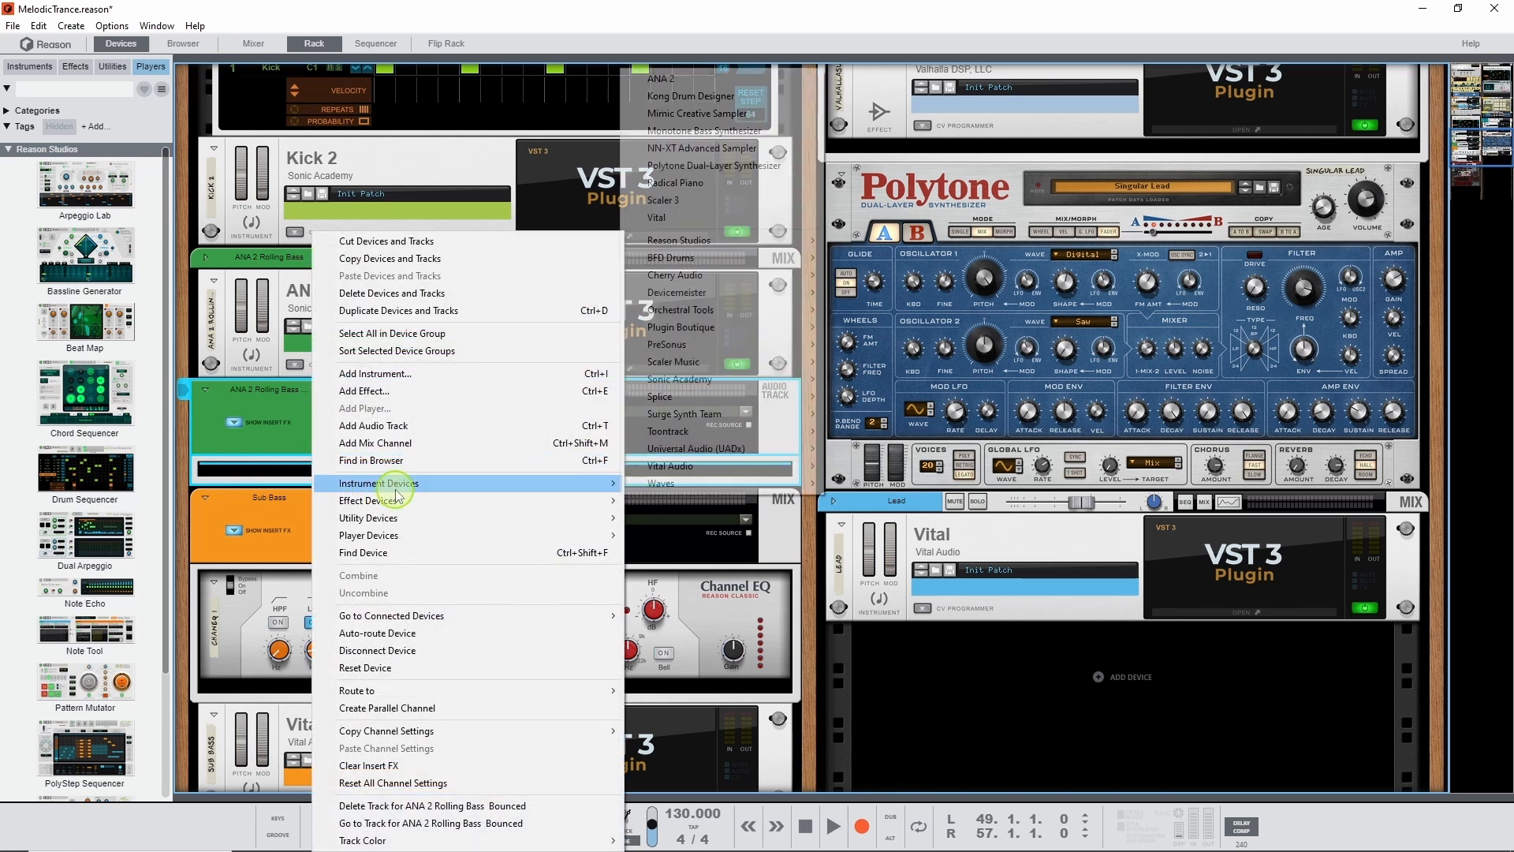
mouse_move(422, 503)
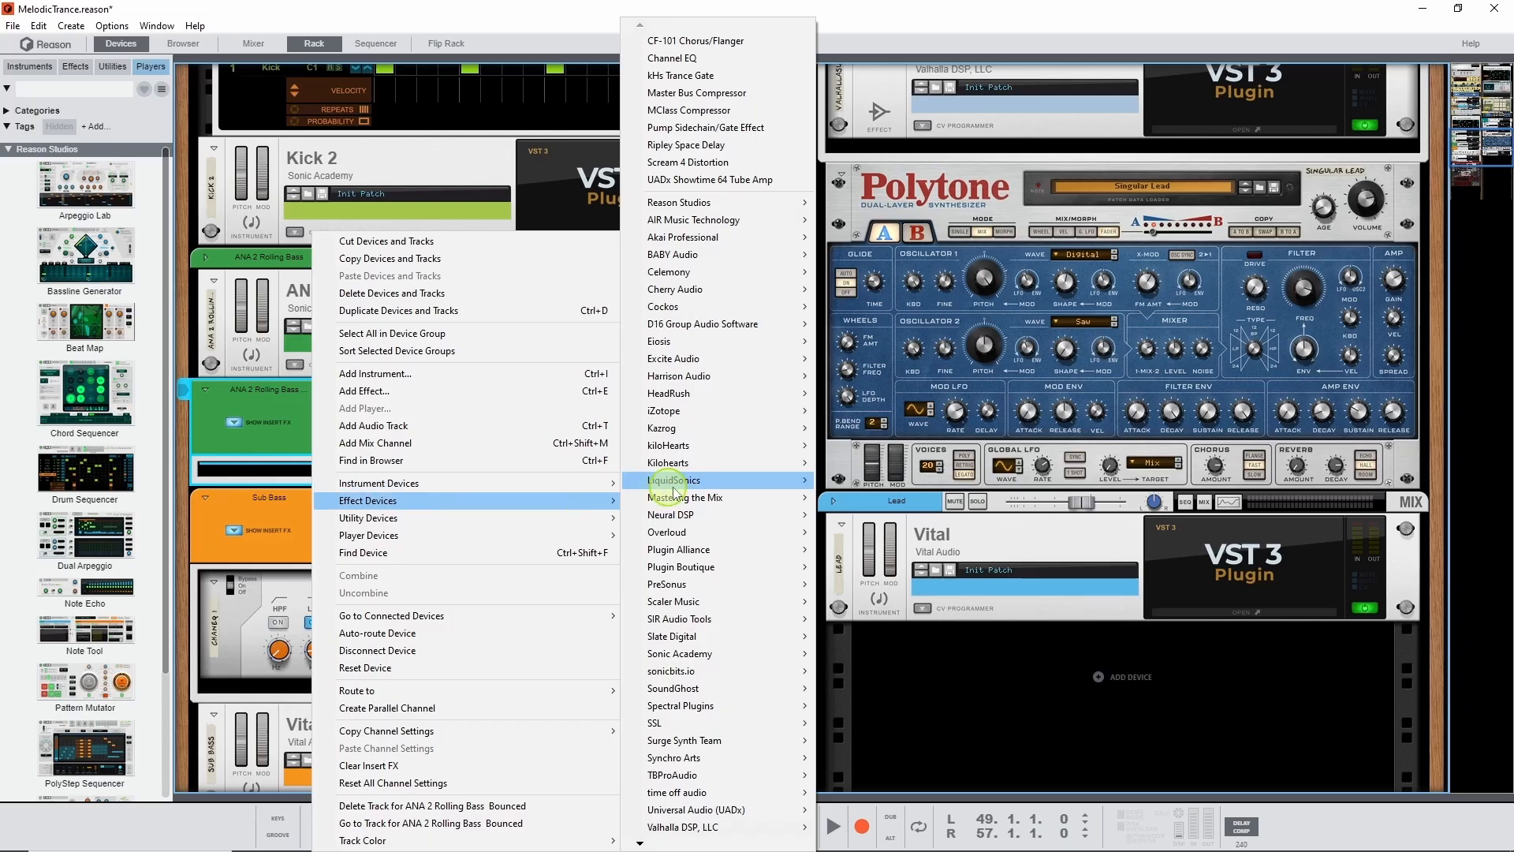
mouse_move(756, 210)
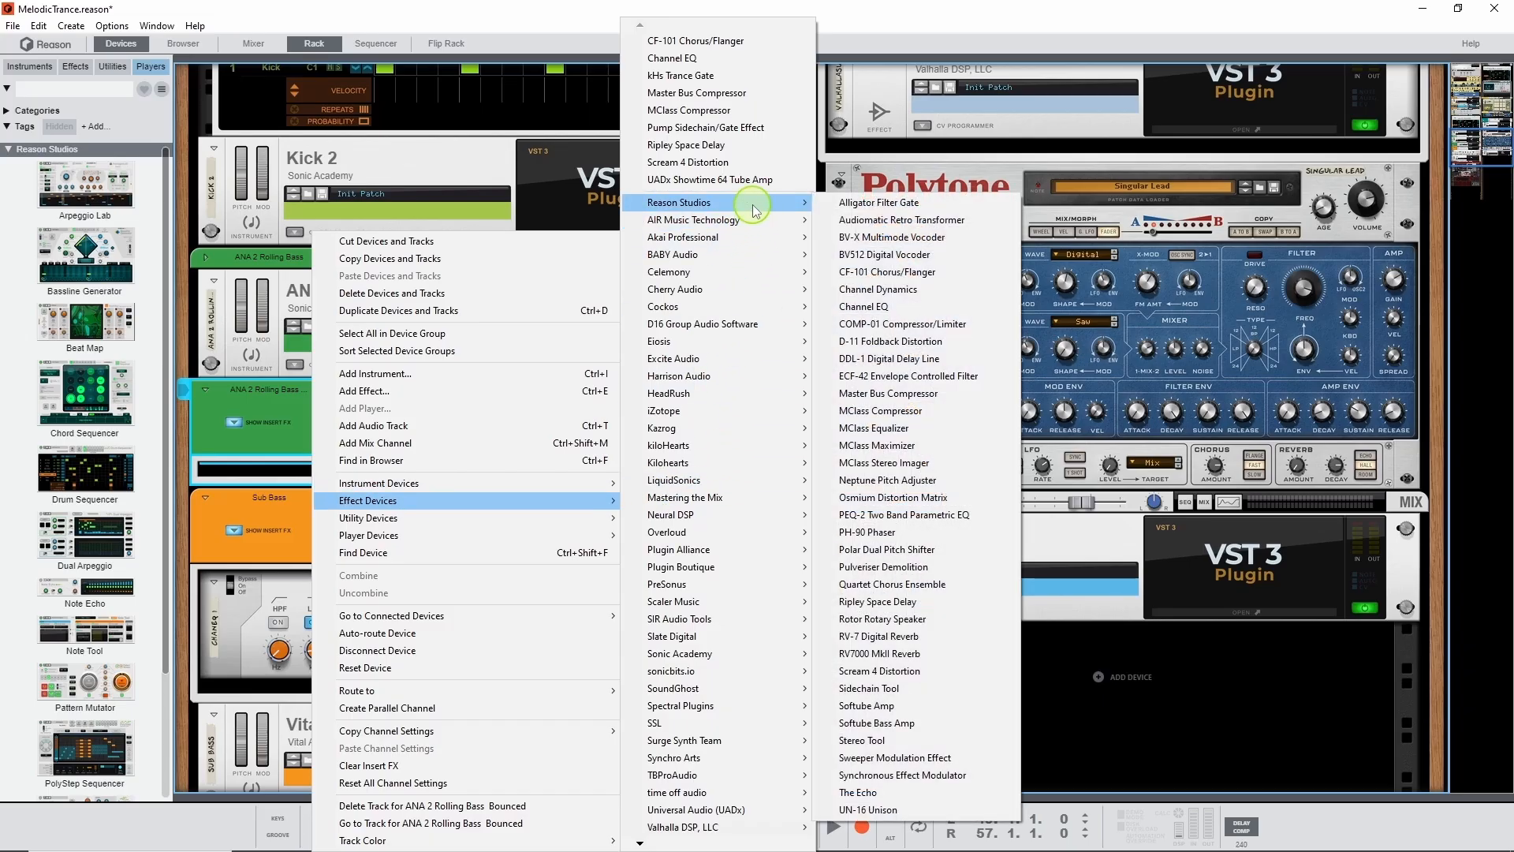
left_click(863, 306)
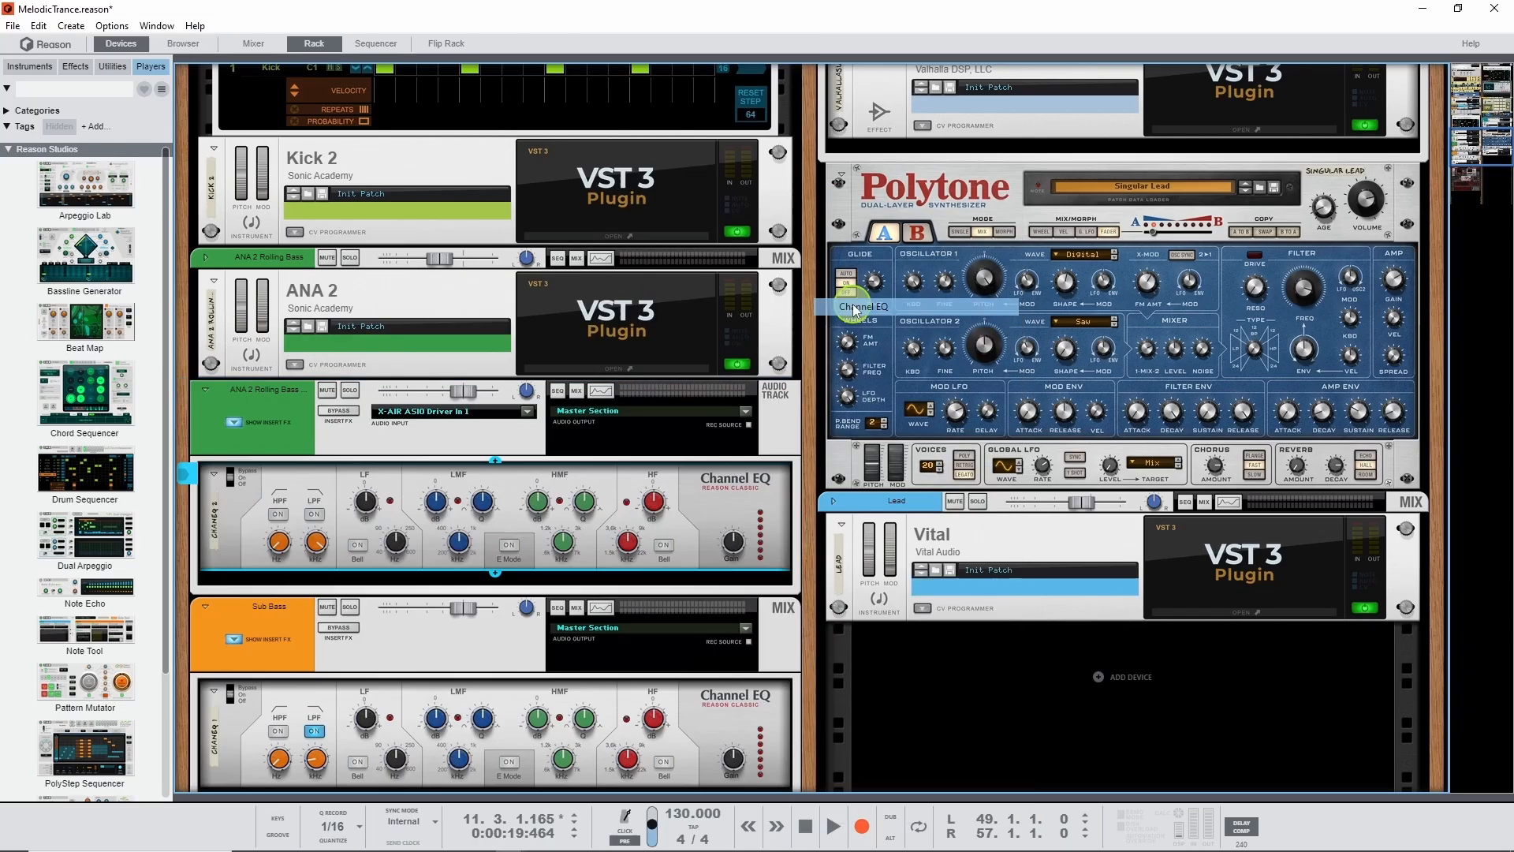
Turn on the high-pass filter of the bounced rolling bass's Channel EQ and raise its cutoff to roughly 200 Hz
left_click(279, 515)
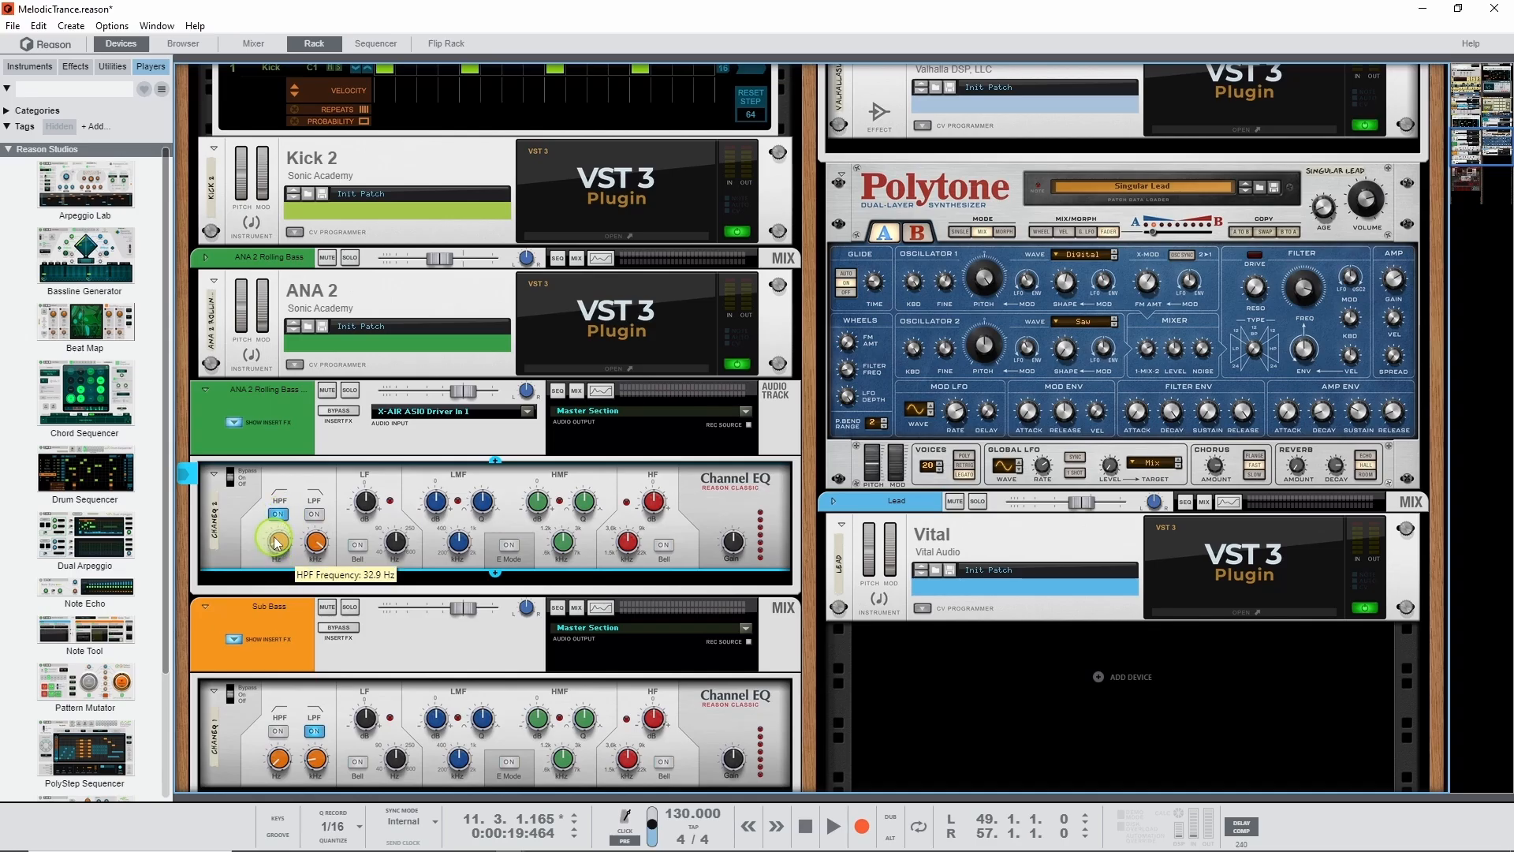
left_click_drag(279, 527, 279, 518)
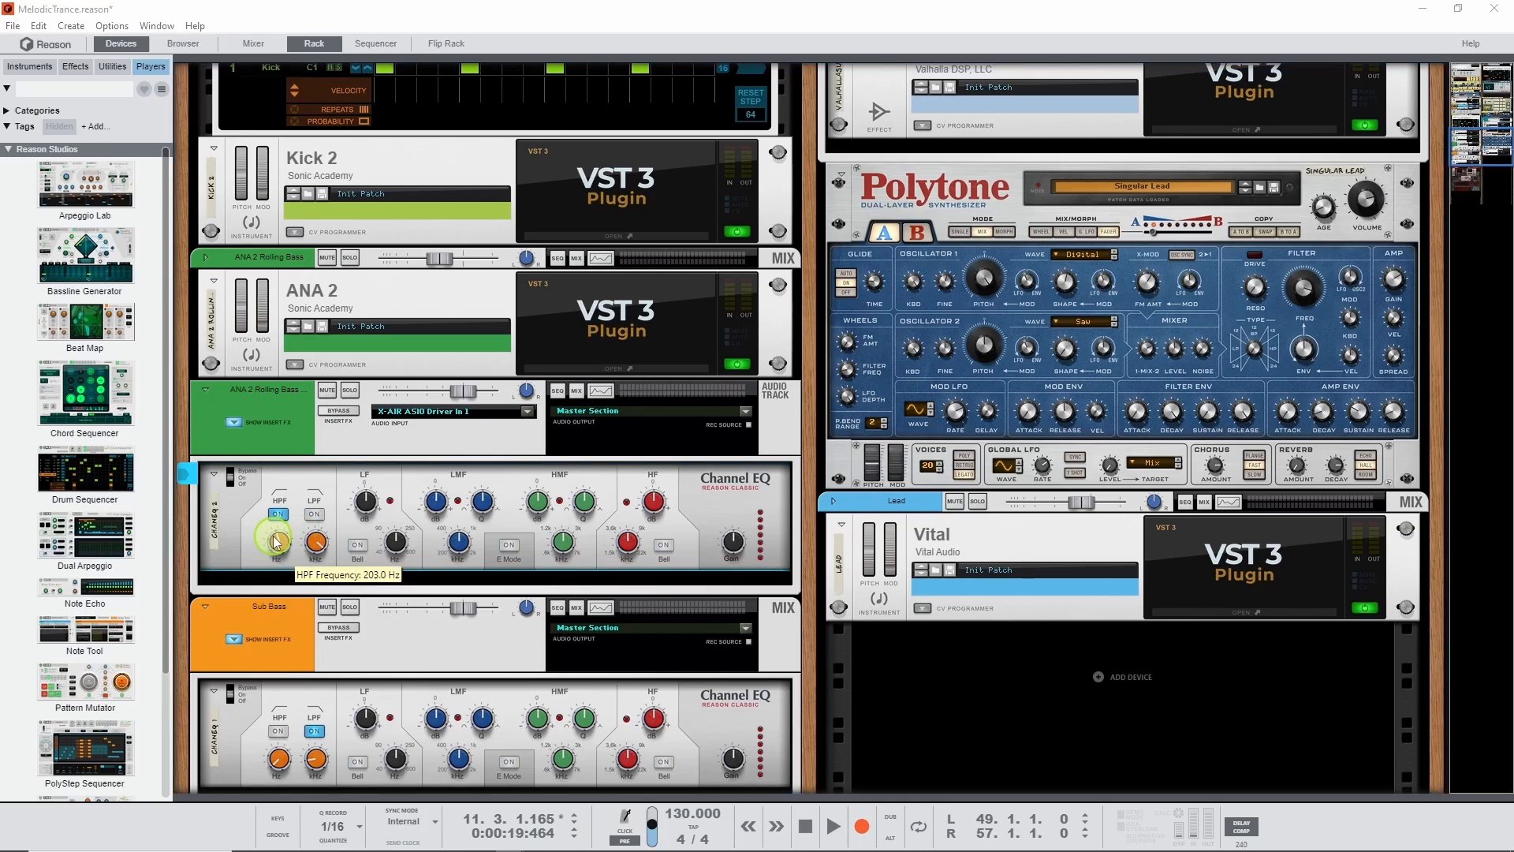
left_click_drag(278, 541, 276, 544)
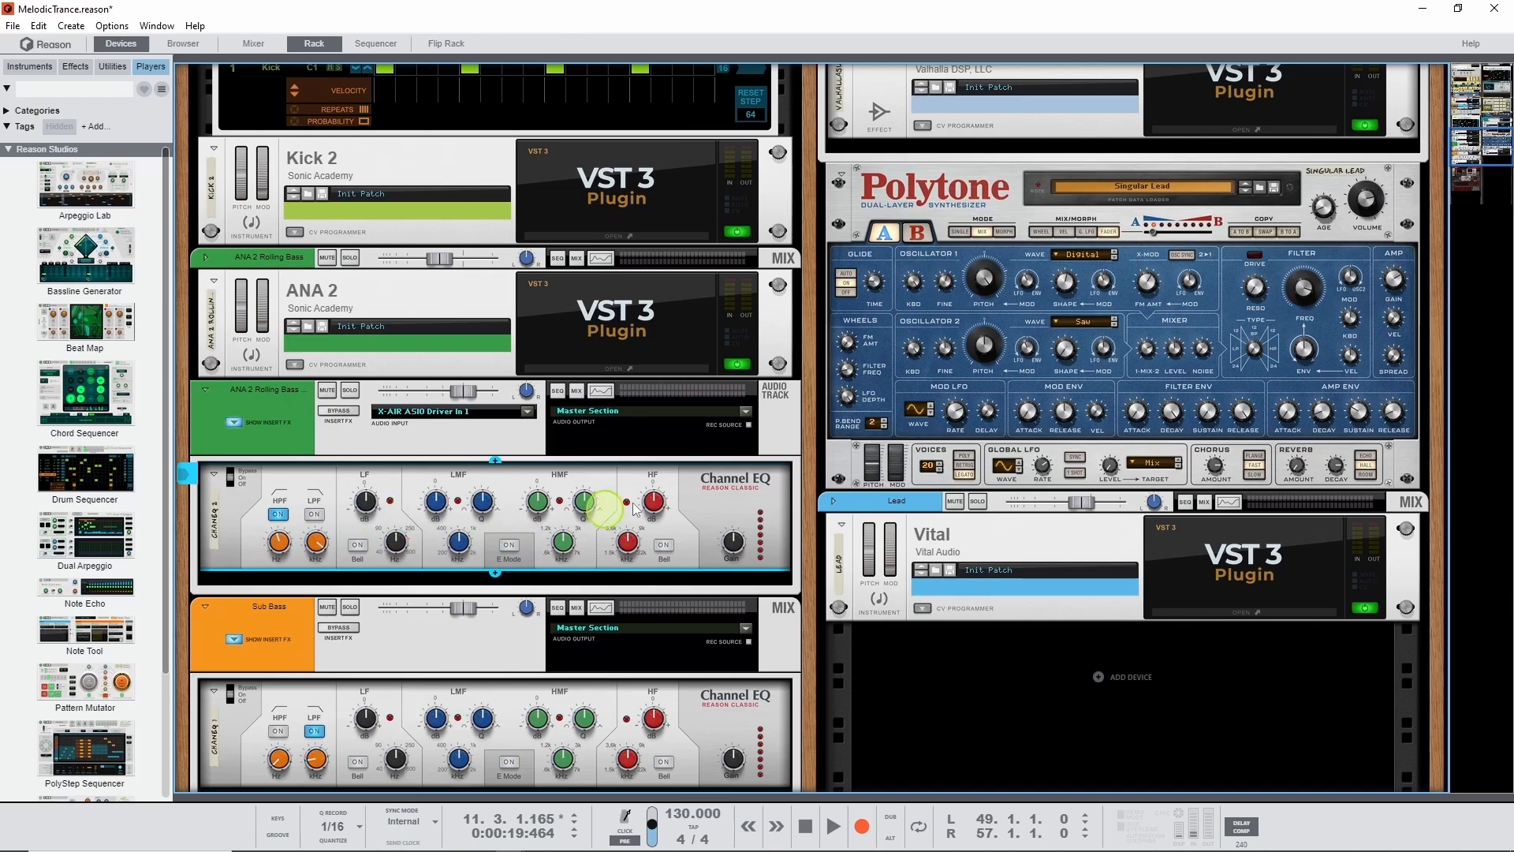
Play the song, compare the bounced rolling bass with its EQ's high-pass filter off and on, and stop playback
left_click(826, 830)
left_click(831, 834)
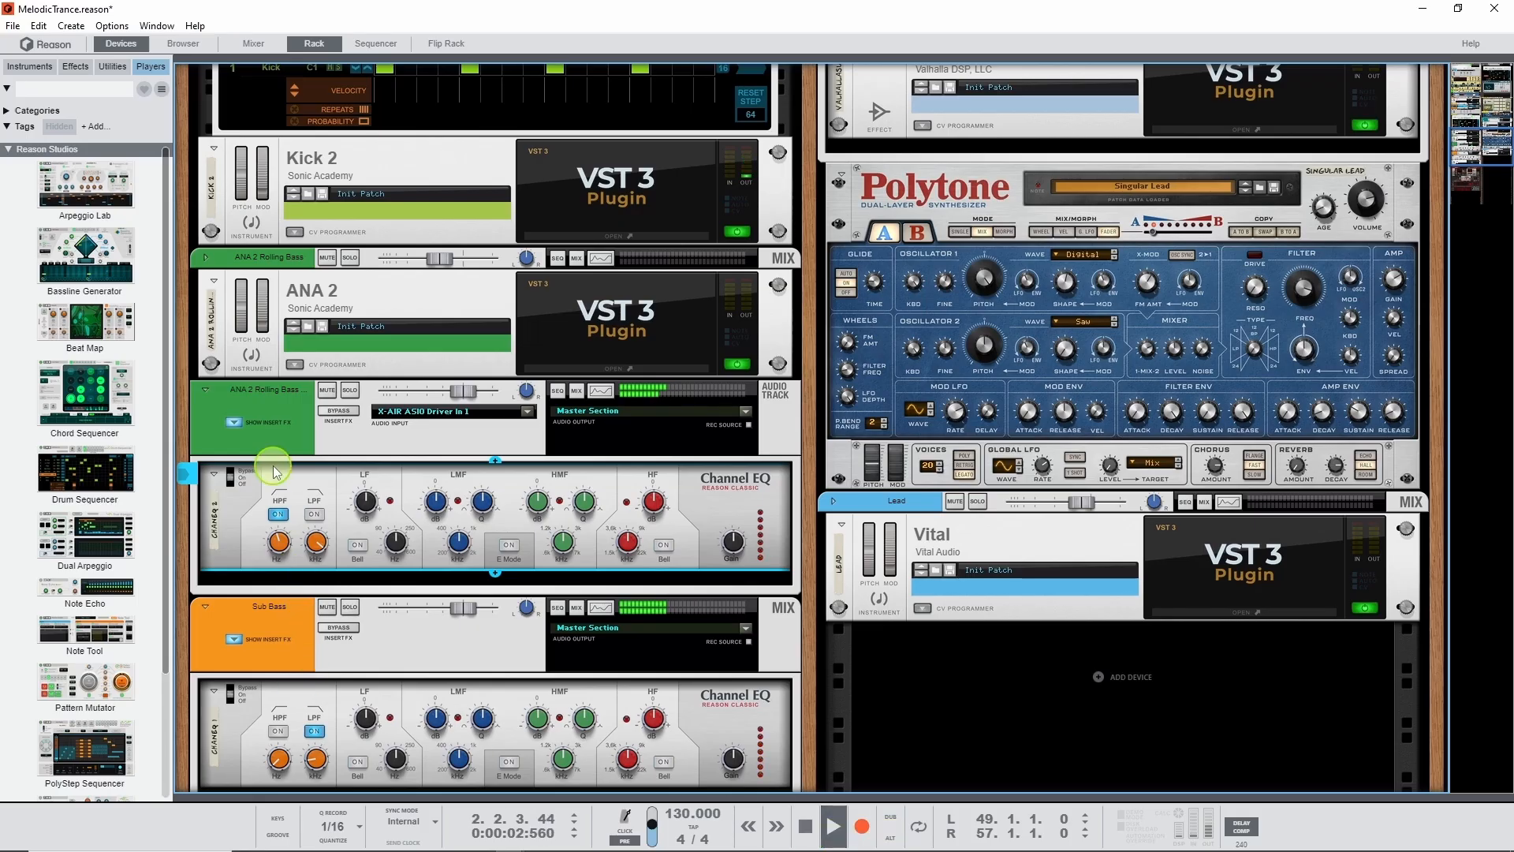
left_click(278, 516)
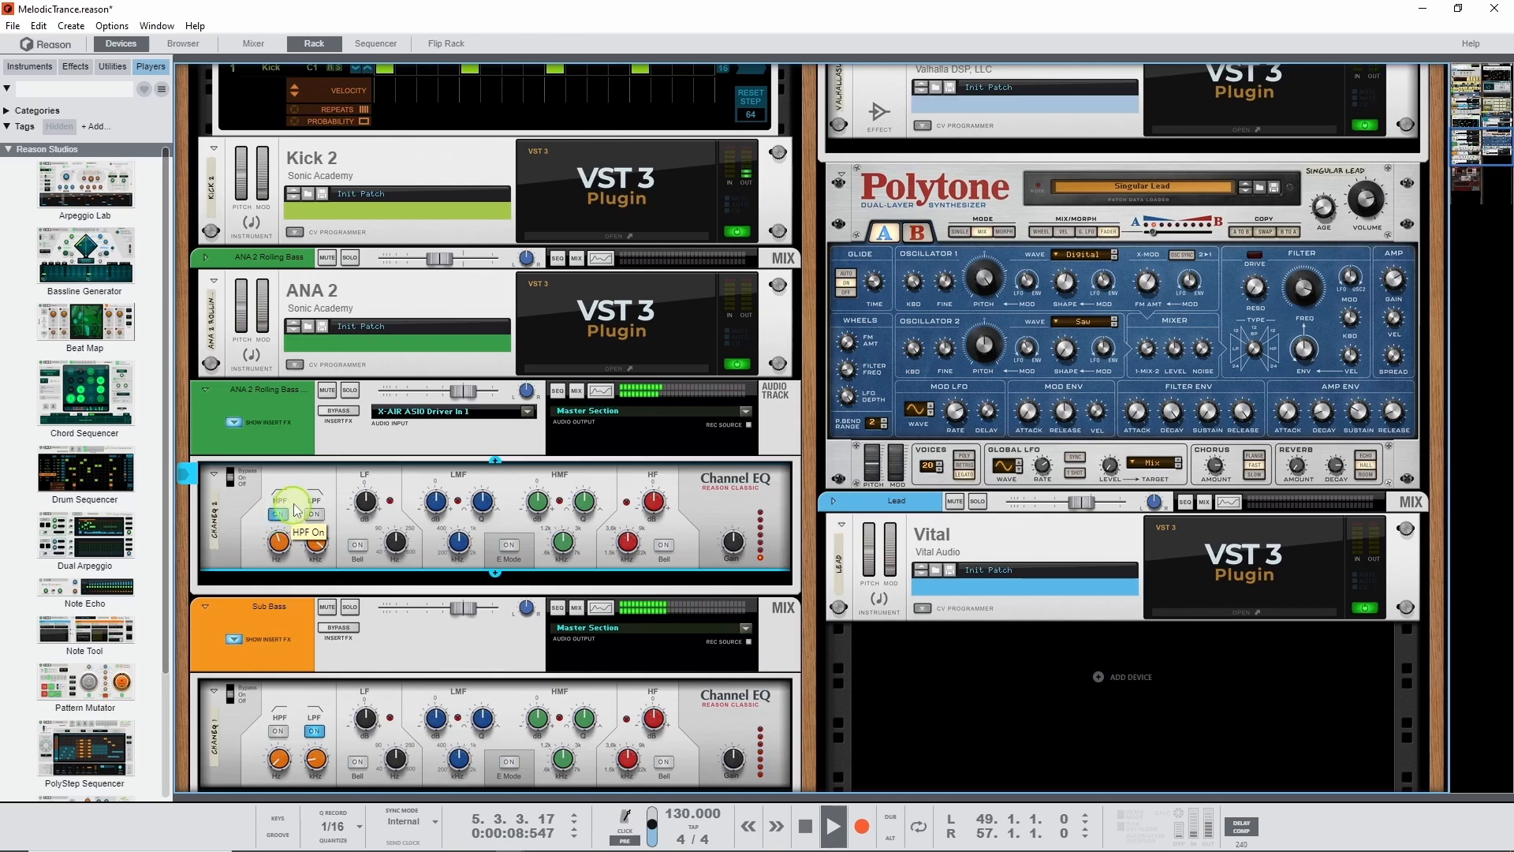
left_click(434, 498)
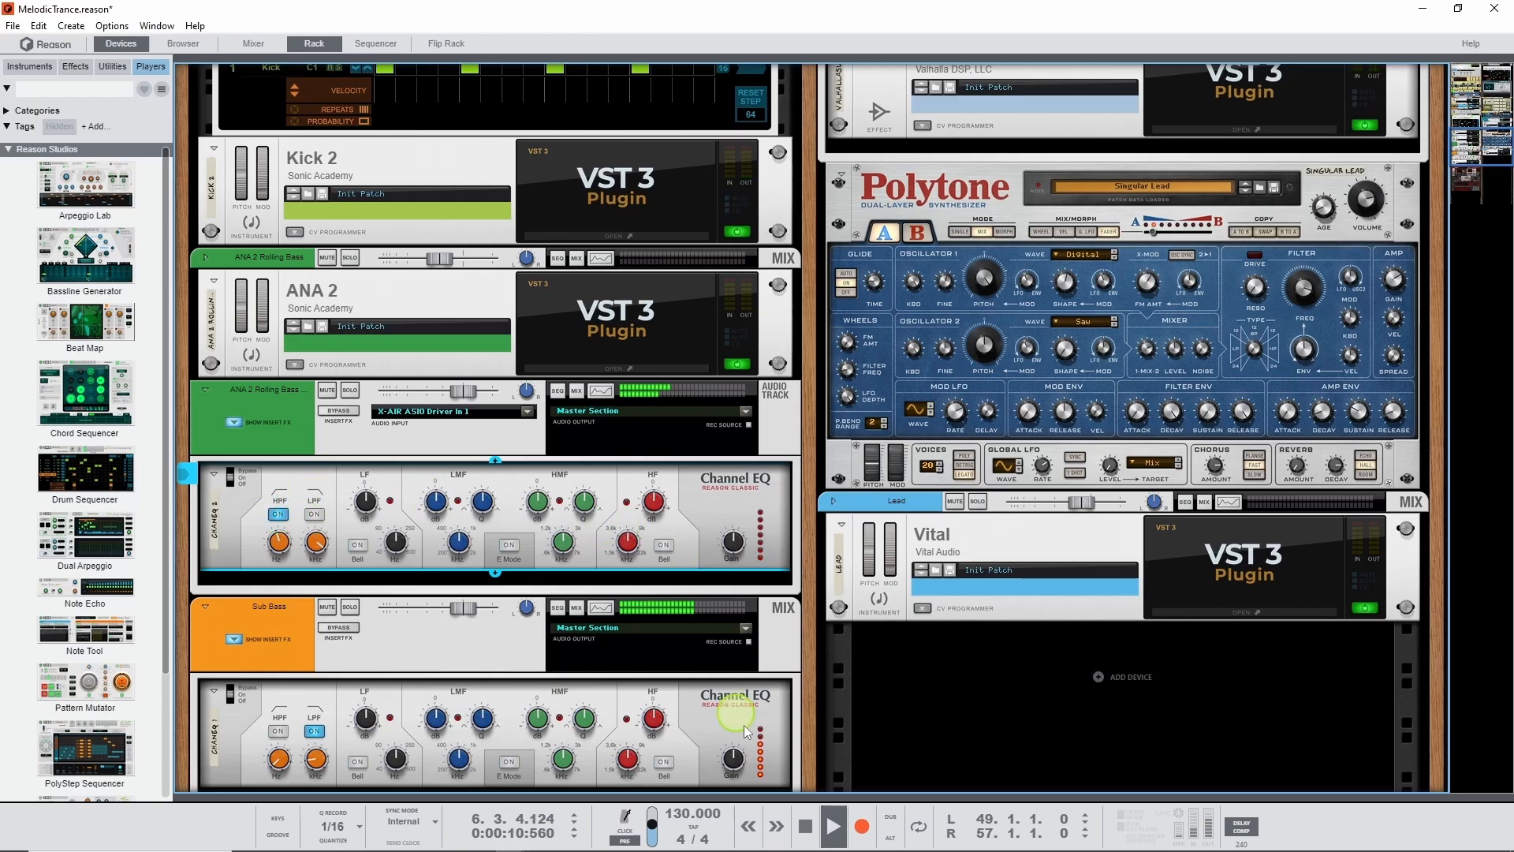
left_click(805, 826)
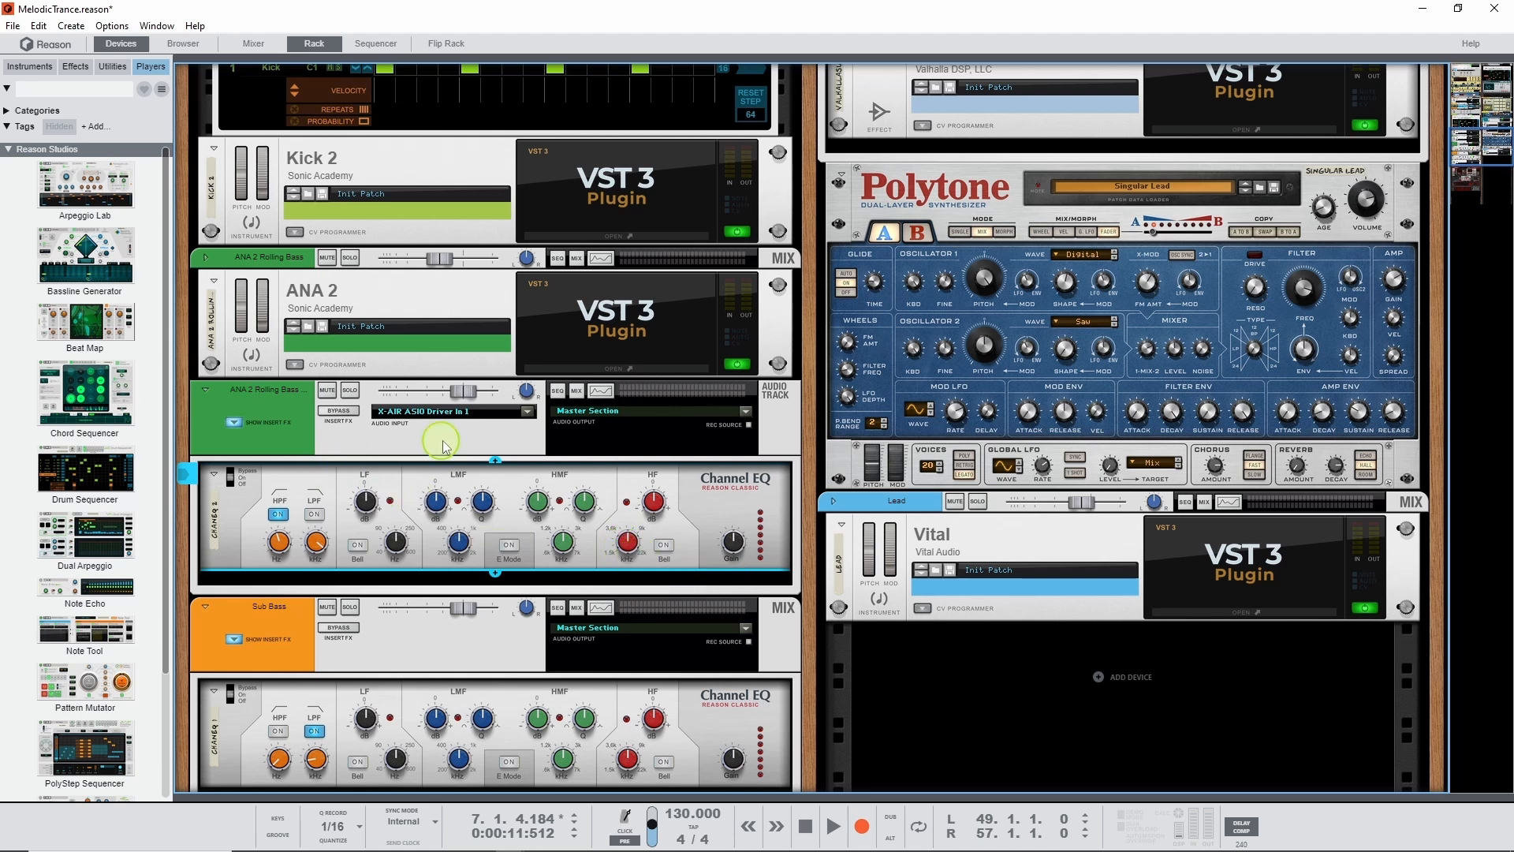
Add an Osmium Distortion Matrix as an insert effect on the bounced ANA 2 Rolling Bass track, ahead of its Channel EQ
left_click(234, 424)
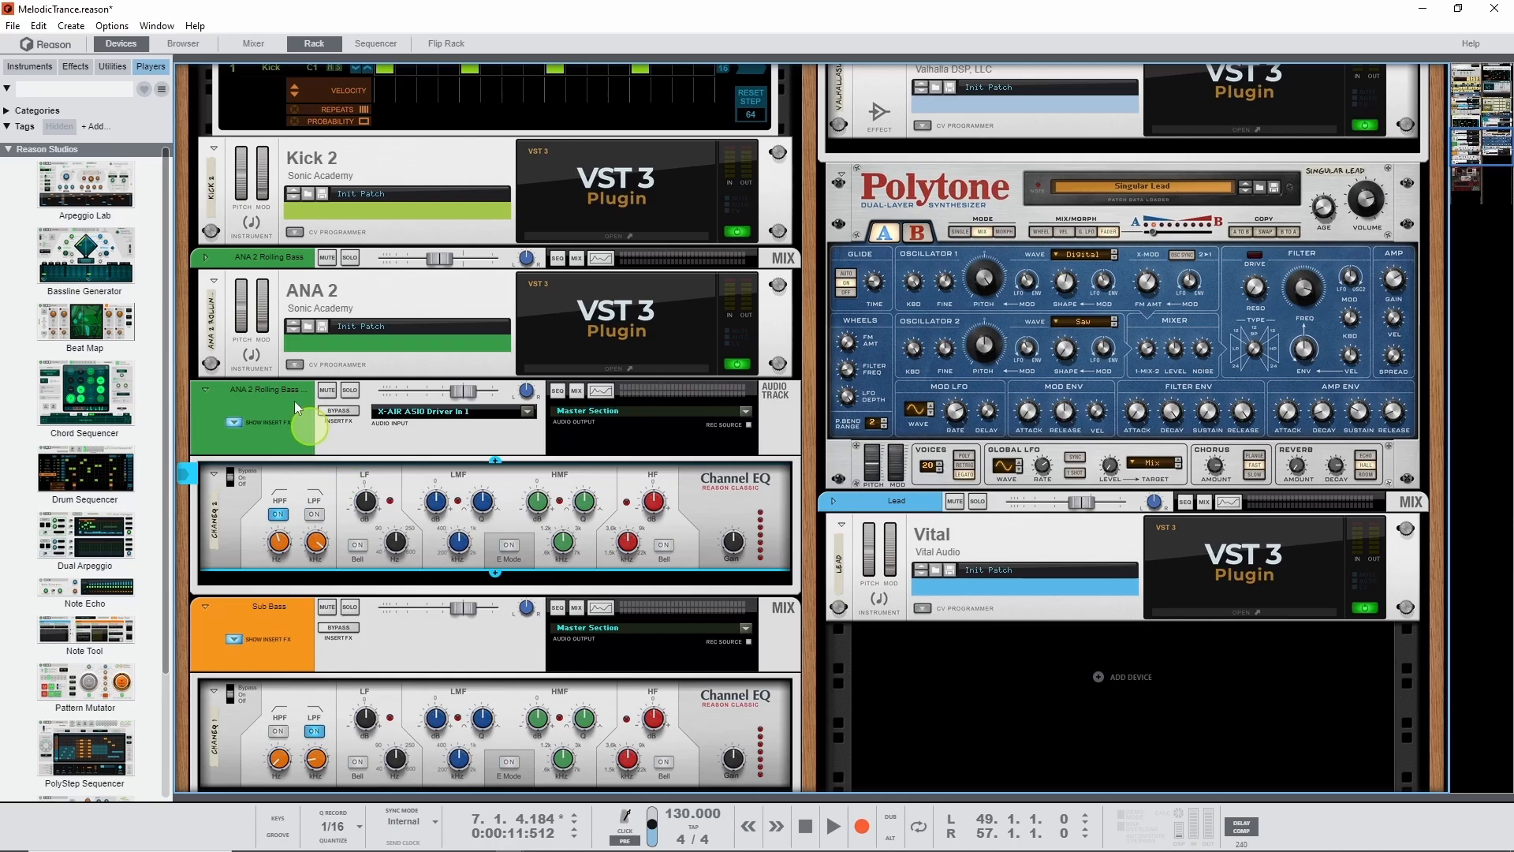
left_click(76, 66)
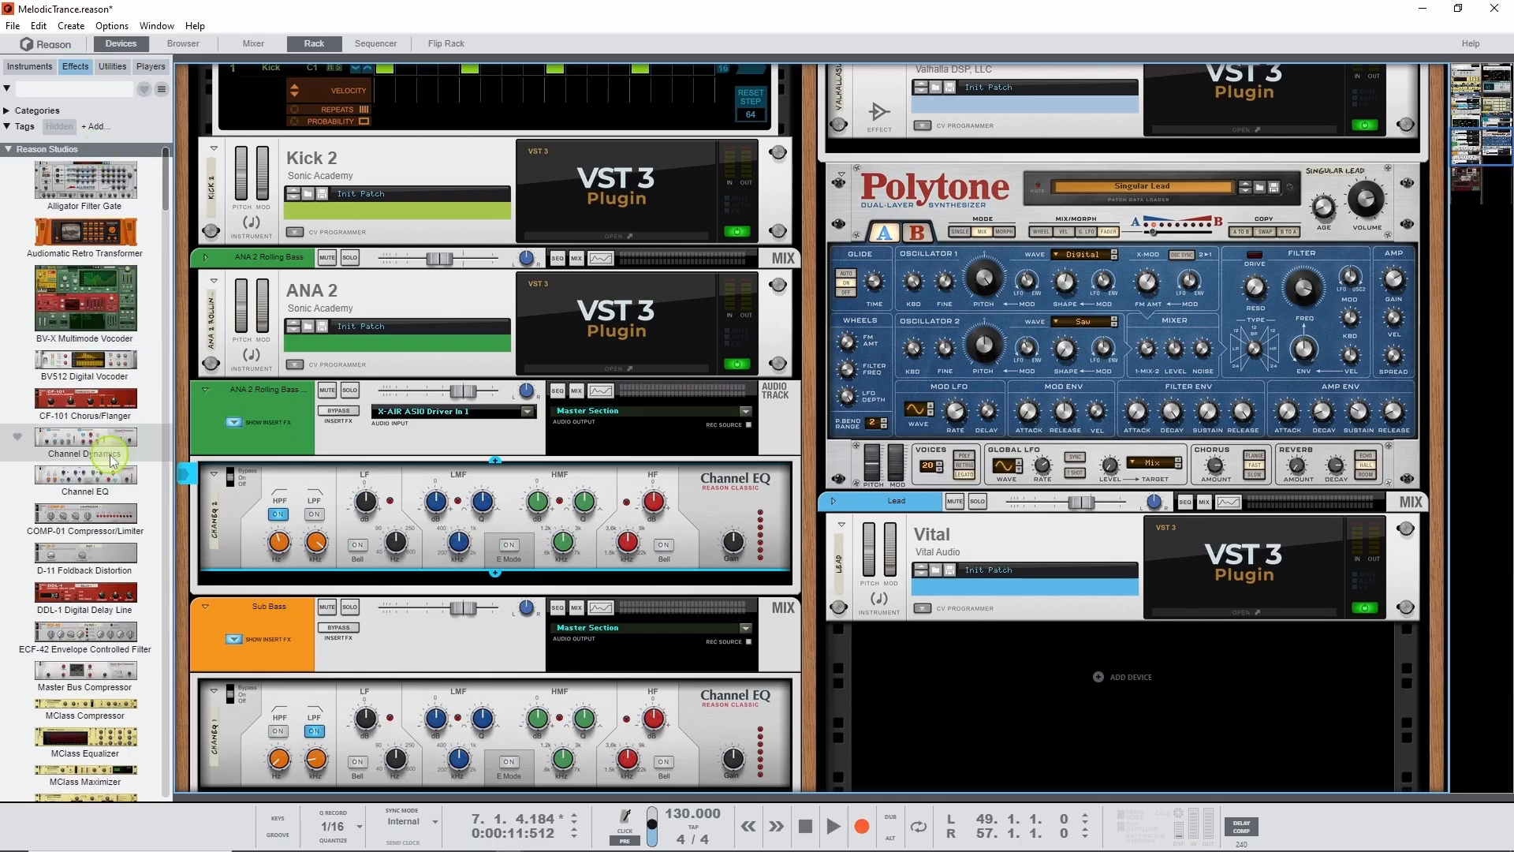
scroll(85, 517, "down", 3)
scroll(85, 528, "down", 3)
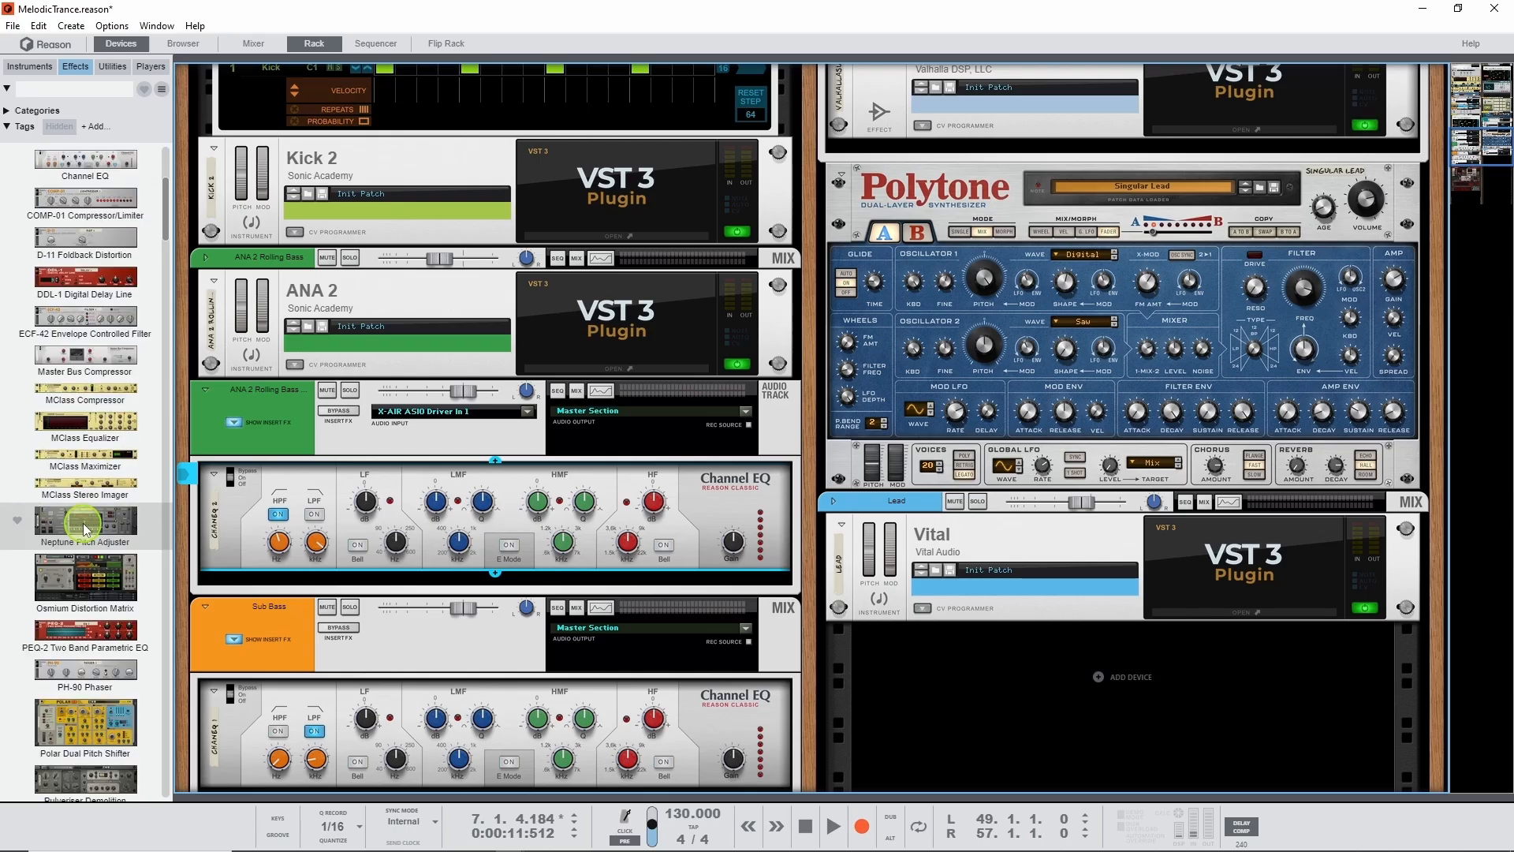
mouse_move(82, 519)
left_mouse_down()
mouse_move(440, 514)
mouse_move(83, 509)
mouse_move(159, 517)
mouse_move(500, 467)
left_mouse_up()
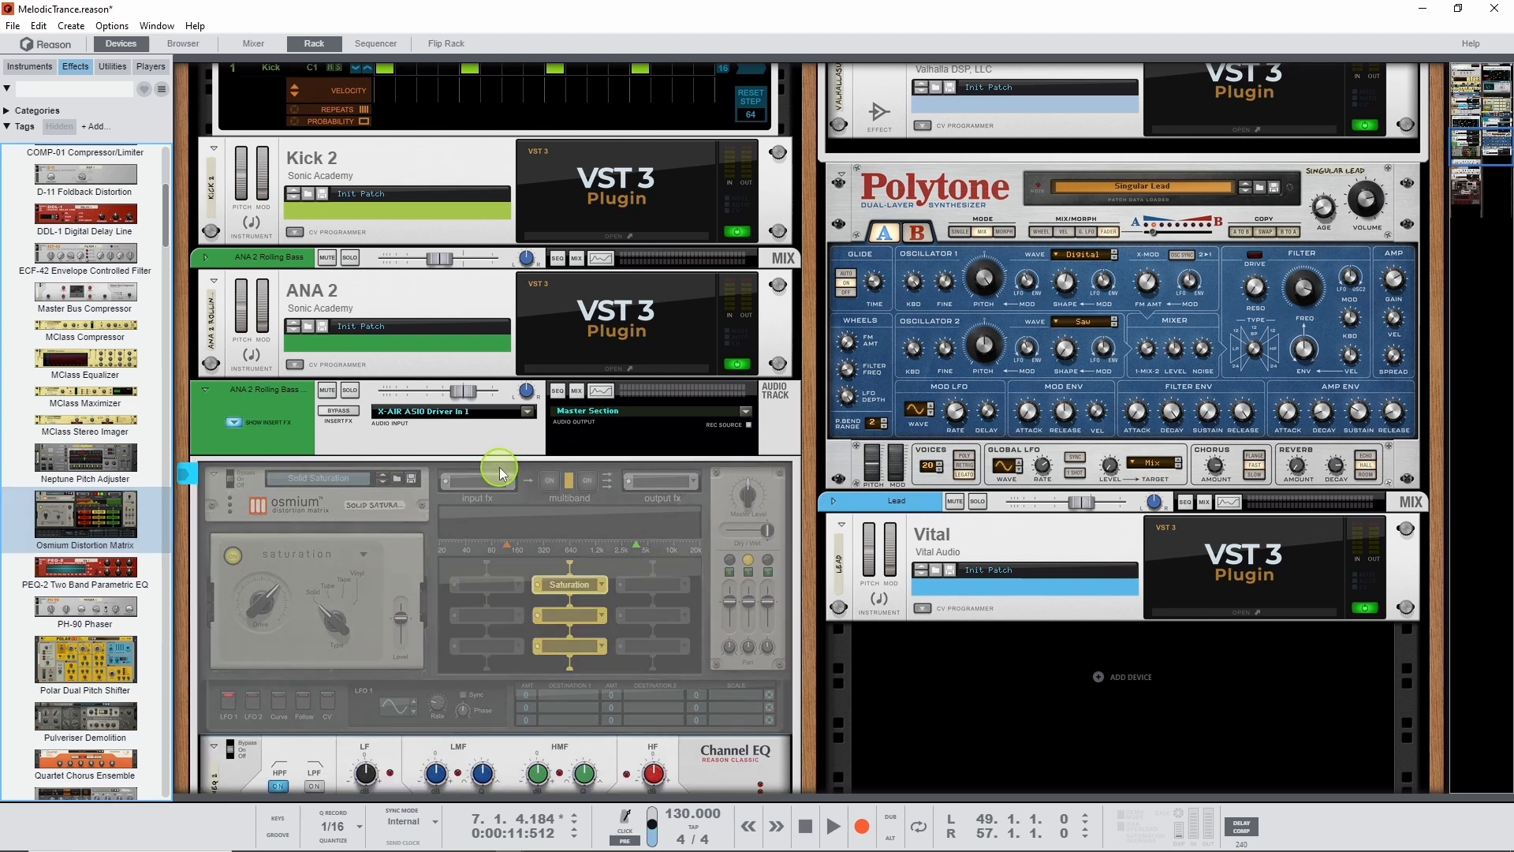
scroll(652, 586, "down", 2)
scroll(552, 505, "down", 2)
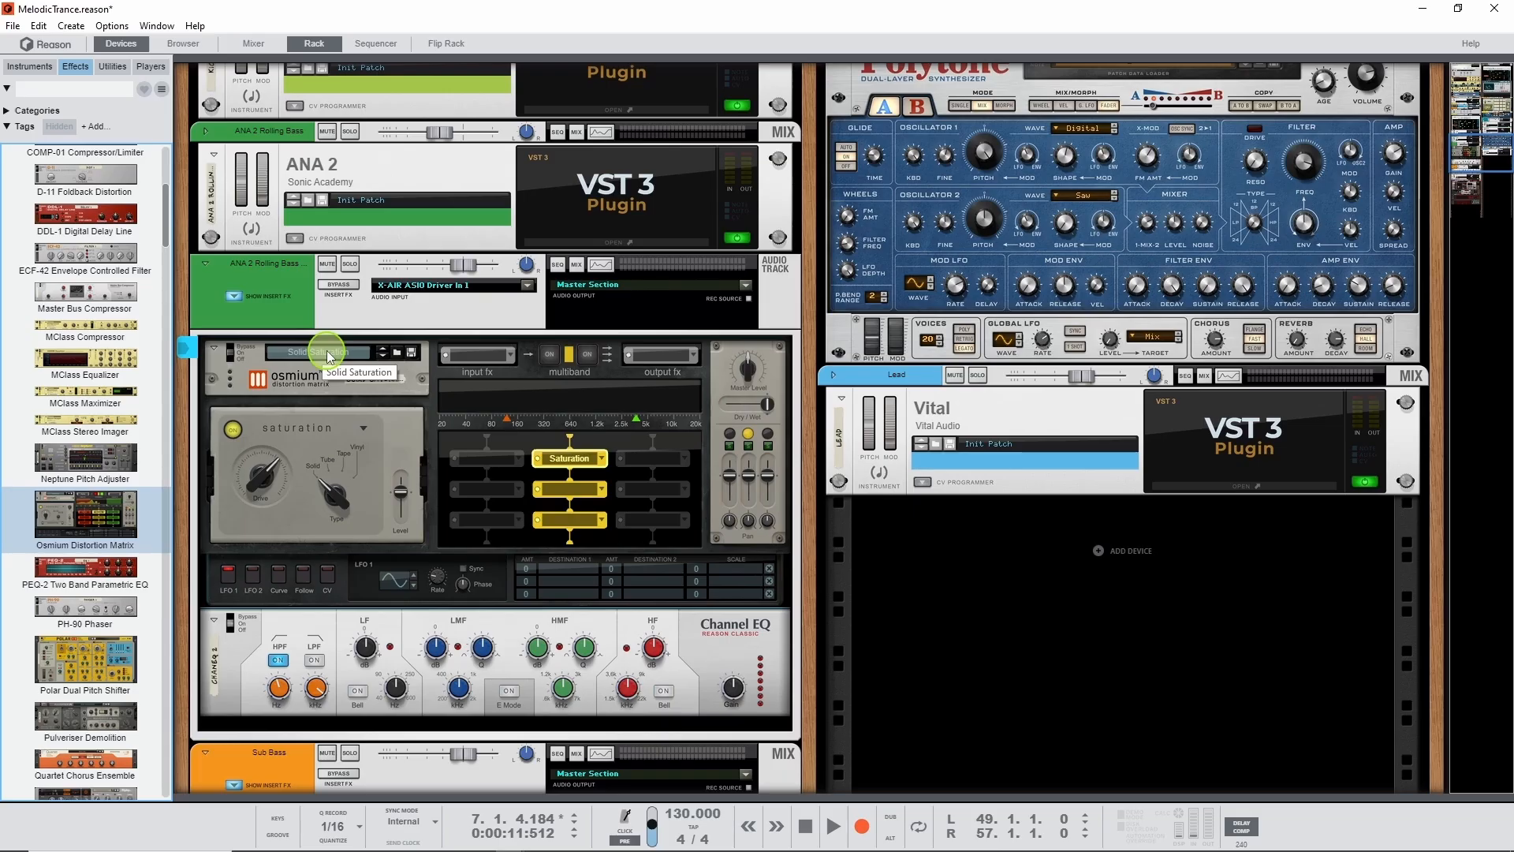
Solo the bounced rolling bass and adjust Osmium's saturation drive to about 18% while listening to playback
left_click_drag(260, 485, 257, 506)
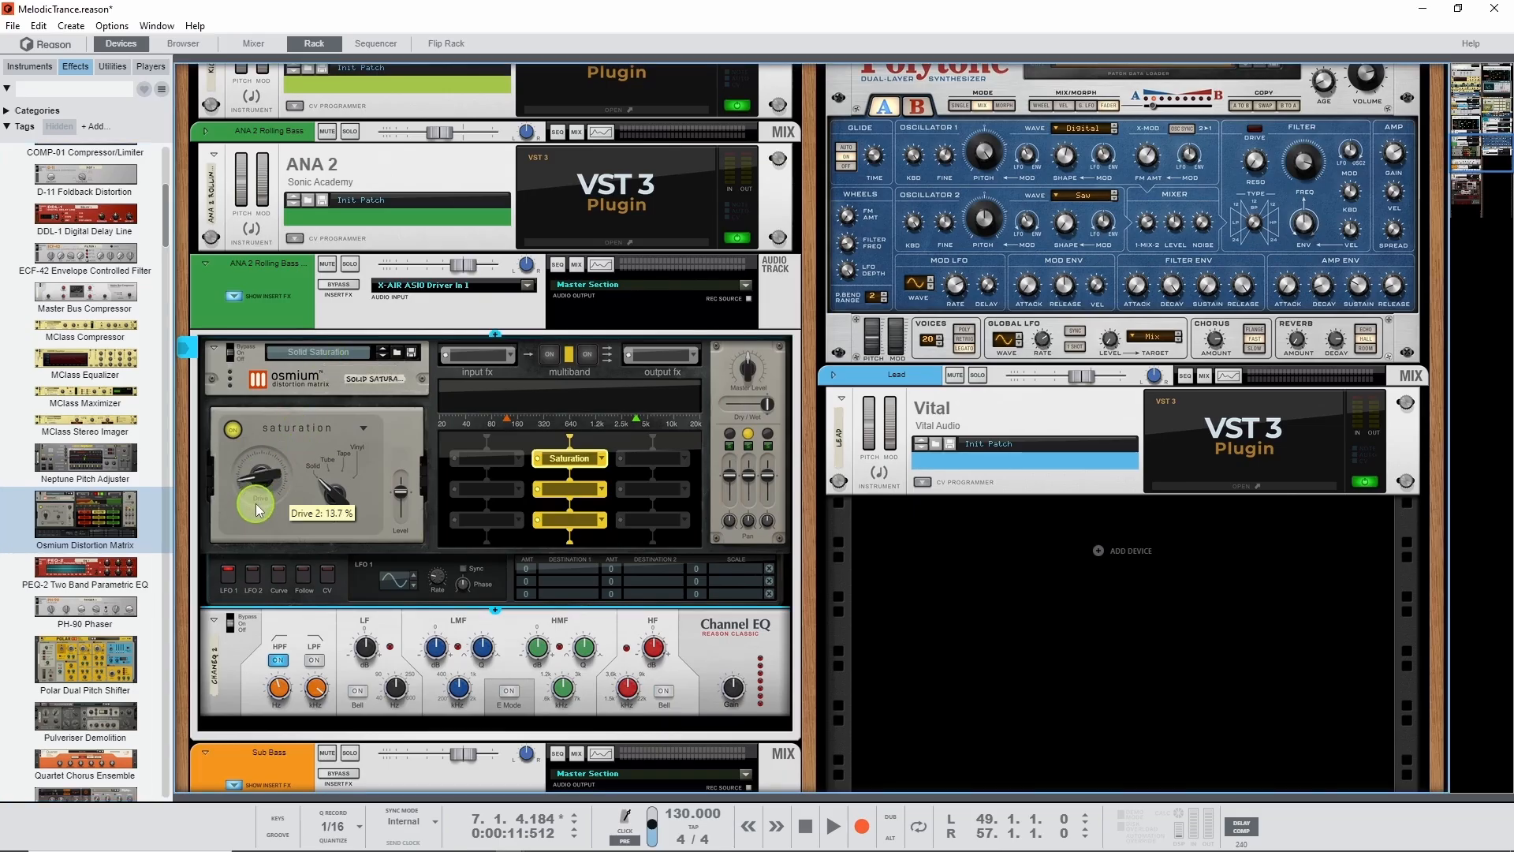
left_click(349, 264)
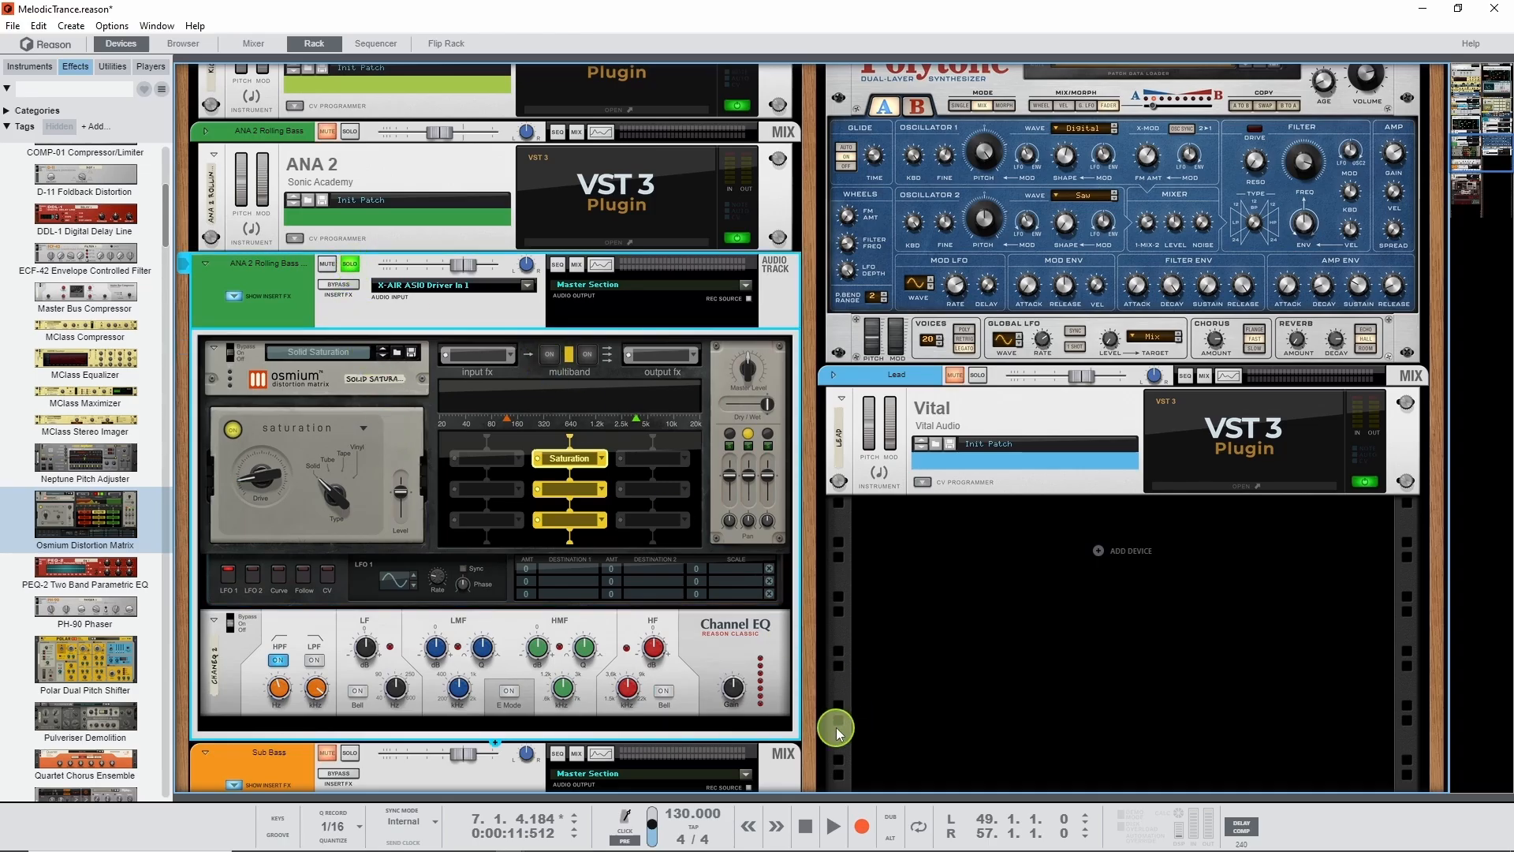
left_click(833, 828)
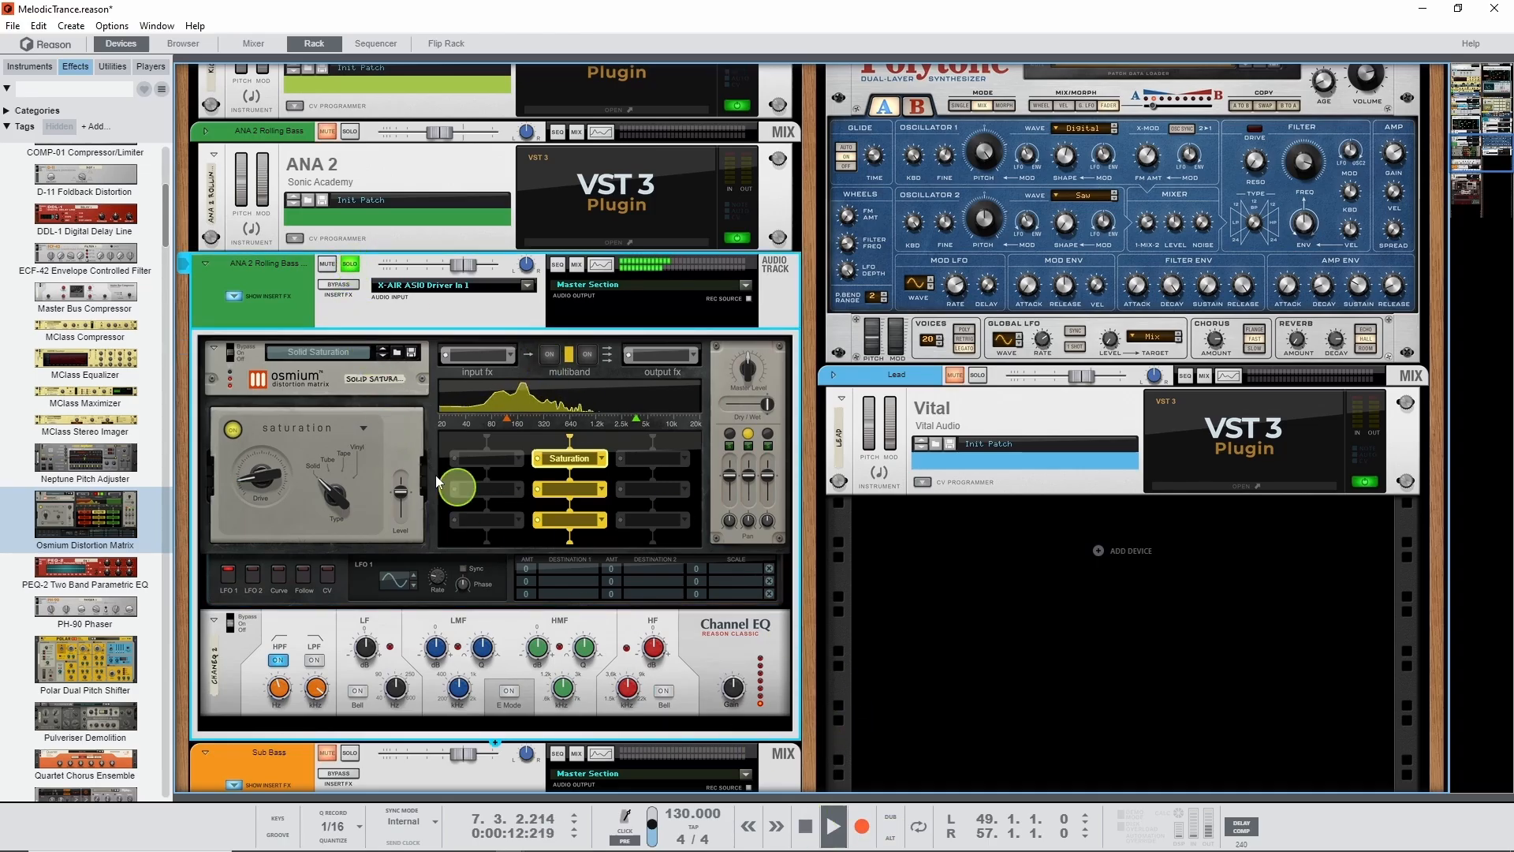
mouse_move(266, 489)
left_mouse_down()
mouse_move(265, 456)
mouse_move(258, 487)
left_mouse_up()
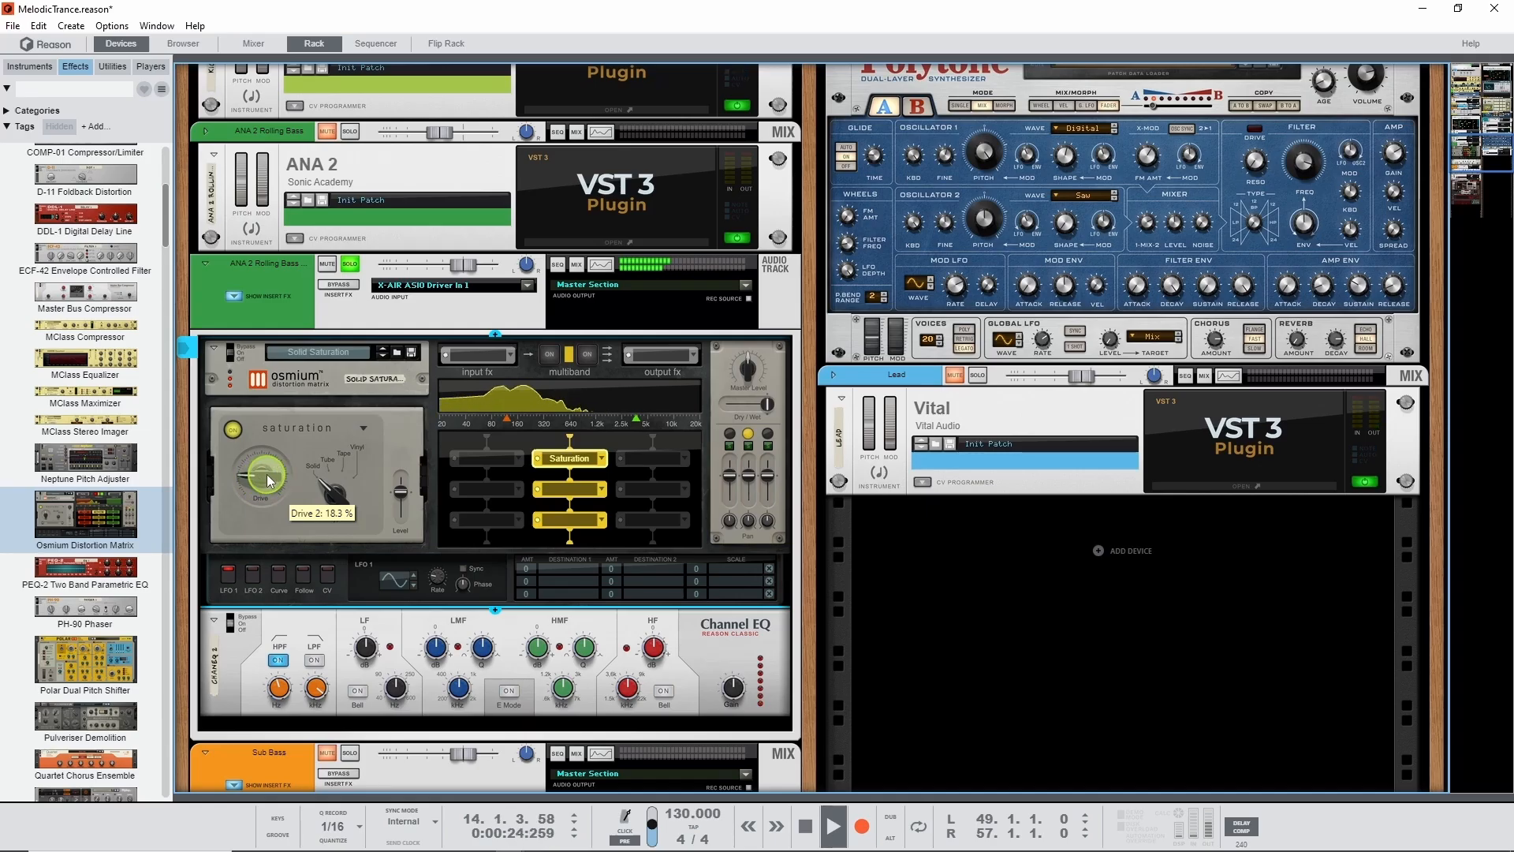
left_click(805, 826)
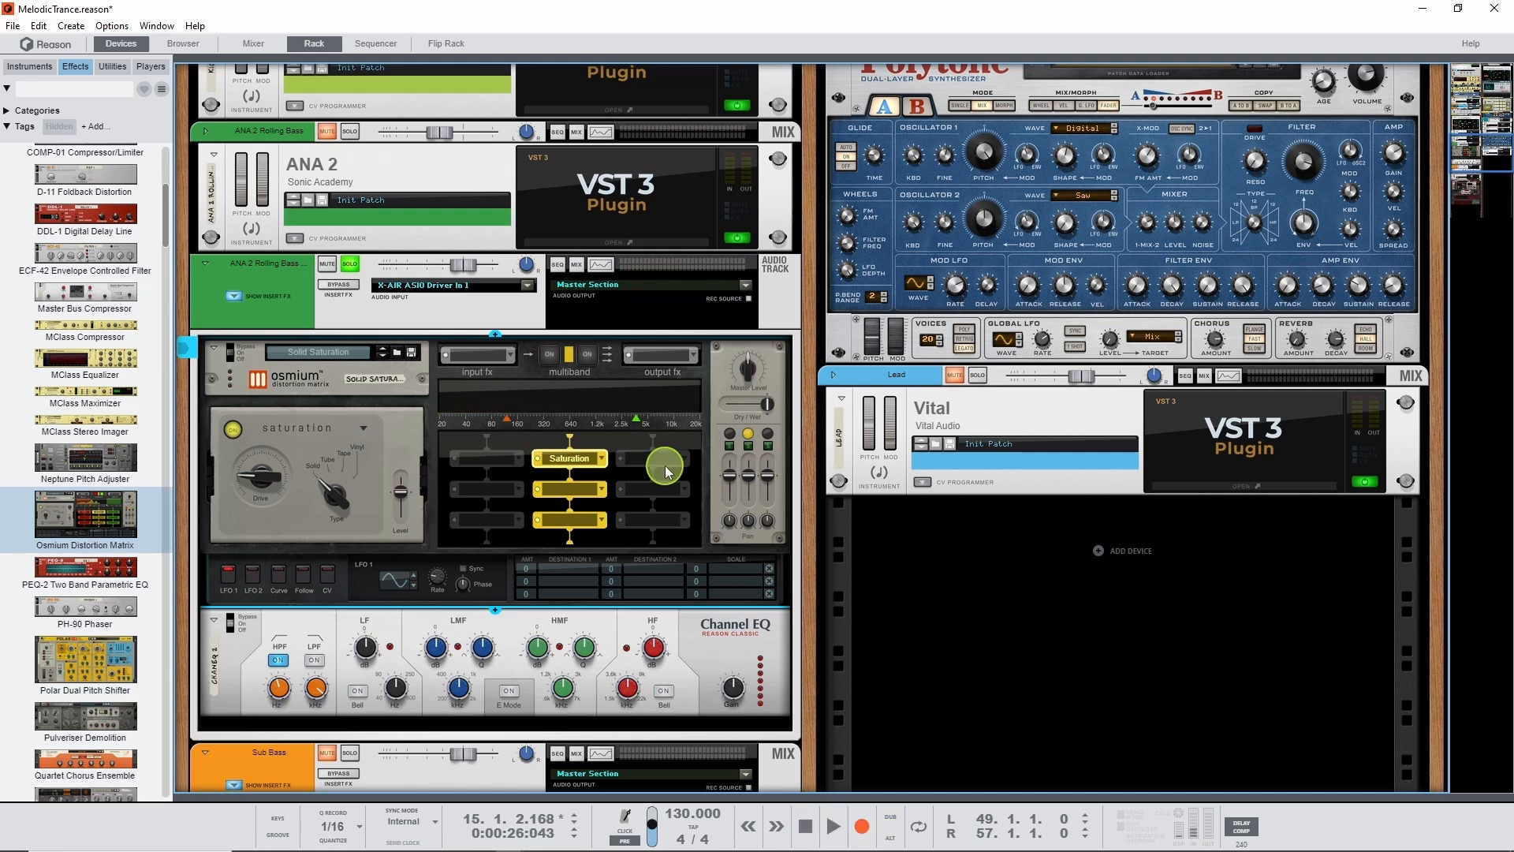
Enable Osmium's low and high bands, turn the saturation type toward Tube, and raise the drive during playback
left_click(549, 356)
left_click(588, 355)
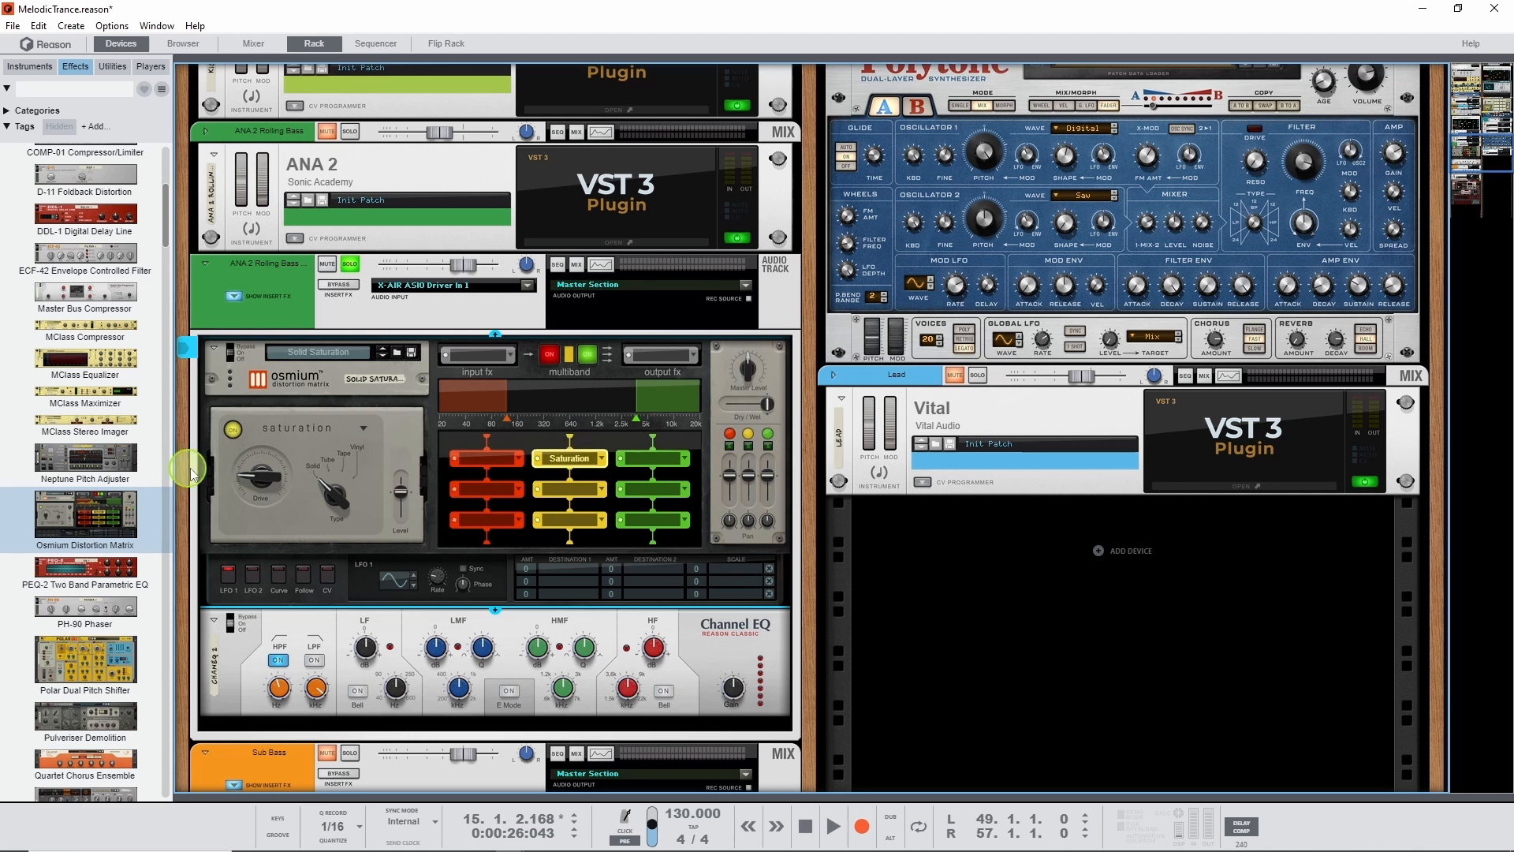
left_click_drag(329, 500, 330, 470)
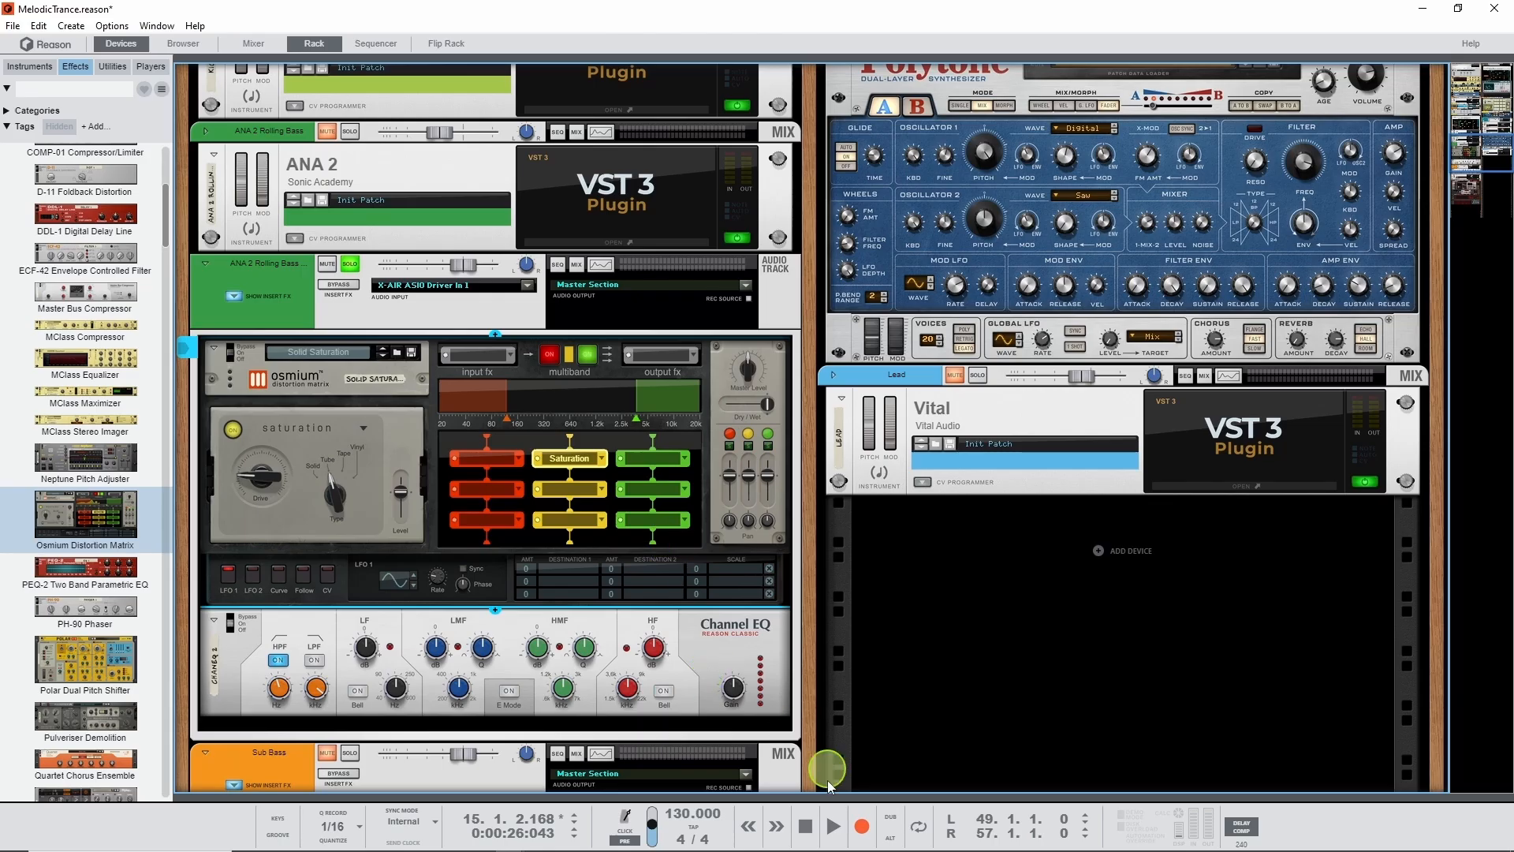
left_click(833, 829)
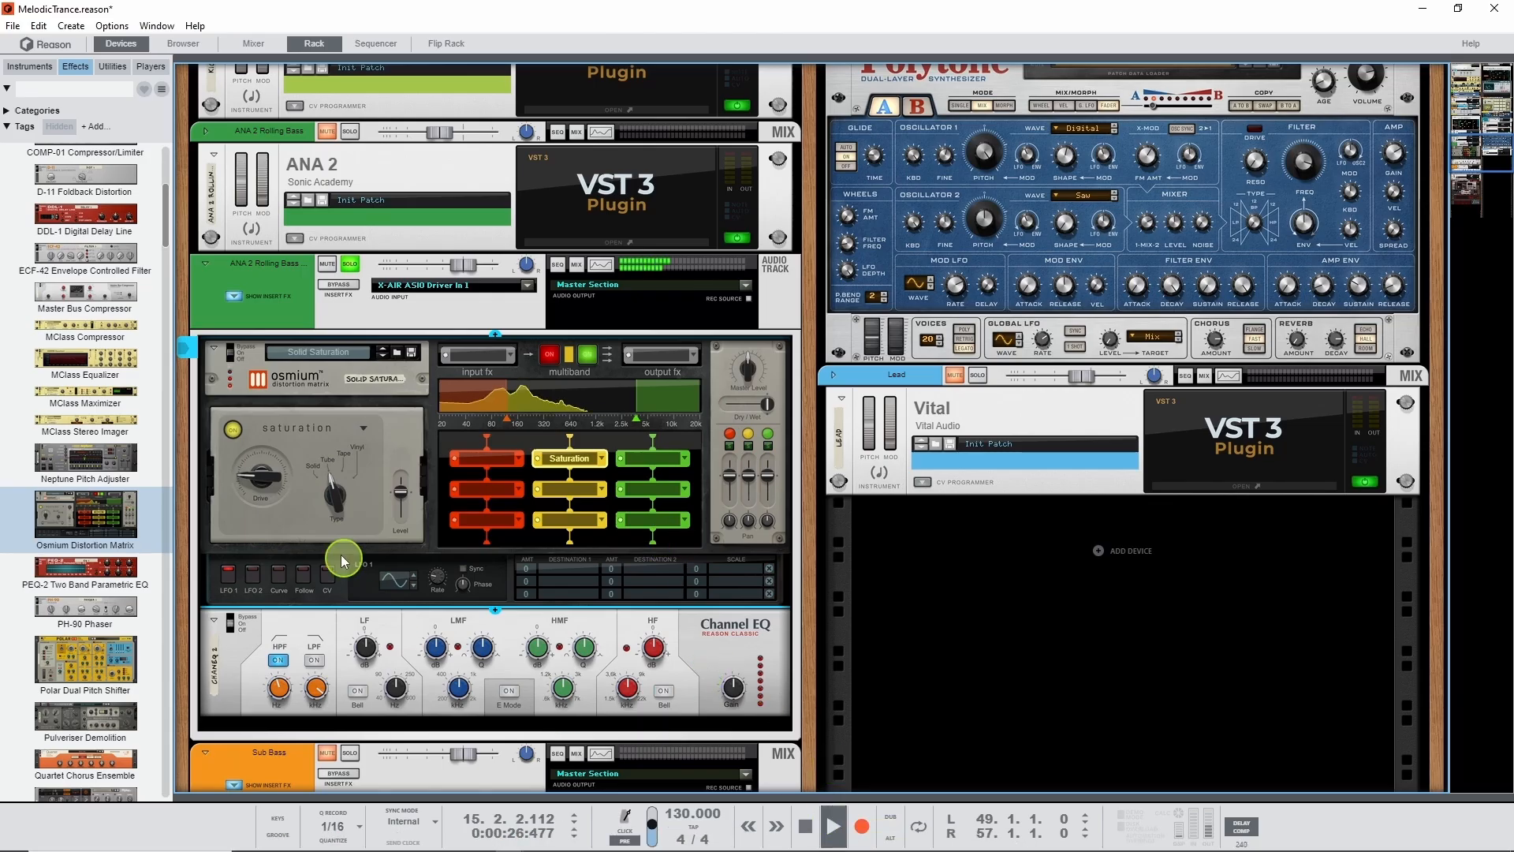
left_click_drag(260, 487, 262, 471)
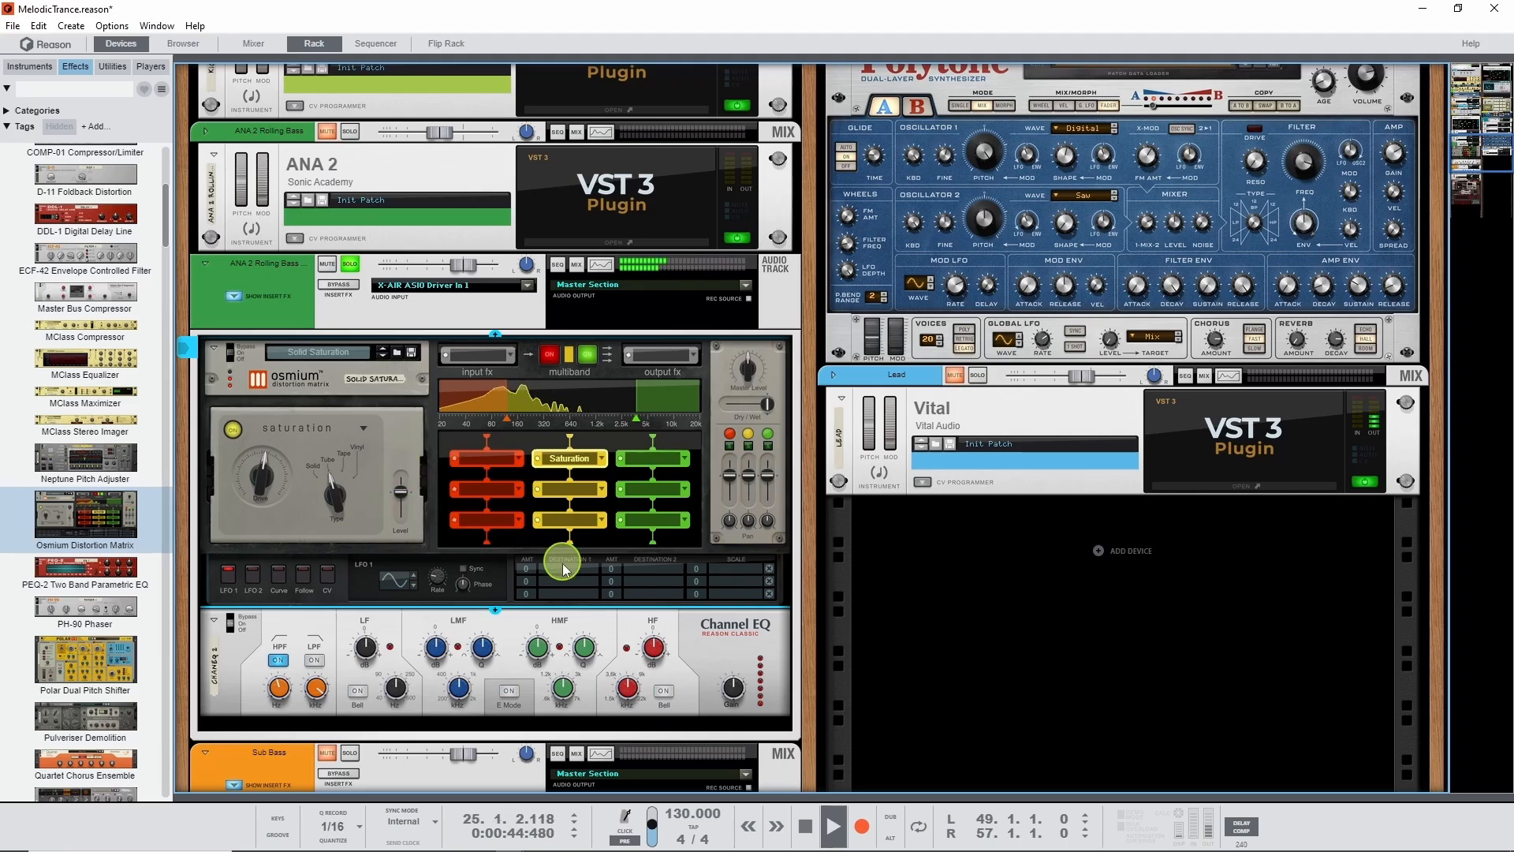
key("space")
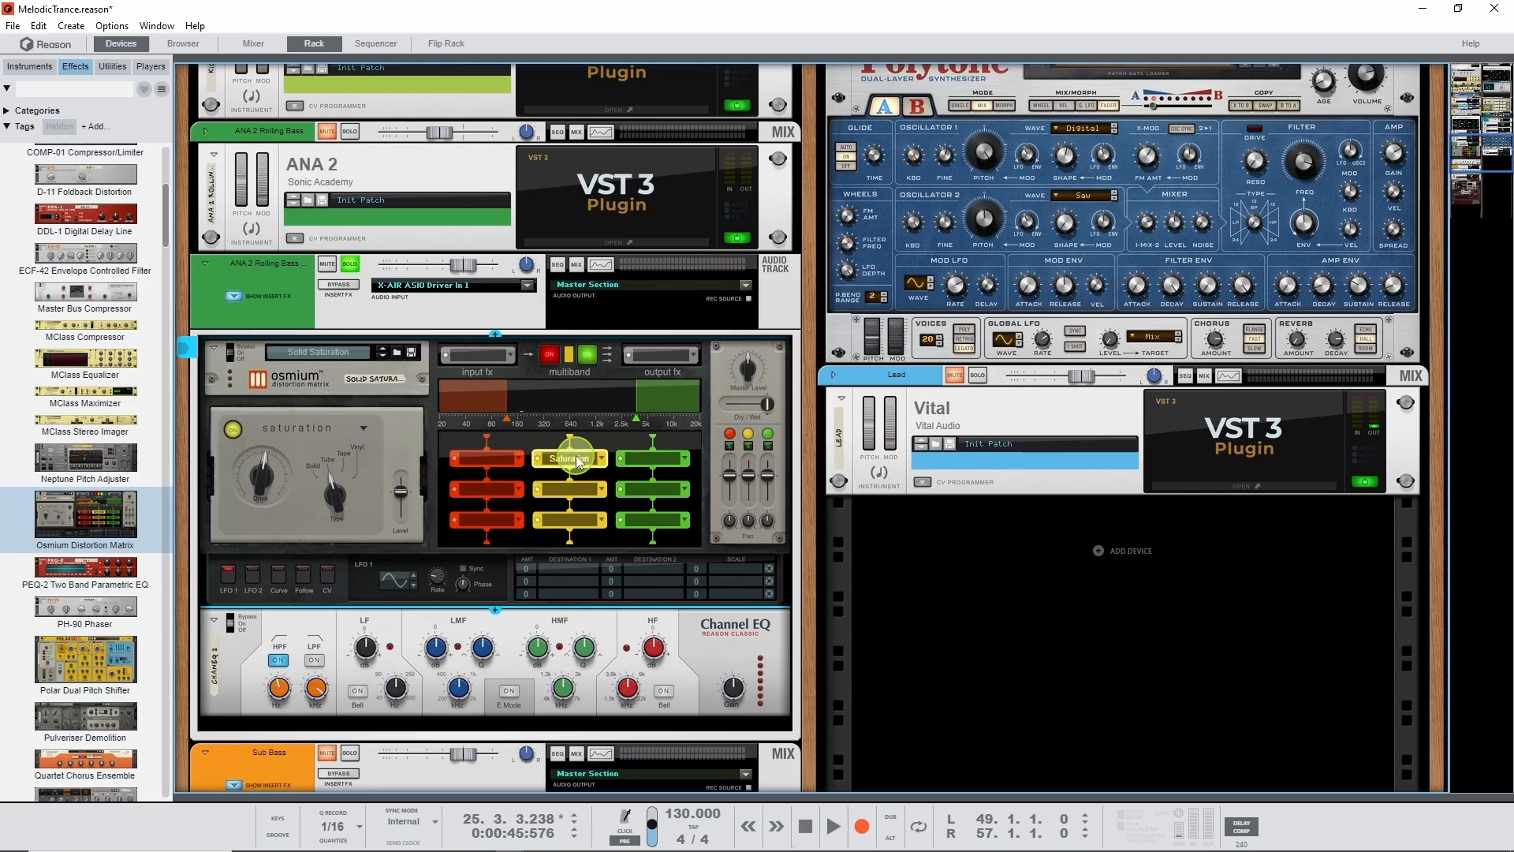
Load a parametric EQ into the first slot of Osmium's low band and reduce its low gain and frequency
left_click(491, 457)
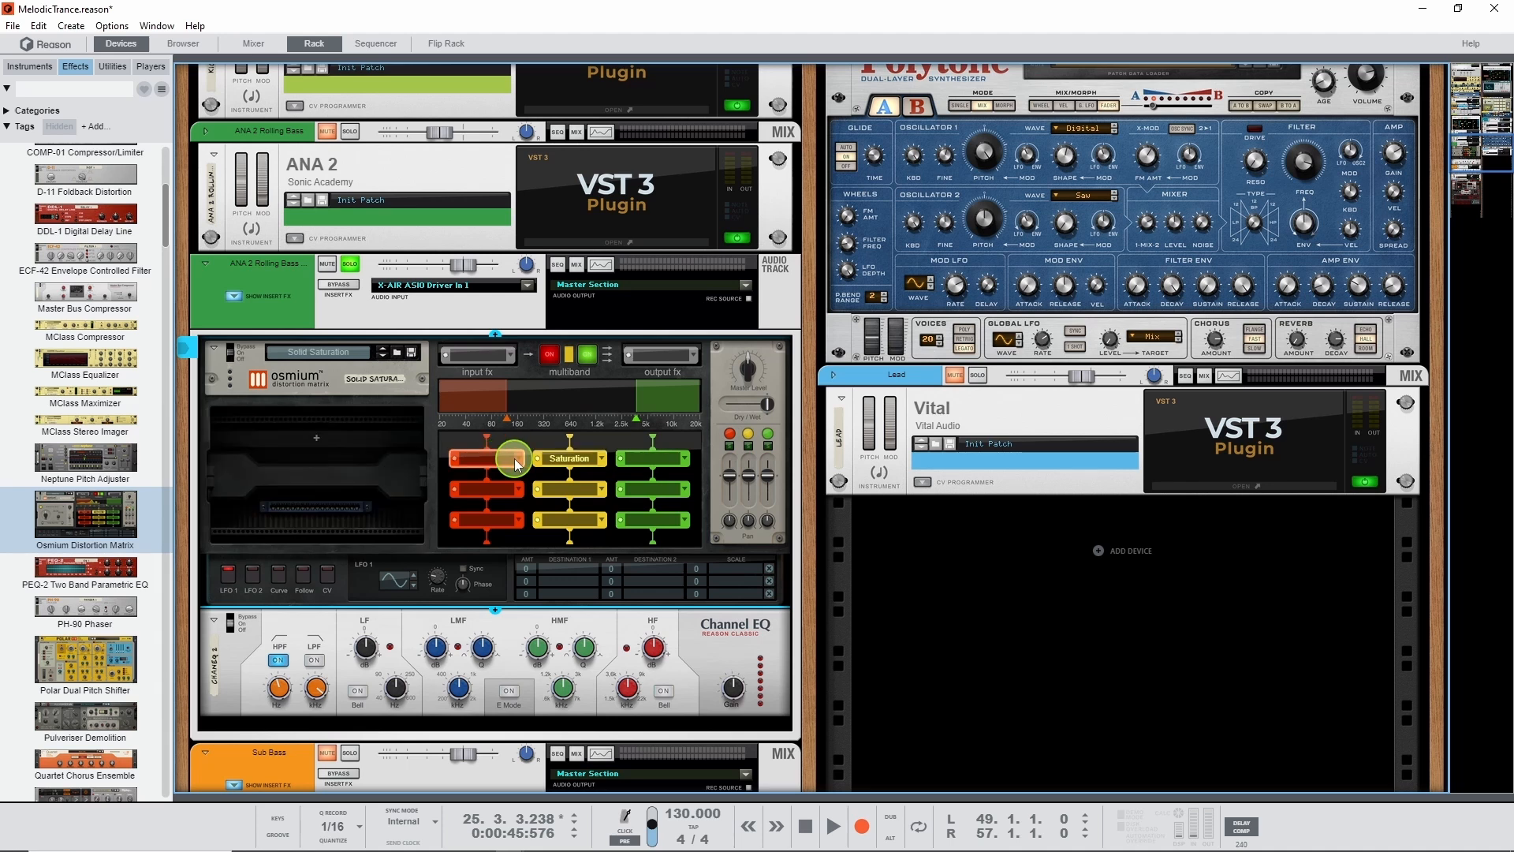
left_click(514, 457)
left_click(552, 600)
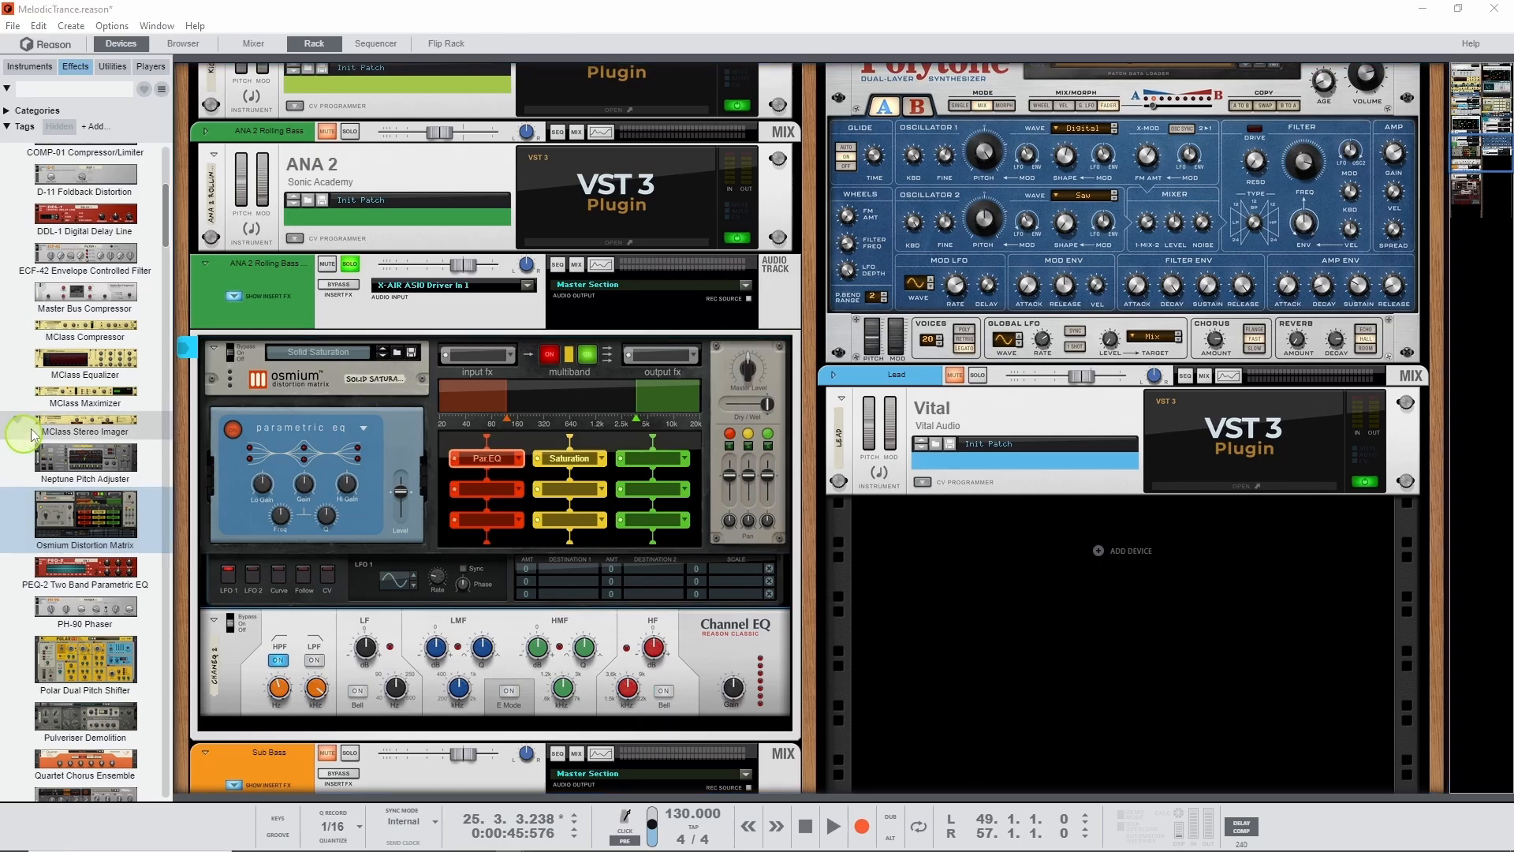
left_click(263, 483)
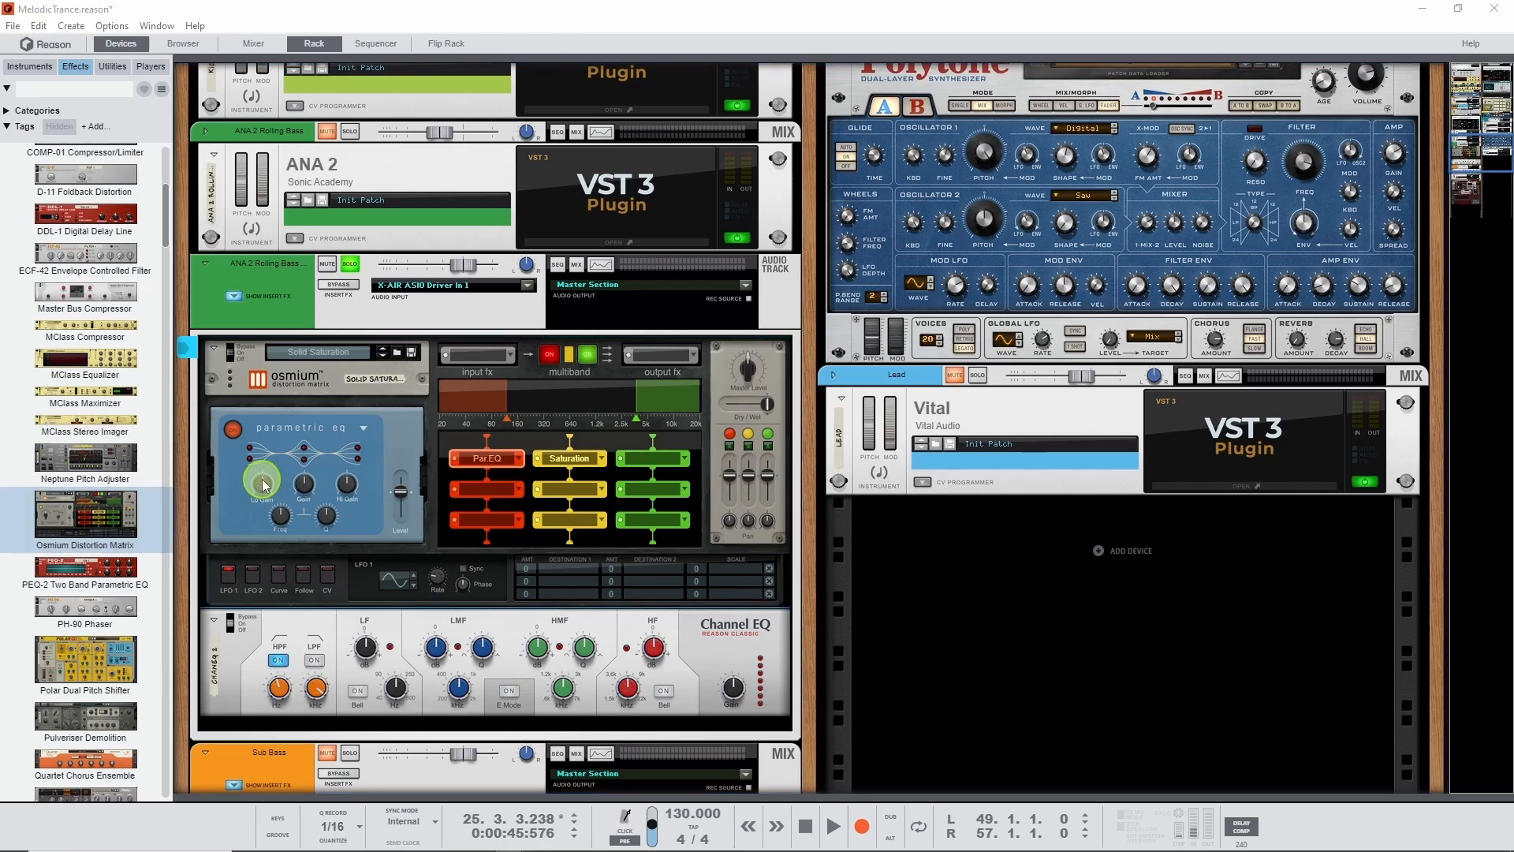
left_click_drag(263, 483, 279, 527)
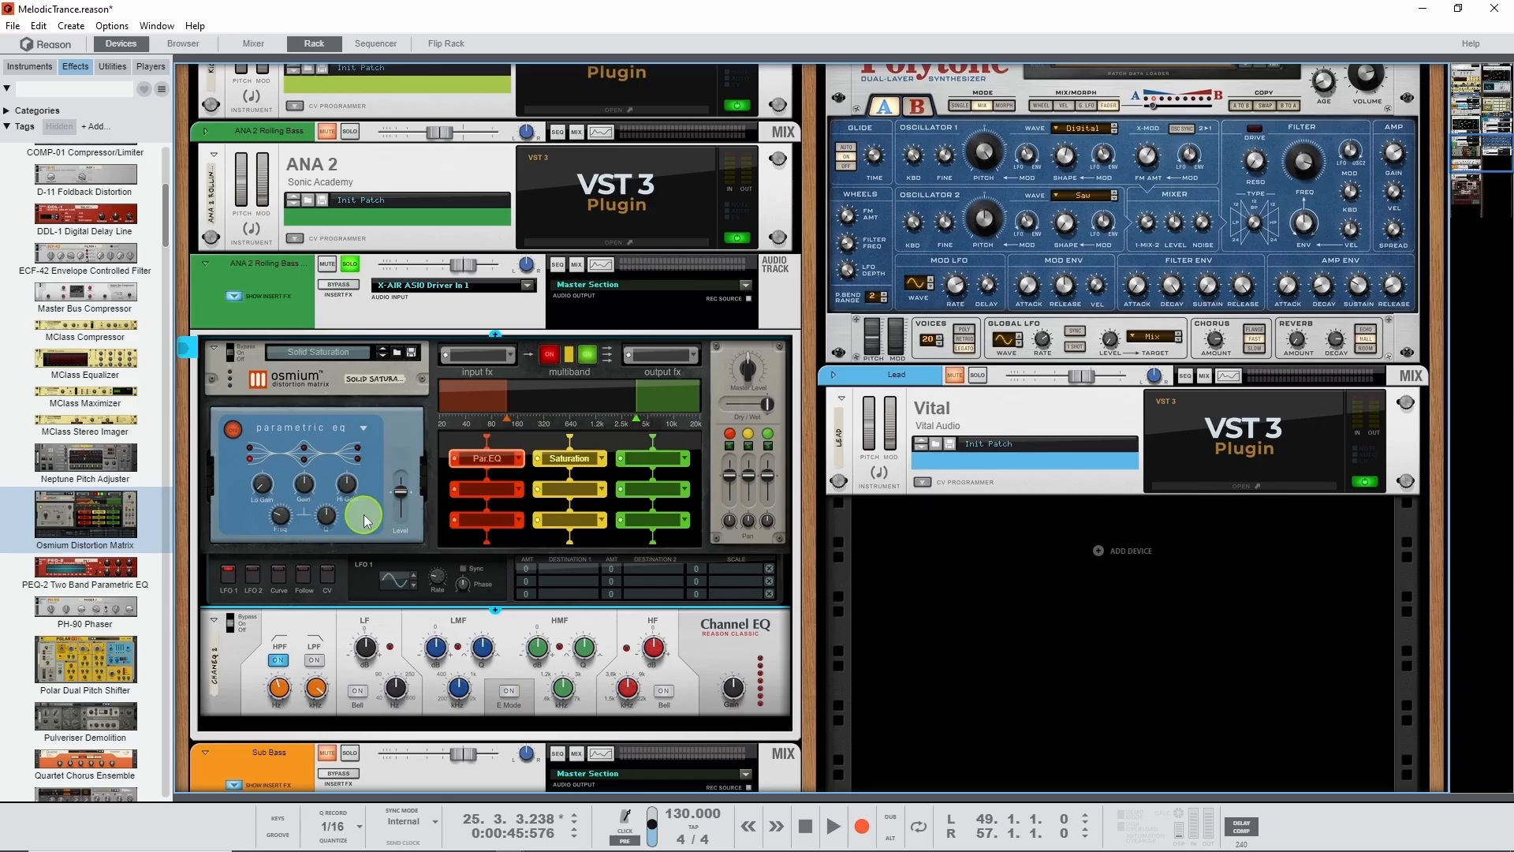
Lower the level of Osmium's high band during playback, briefly soloing the Sub Bass alongside the rolling bass
left_click(832, 826)
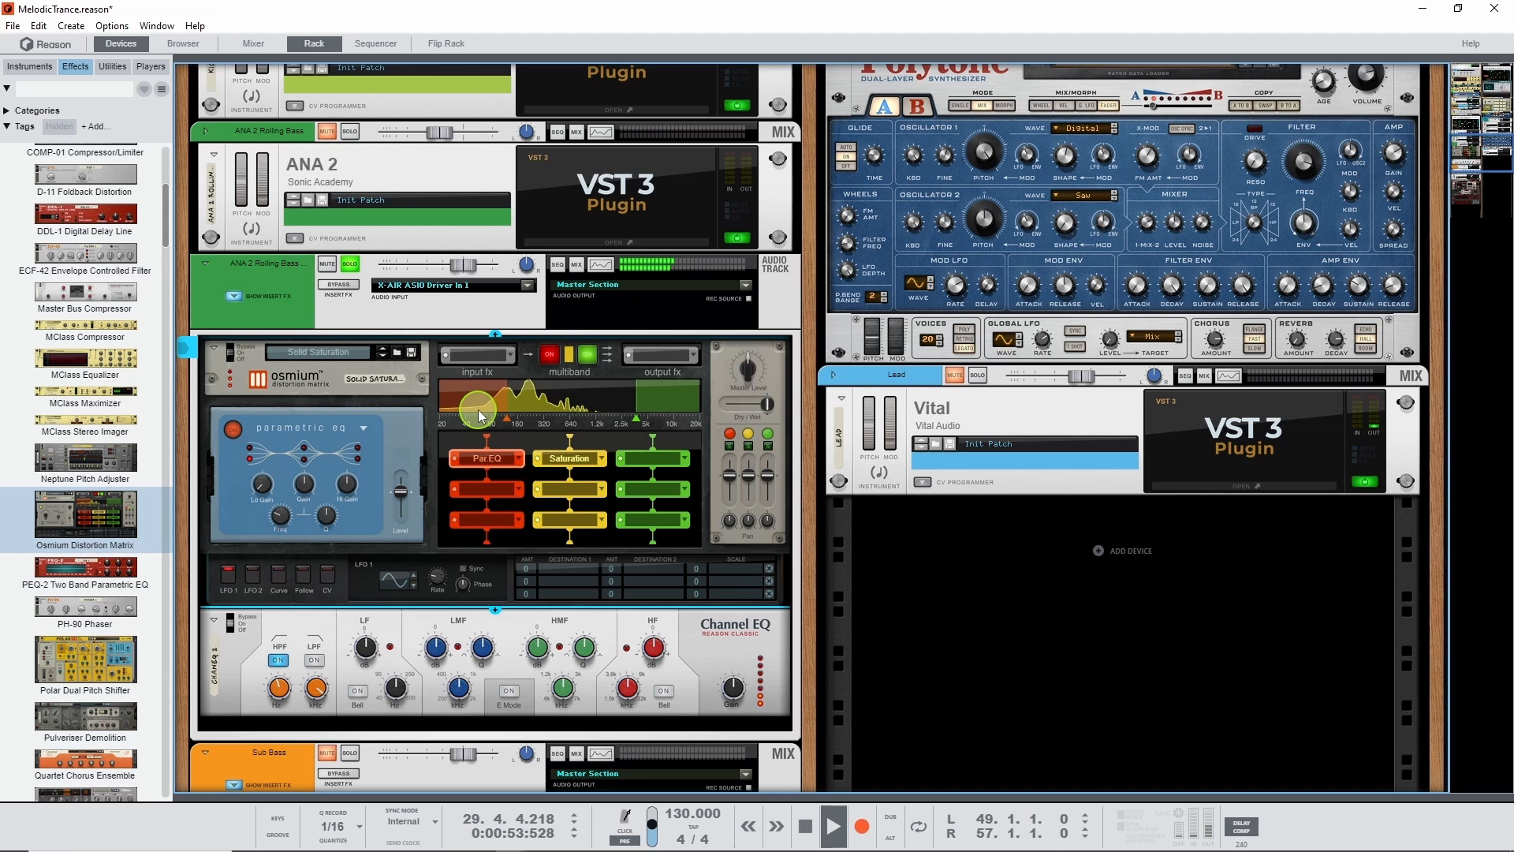
left_click(351, 754)
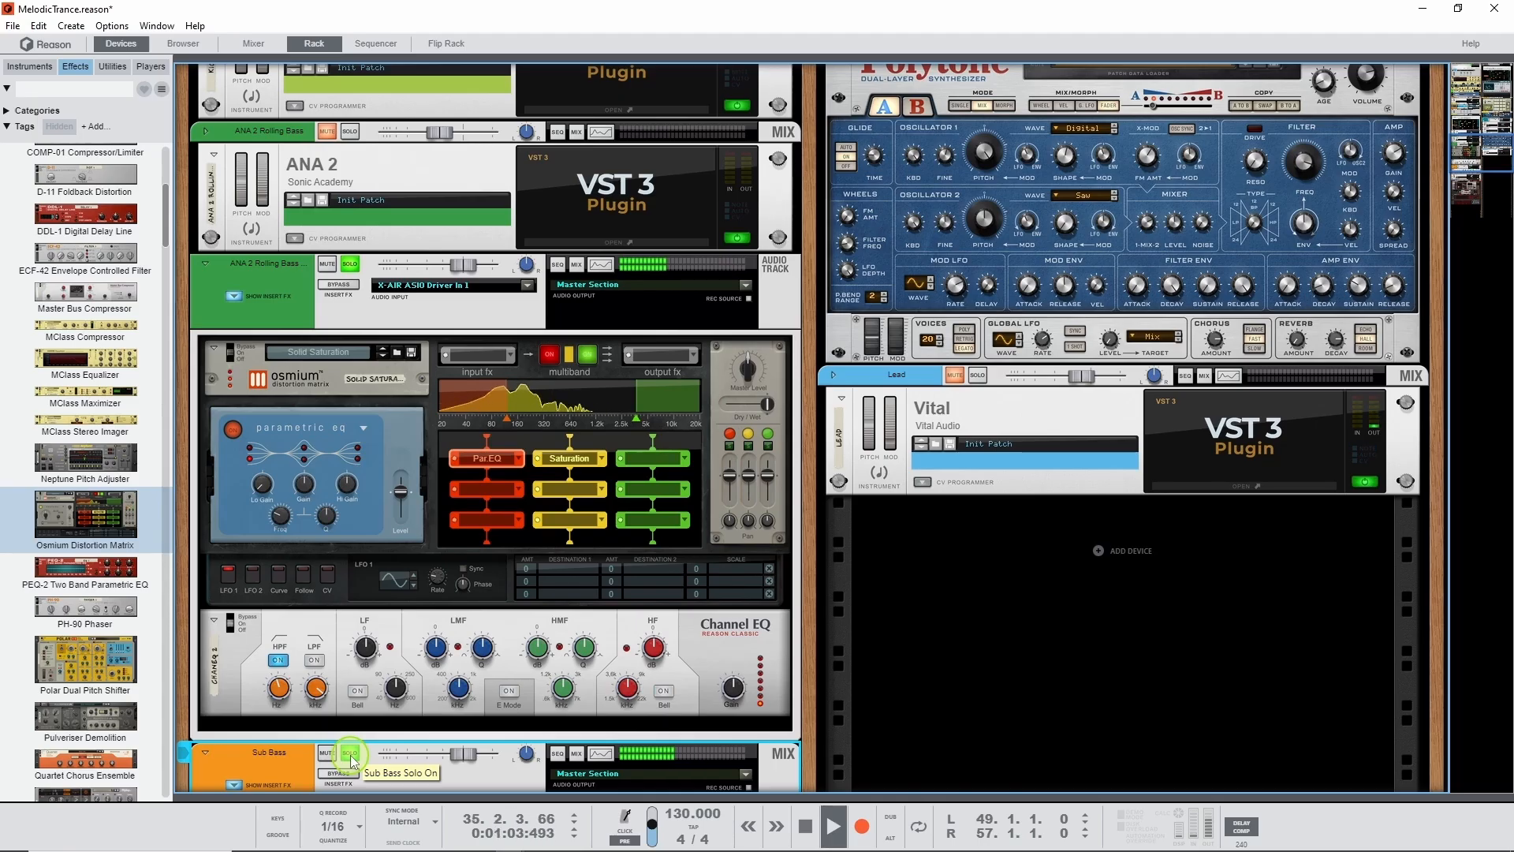
left_click_drag(767, 473, 769, 509)
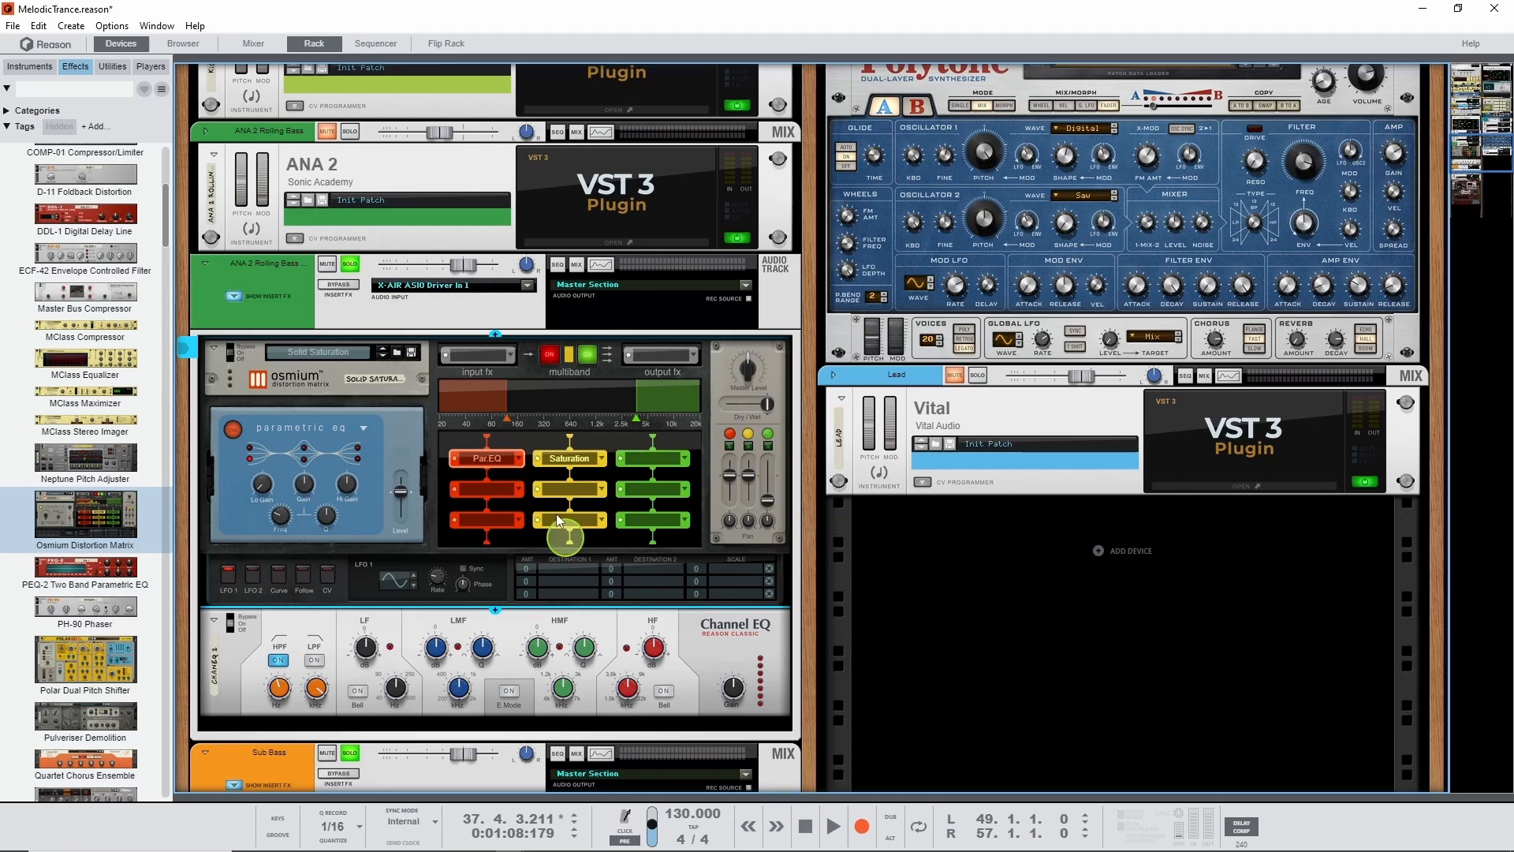
left_click(349, 753)
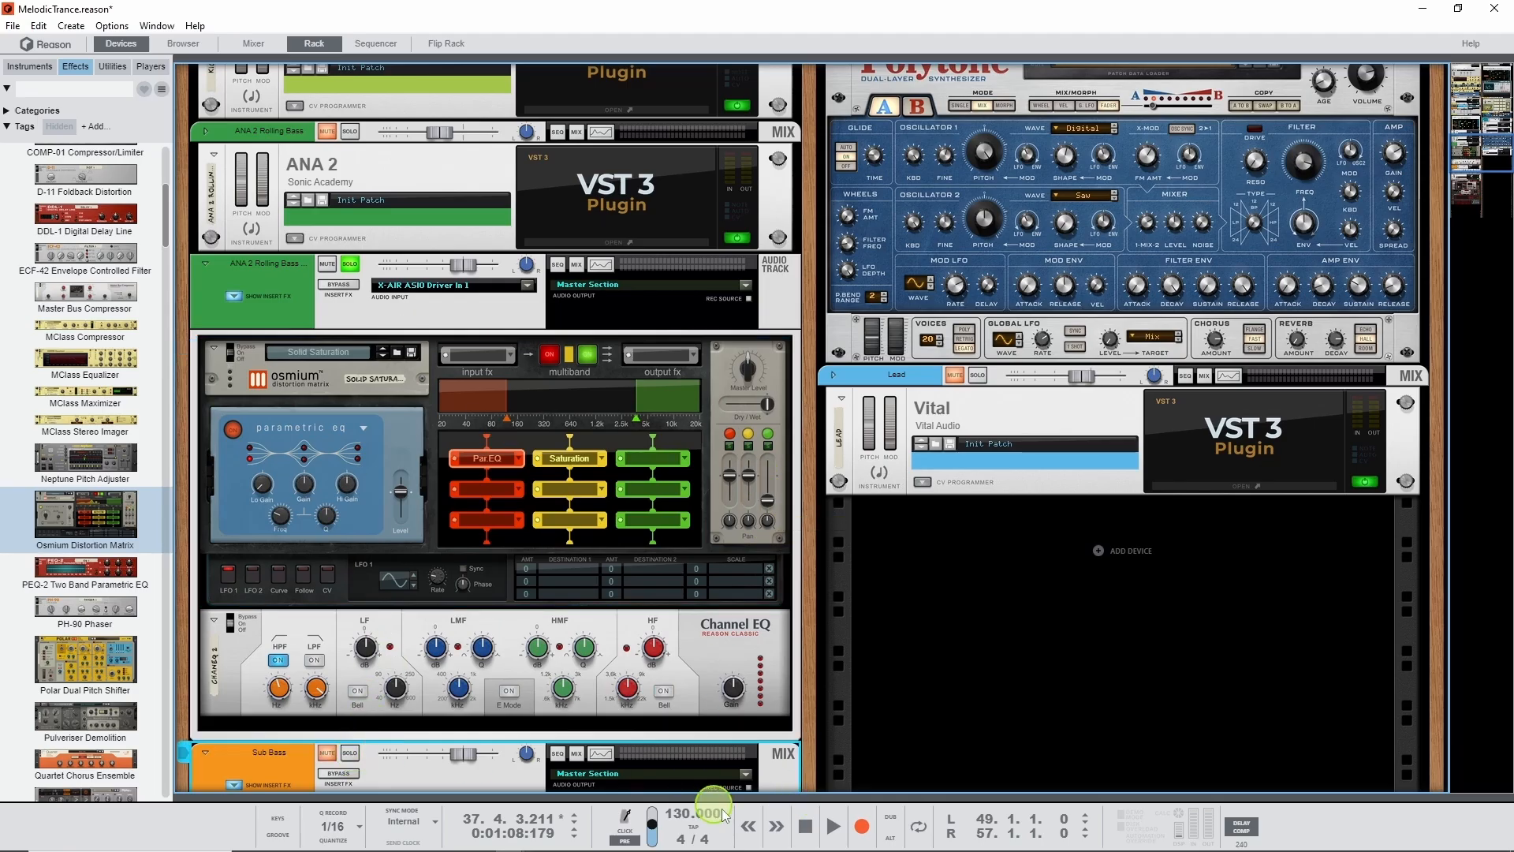
left_click(831, 836)
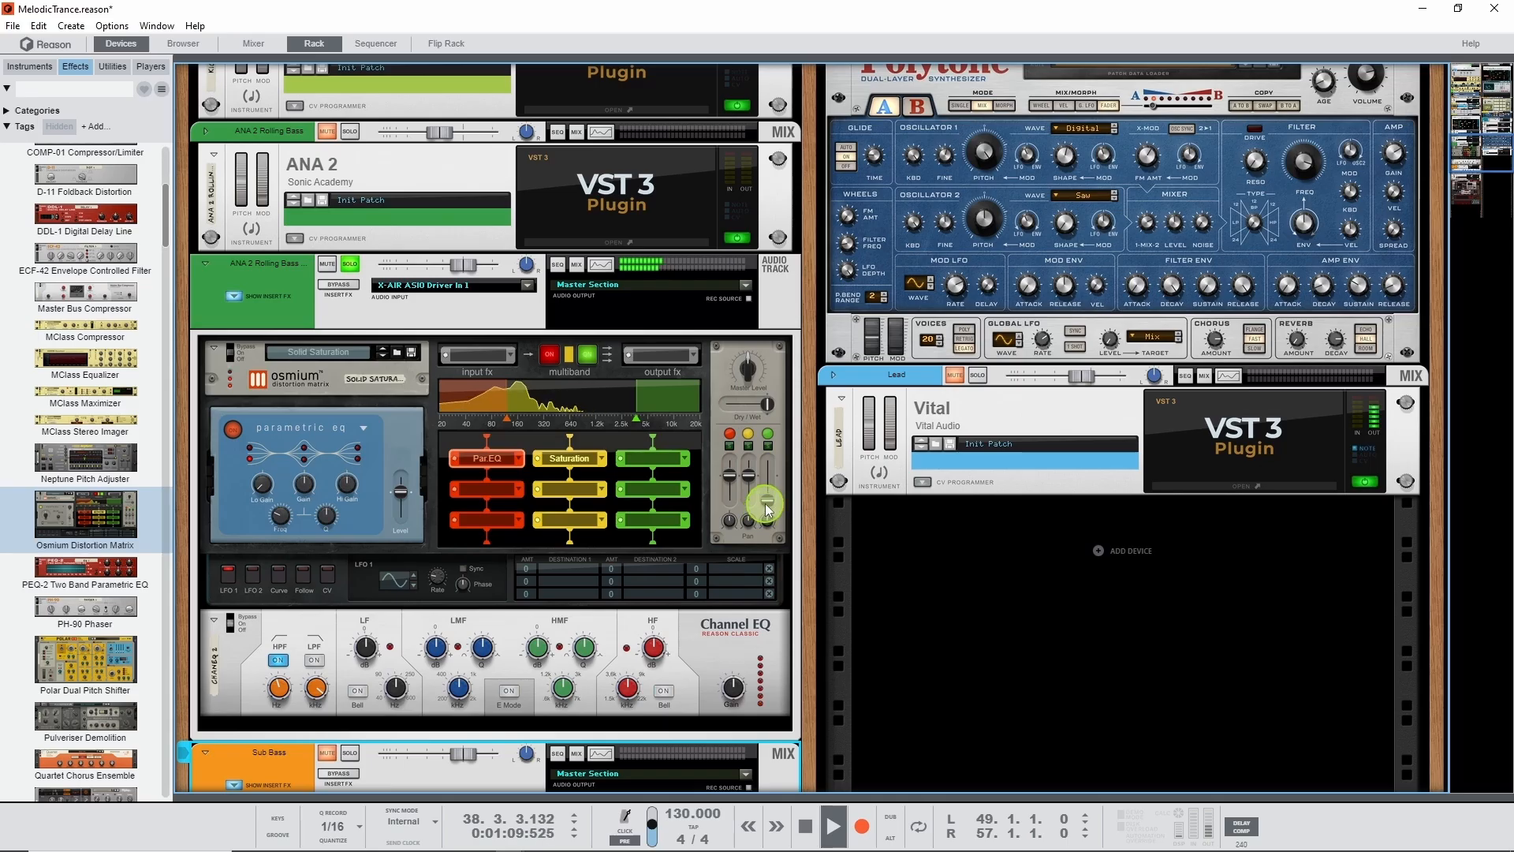
mouse_move(768, 496)
left_mouse_down()
mouse_move(774, 461)
mouse_move(762, 503)
left_mouse_up()
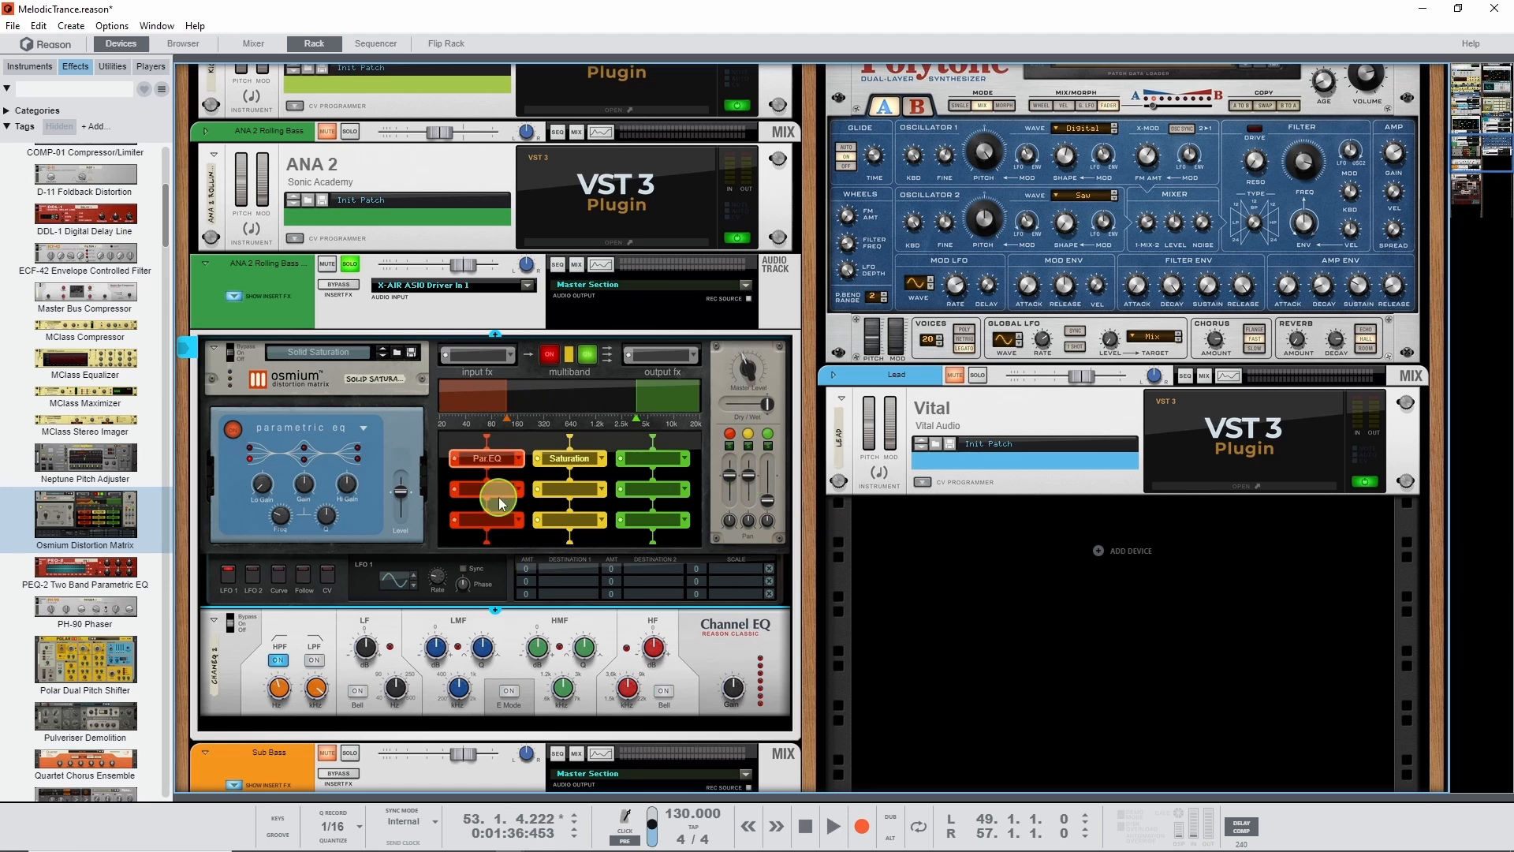
Turn off solo on the bounced rolling bass and play the full song from the start
left_click(350, 268)
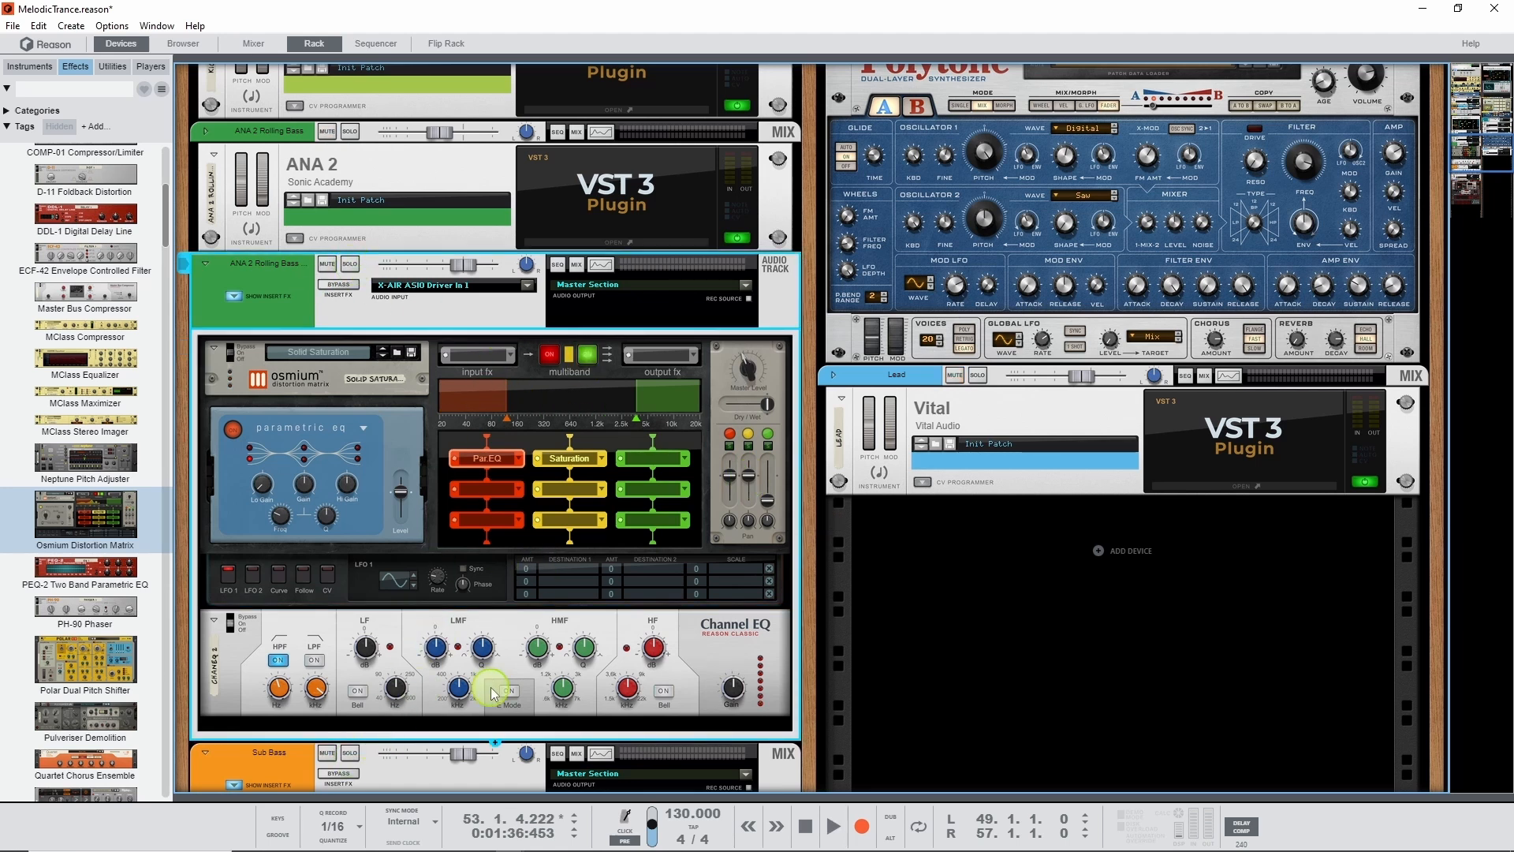
scroll(499, 677, "down", 1)
scroll(498, 677, "up", 1)
key("space")
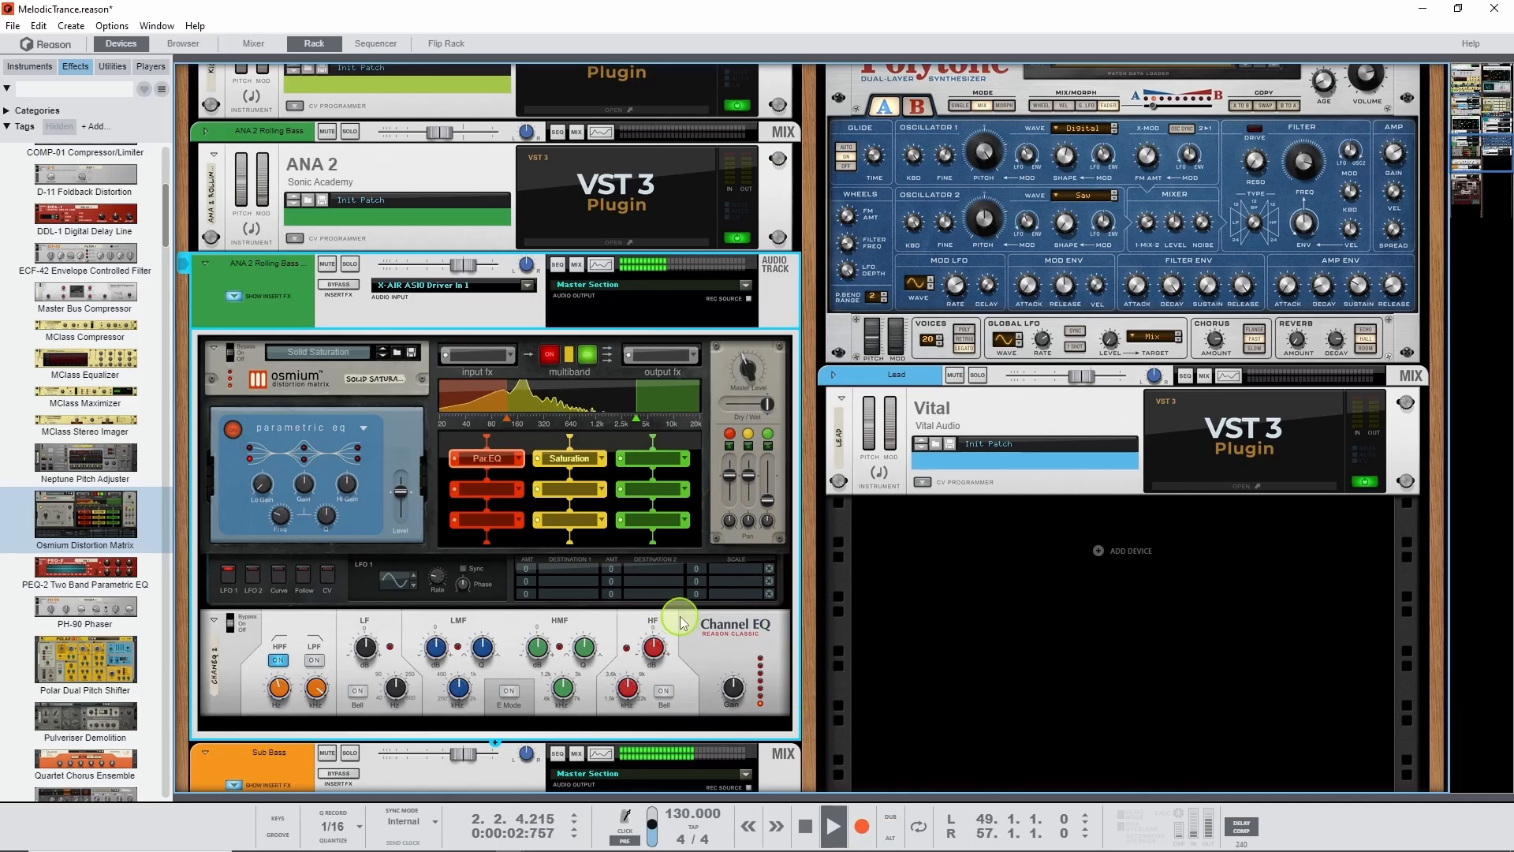
Lower the Sub Bass mixer fader to about -3.4 dB, stop and rewind playback, and return to the rack
key("F5")
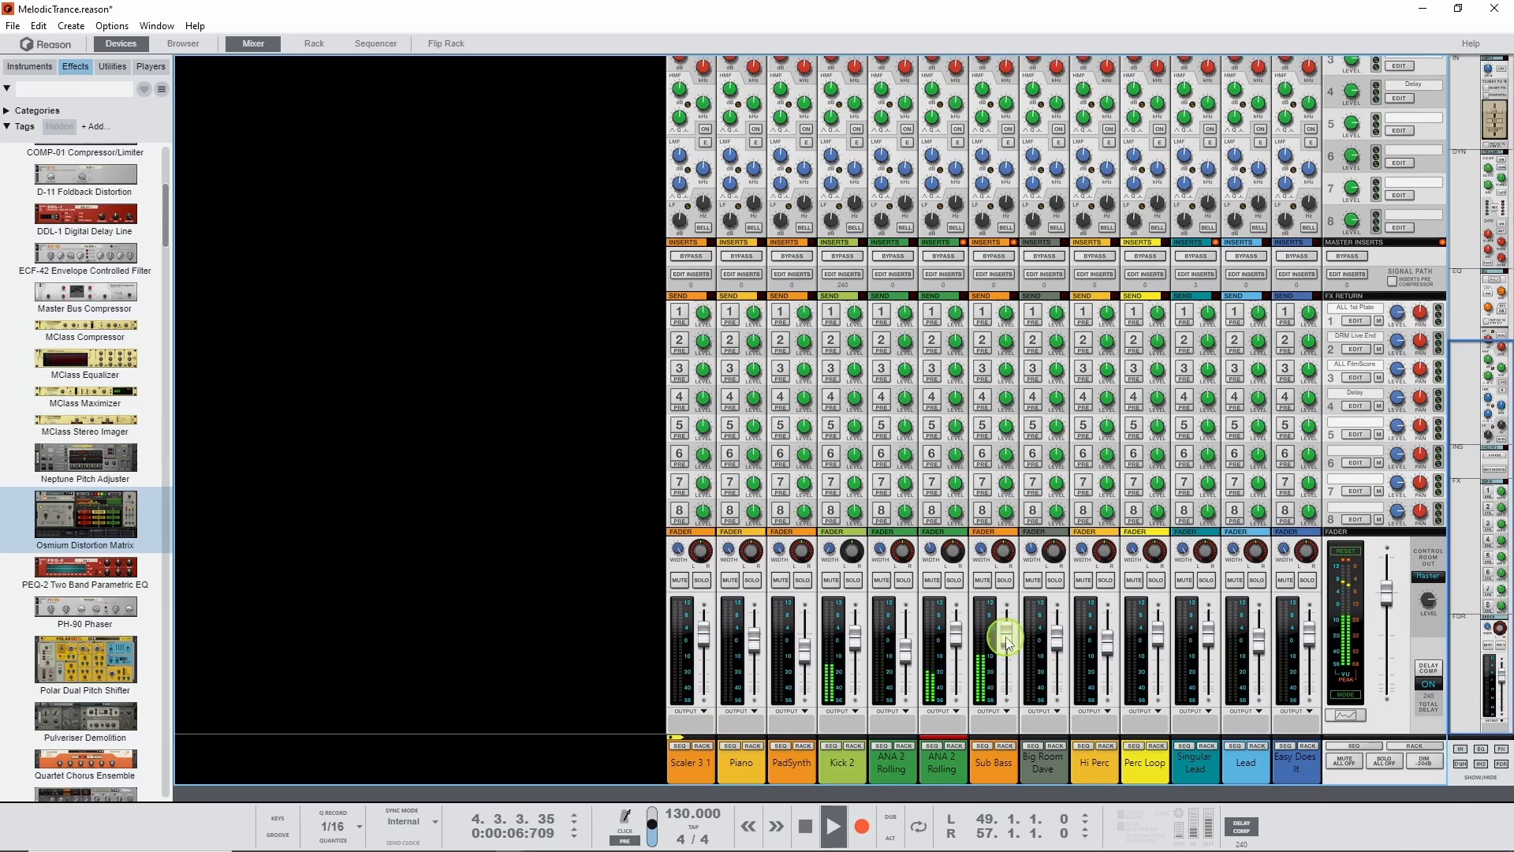
left_click_drag(1007, 640, 1008, 645)
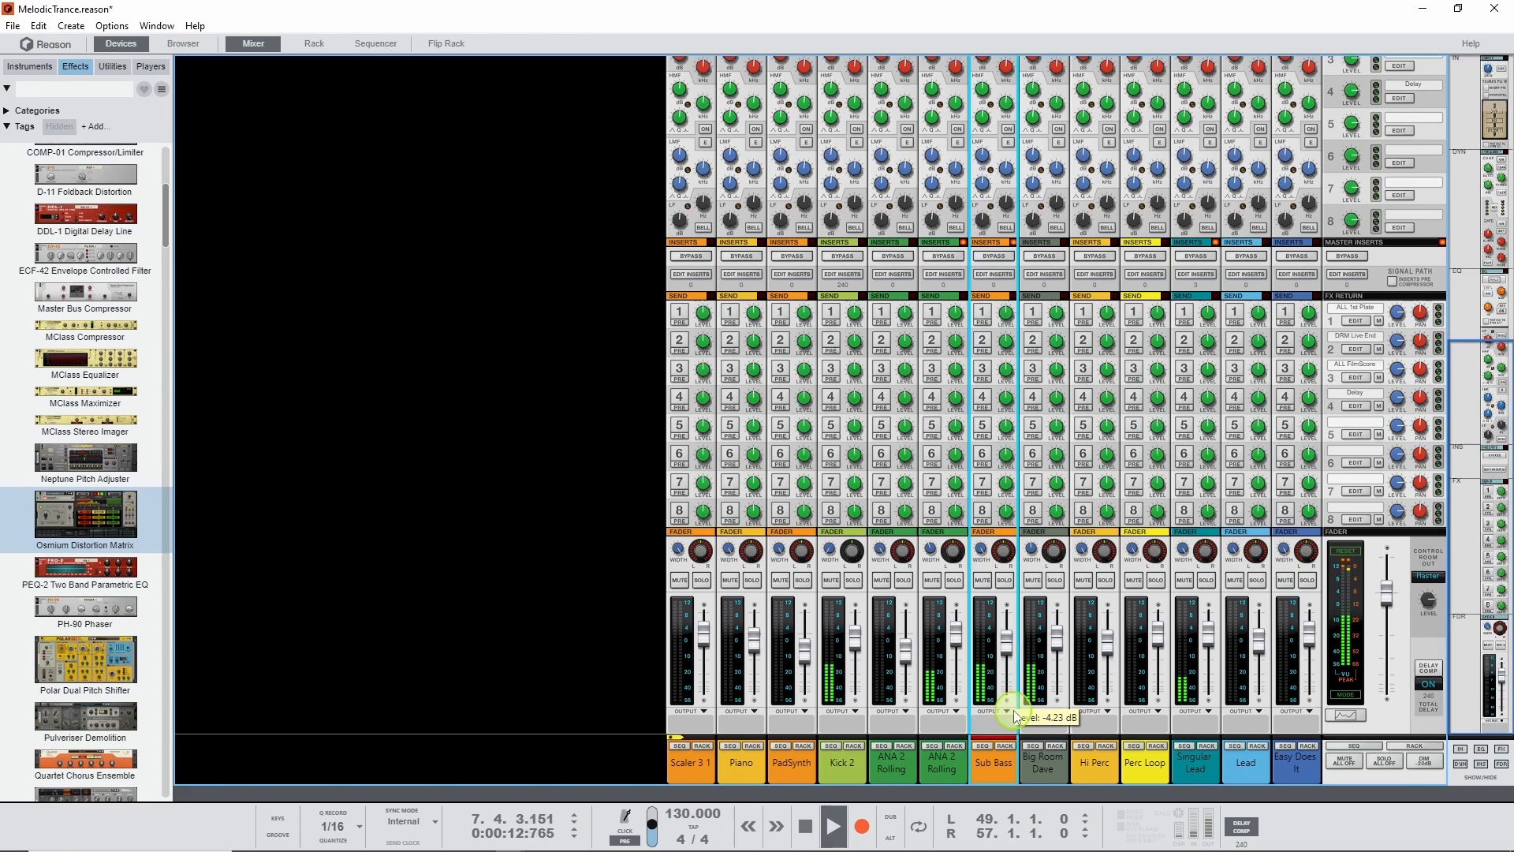
left_click_drag(1007, 642, 1008, 646)
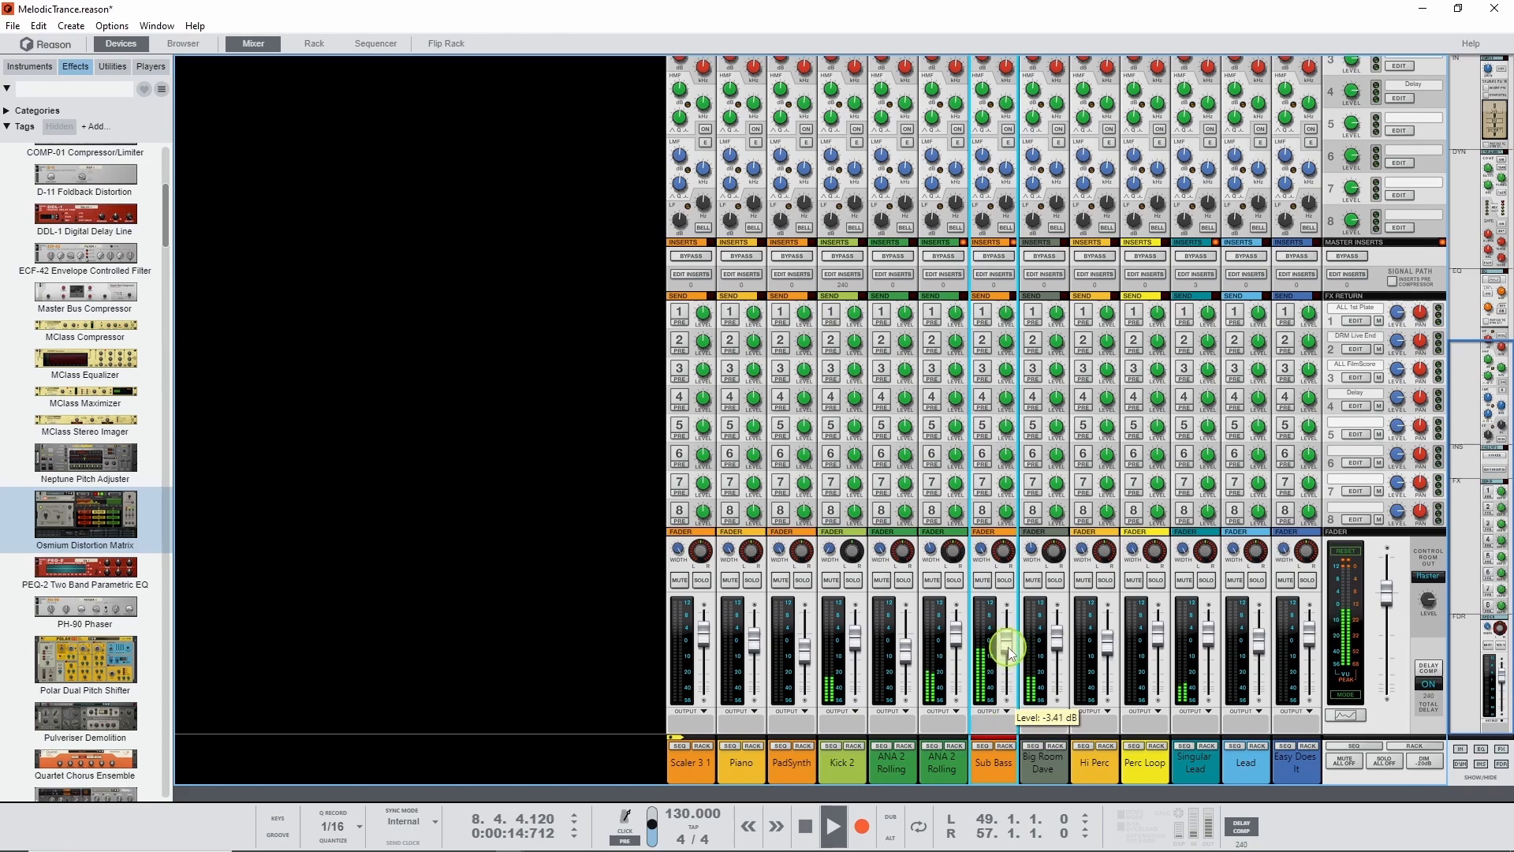
double_click(805, 828)
key("F6")
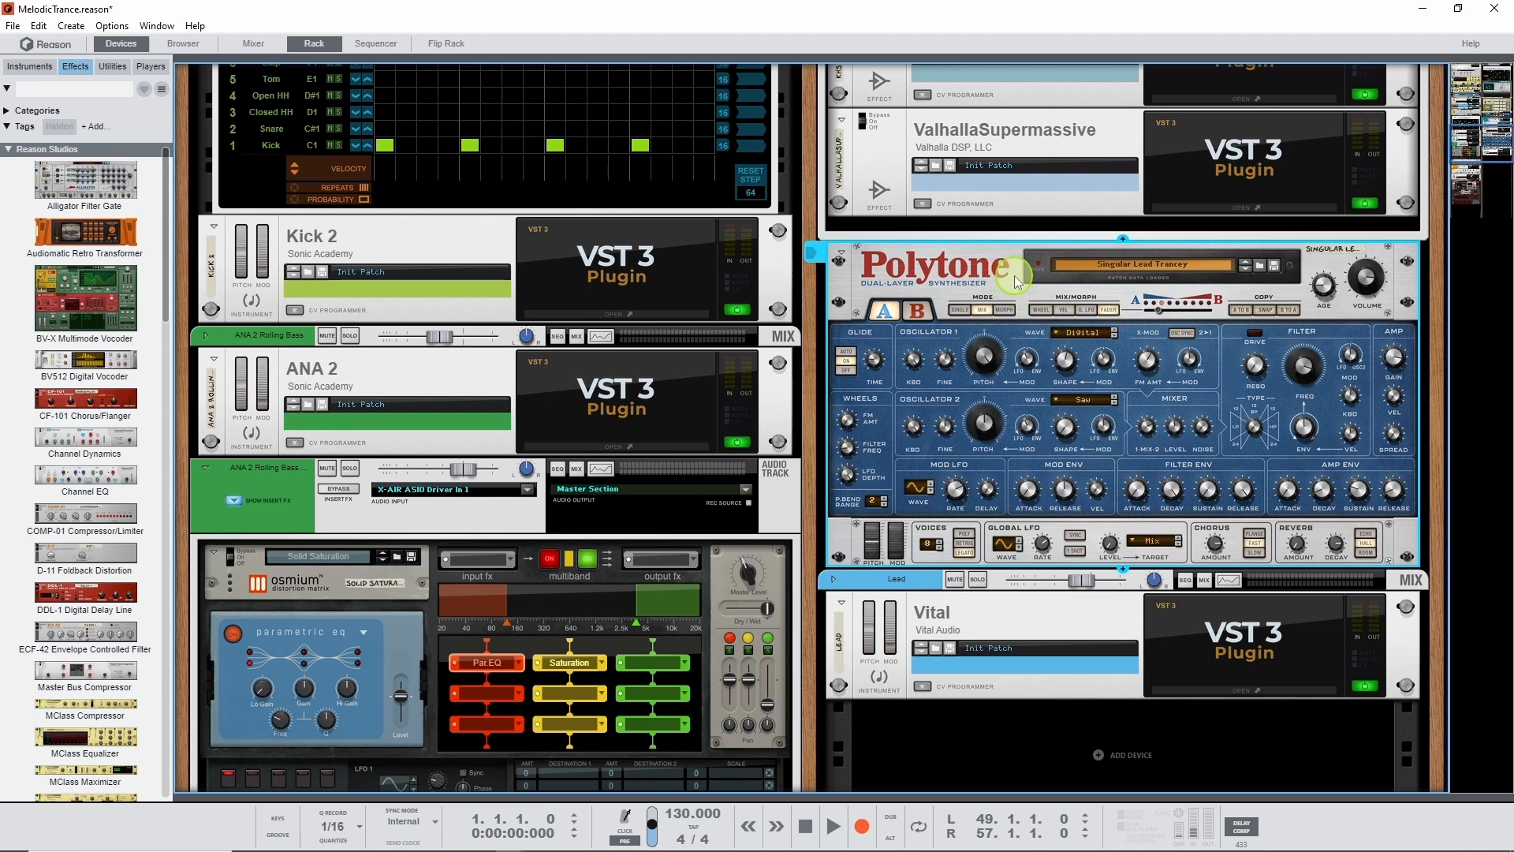
Audition the Singular Lead patch in the Polytone synthesizer and reload the Singular Lead Trancey patch
left_click_drag(813, 249, 815, 251)
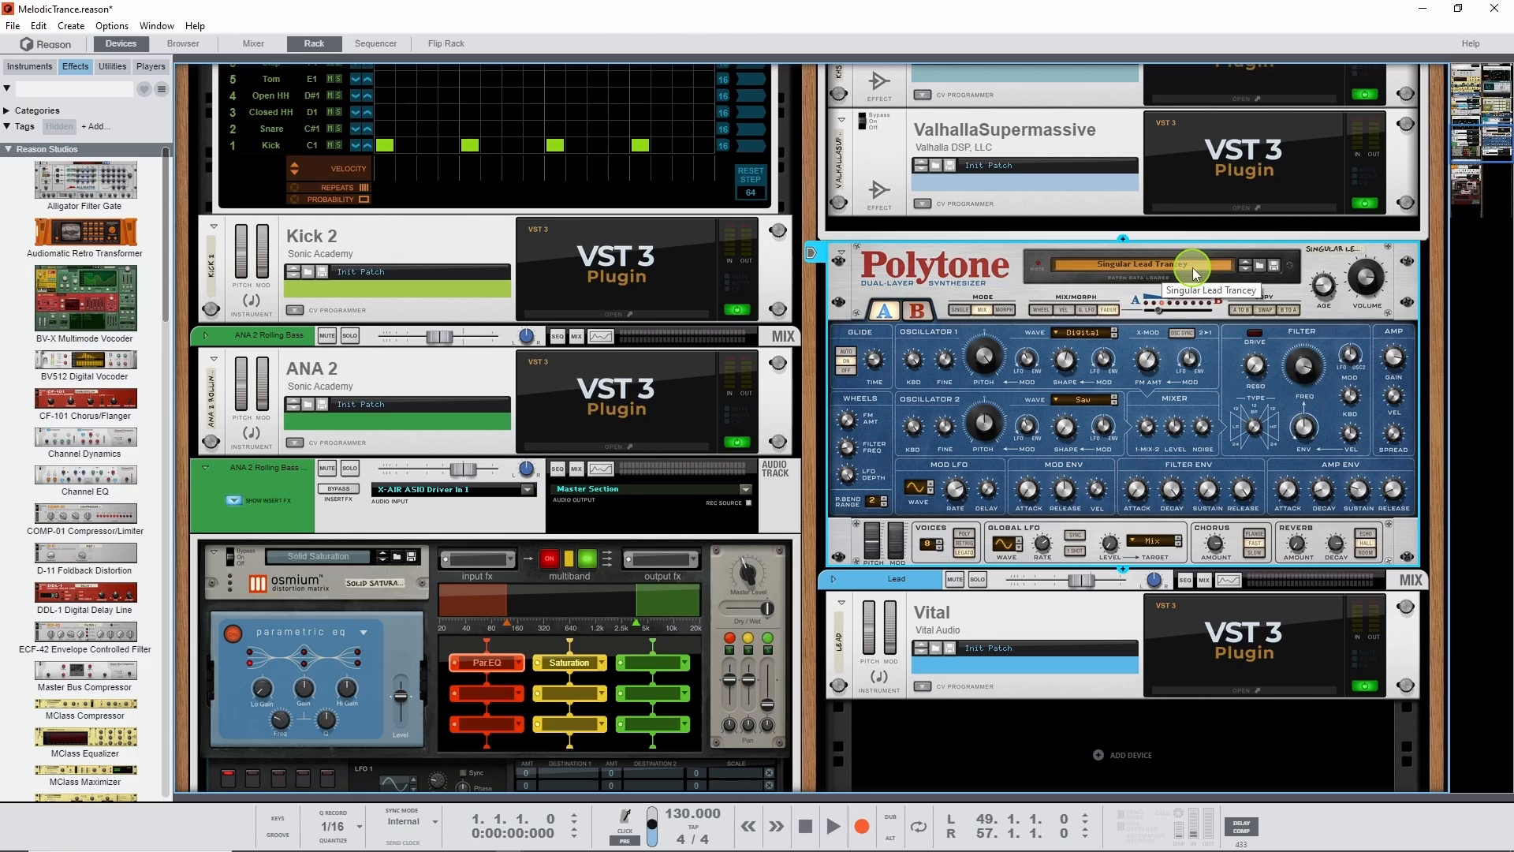
left_click(1260, 267)
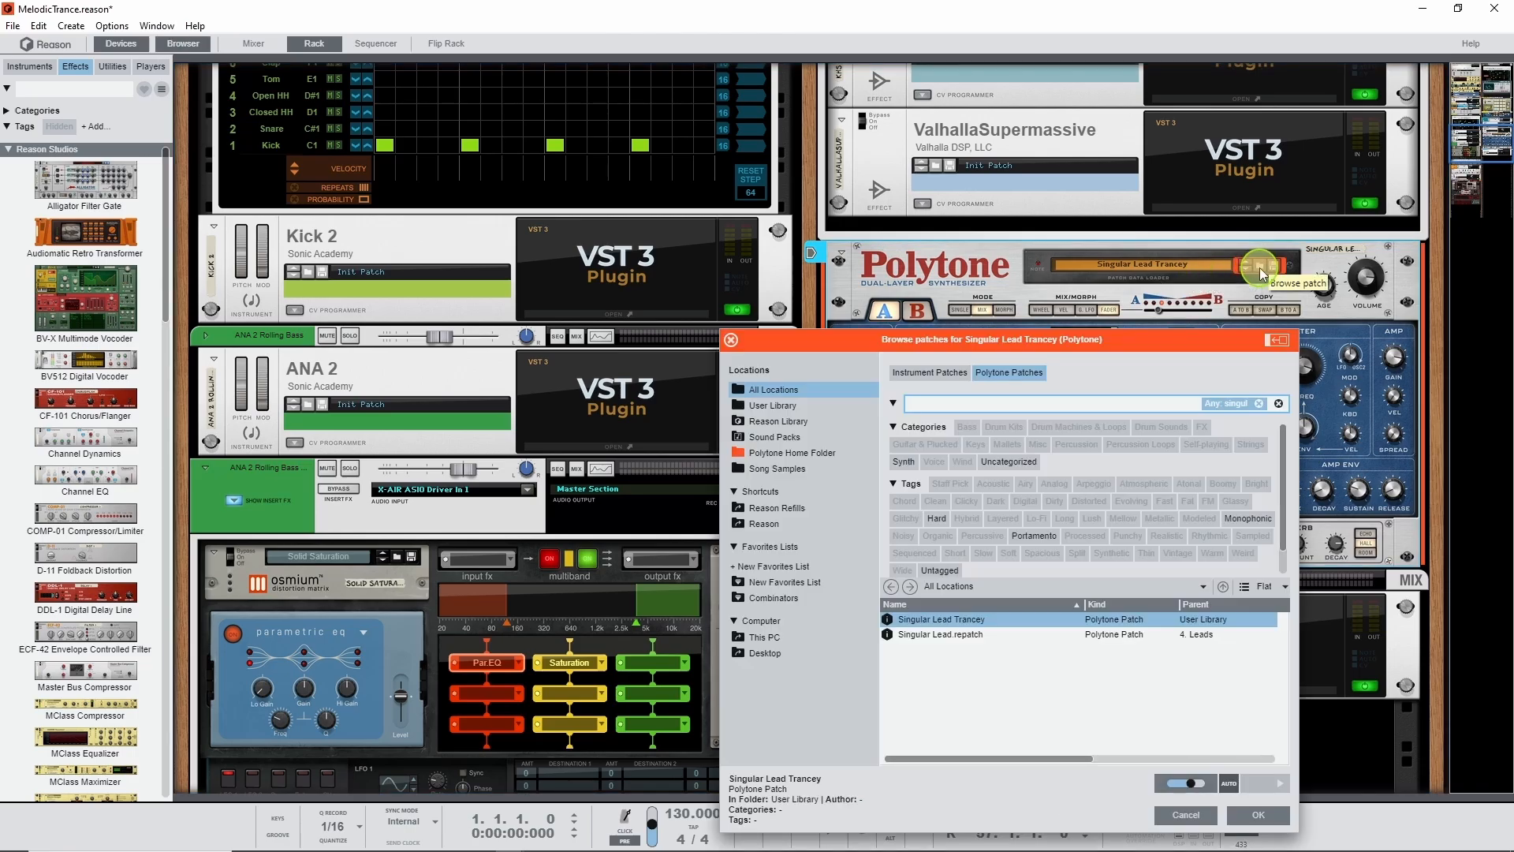
left_click(967, 635)
left_click(1269, 816)
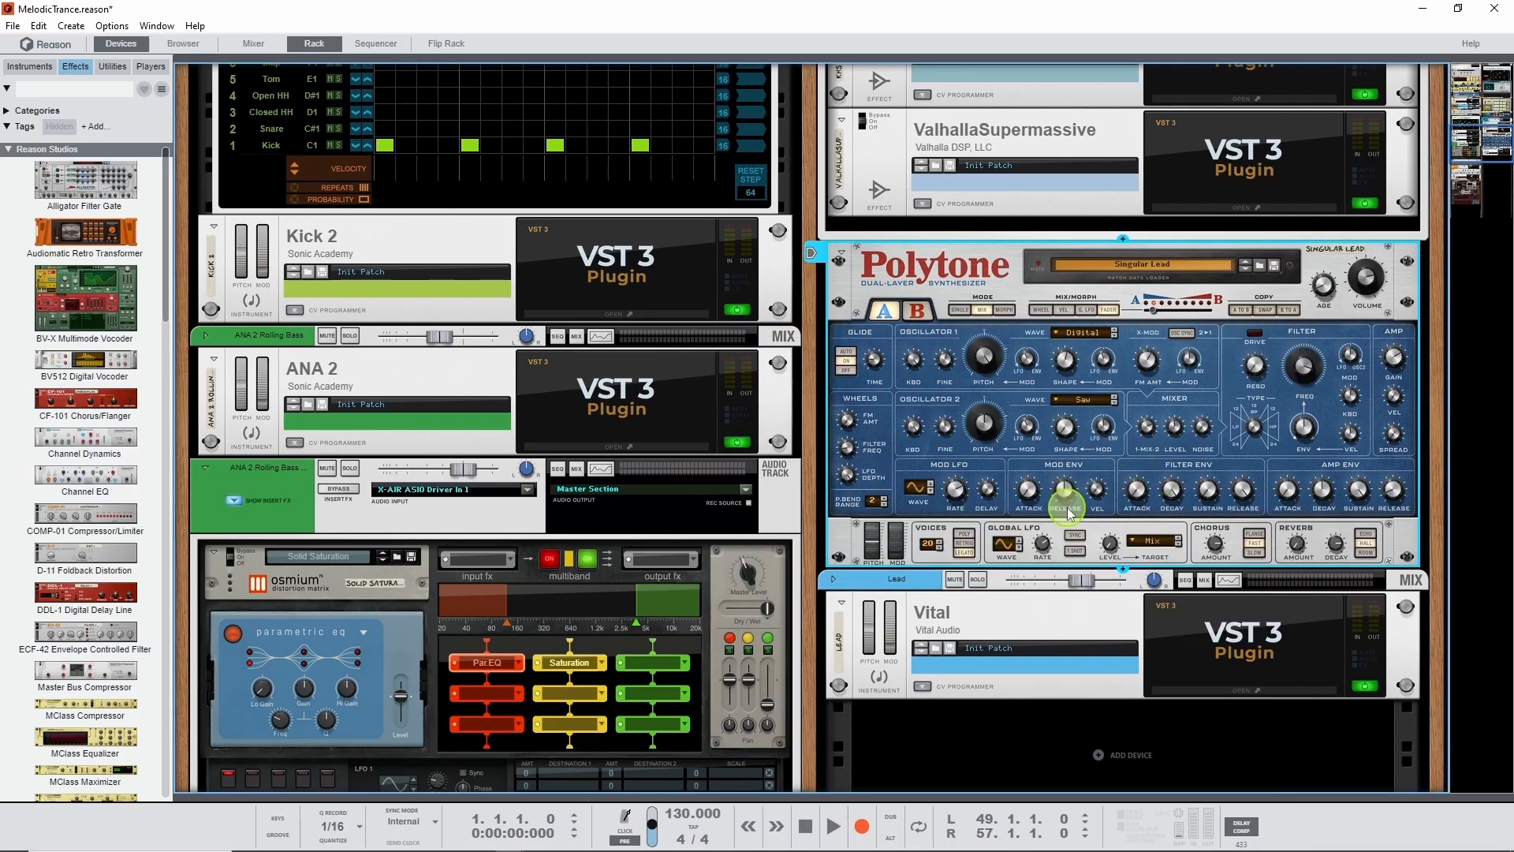
mouse_move(1070, 513)
left_click(1261, 265)
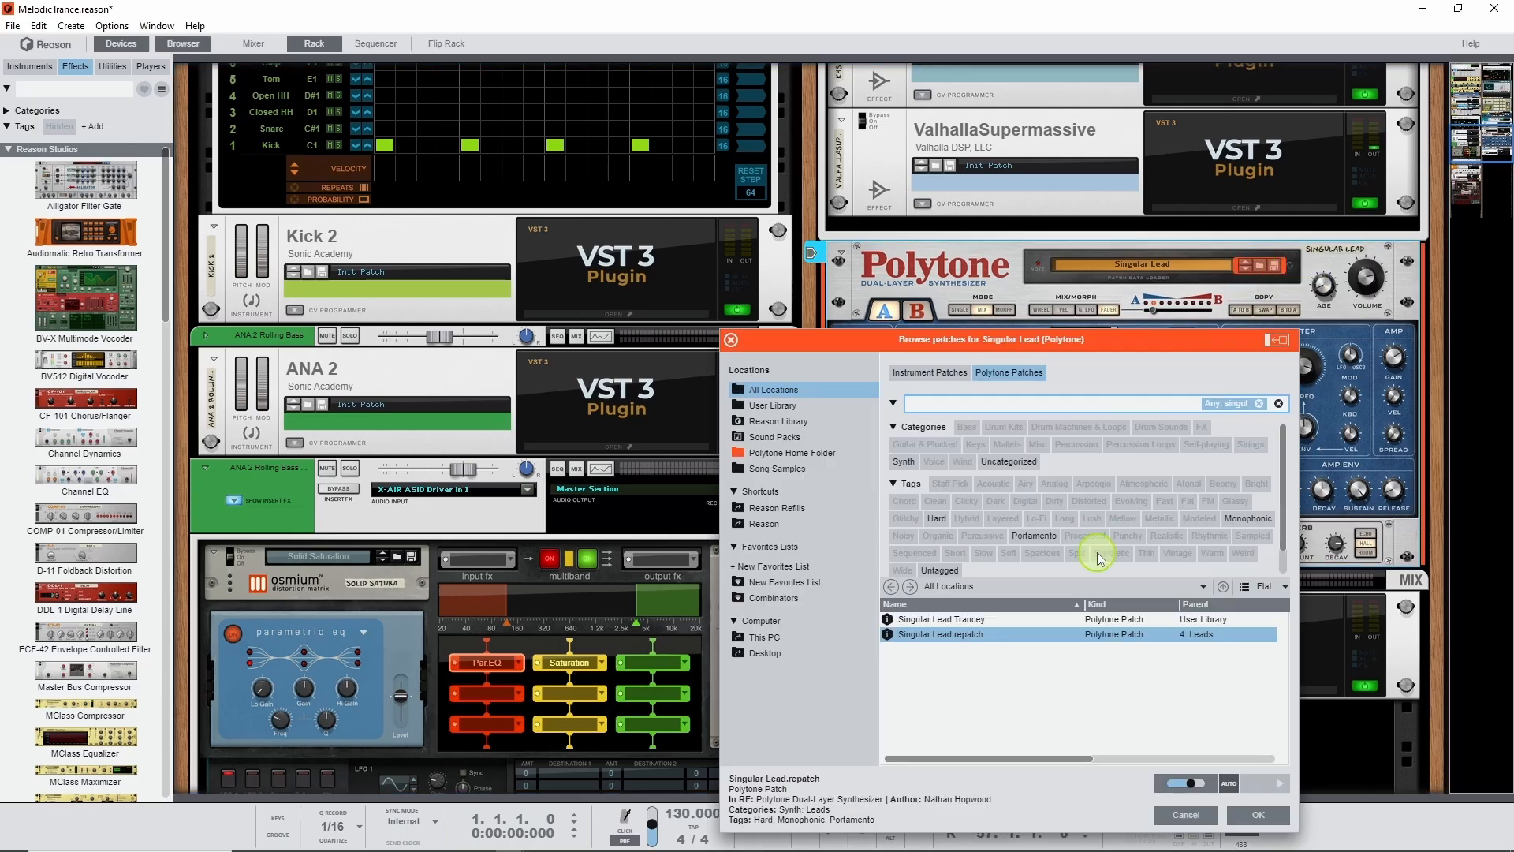
left_click(1035, 620)
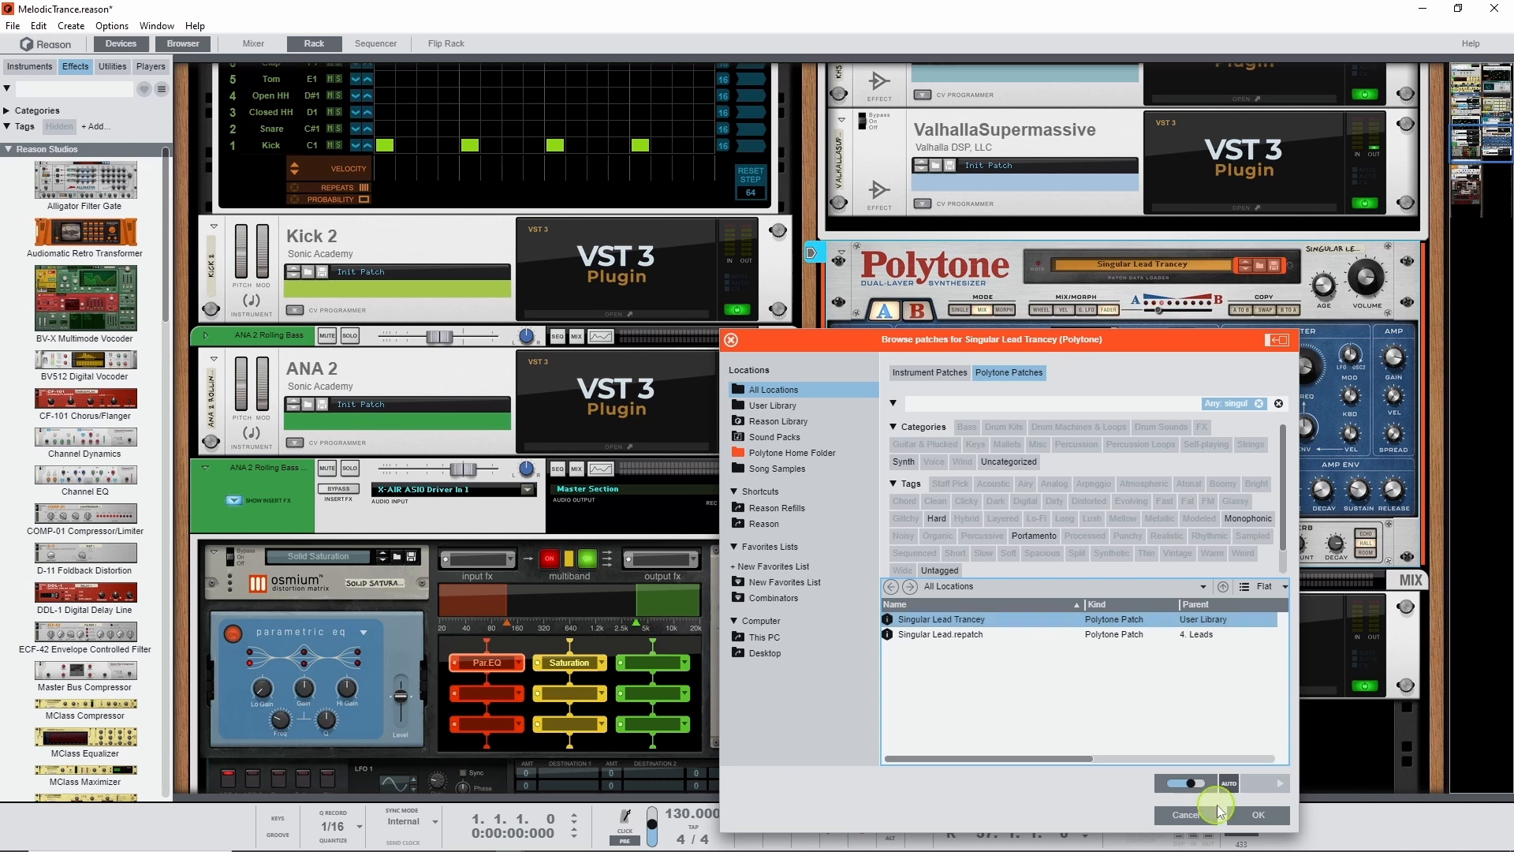
left_click(1259, 815)
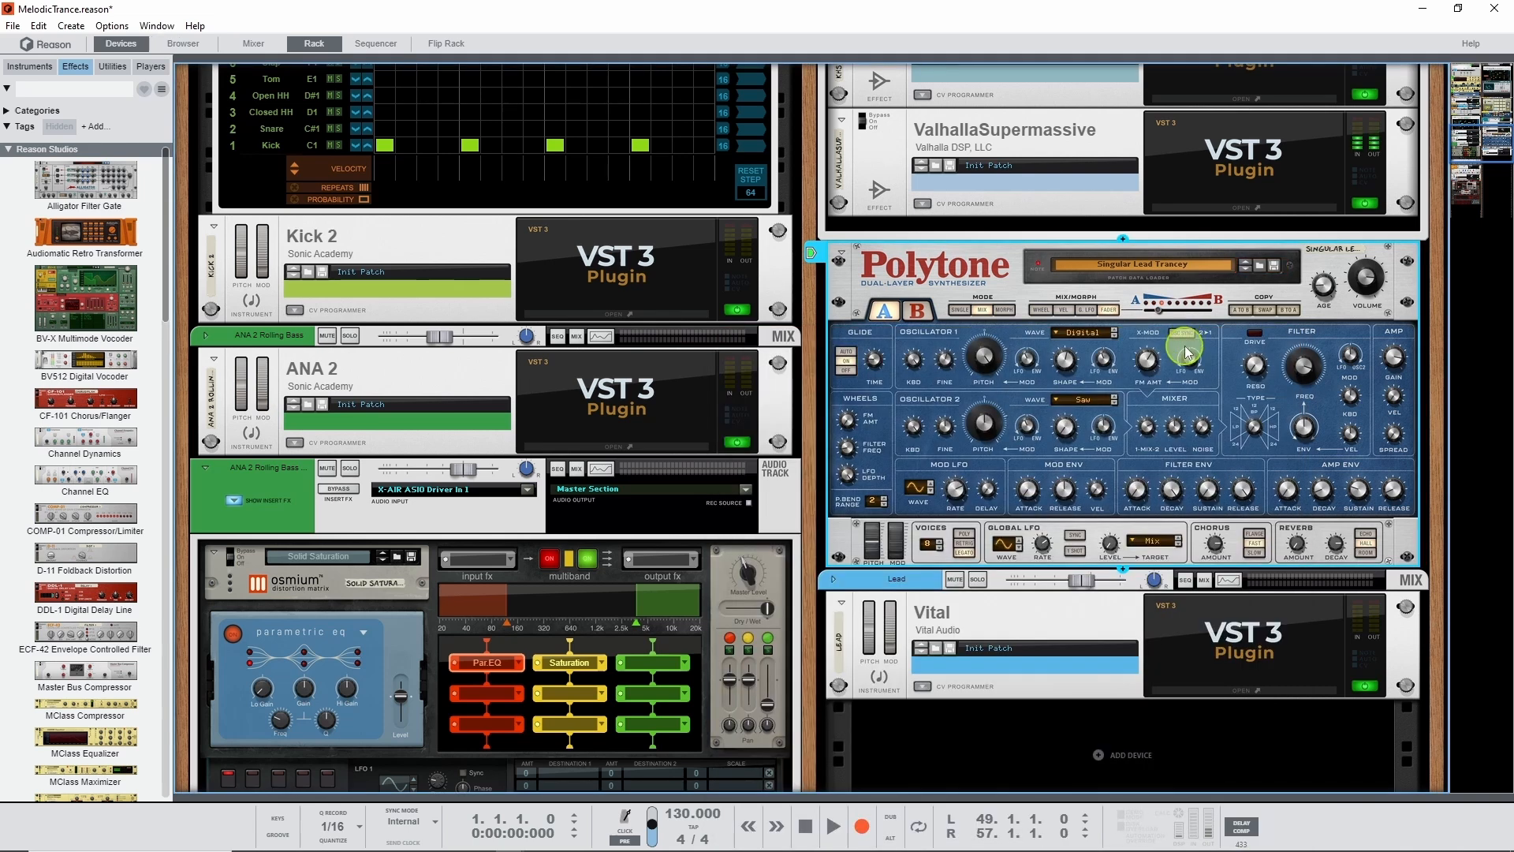
Examine Polytone's layer B and layer A settings and play its part within the song in the sequencer
mouse_move(1187, 358)
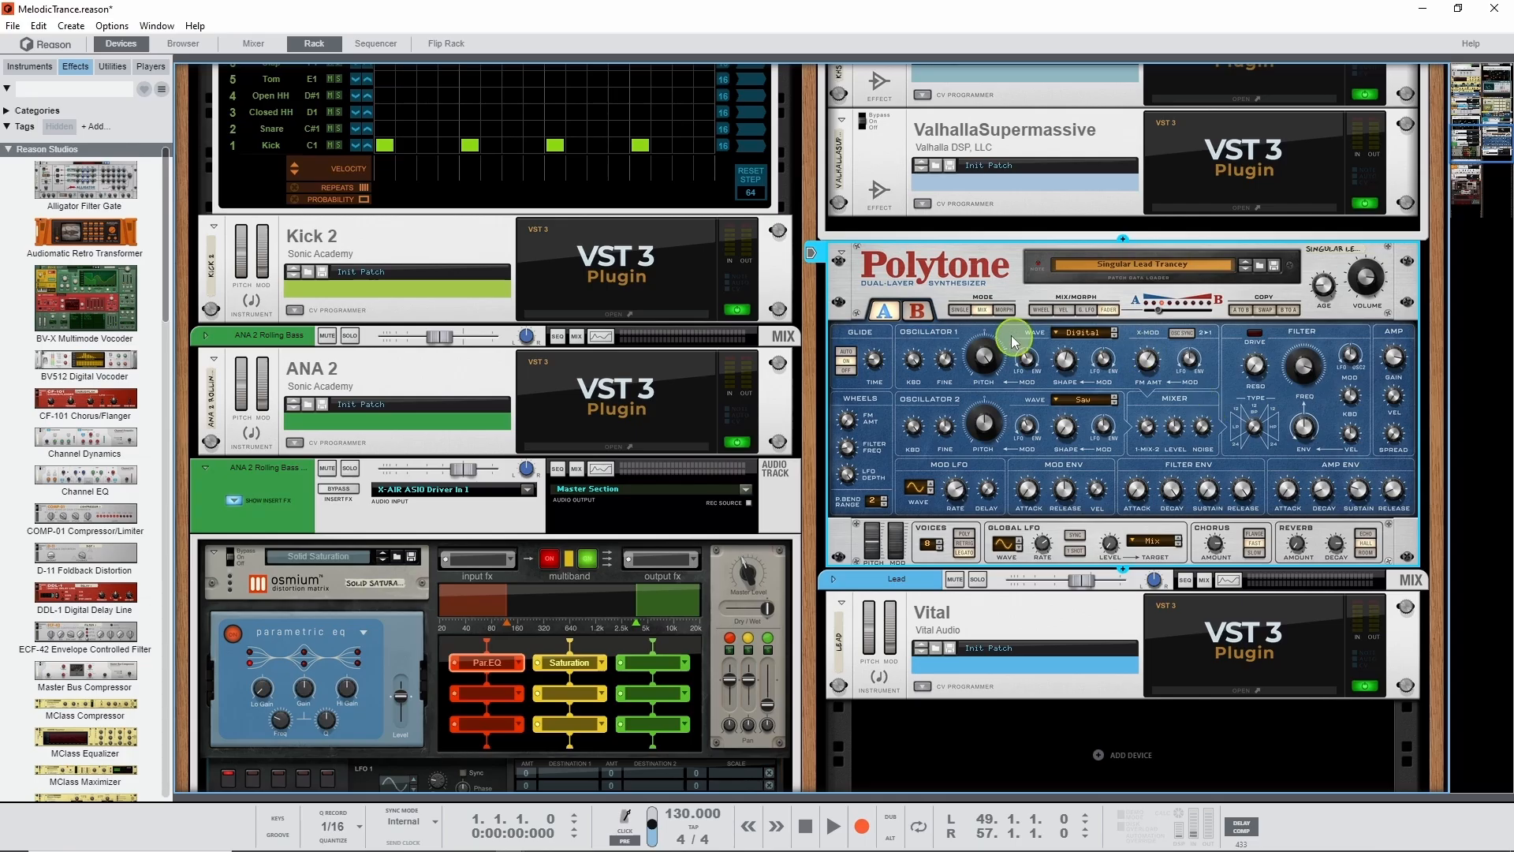
left_click(919, 310)
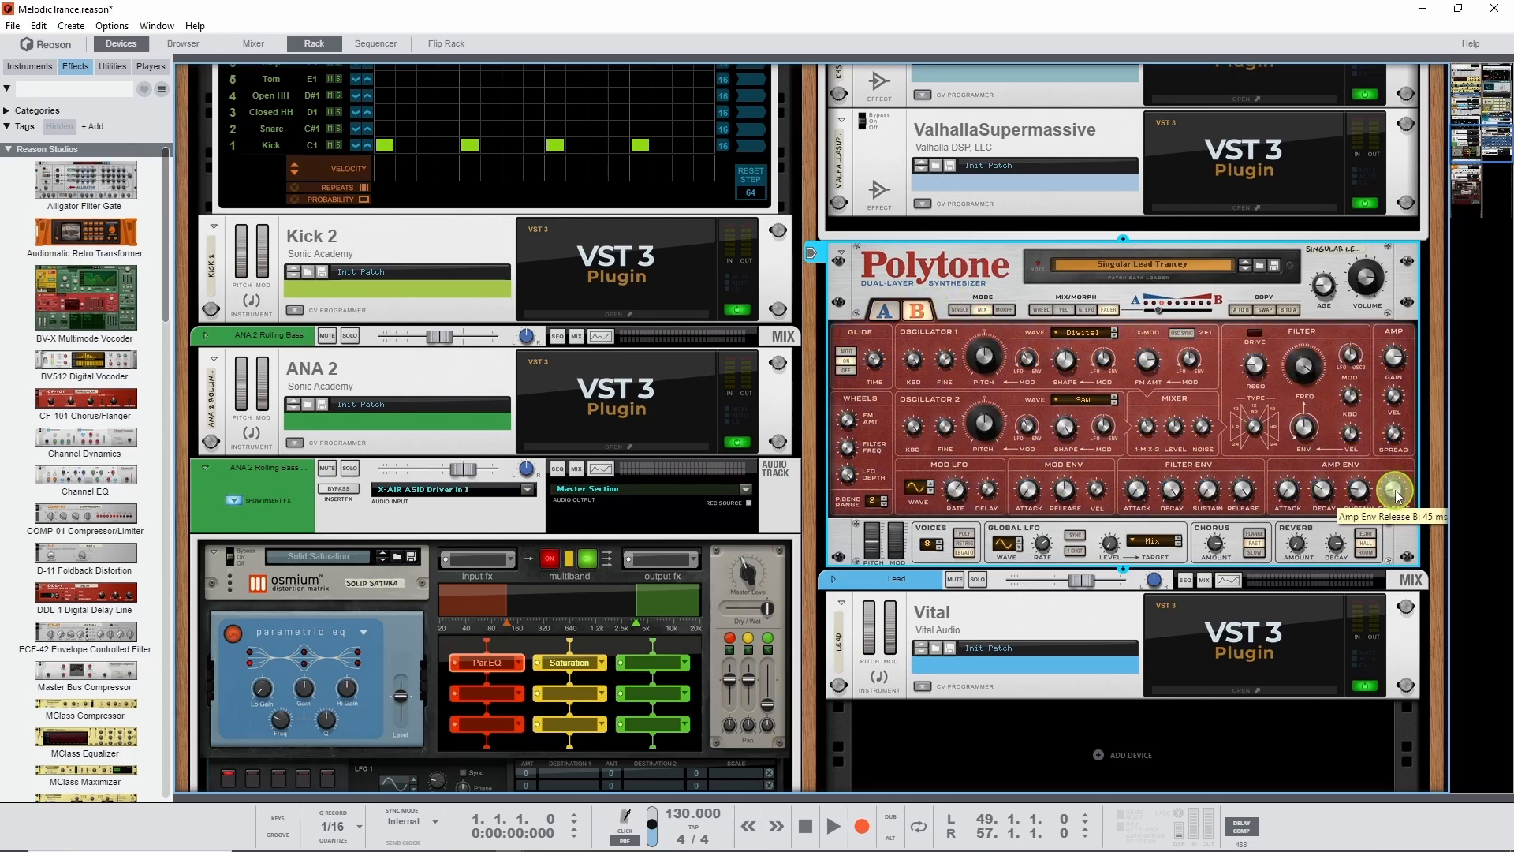
left_click(885, 311)
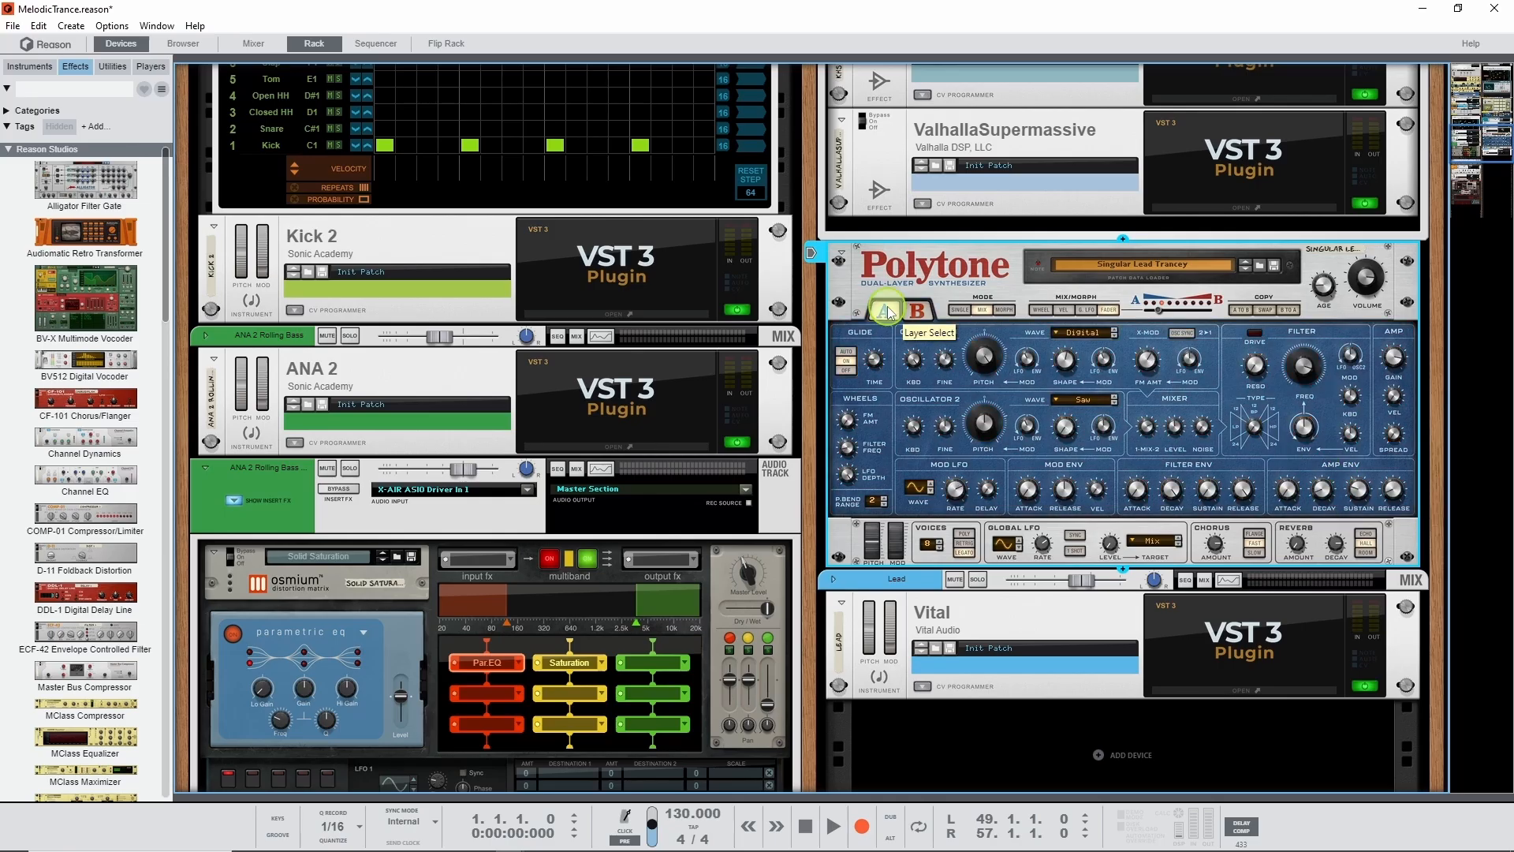
scroll(930, 291, "up", 5)
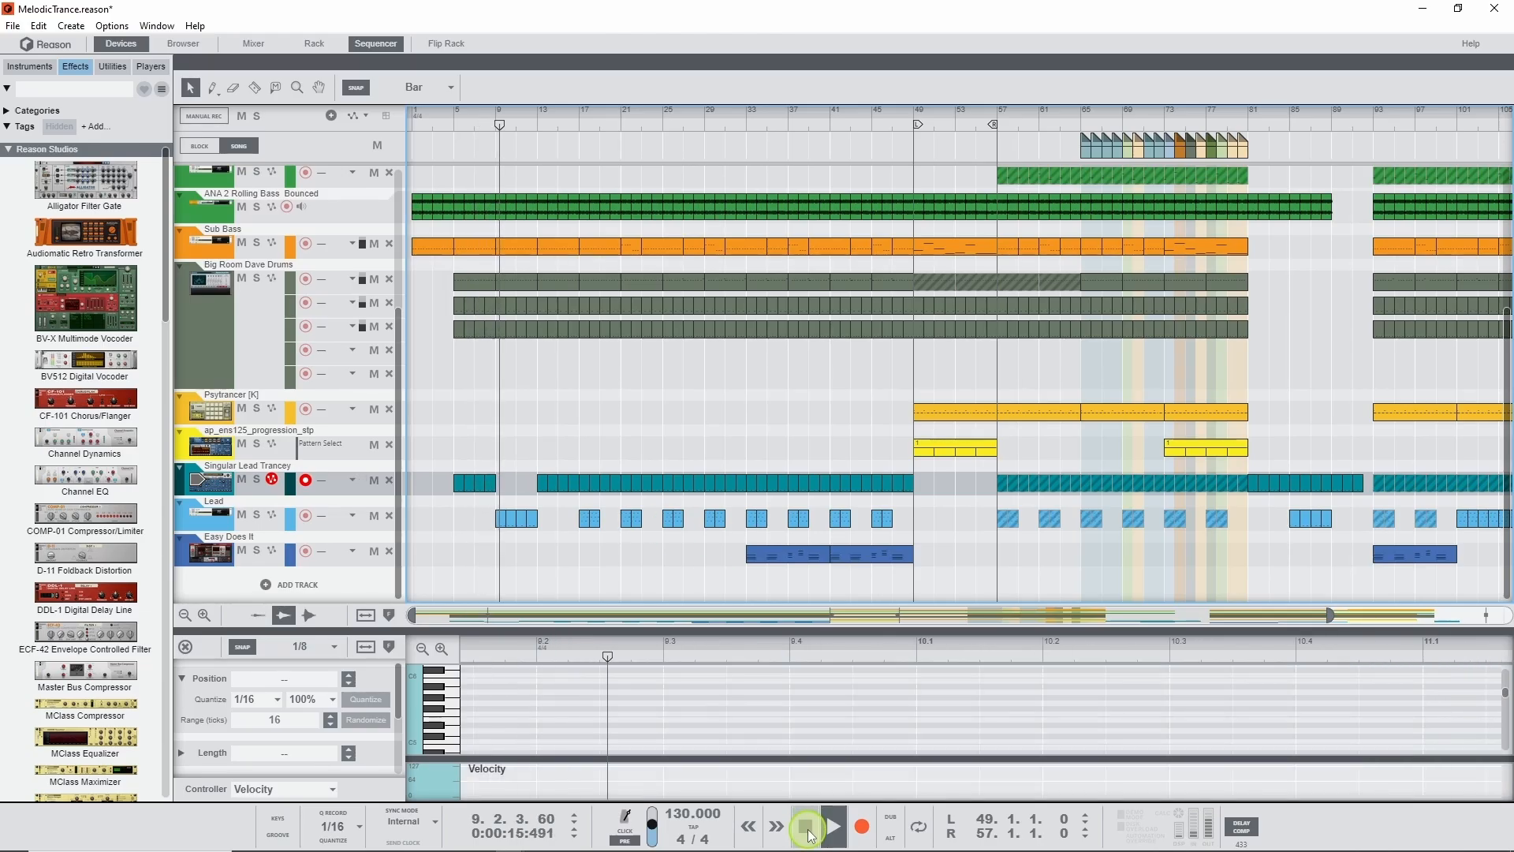
left_click(806, 826)
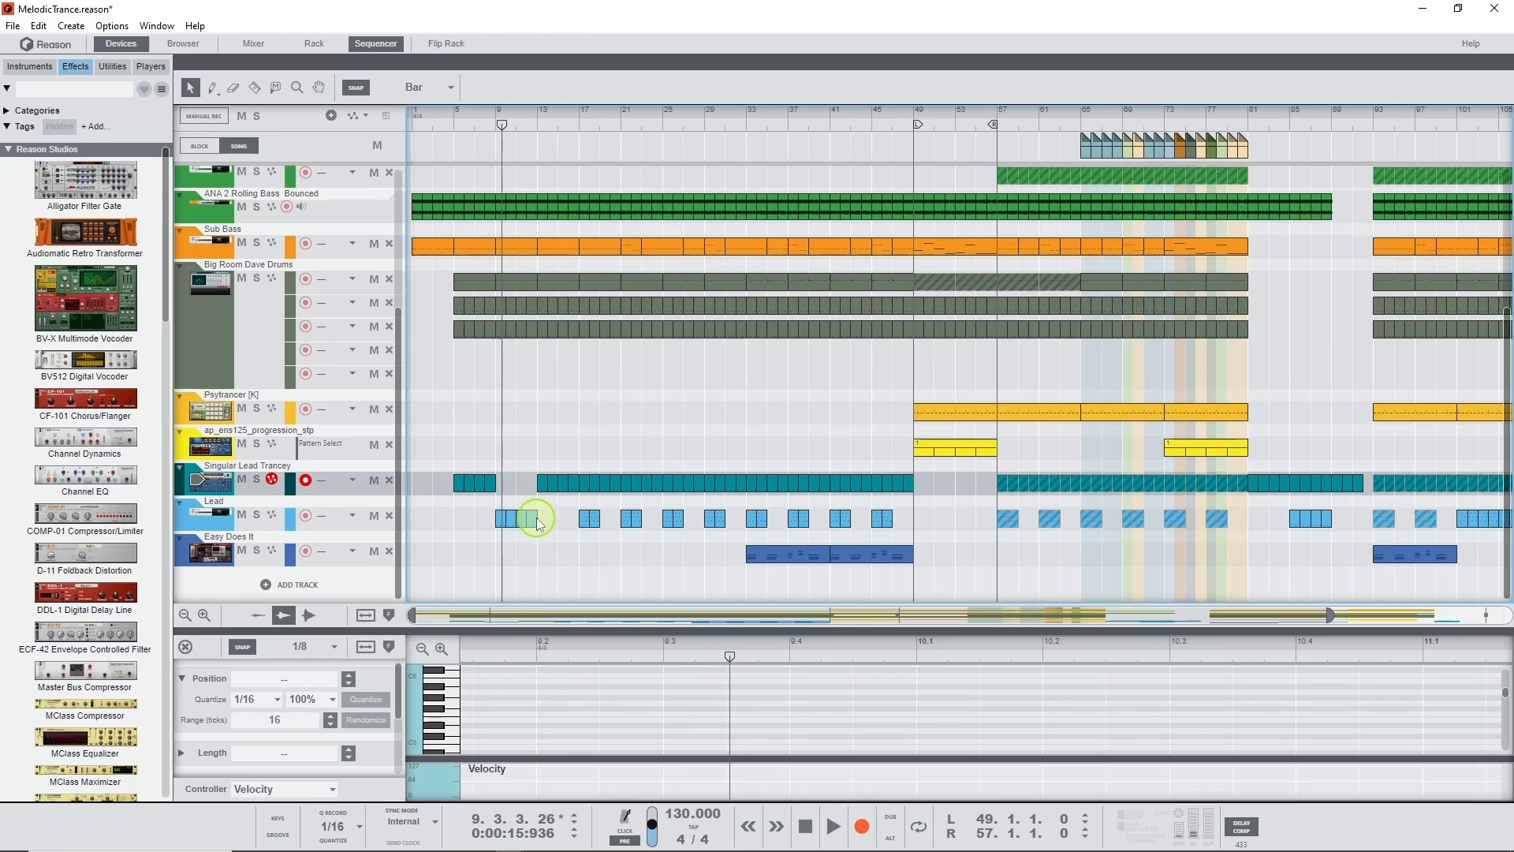
Return to the rack, expand the Lead mix channel below Polytone and show its insert effects
key("F6")
scroll(1093, 561, "down", 4)
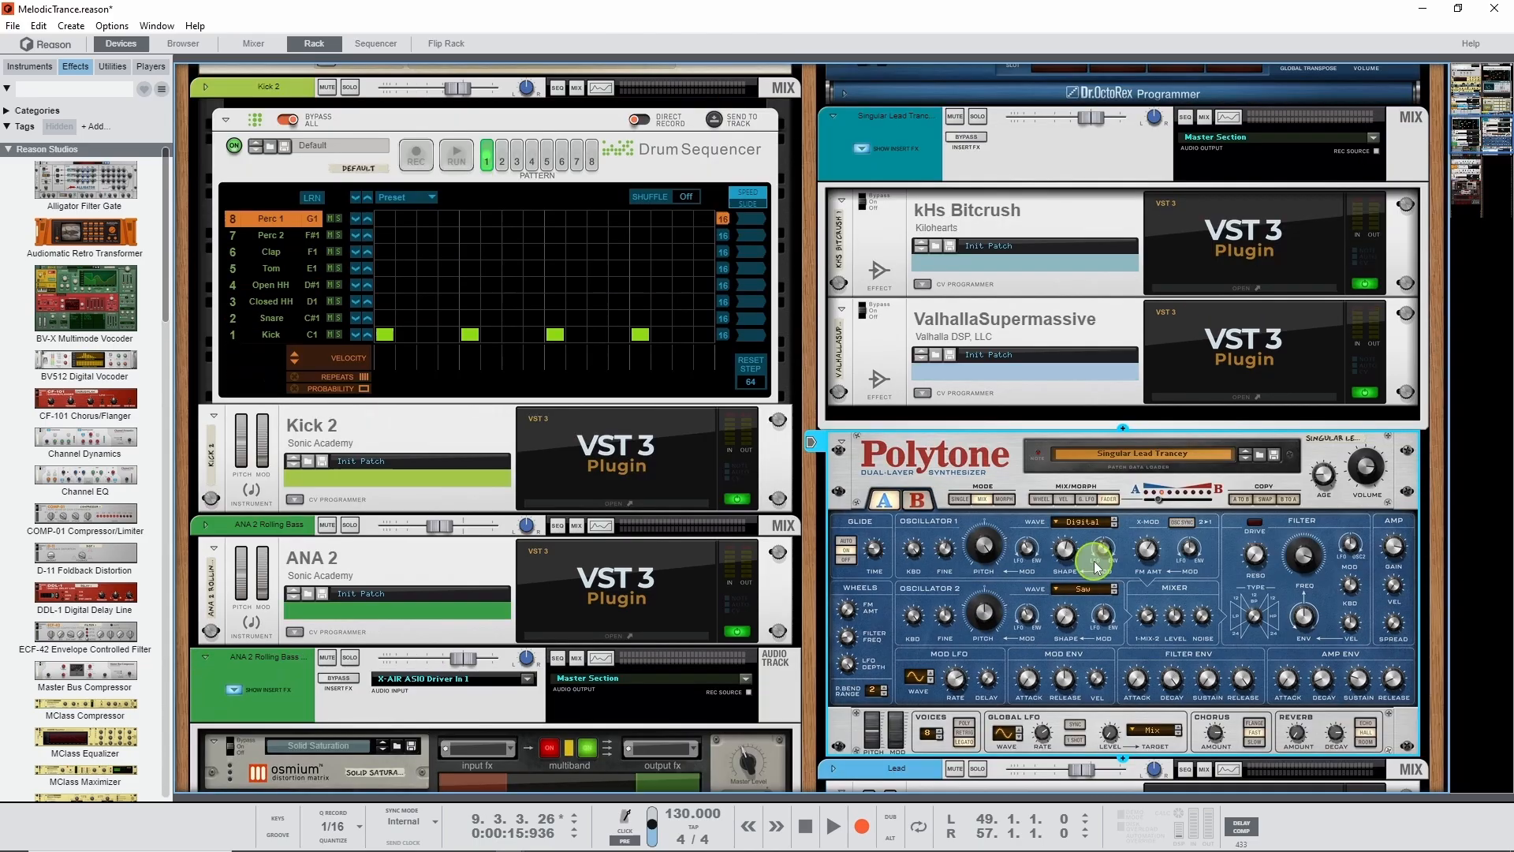
scroll(1094, 561, "down", 2)
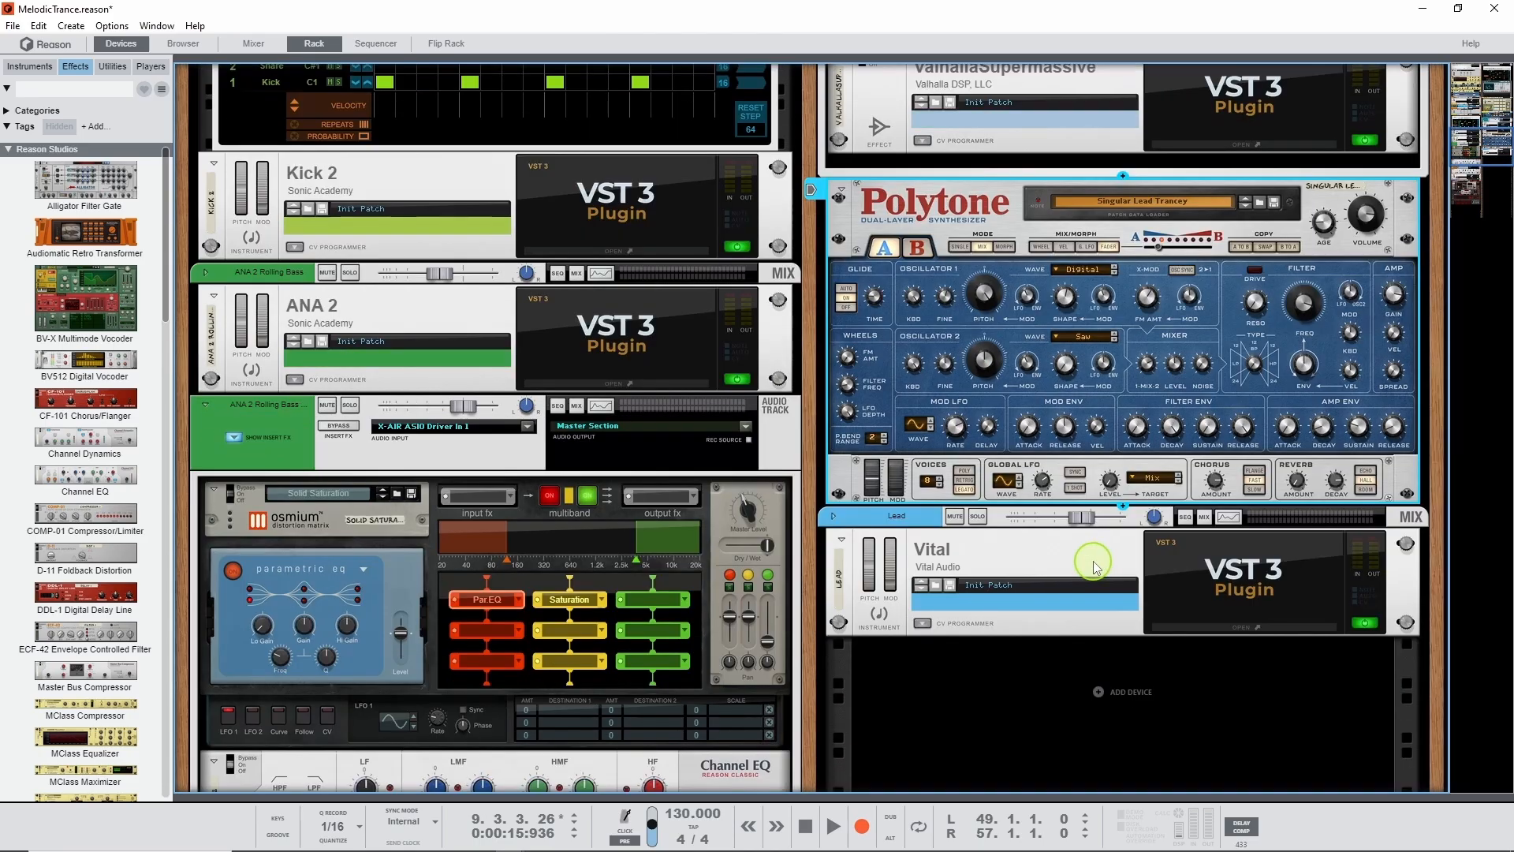
scroll(1094, 562, "down", 1)
left_click(833, 451)
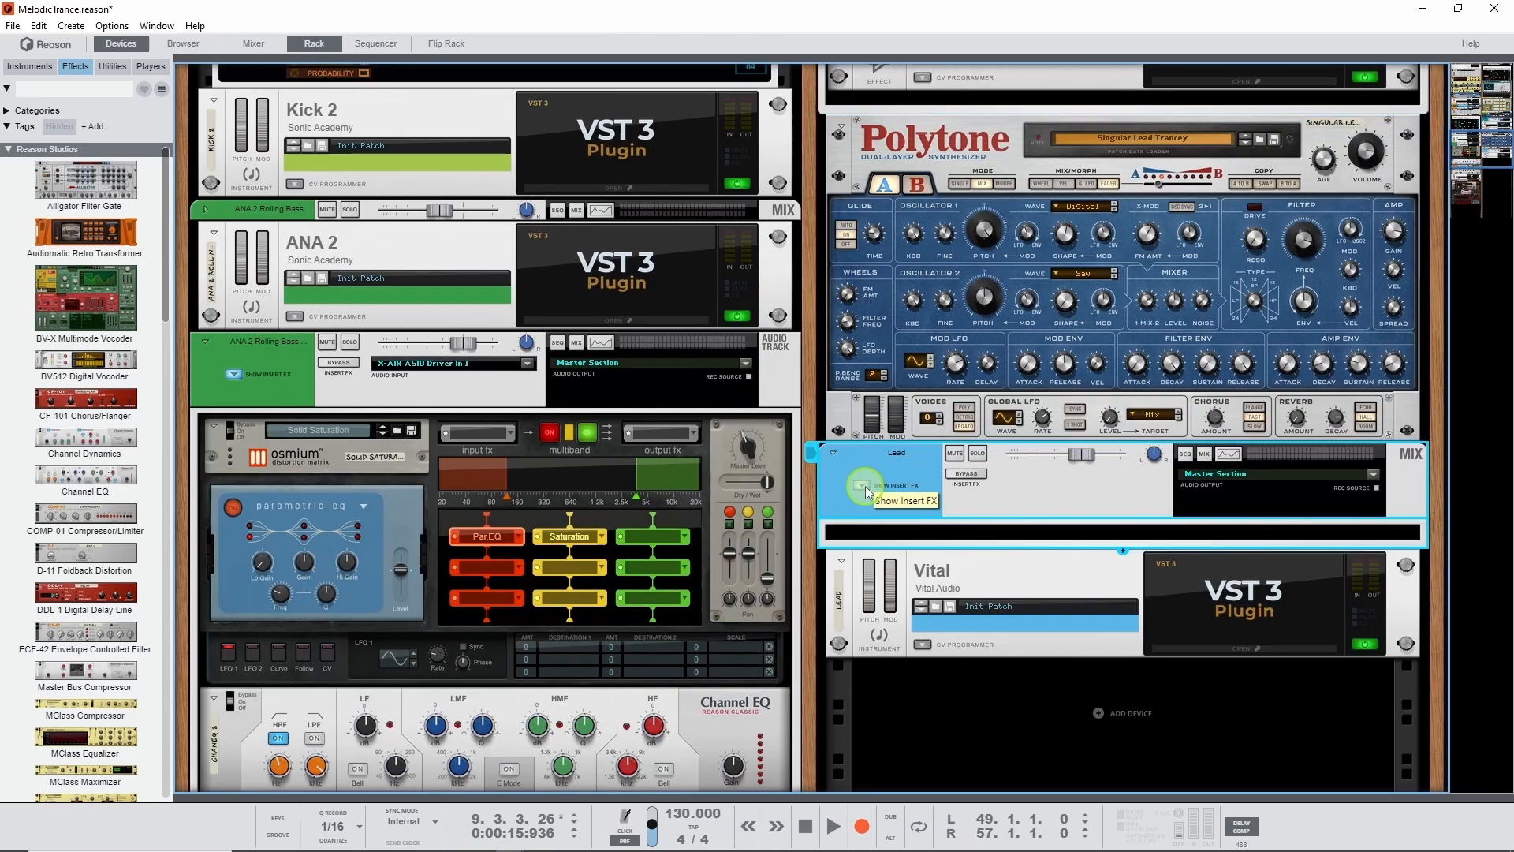
left_click(861, 486)
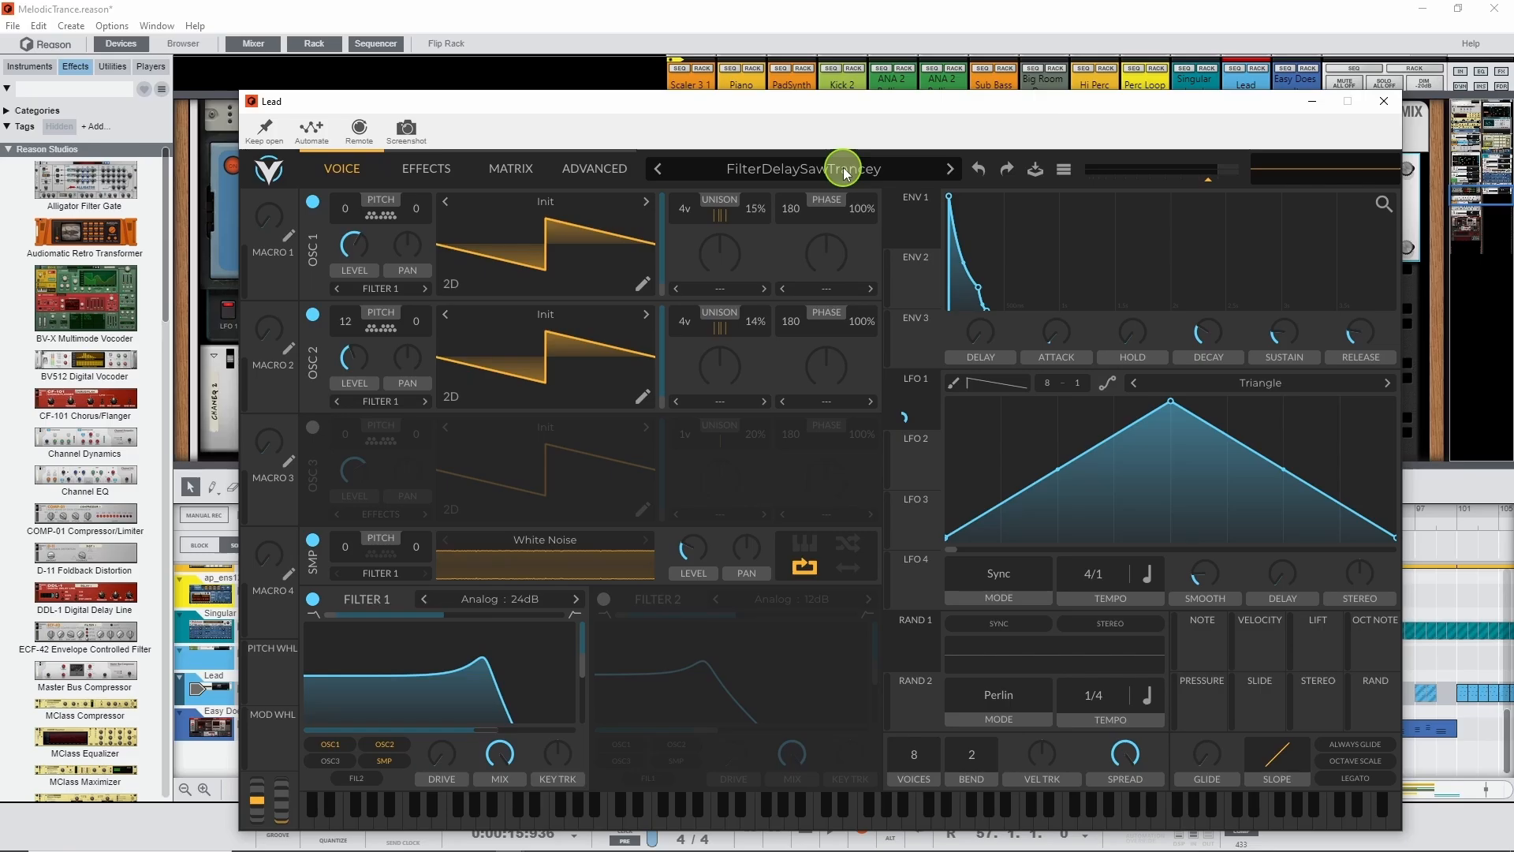
Compare the FilterDelaySaw preset in the Lead's Vital synth, reload FilterDelaySawTrancey and close the preset browser
left_click(844, 171)
left_click(838, 167)
left_click(835, 170)
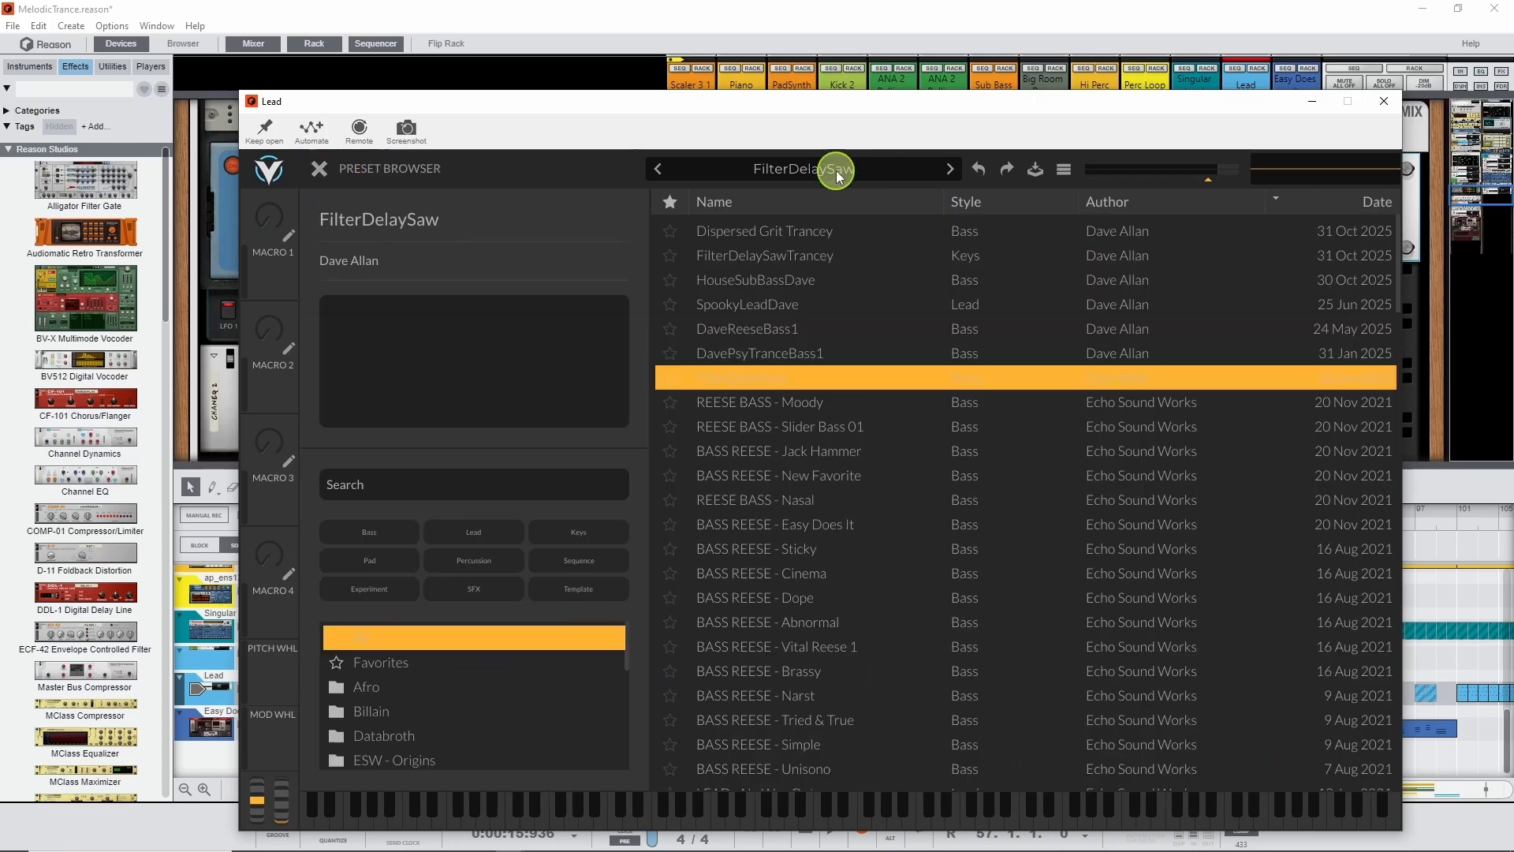
left_click(823, 251)
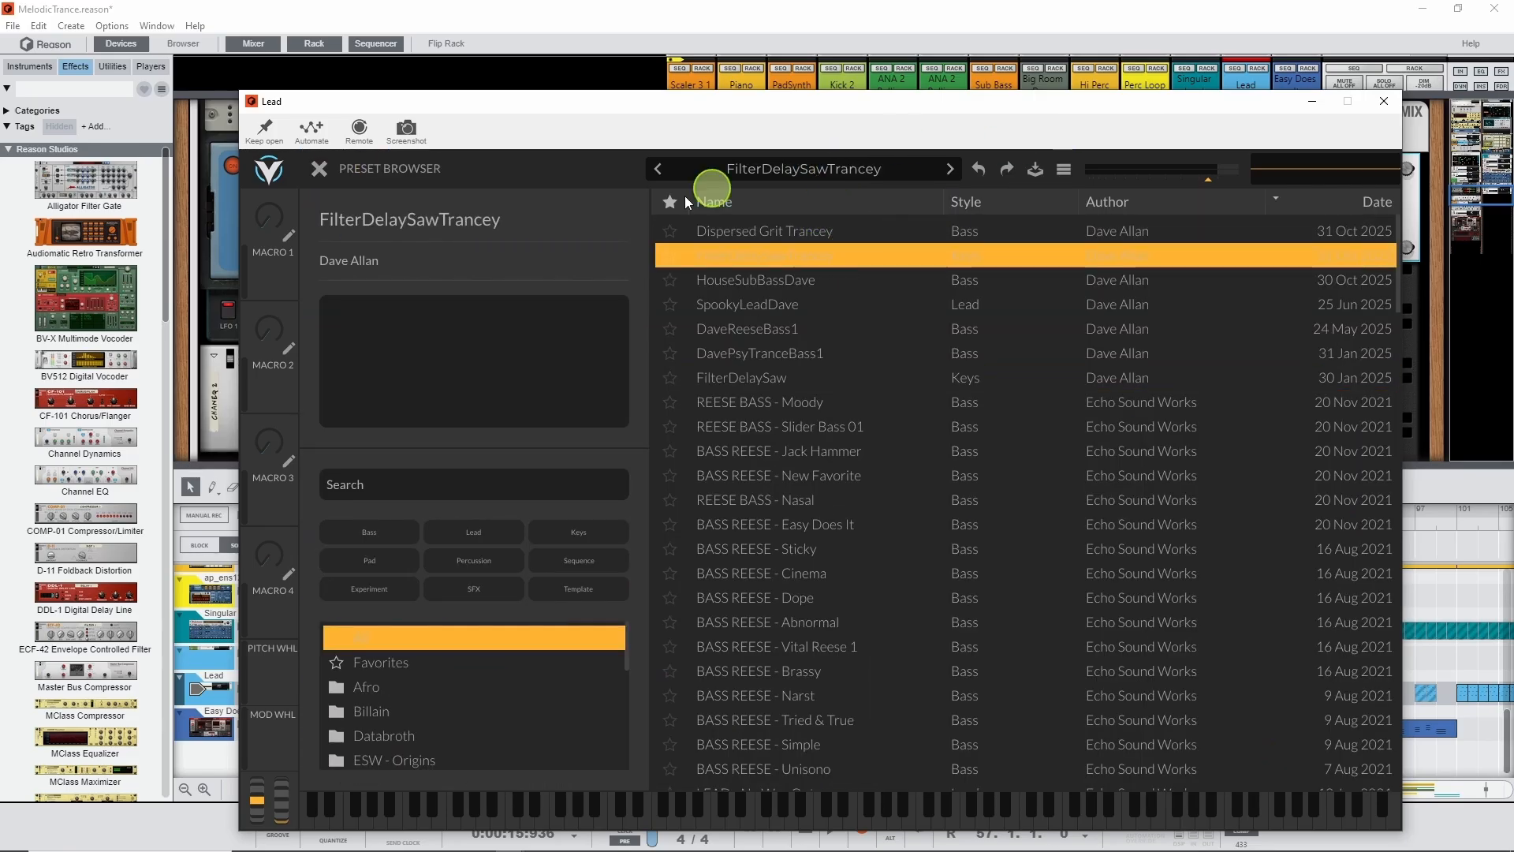
left_click(319, 168)
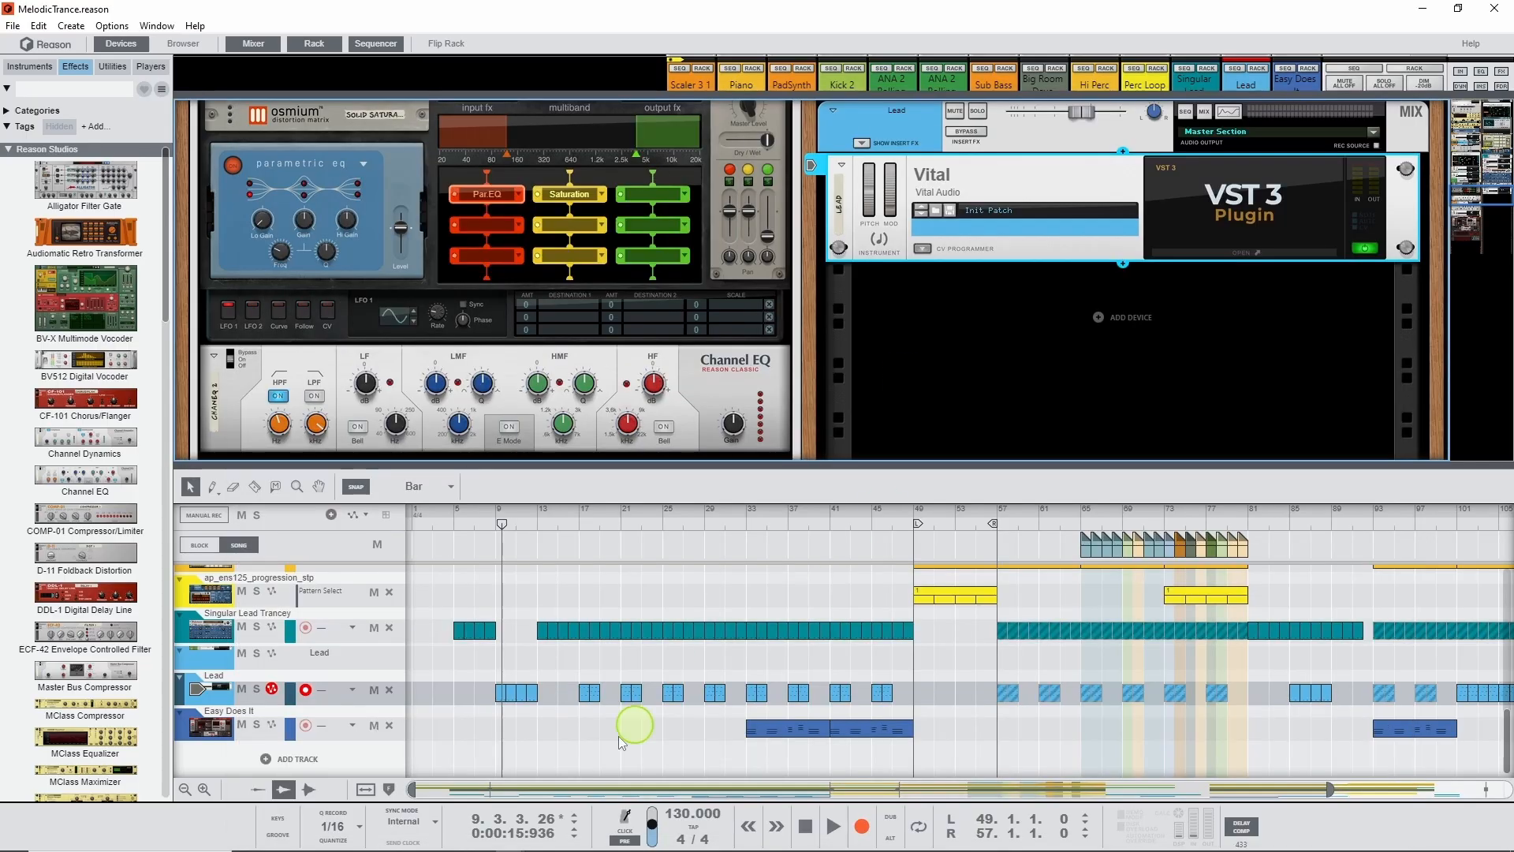
Play the song from bar 9 through the first Lead clips and stop playback around bar 15
left_click(834, 826)
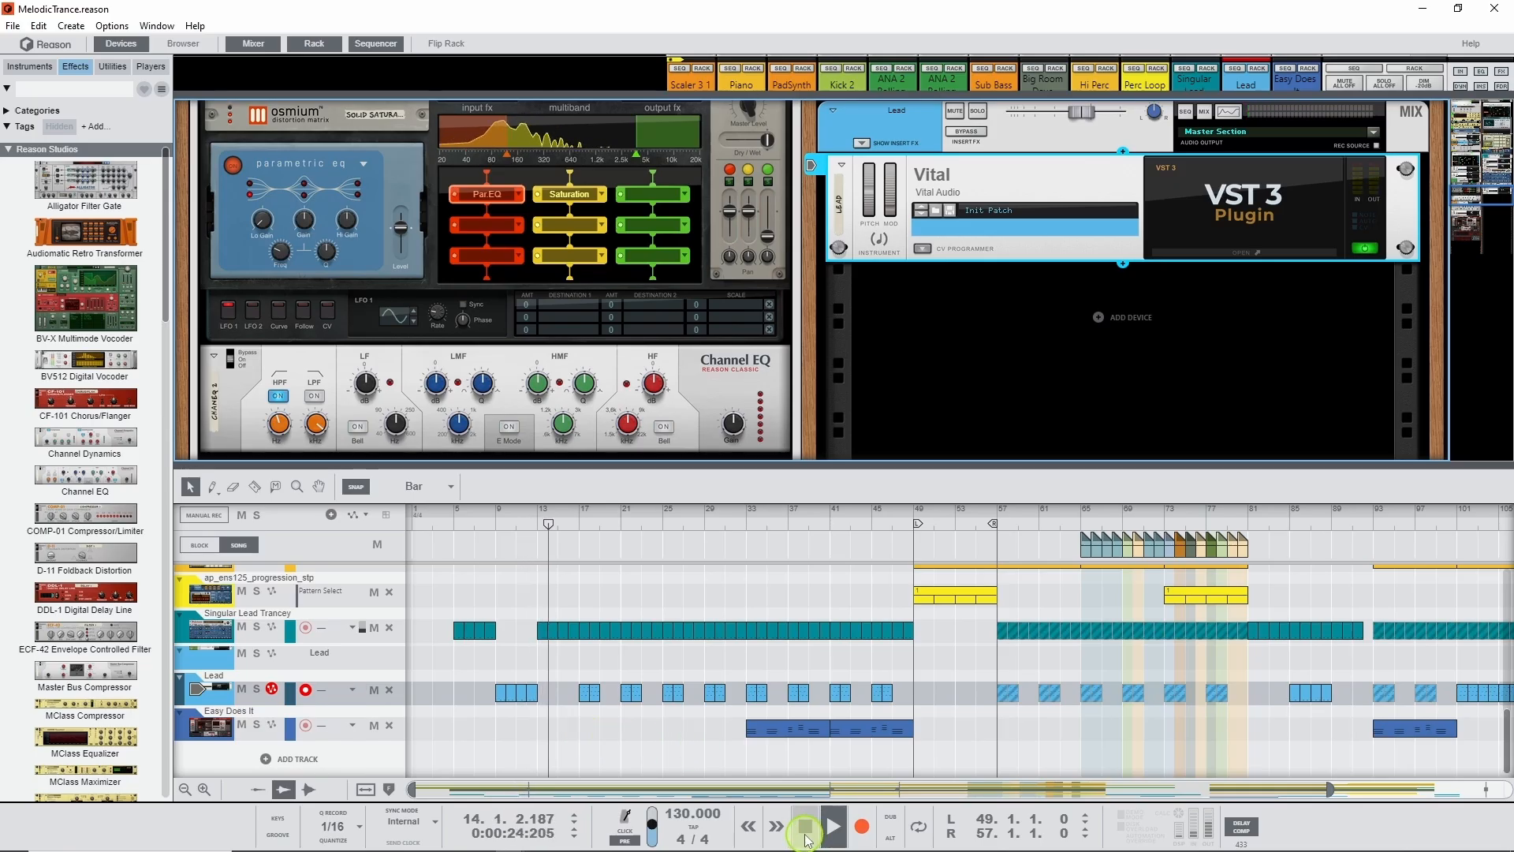
left_click(1017, 358)
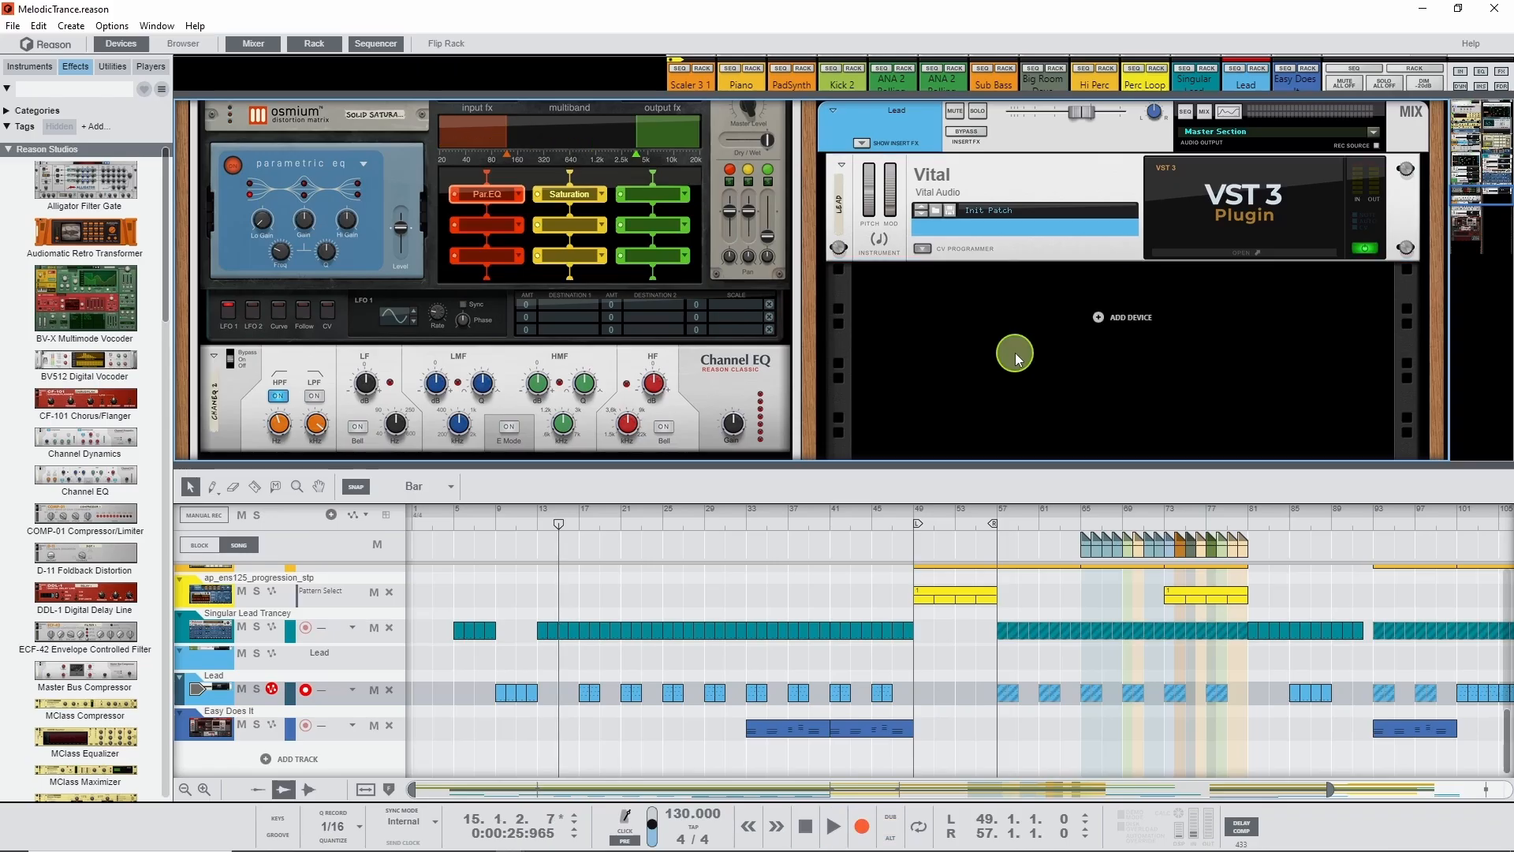
Adjust the kick's transient attack in the drum kit device while playing the song
scroll(1016, 359, "up", 4)
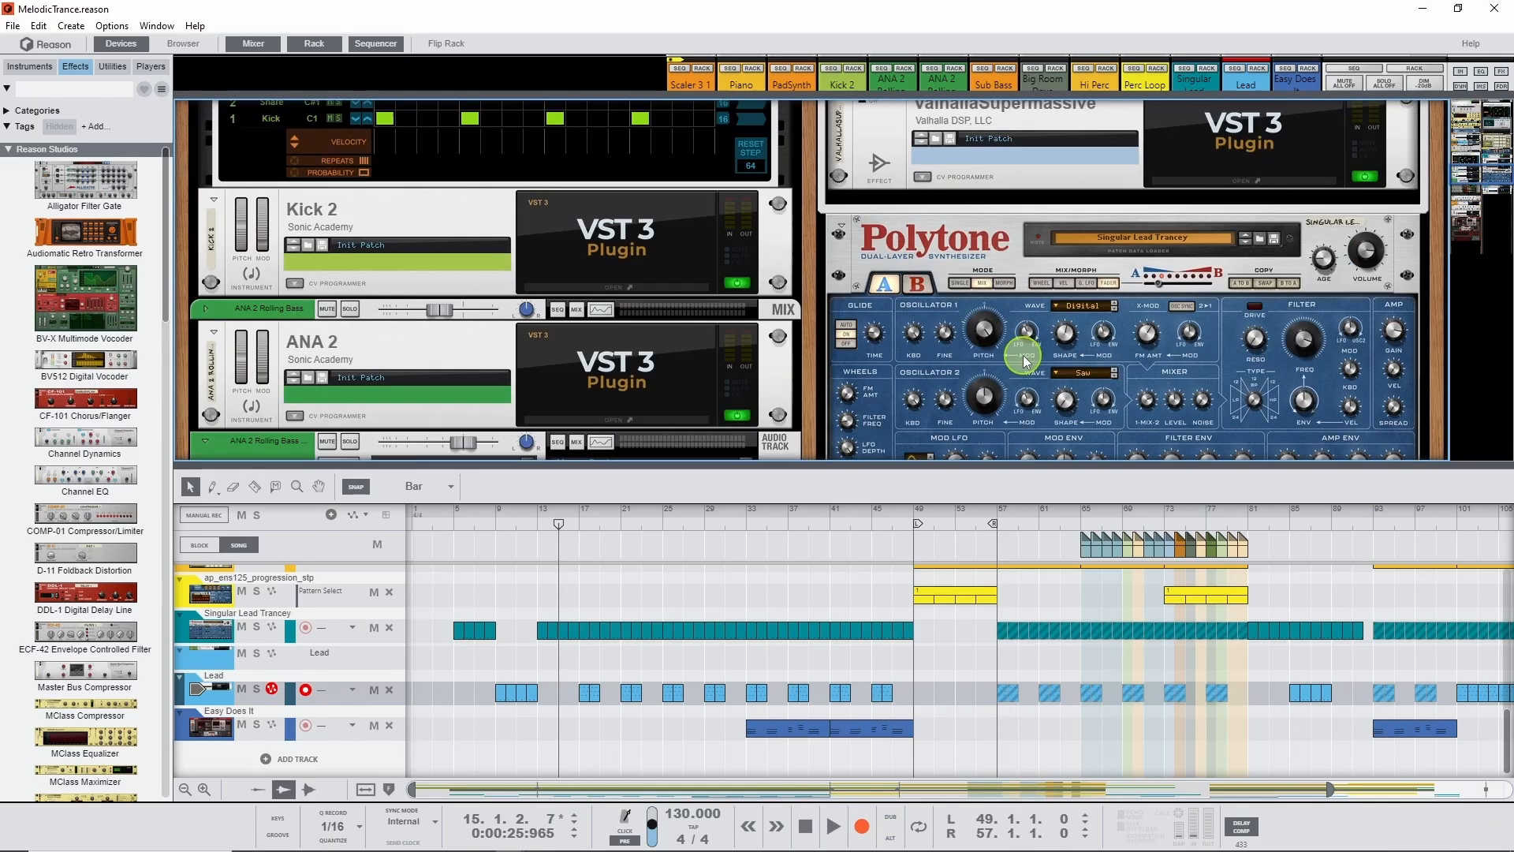
scroll(1023, 355, "up", 10)
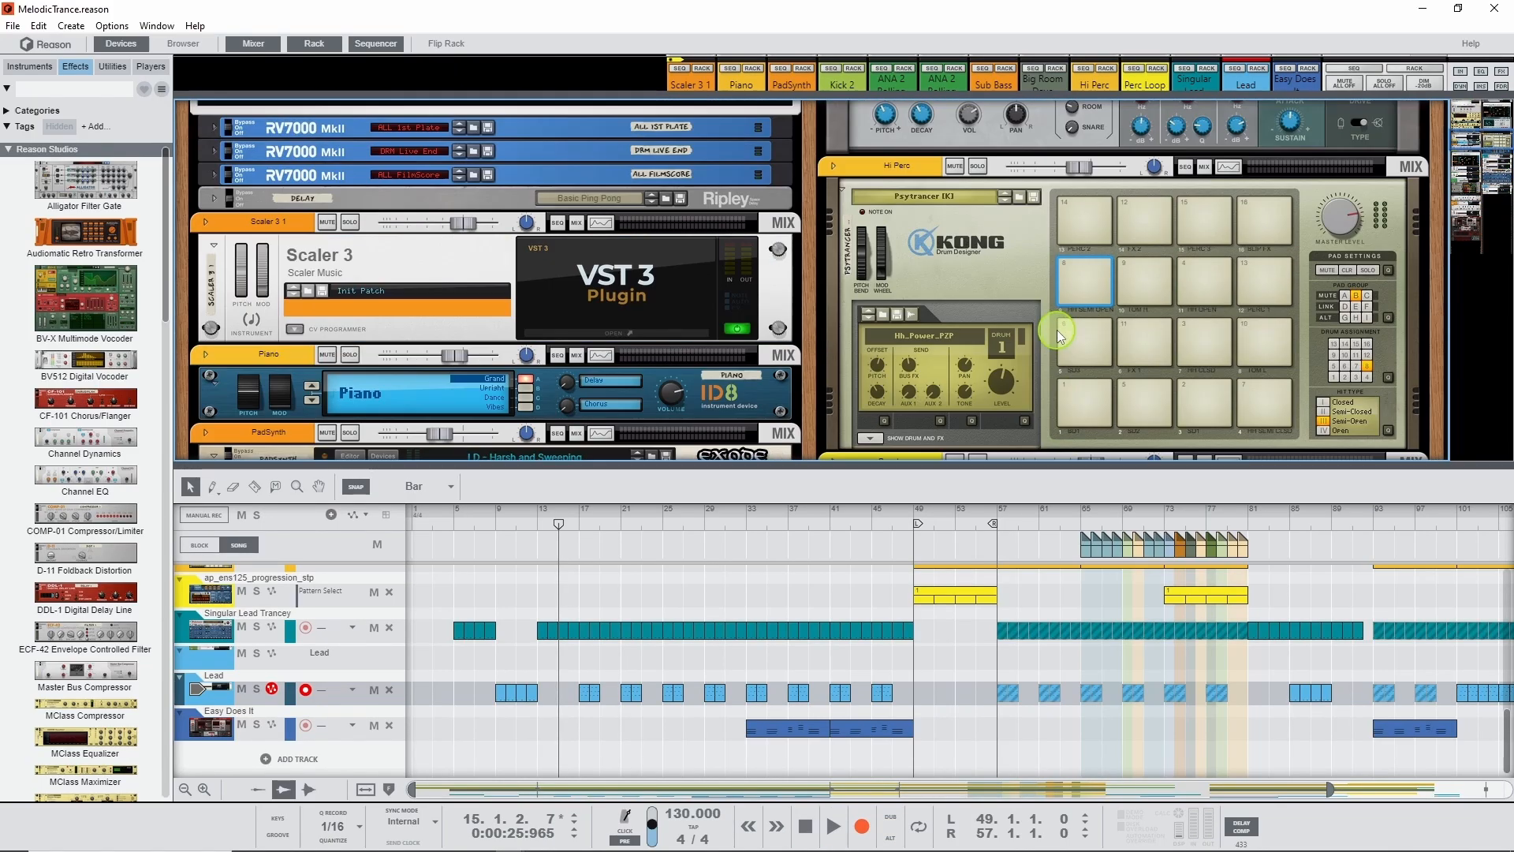
scroll(1057, 330, "up", 4)
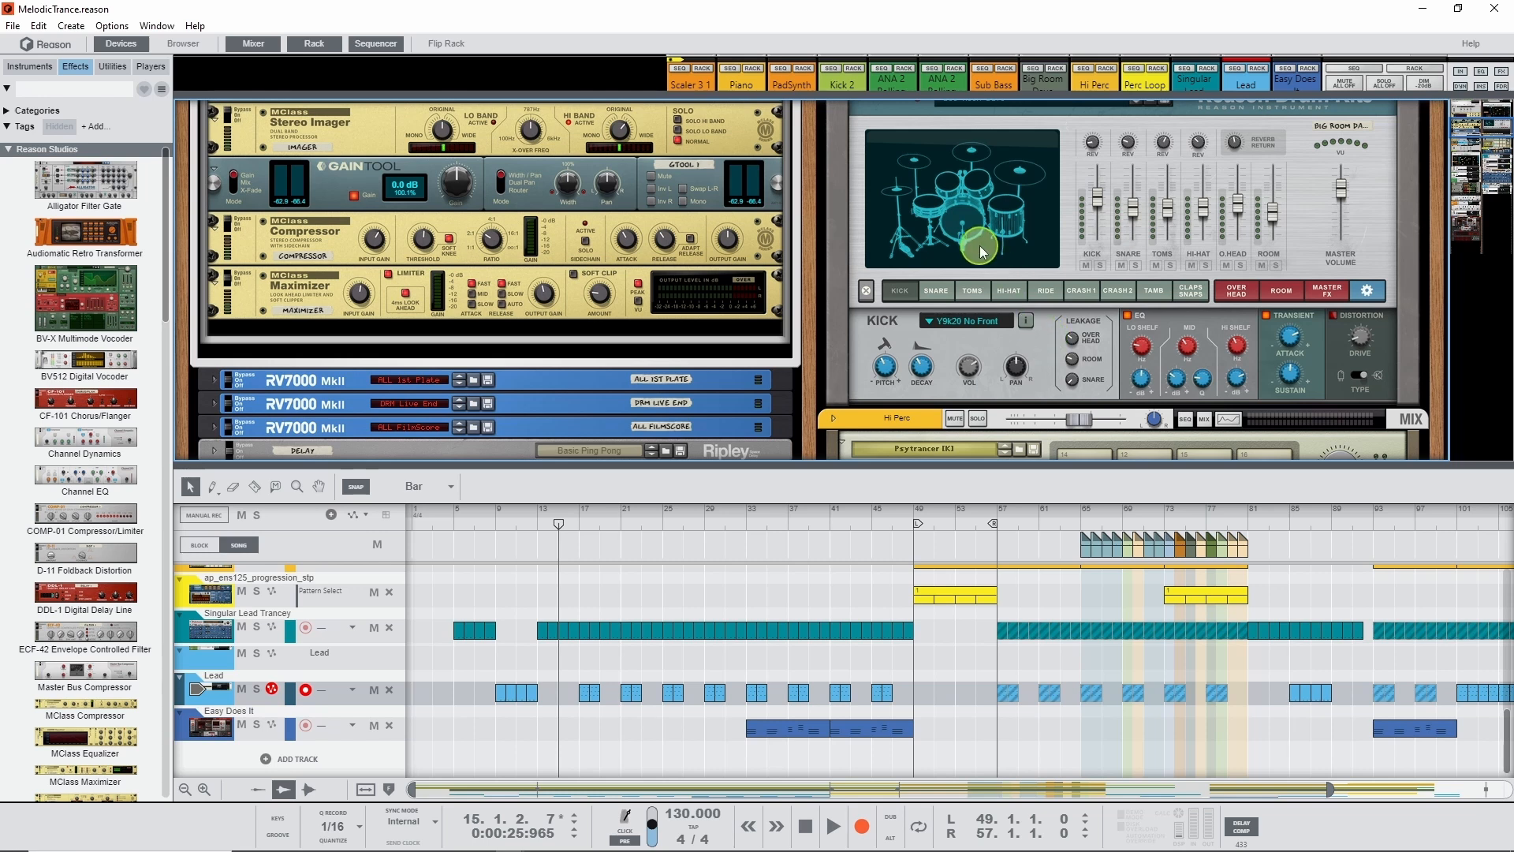
left_click(1291, 340)
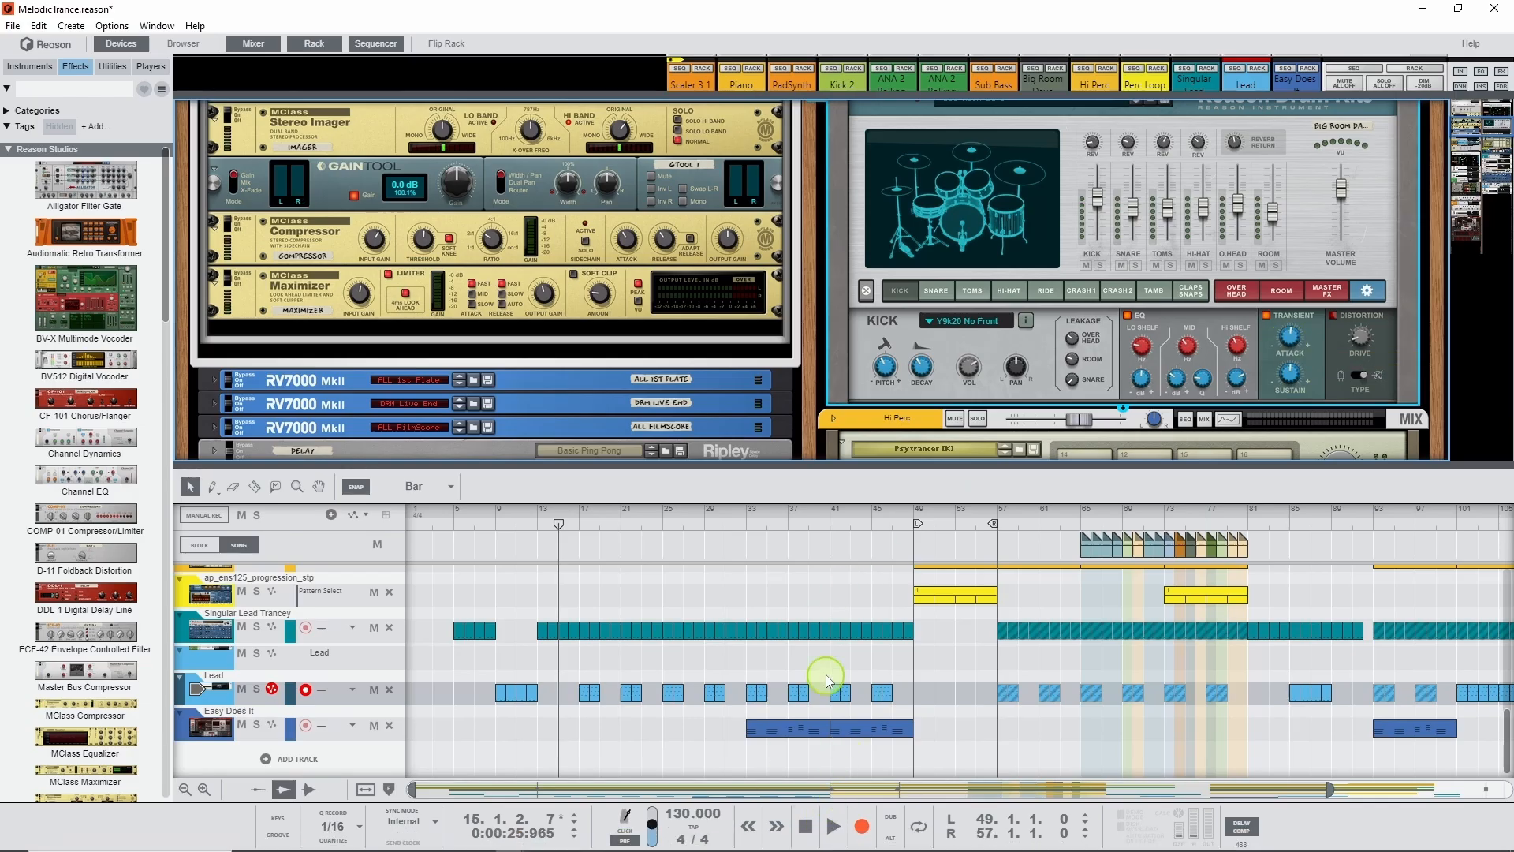
left_click(833, 825)
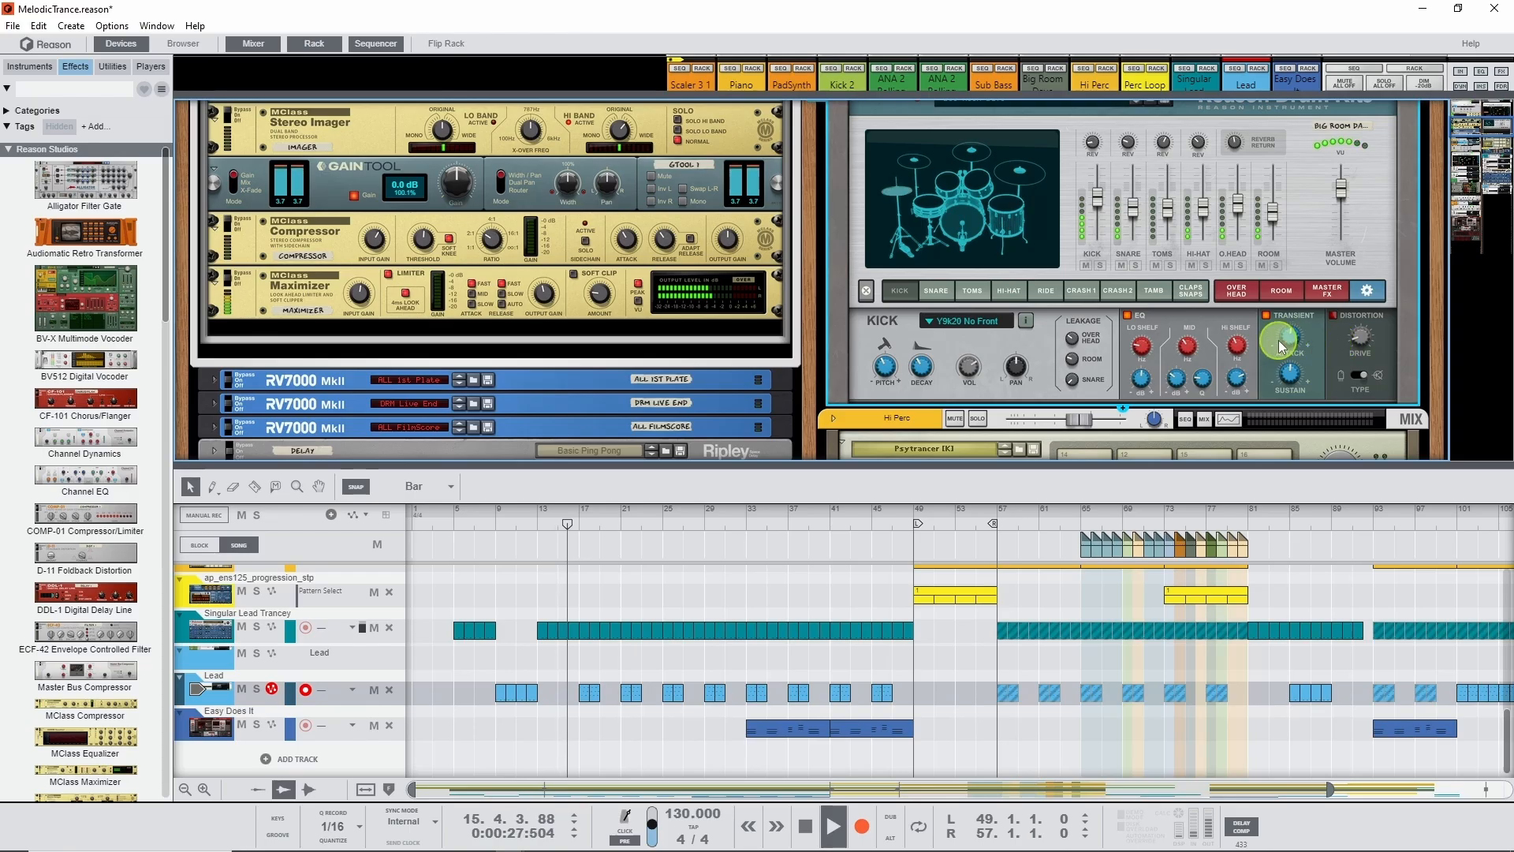
left_click_drag(1290, 343, 1286, 349)
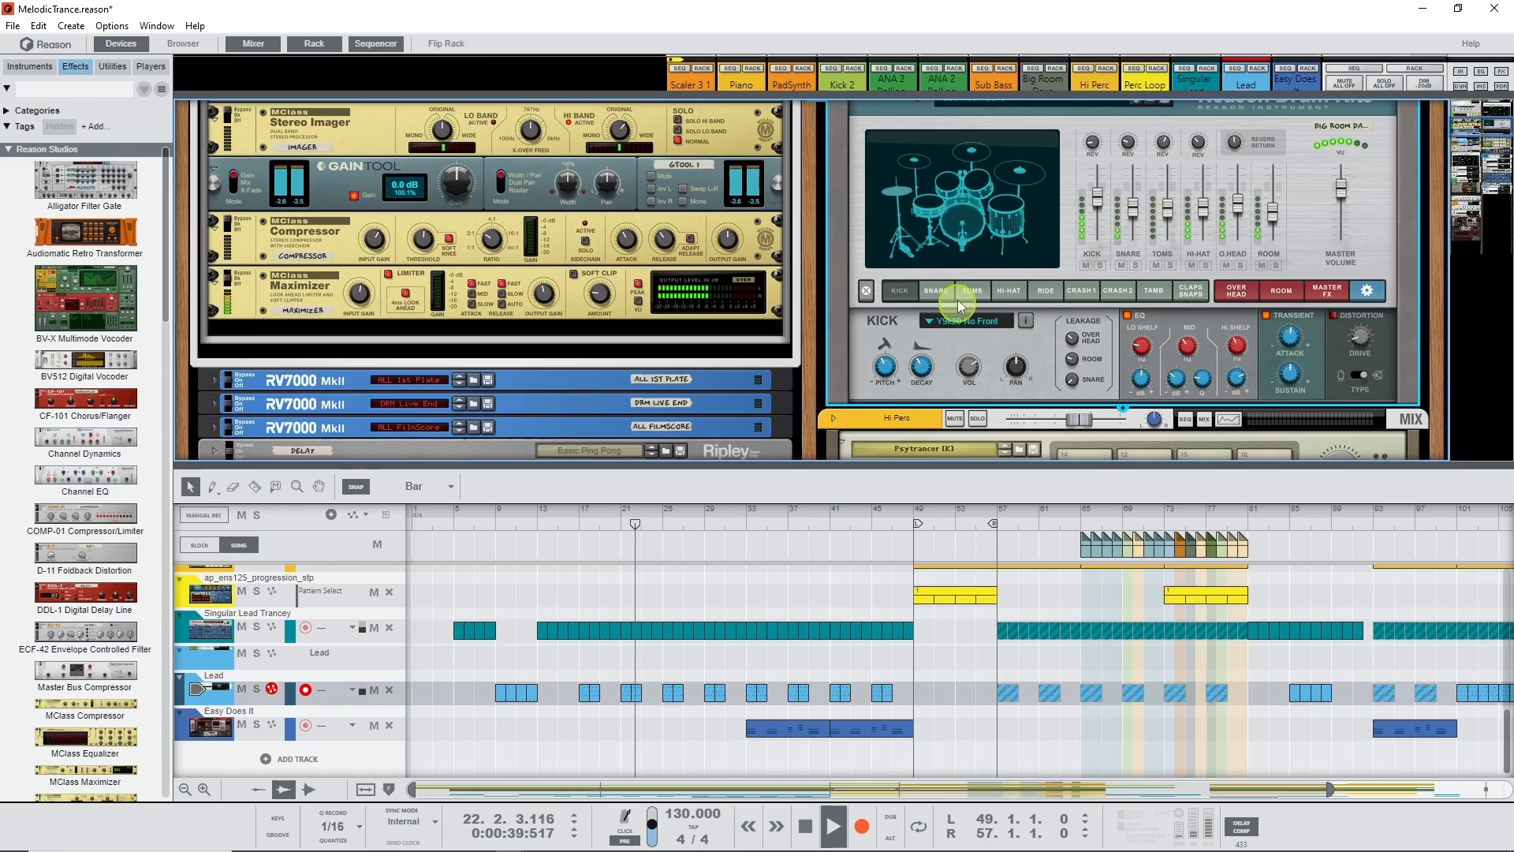
Show the drum kit's snare settings and adjust the snare's transient attack
left_click(931, 292)
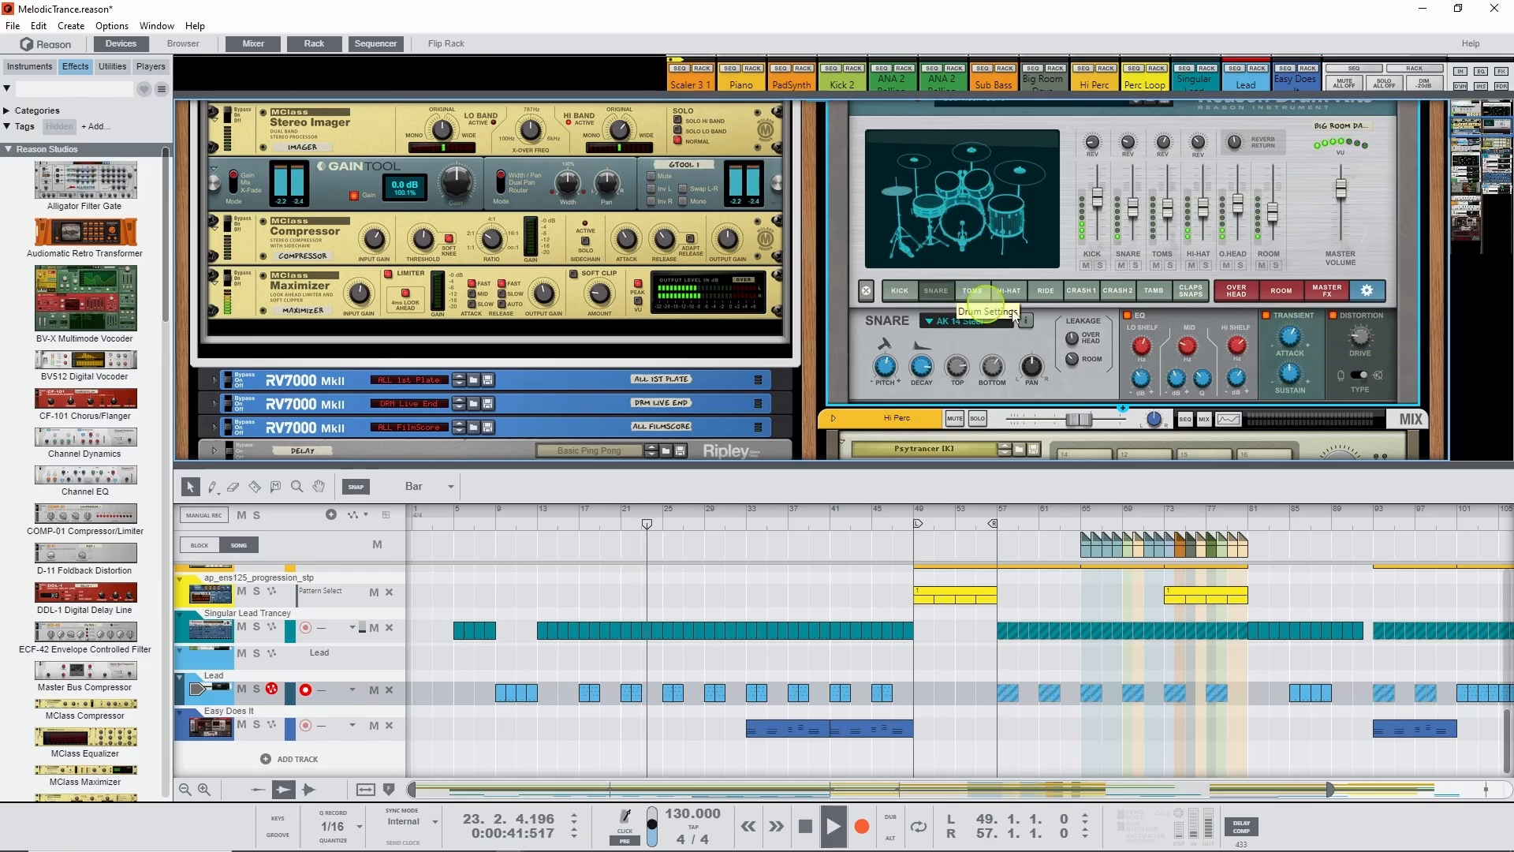
mouse_move(1294, 340)
left_click_drag(1294, 341, 1292, 344)
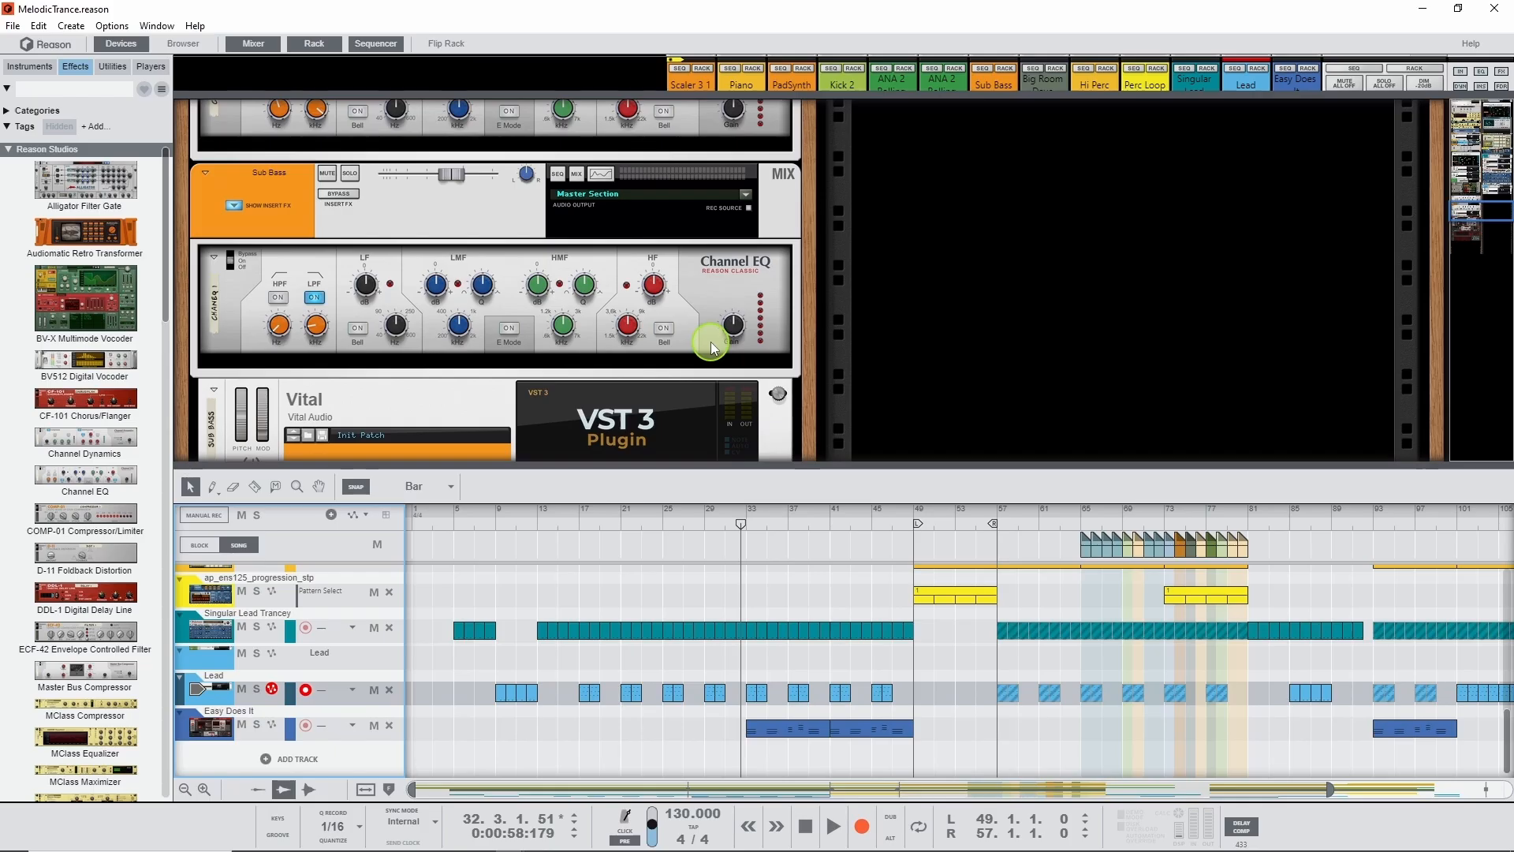
Show the full sequencer and set the song tempo to 138 BPM
key("F7")
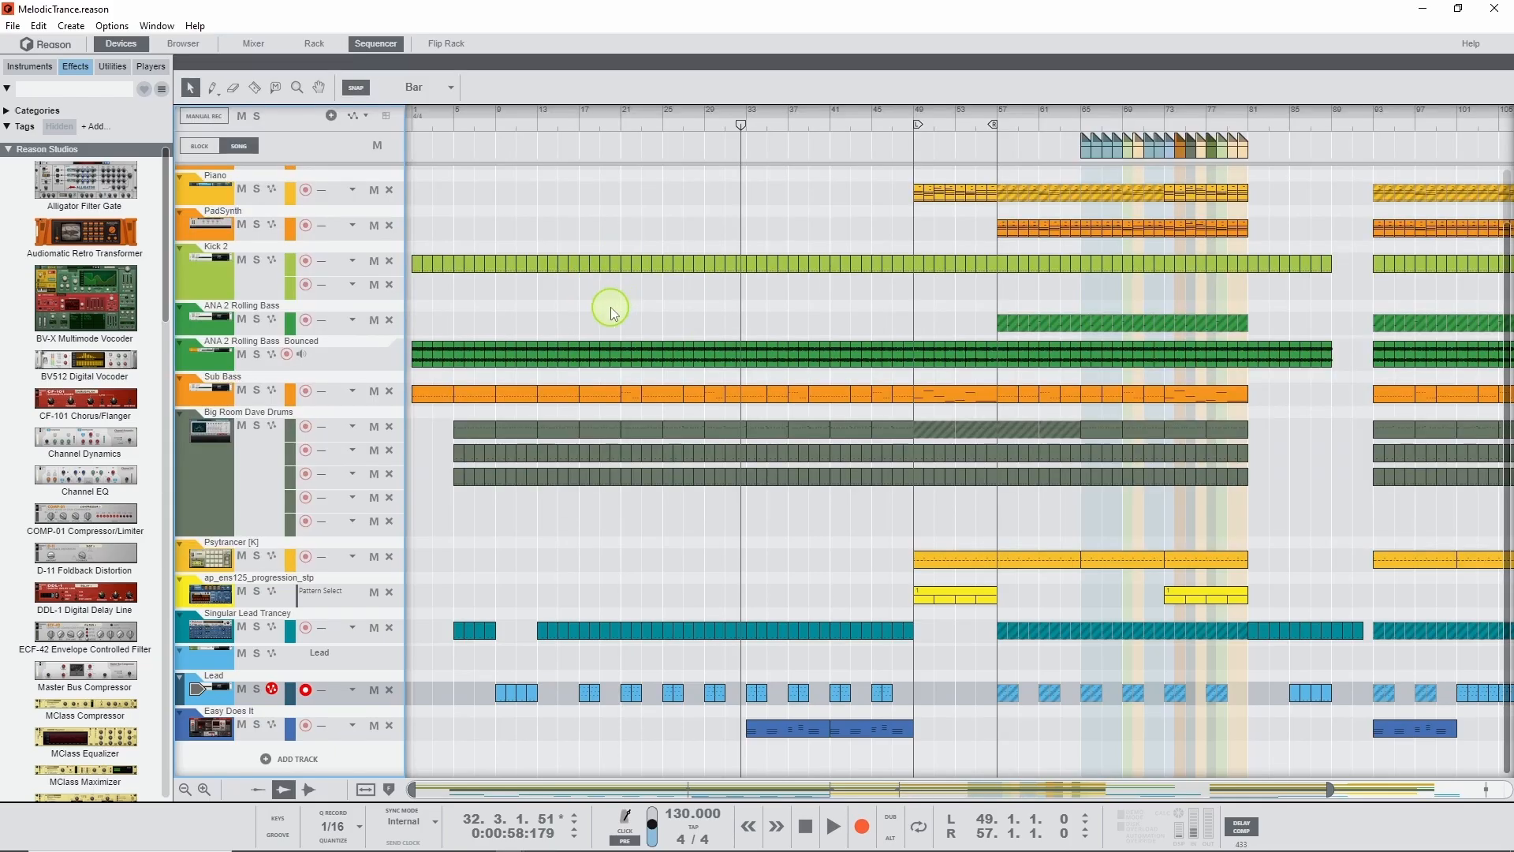
left_click(683, 818)
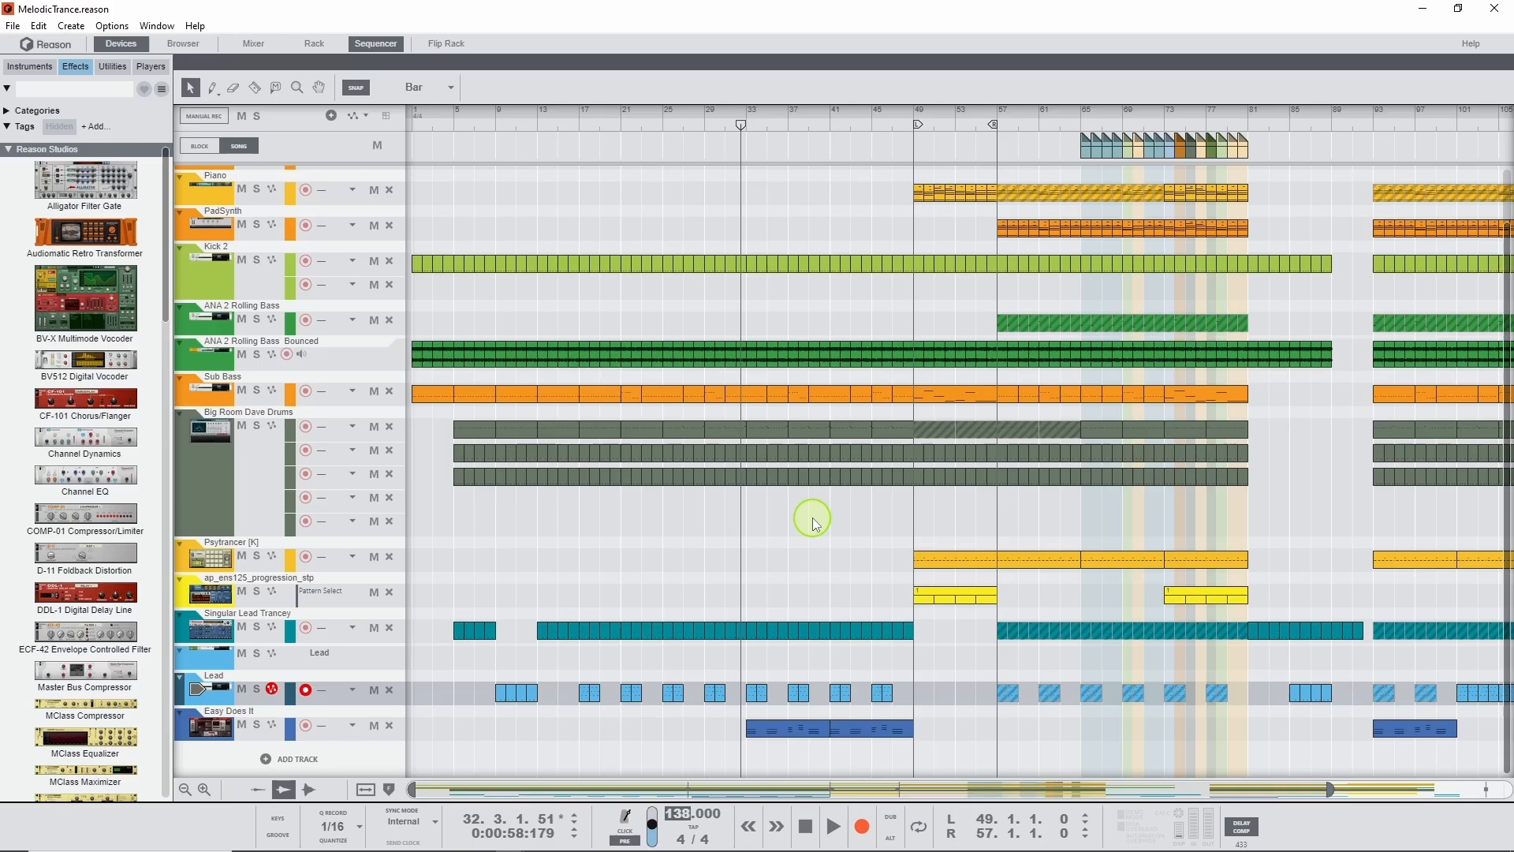
key("Return")
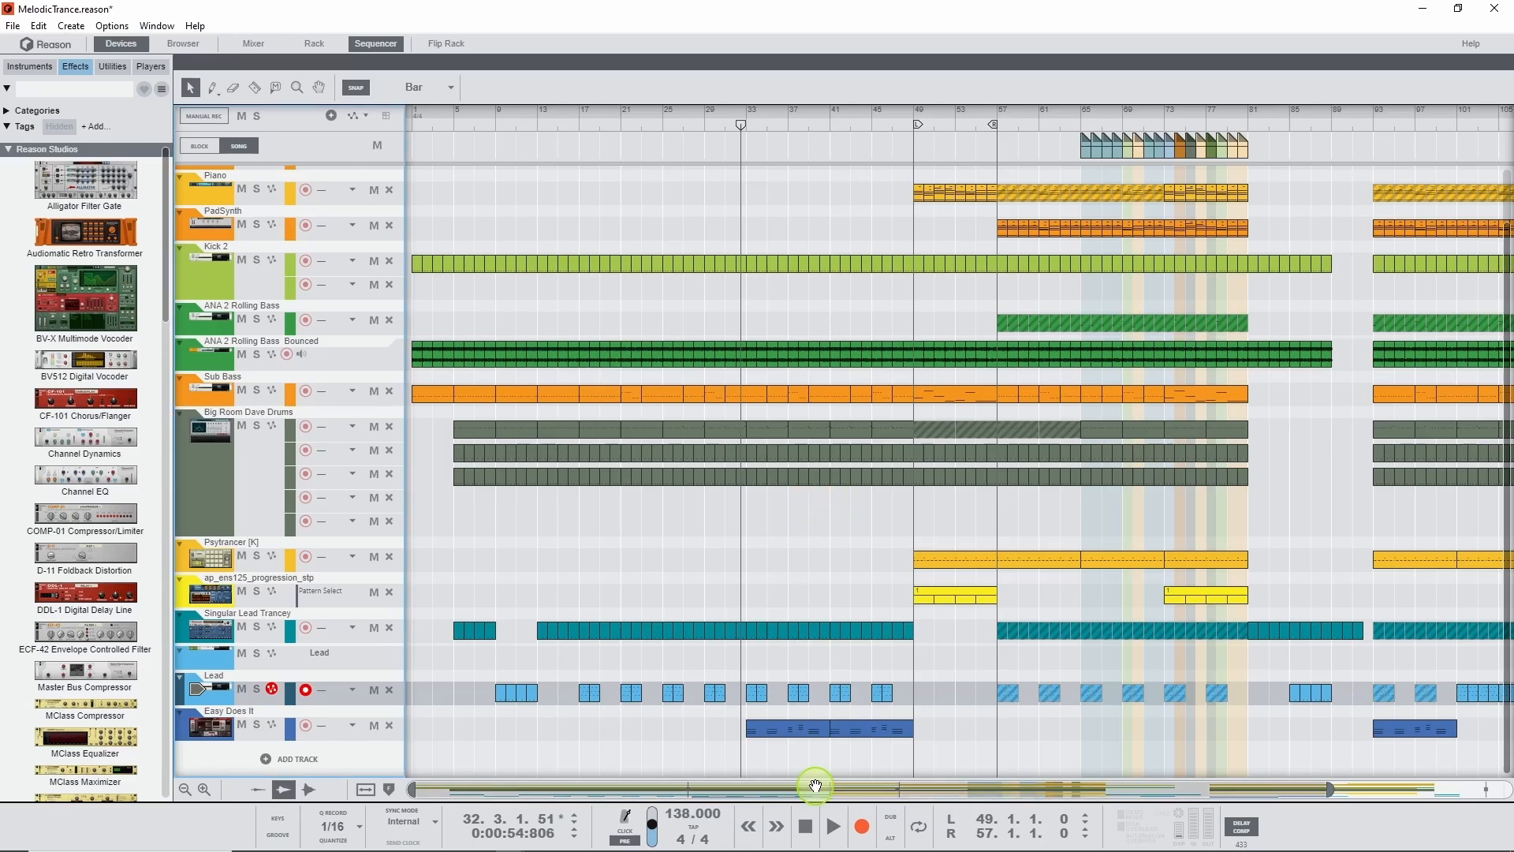
Play the song from the start, stop around bar 11 and save the song
left_click(805, 826)
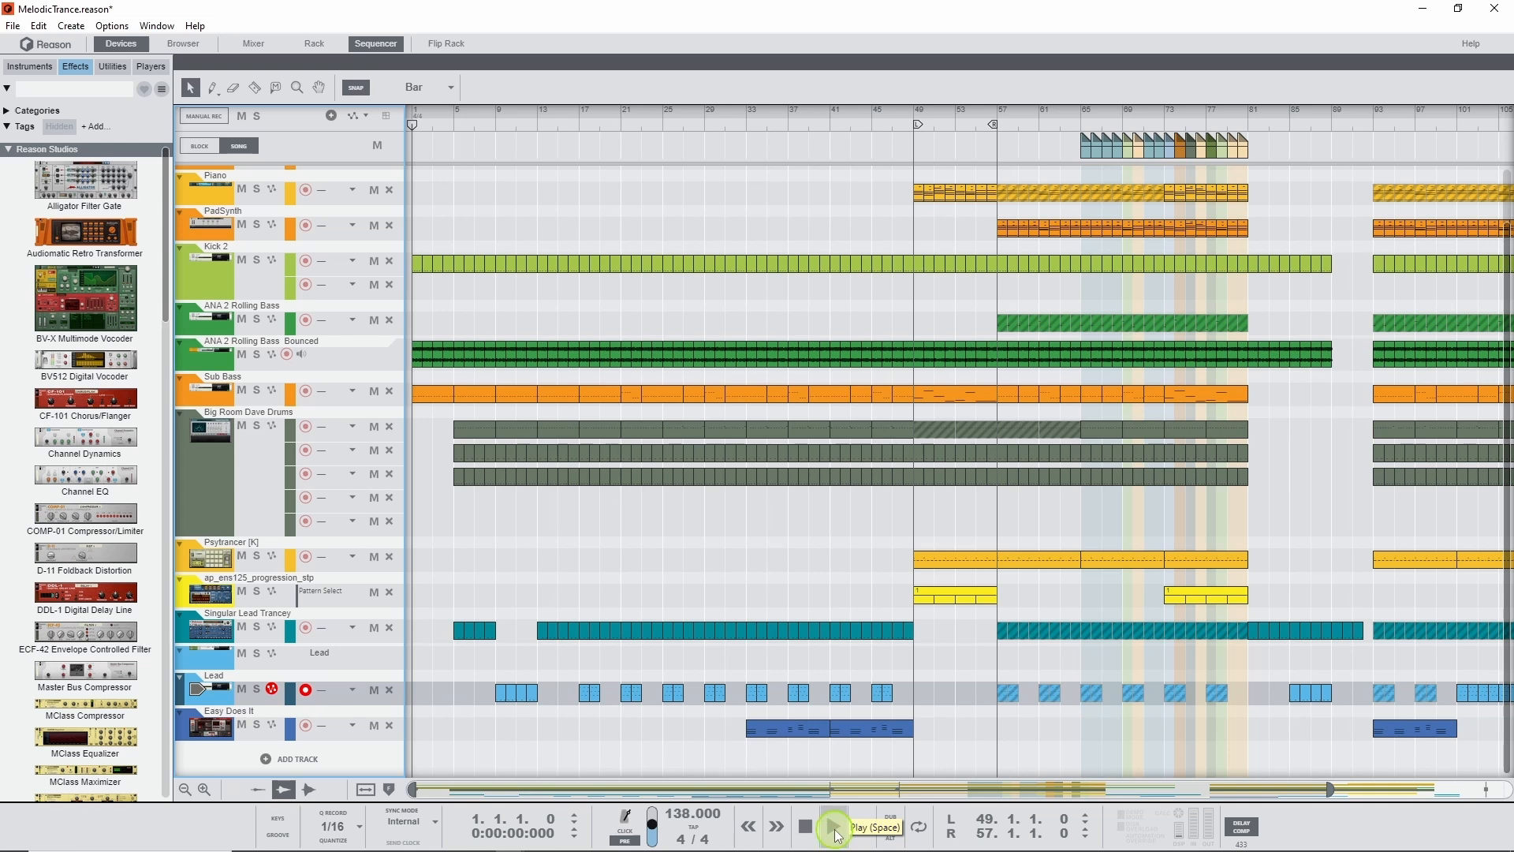
left_click(836, 838)
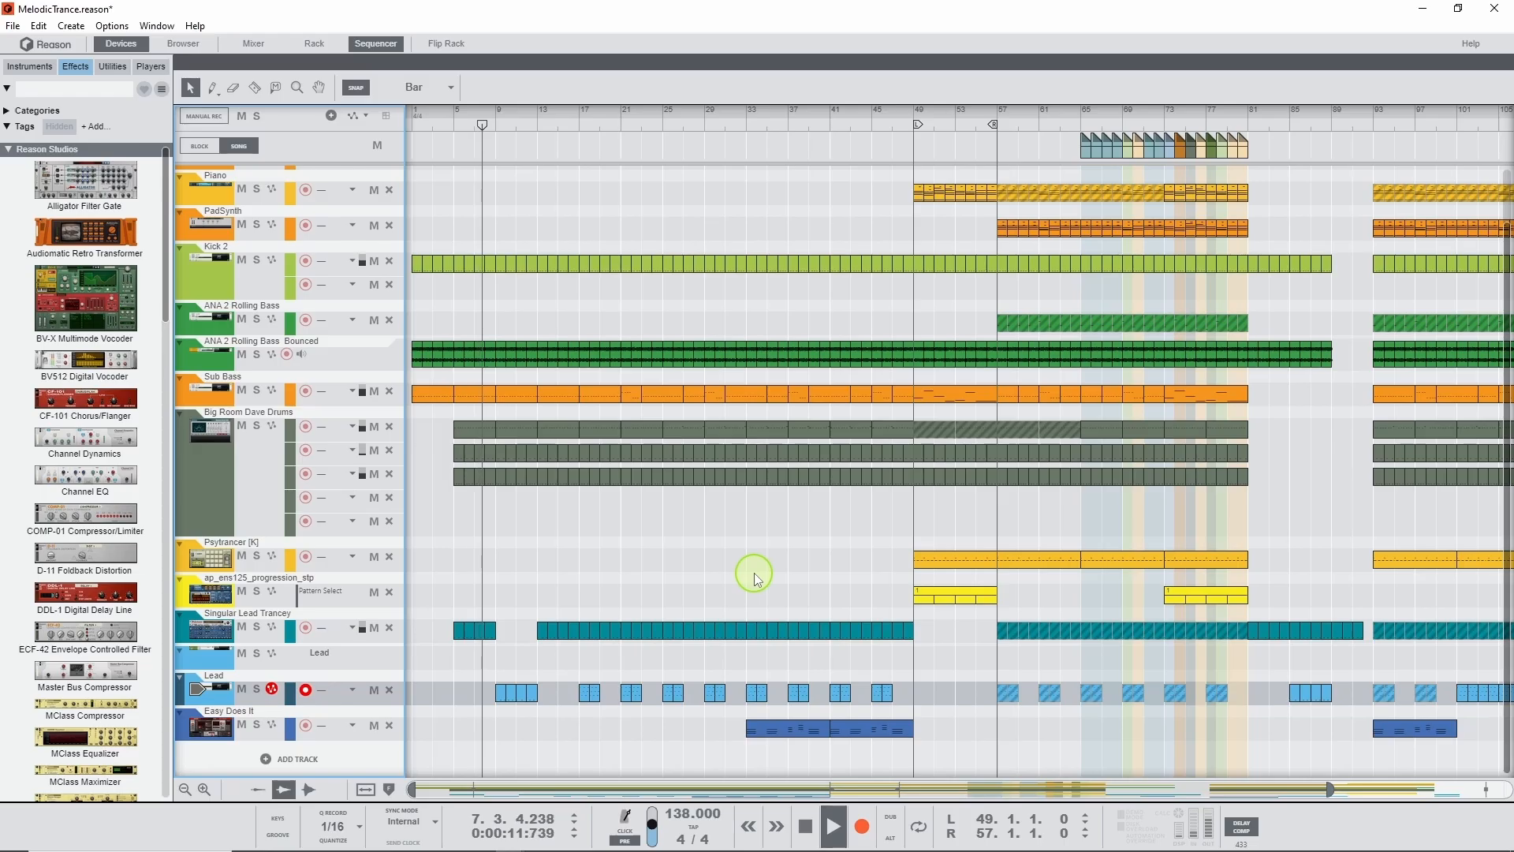
left_click(805, 826)
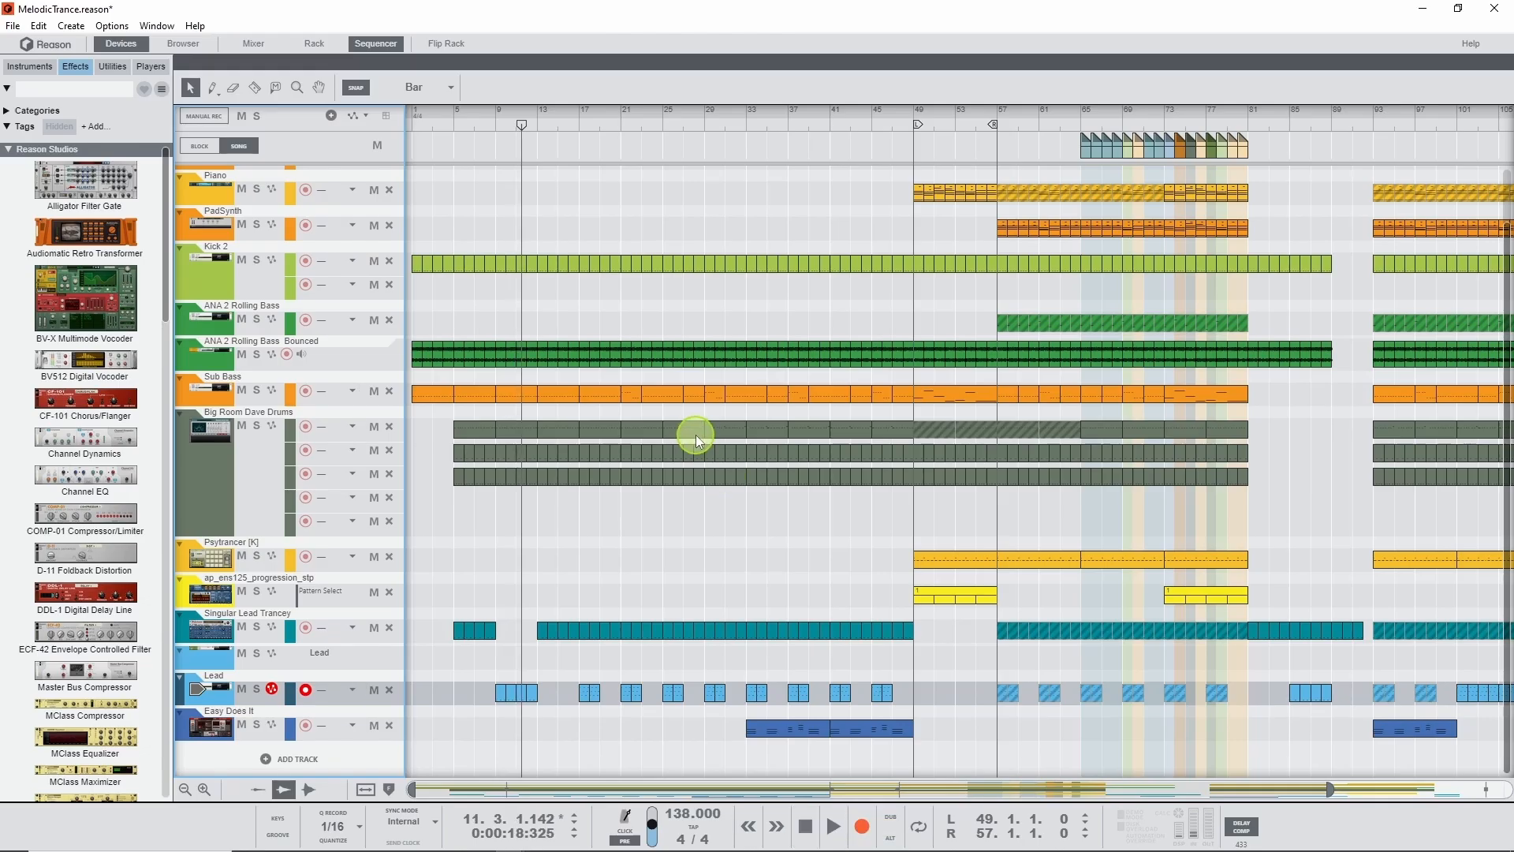
key("ctrl+s")
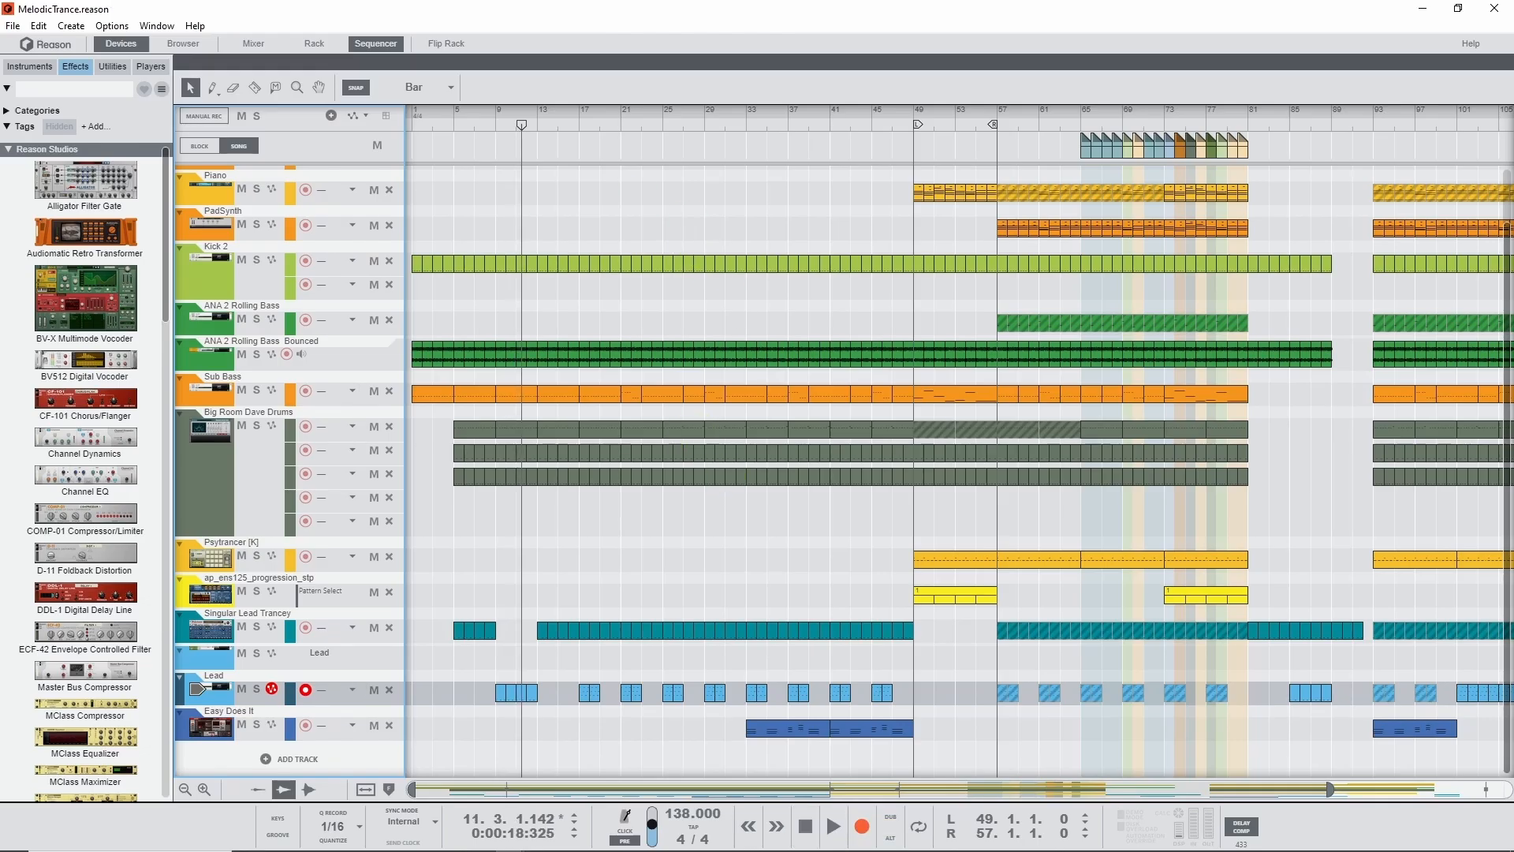